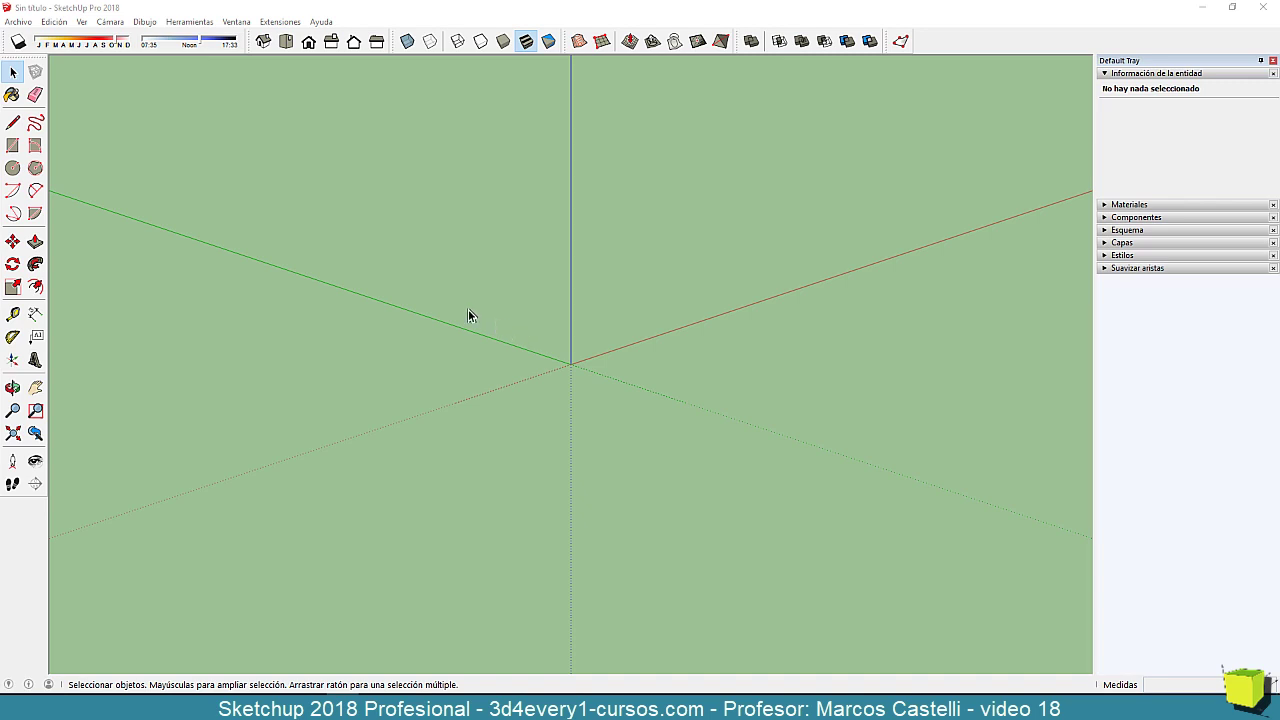
Draw a rectangle of about 362 m² on the ground plane with its first corner at the origin.
left_click(12, 146)
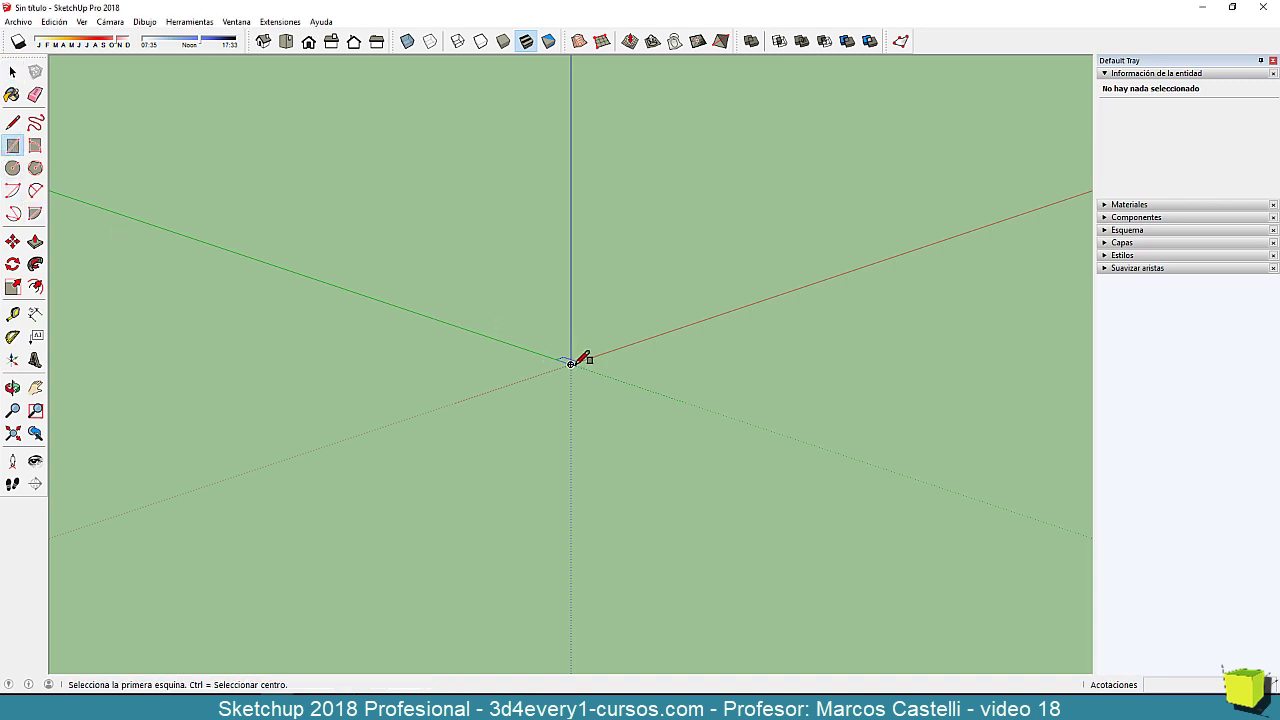
left_click(570, 364)
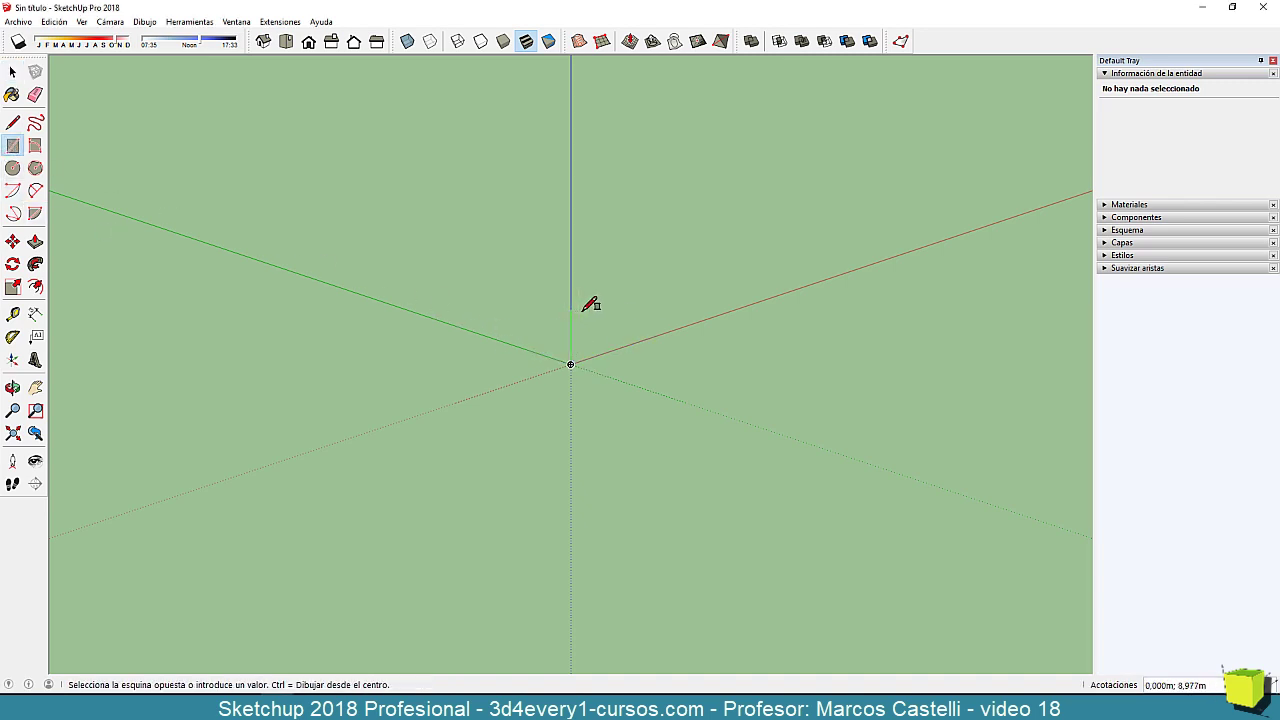
left_click(741, 363)
mouse_move(584, 454)
middle_mouse_down()
mouse_move(546, 474)
mouse_move(571, 449)
middle_mouse_up()
Push/Pull the rectangle upward about 48.9 m to form a tall box.
key("p")
left_click(671, 374)
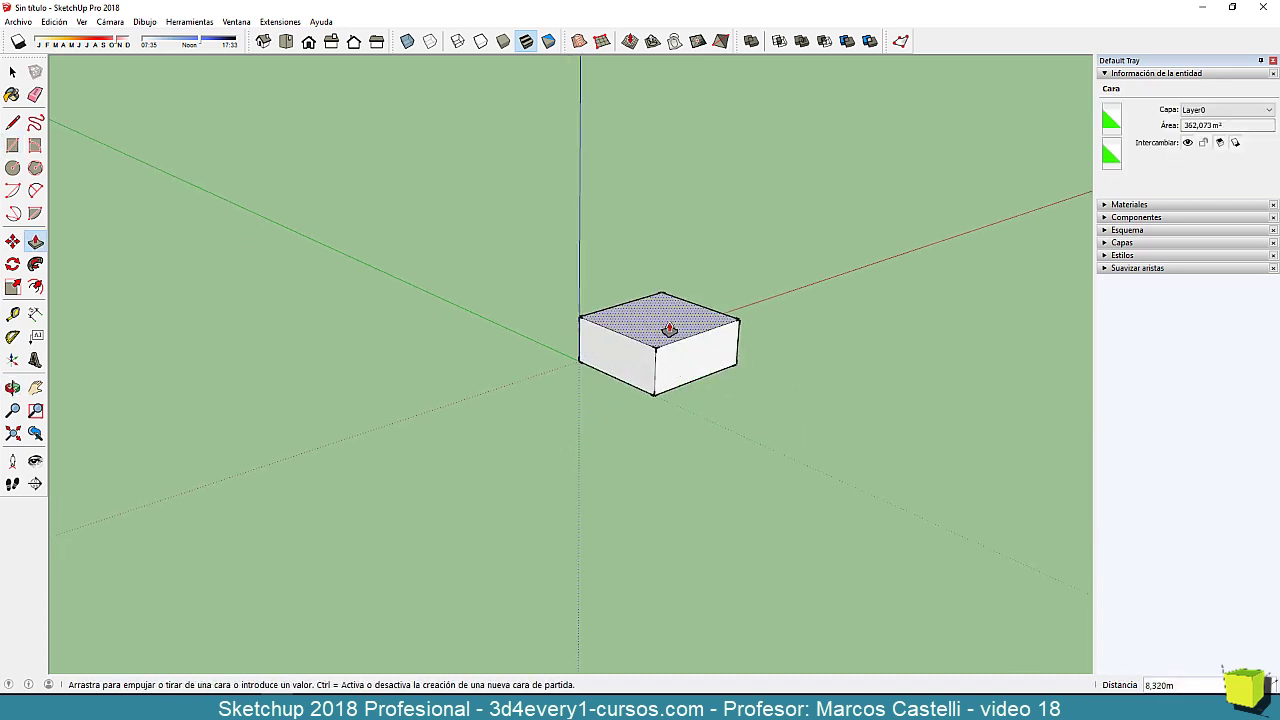
left_click(676, 143)
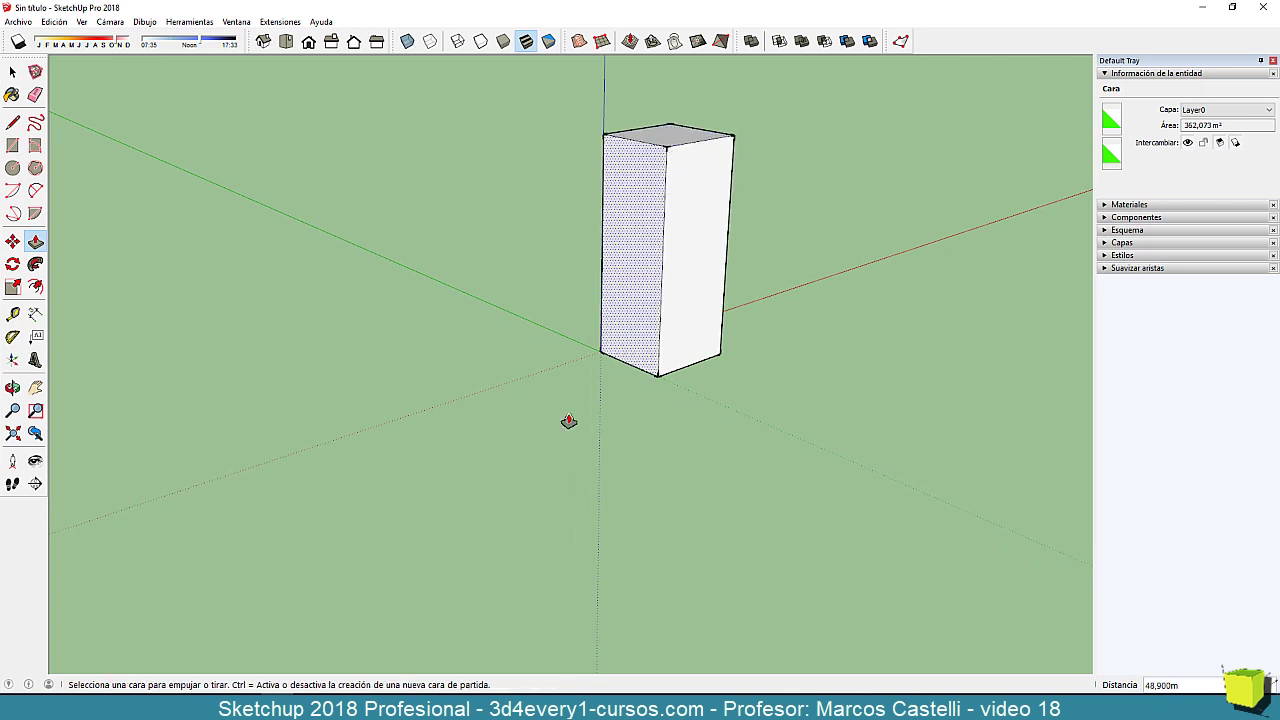
middle_click_drag(594, 534, 584, 509)
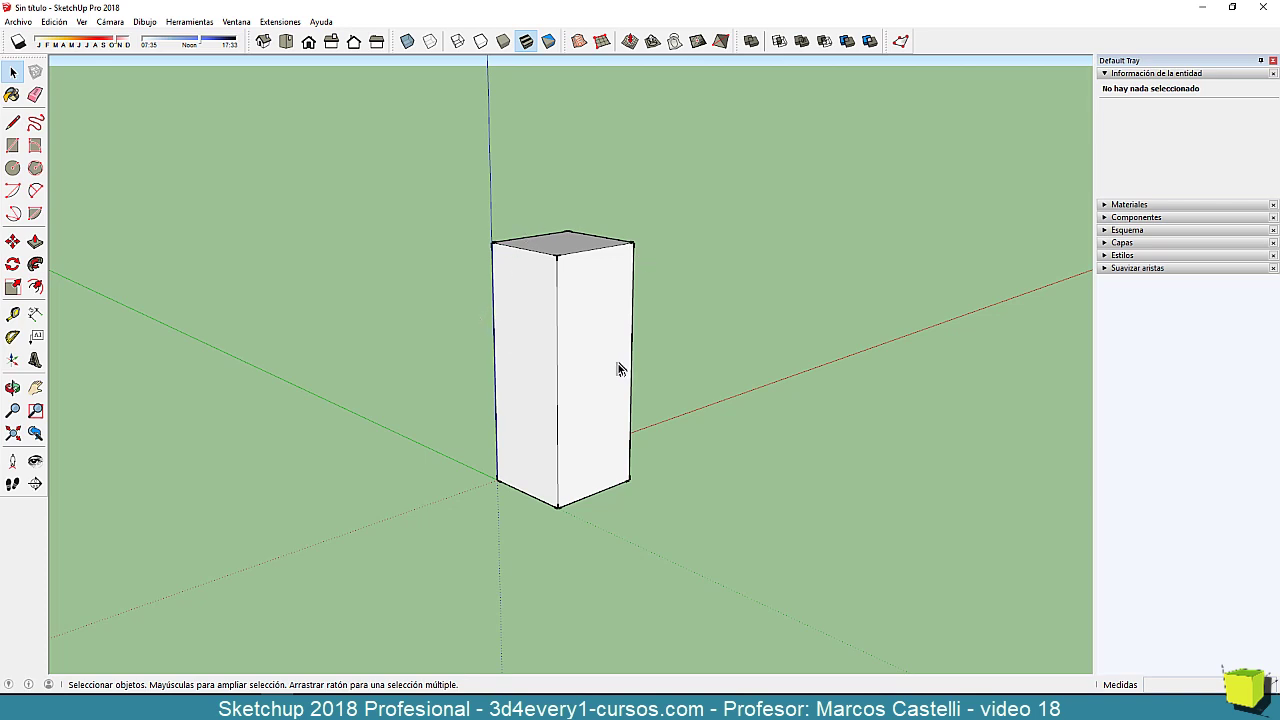
middle_click_drag(620, 370, 571, 405)
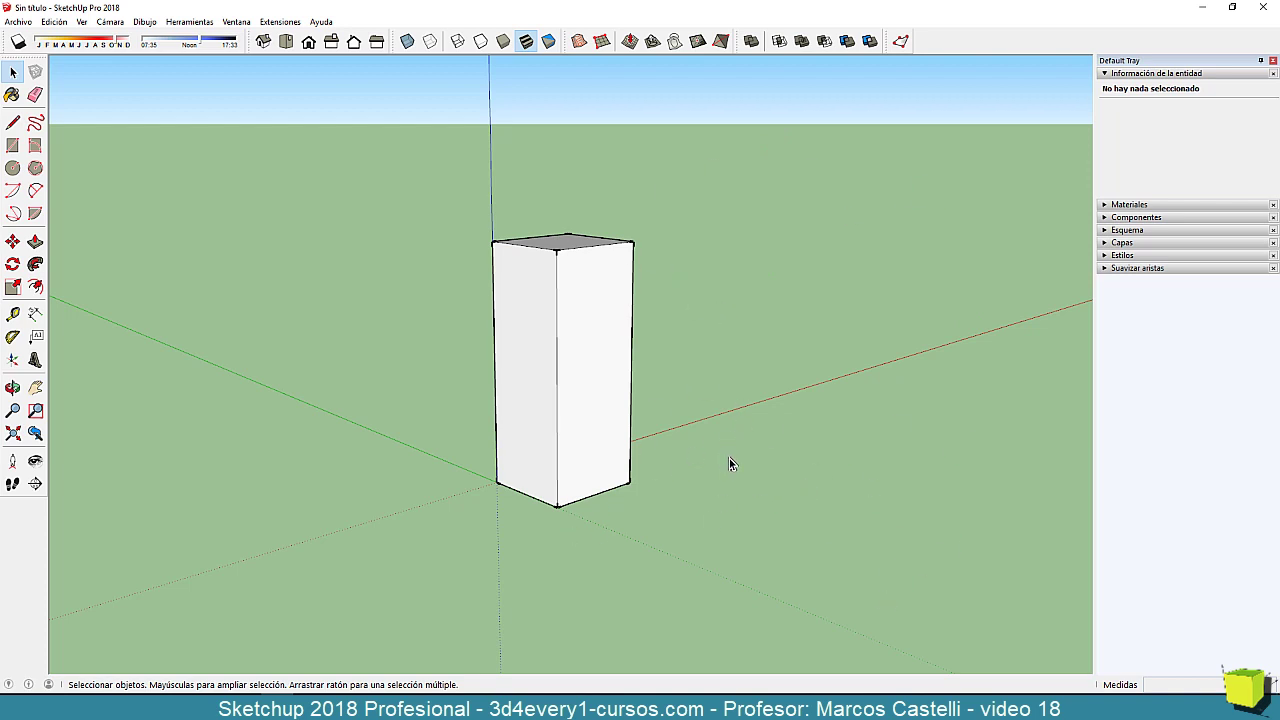
scroll(537, 458, "down", 2)
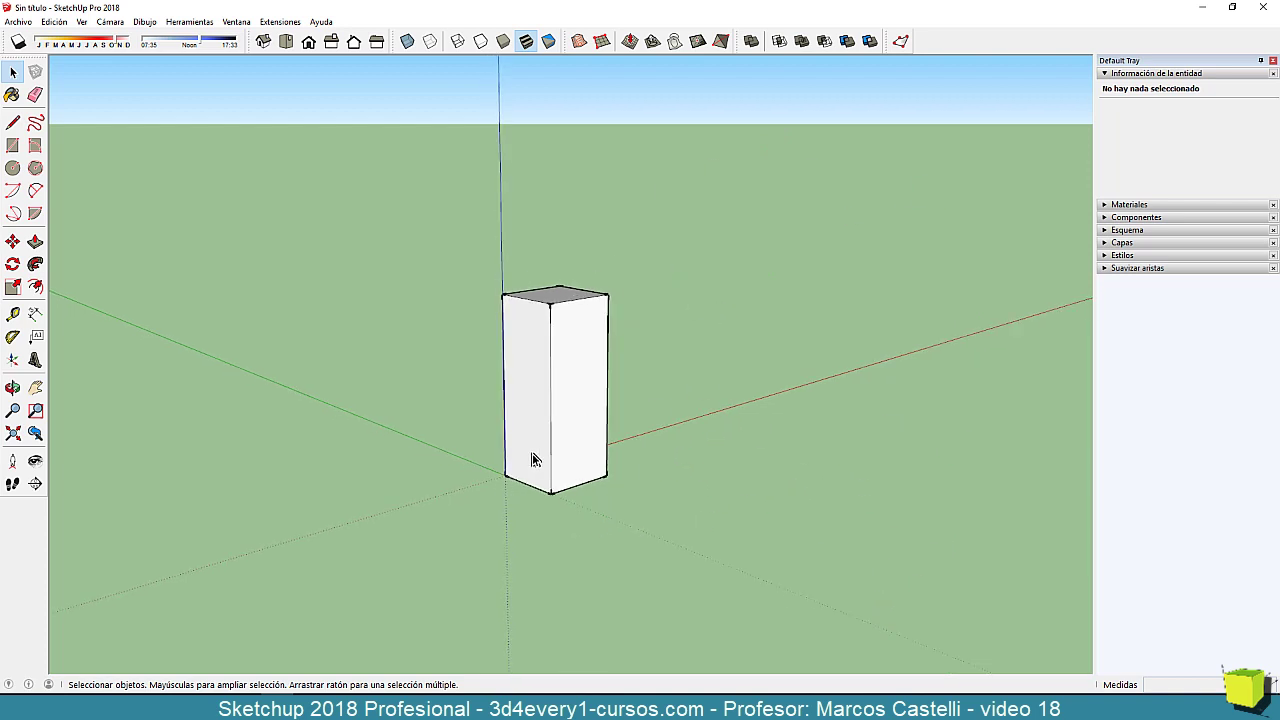
scroll(530, 458, "down", 3)
middle_click_drag(597, 597, 606, 407)
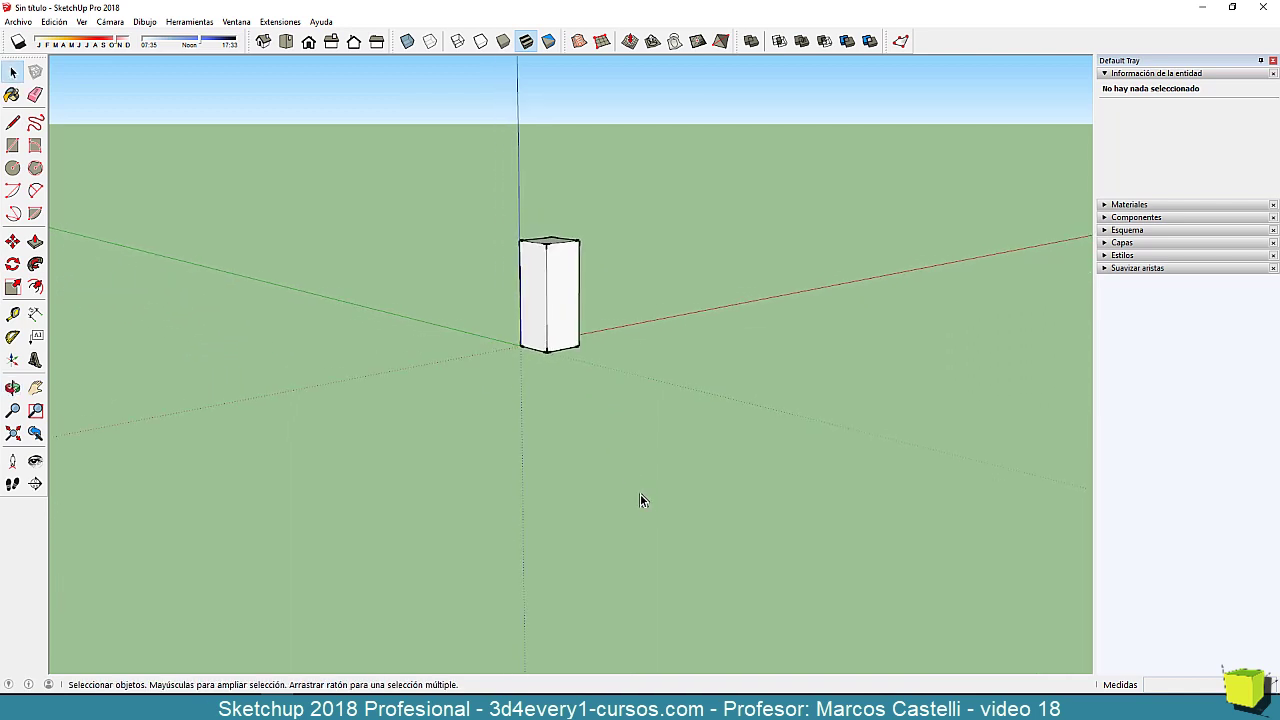
middle_click_drag(640, 500, 635, 480)
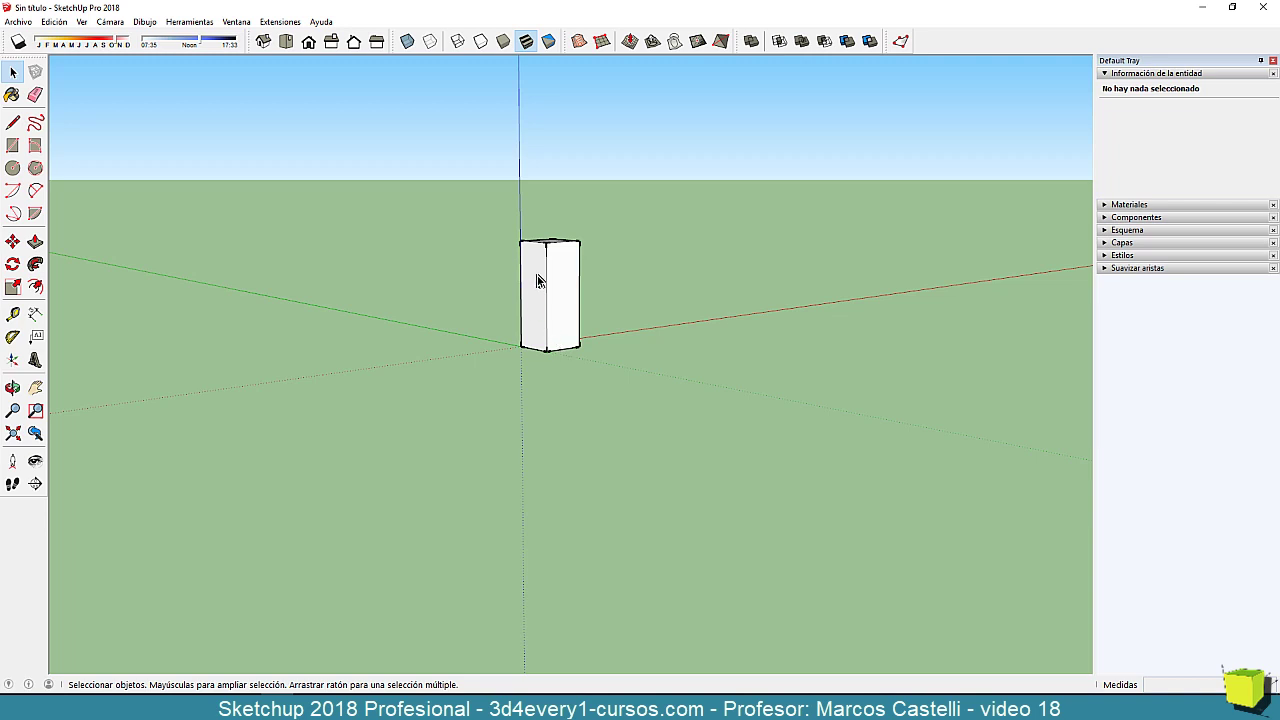
Examine the tall box up close from several angles, including its front base corner and its top face.
scroll(538, 274, "up", 3)
middle_click_drag(512, 402, 677, 423)
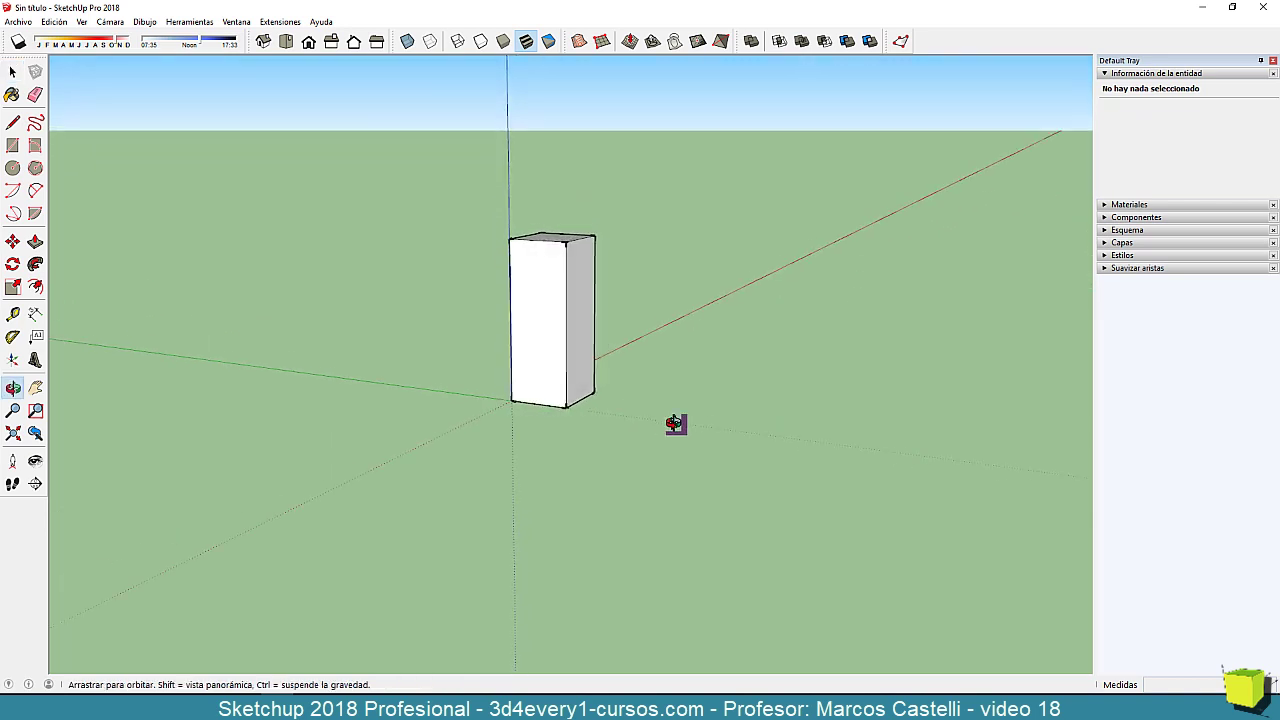
scroll(560, 314, "up", 3)
scroll(560, 320, "up", 2)
middle_click_drag(560, 386, 493, 385)
scroll(530, 488, "up", 4)
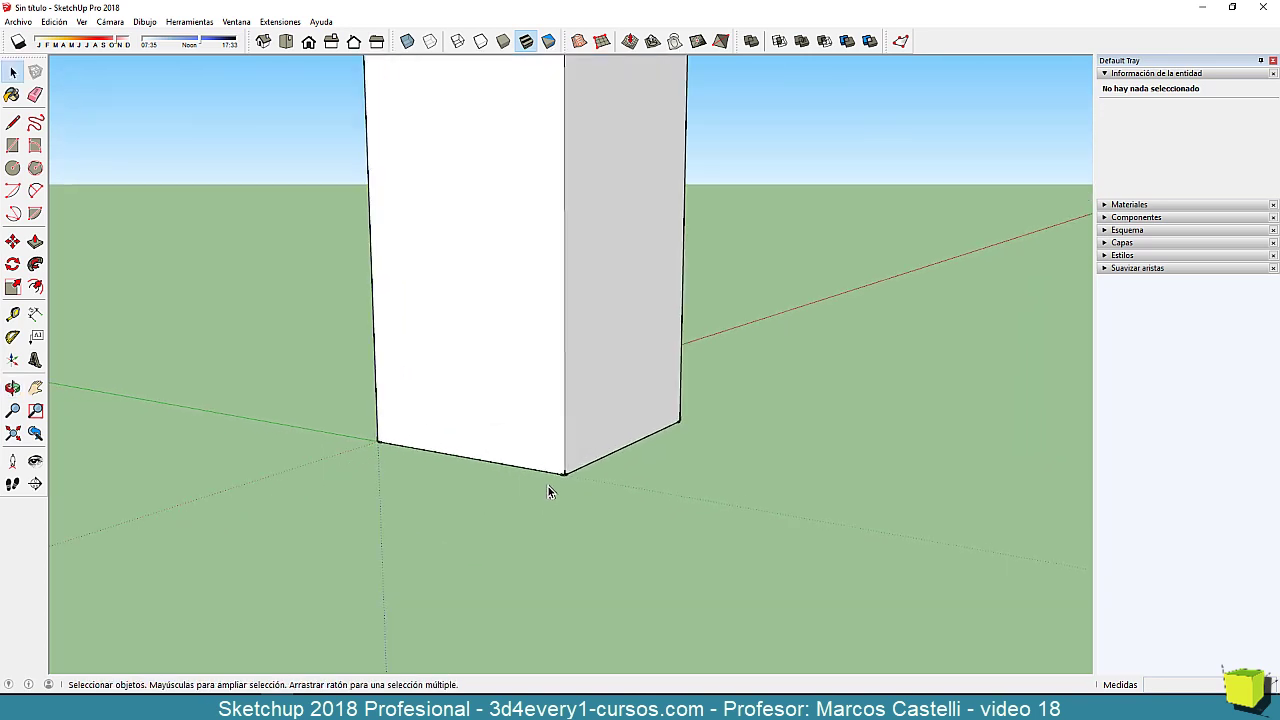
scroll(543, 497, "down", 2)
middle_click_drag(548, 496, 568, 506)
scroll(572, 490, "down", 2)
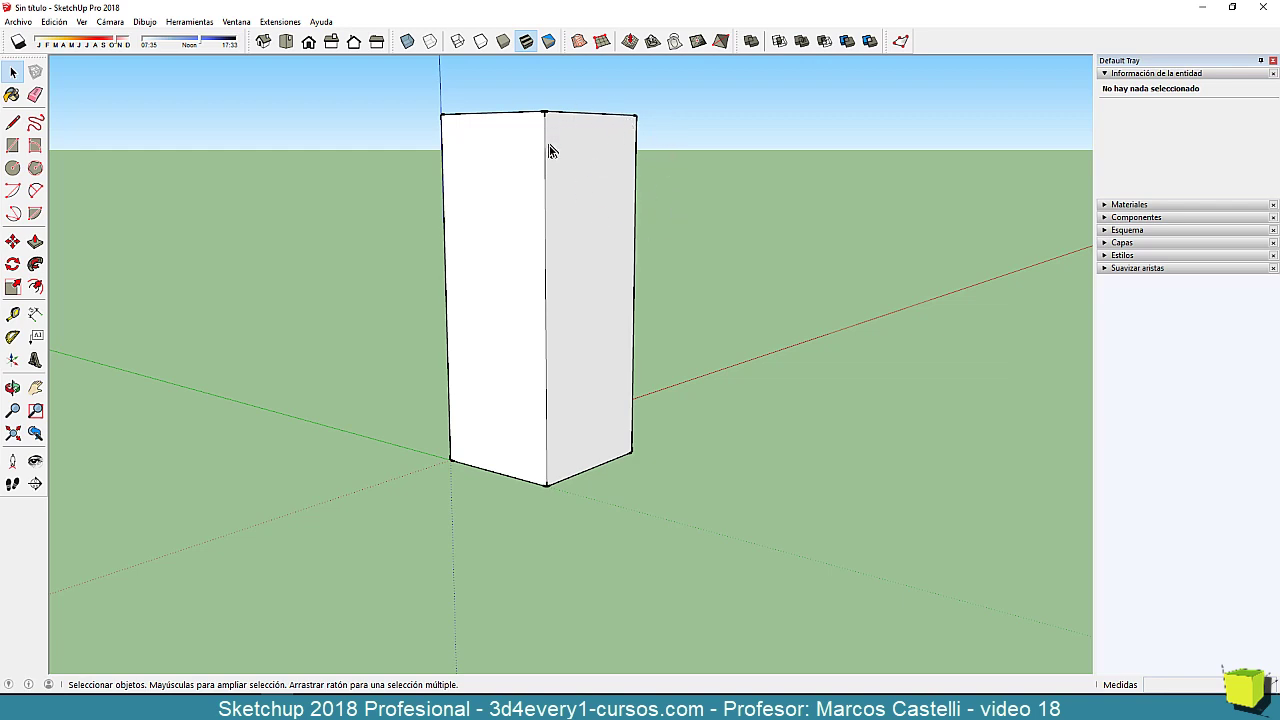
middle_click_drag(486, 198, 547, 135)
scroll(545, 130, "up", 3)
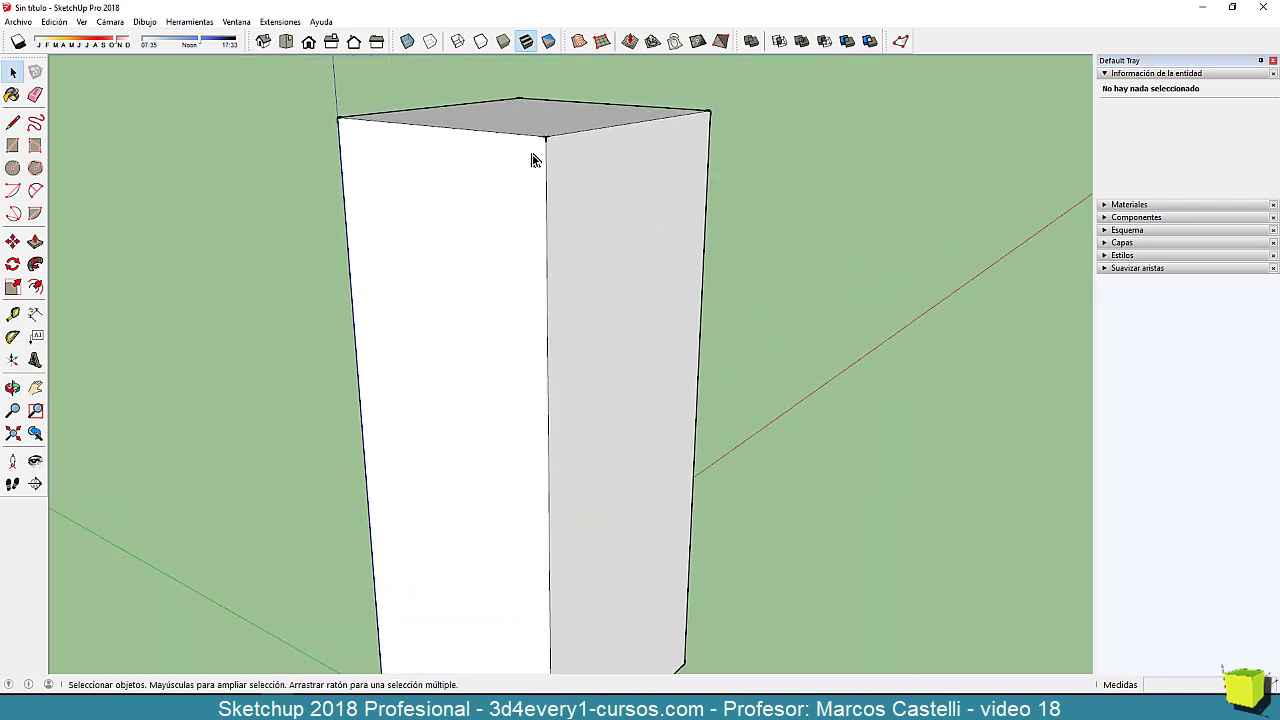
scroll(540, 193, "down", 1)
scroll(535, 195, "down", 2)
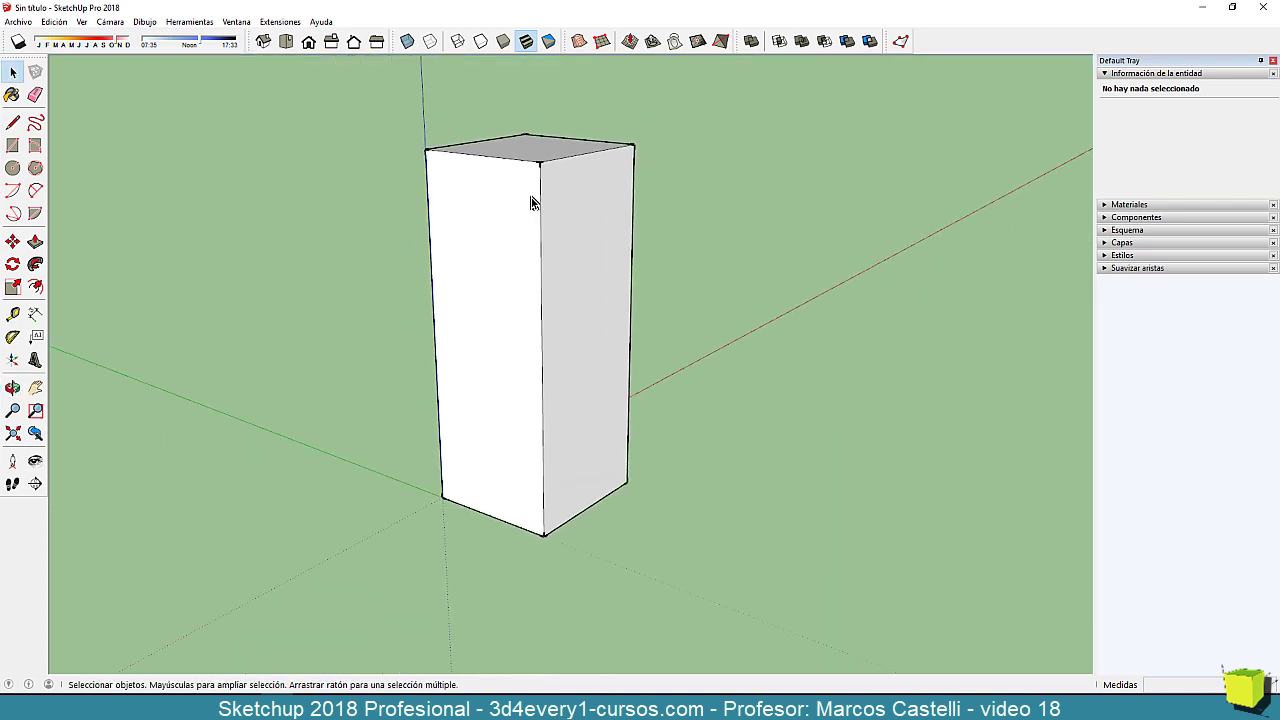
middle_click_drag(523, 206, 582, 189)
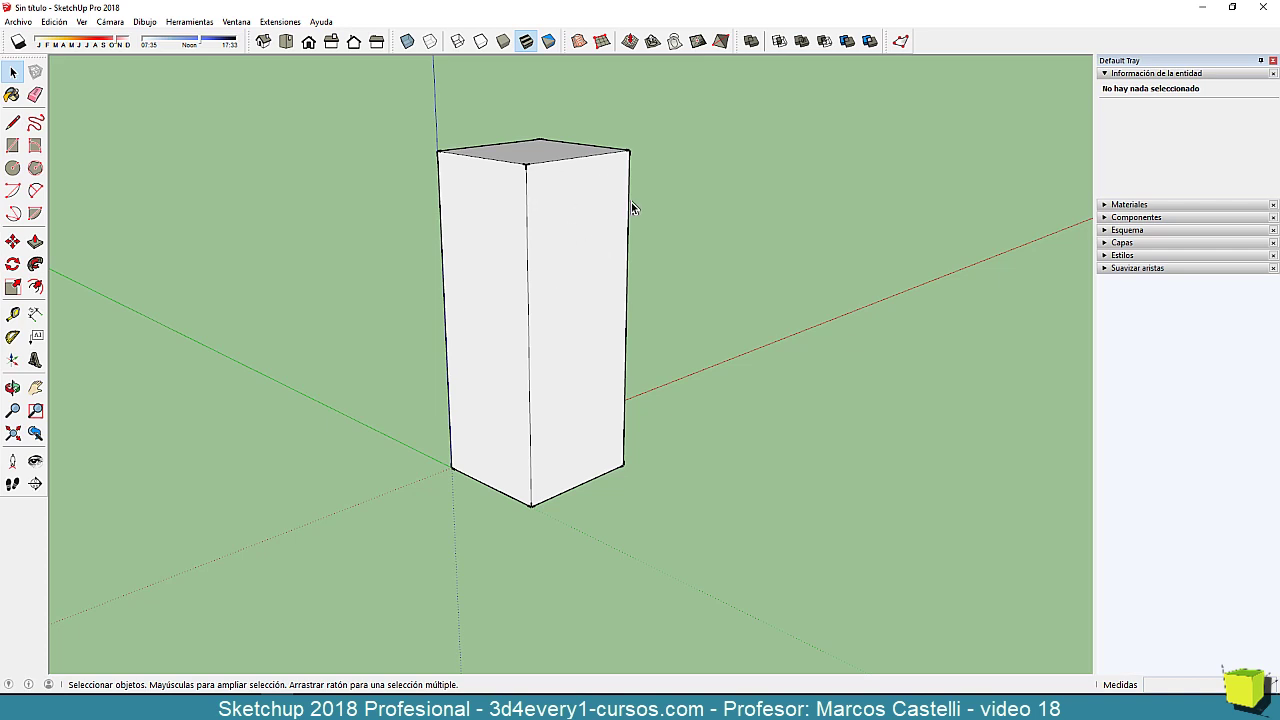
scroll(546, 231, "down", 2)
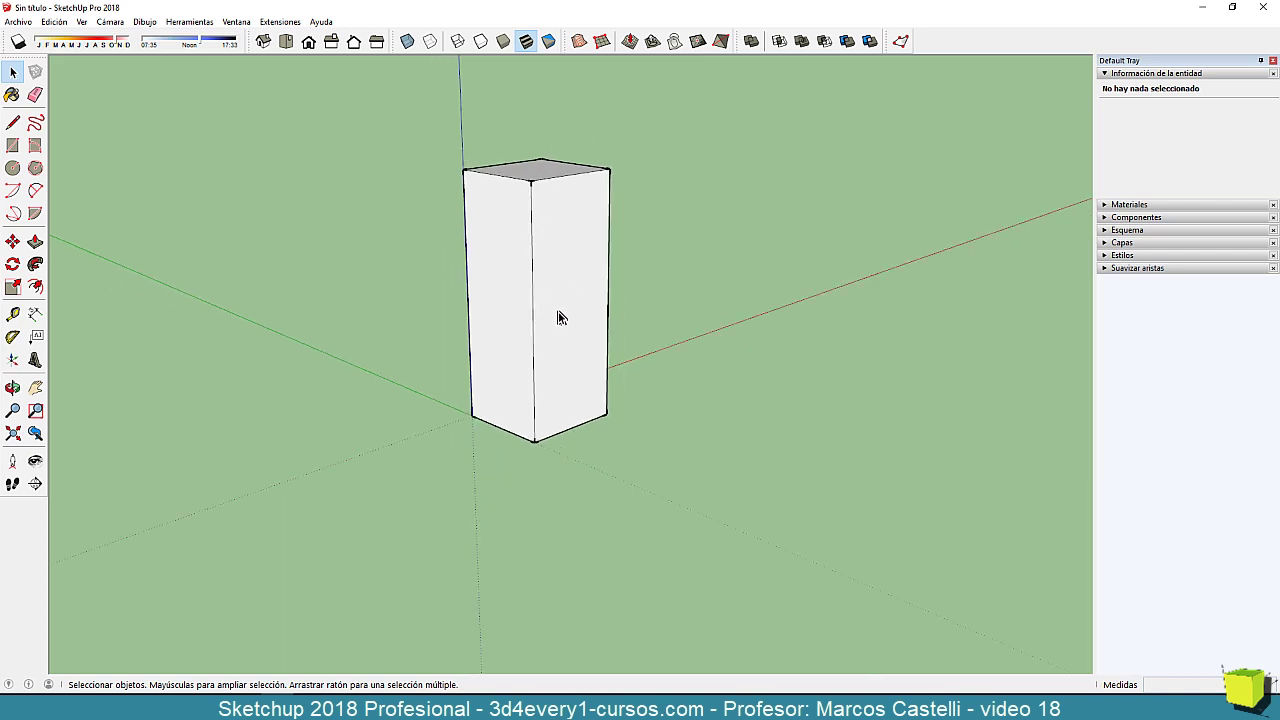
middle_click_drag(560, 314, 606, 206)
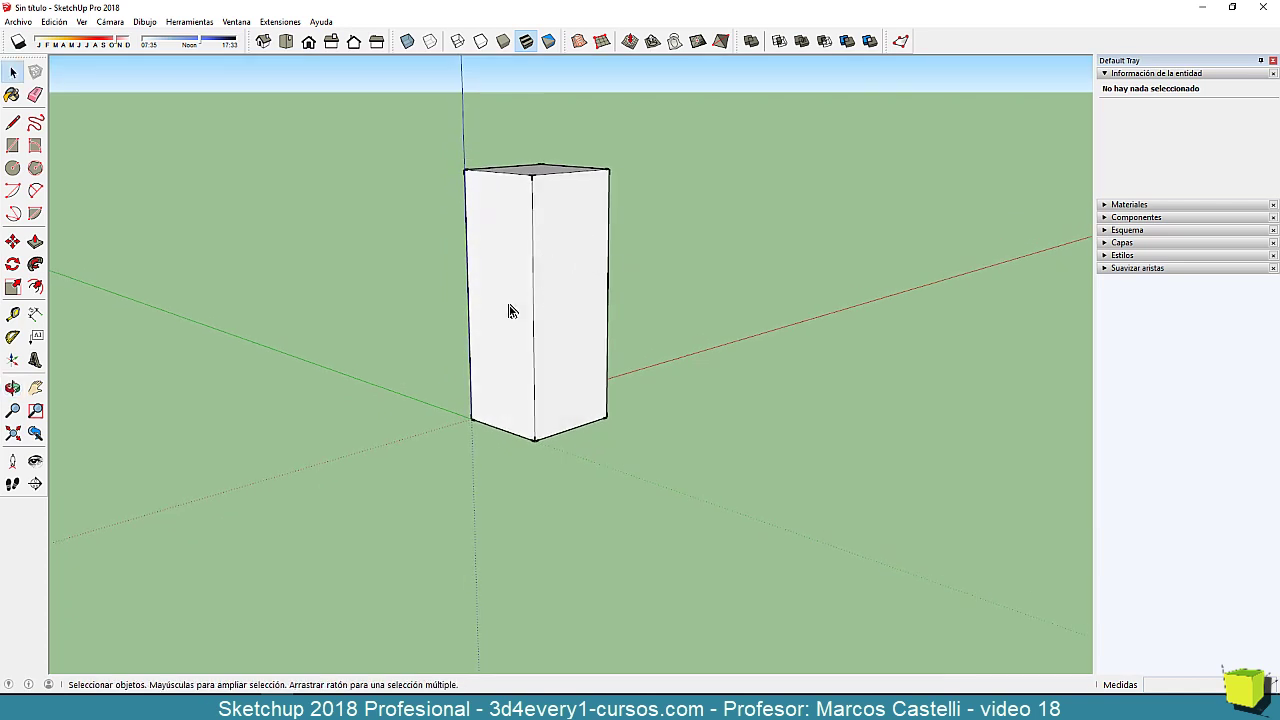
middle_click_drag(509, 309, 548, 310)
scroll(506, 260, "up", 3)
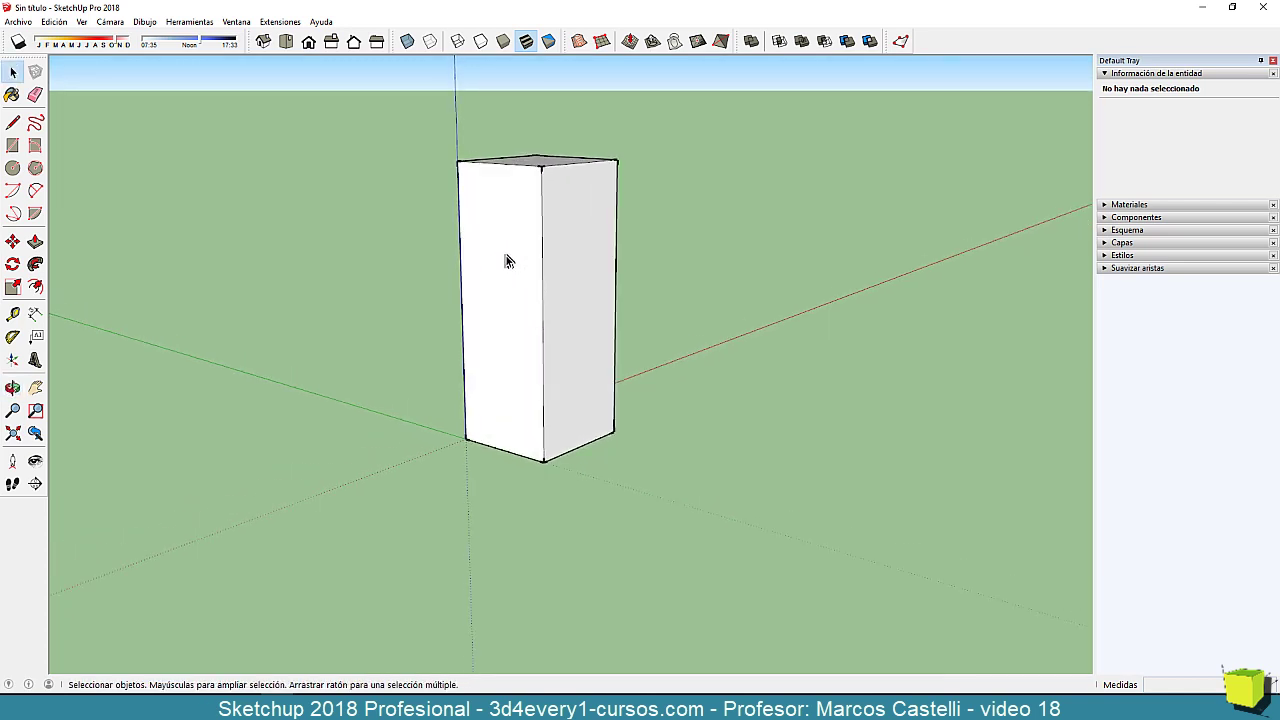
scroll(460, 320, "down", 2)
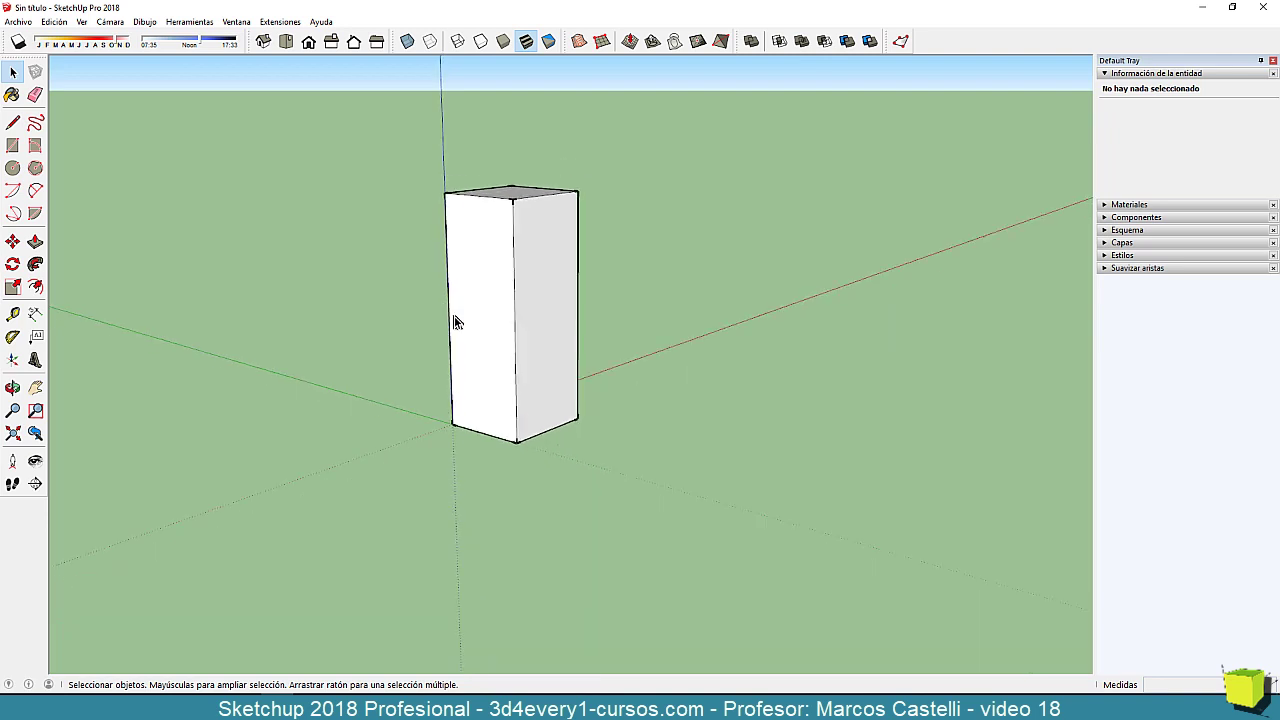
middle_click_drag(457, 320, 487, 362)
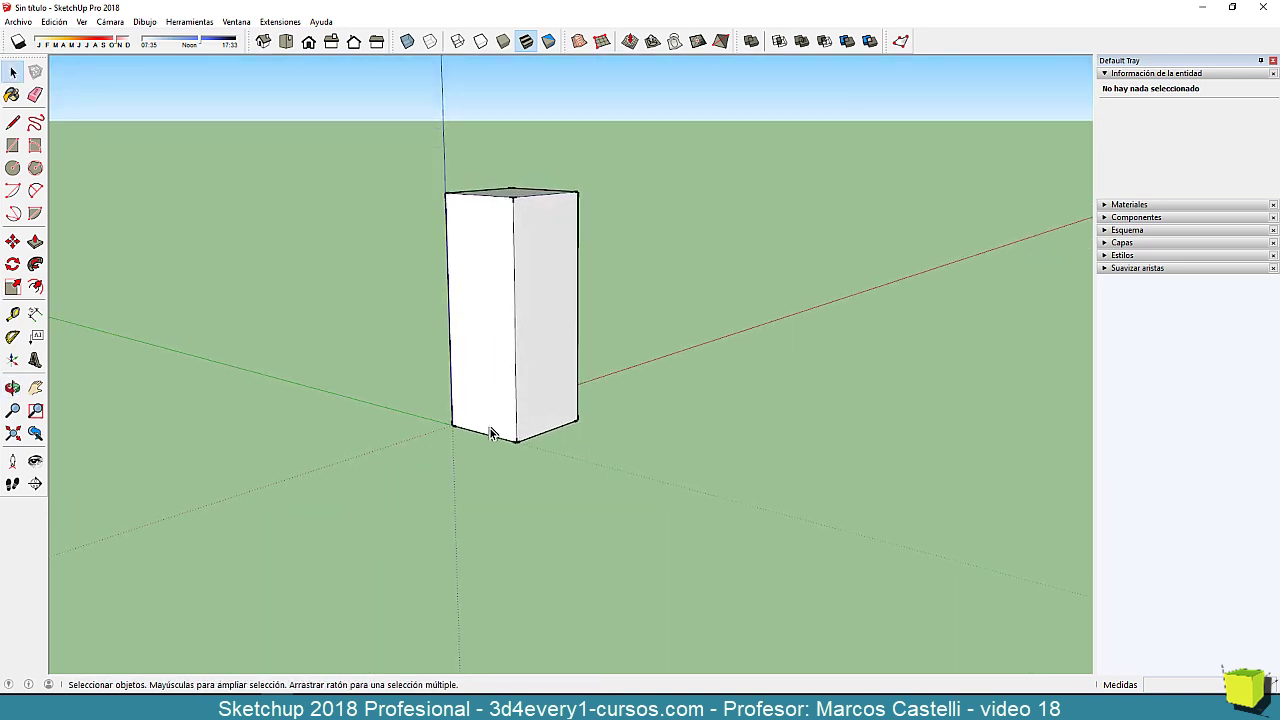
middle_click_drag(494, 431, 500, 294)
middle_click_drag(531, 386, 512, 394)
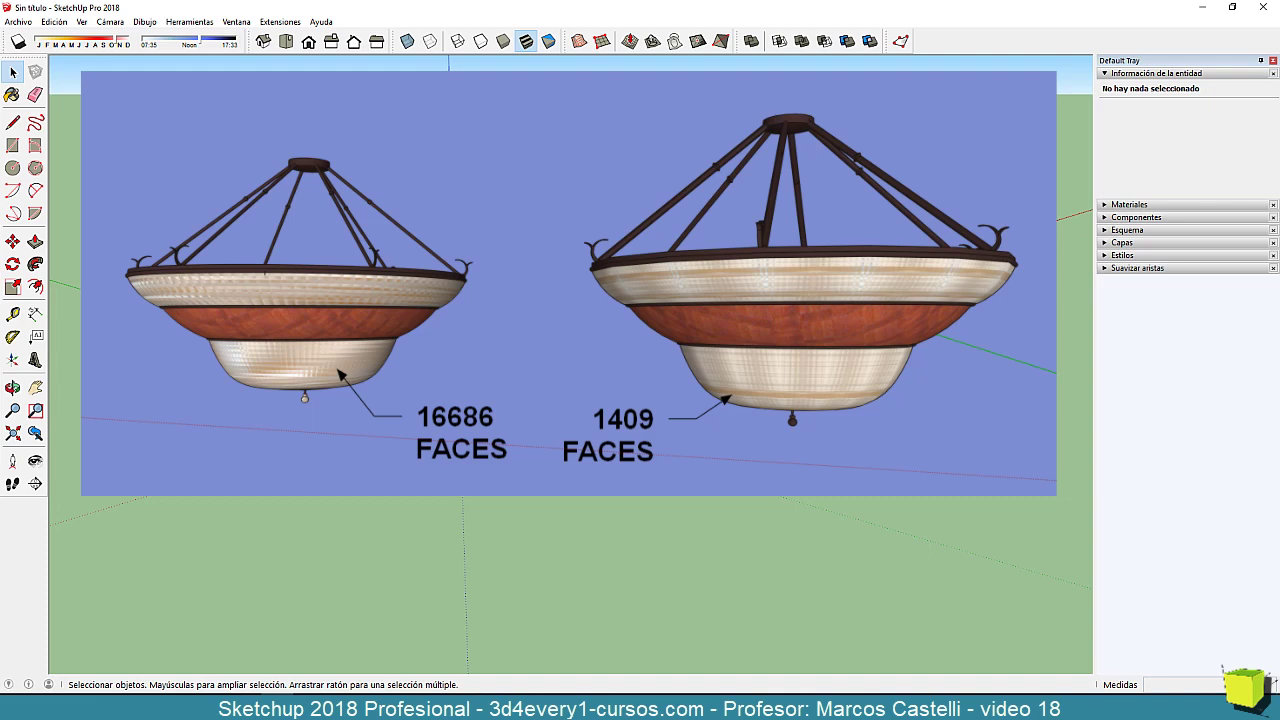
scroll(500, 240, "down", 1)
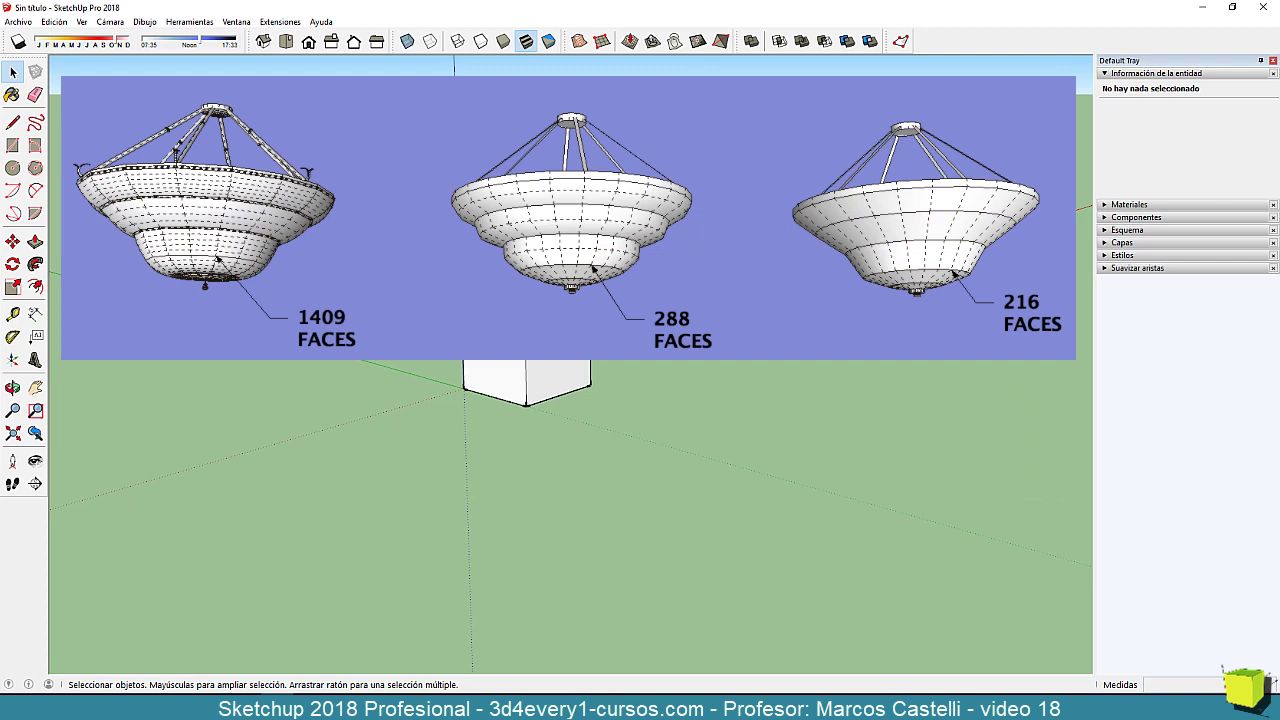
scroll(500, 240, "down", 2)
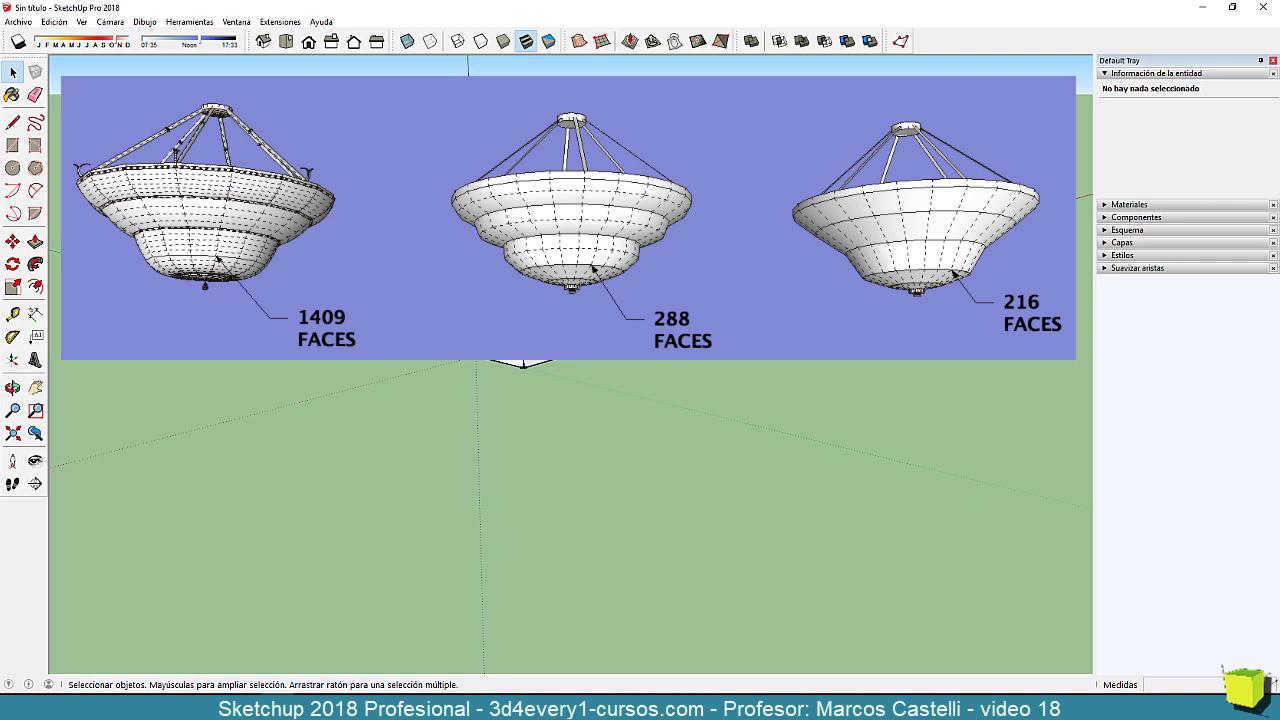
scroll(515, 280, "up", 1)
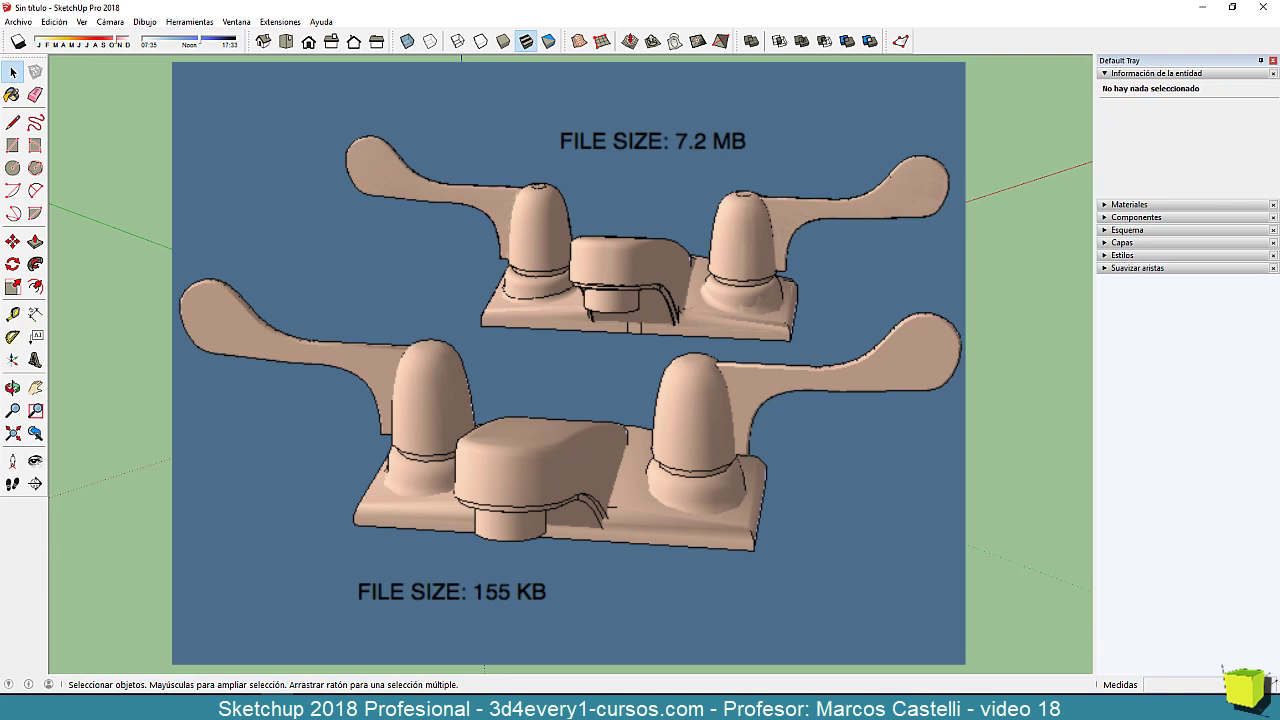
middle_click_drag(560, 380, 573, 358)
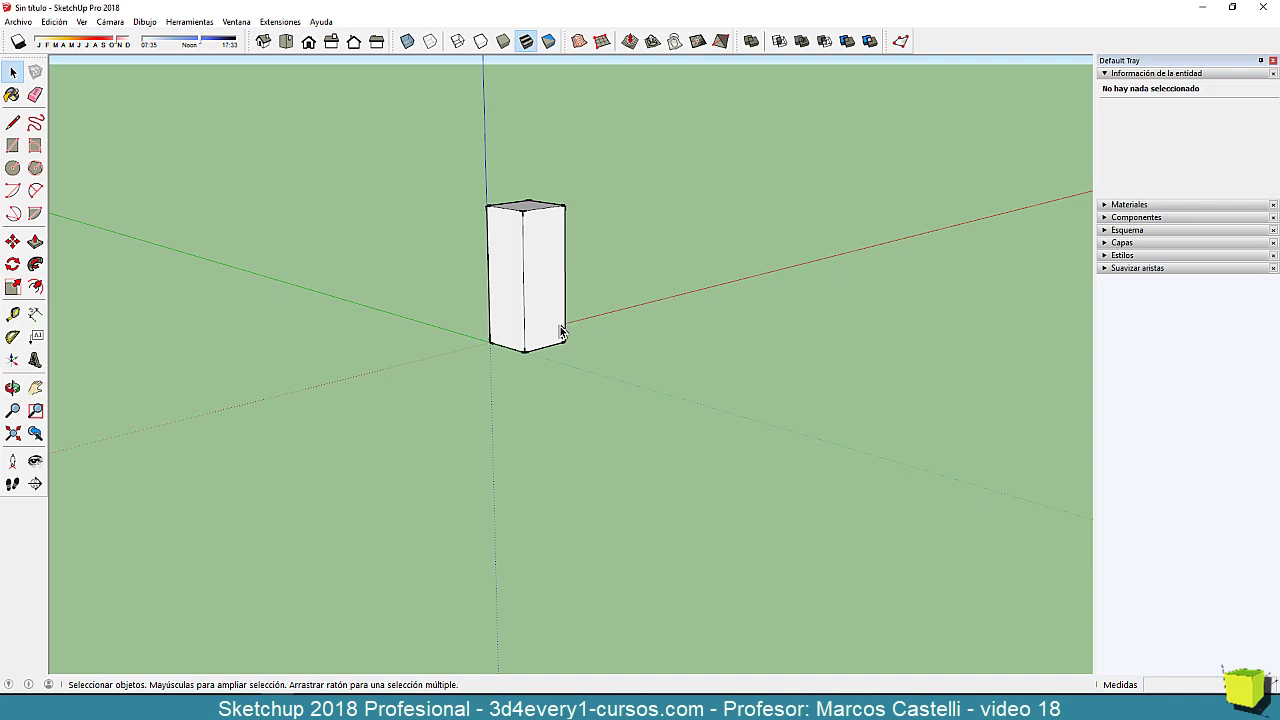
scroll(514, 280, "up", 3)
mouse_move(517, 353)
middle_mouse_down()
mouse_move(522, 370)
mouse_move(520, 347)
middle_mouse_up()
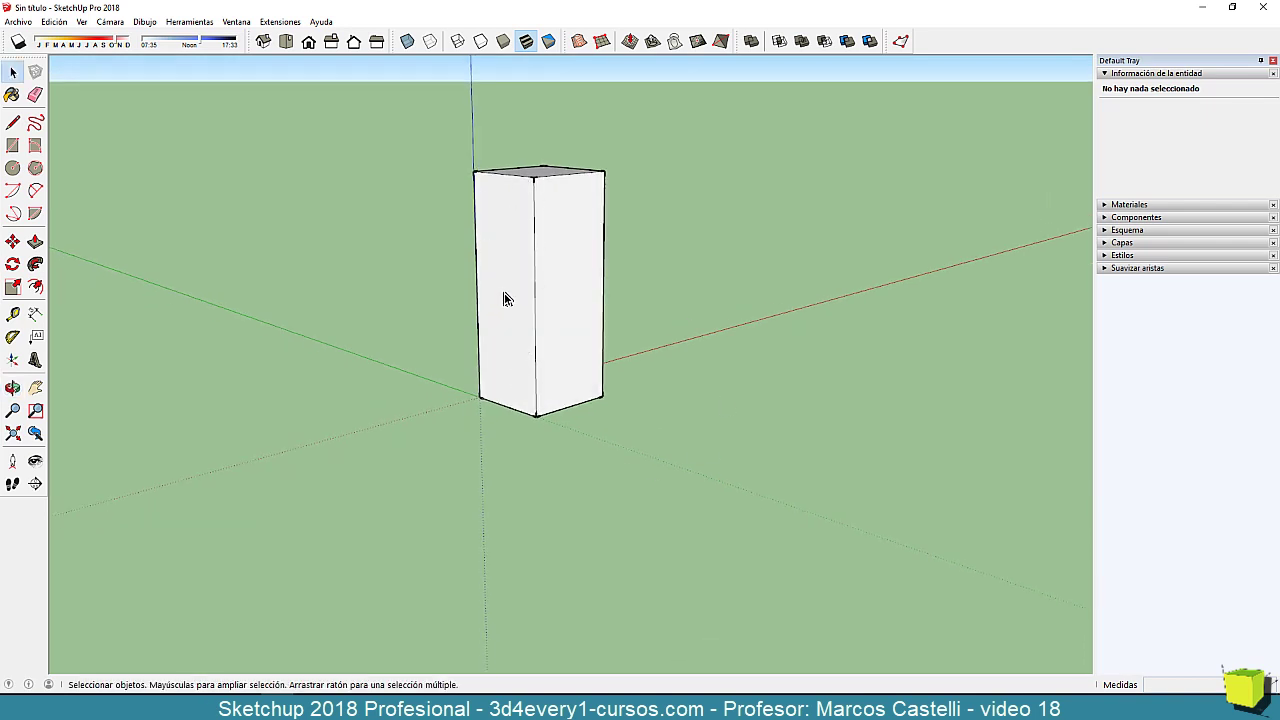
scroll(506, 296, "down", 3)
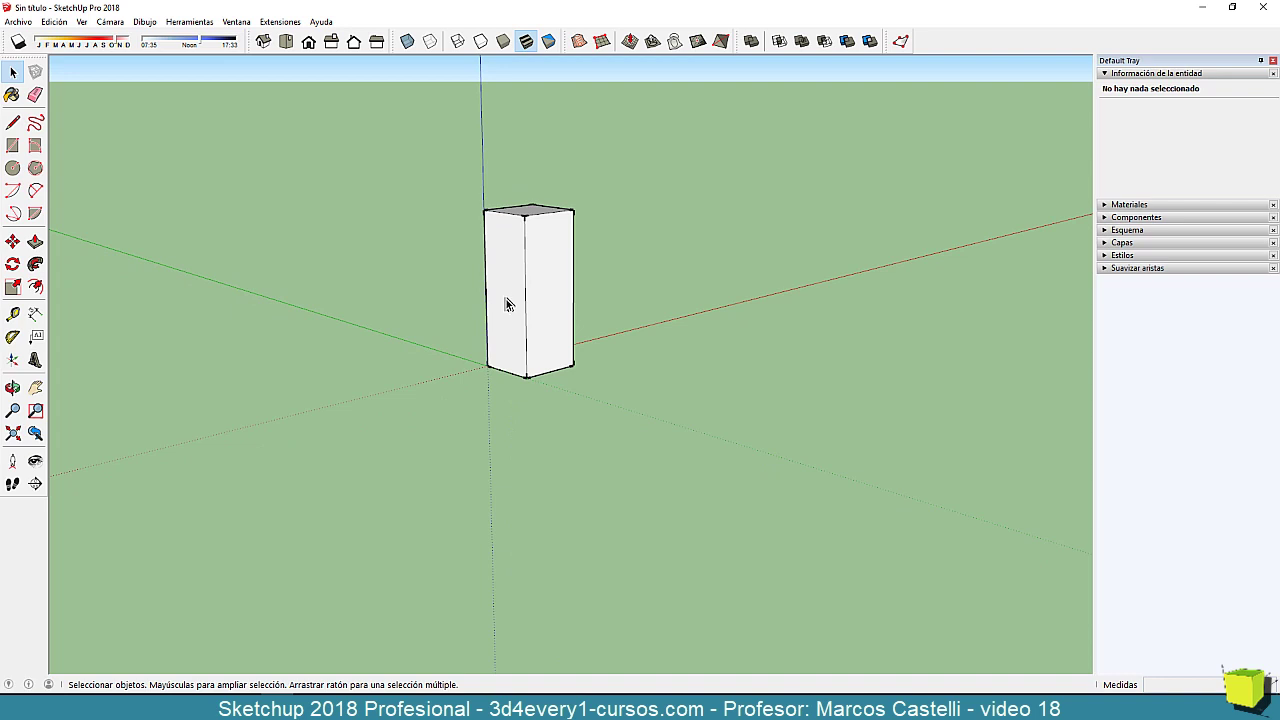
mouse_move(506, 296)
middle_mouse_down()
mouse_move(520, 375)
mouse_move(529, 320)
mouse_move(528, 337)
middle_mouse_up()
scroll(520, 277, "up", 4)
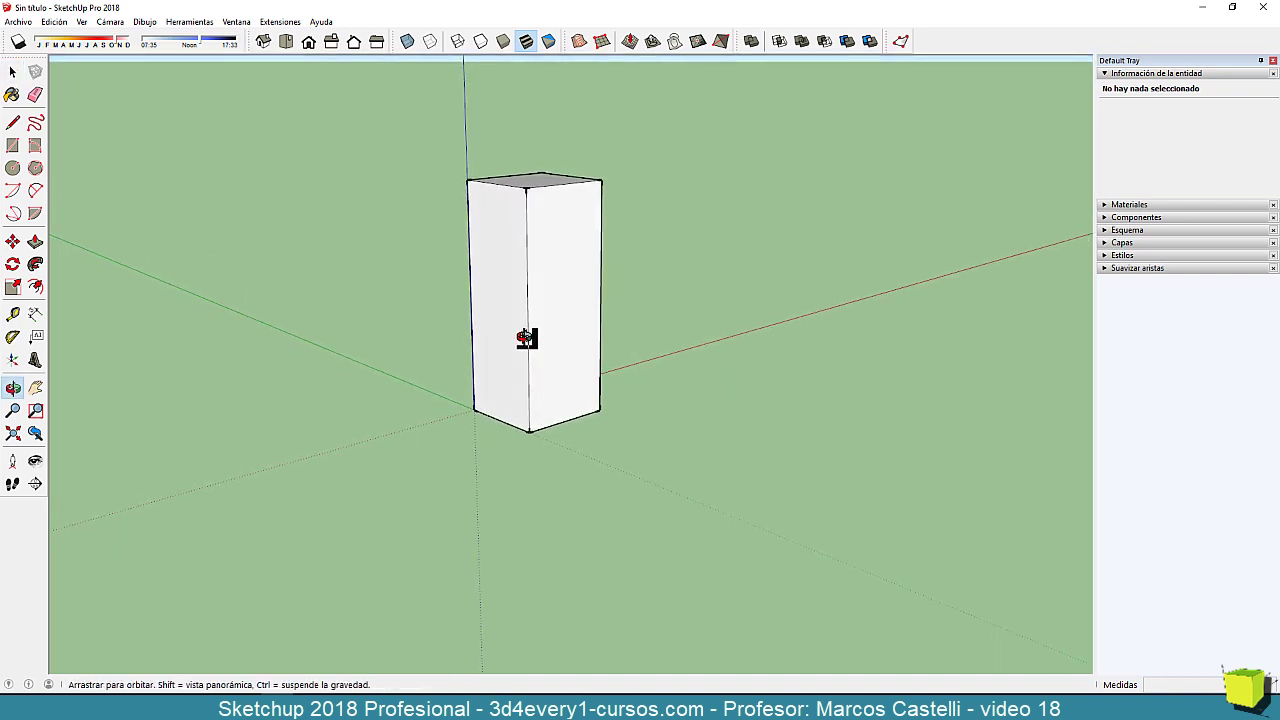
scroll(526, 342, "down", 2)
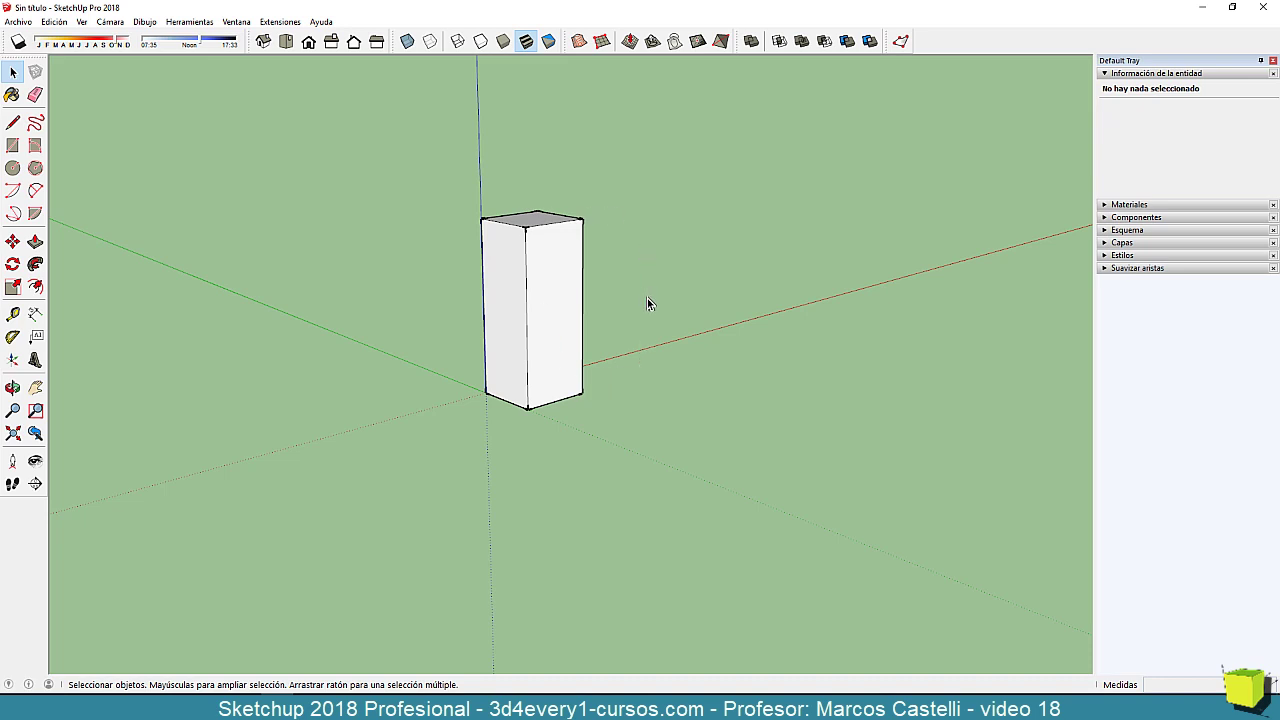
middle_click_drag(663, 369, 635, 337)
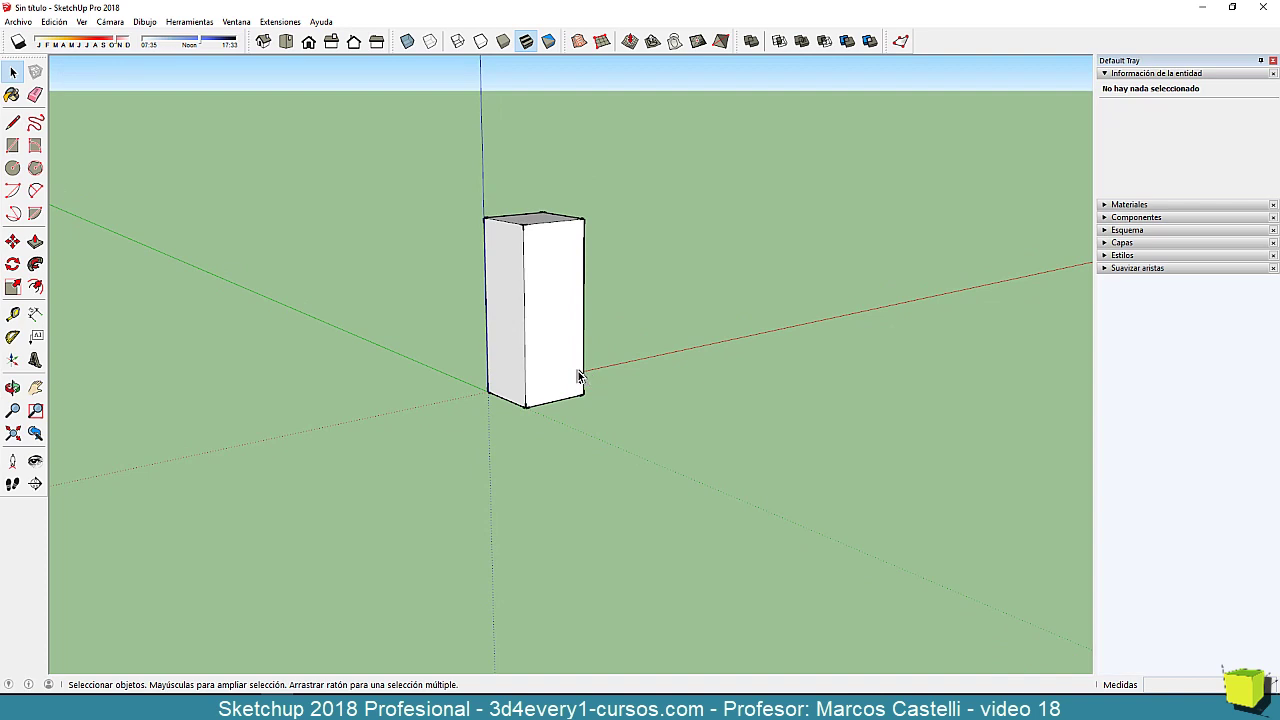
middle_click_drag(576, 396, 580, 400)
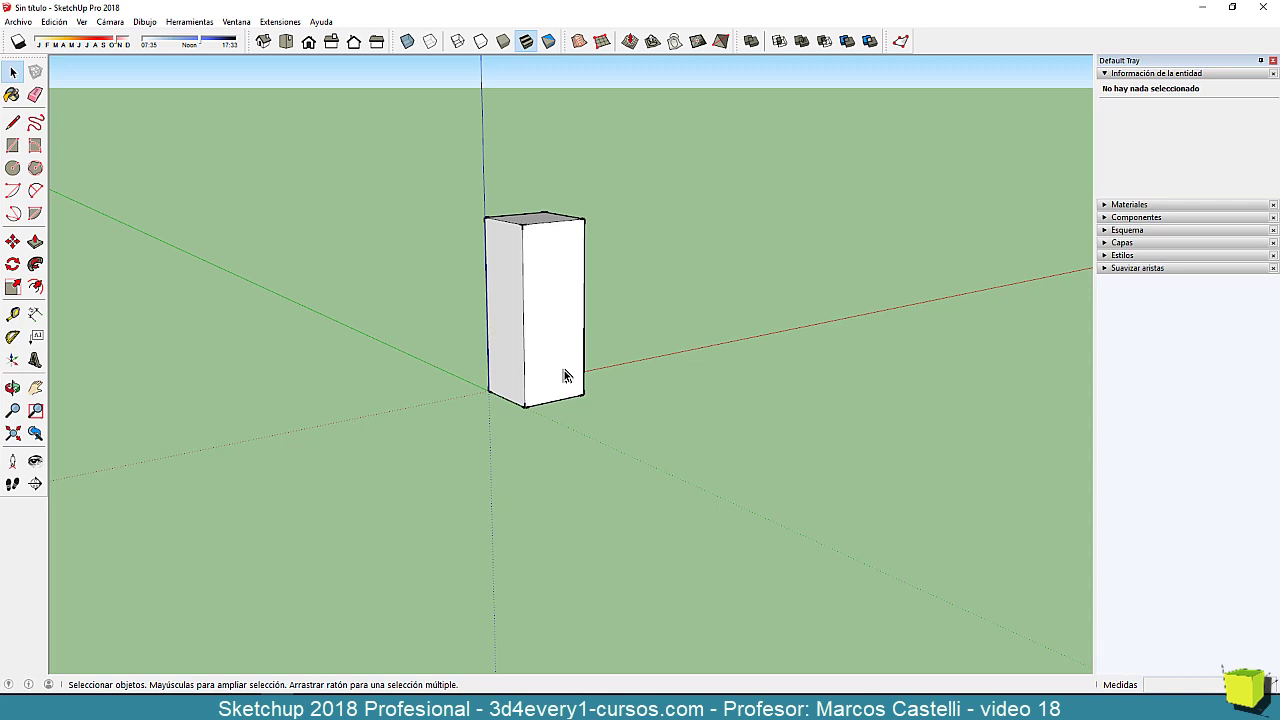
scroll(546, 363, "down", 3)
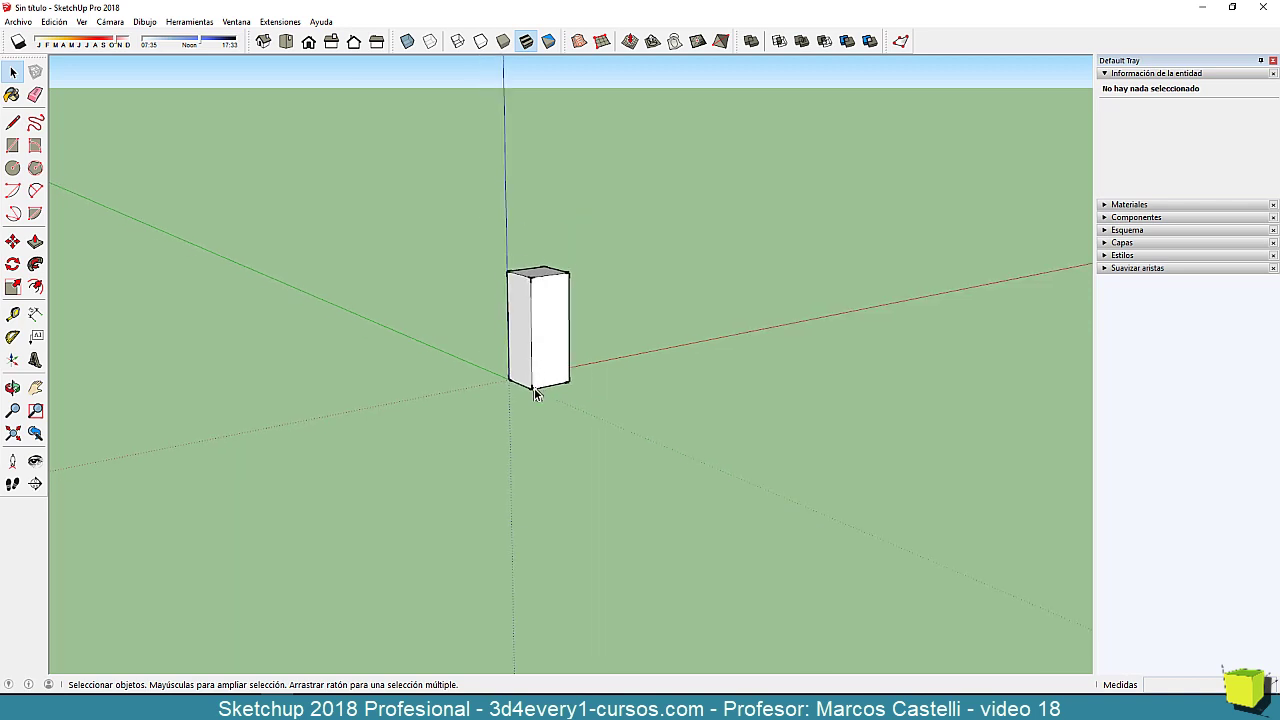
middle_click_drag(535, 393, 556, 390)
key("space")
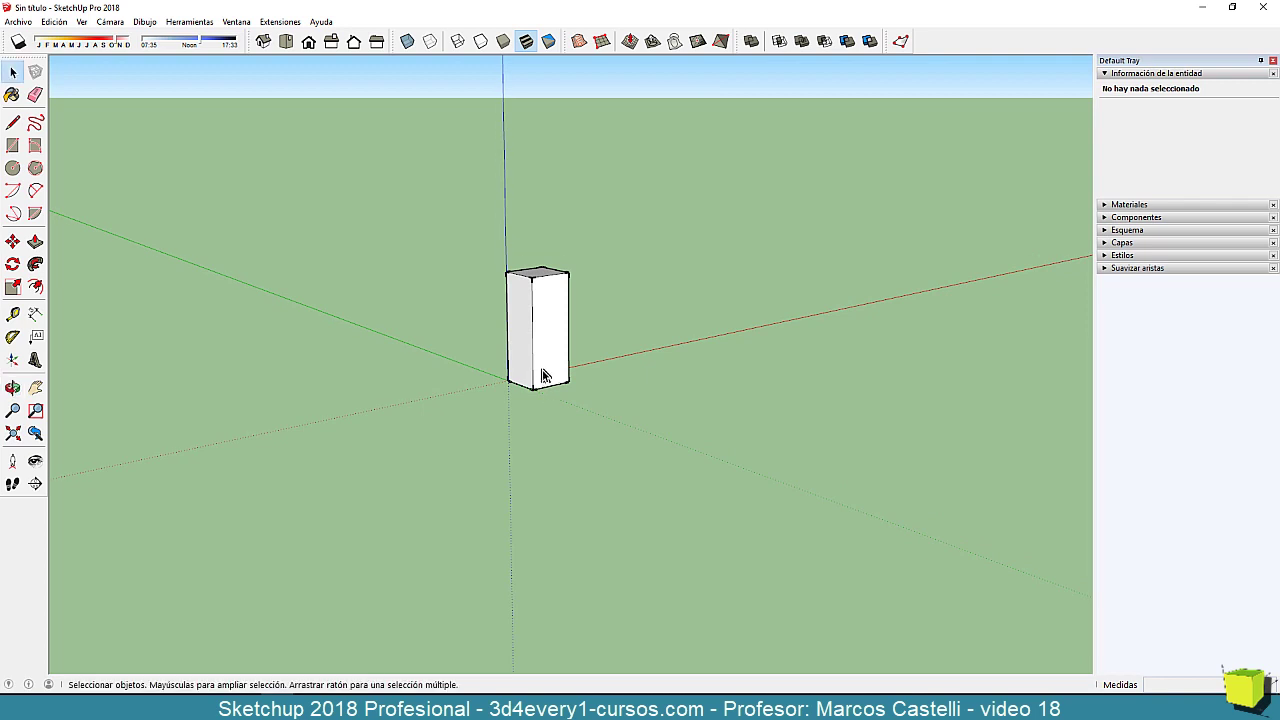
scroll(544, 386, "up", 2)
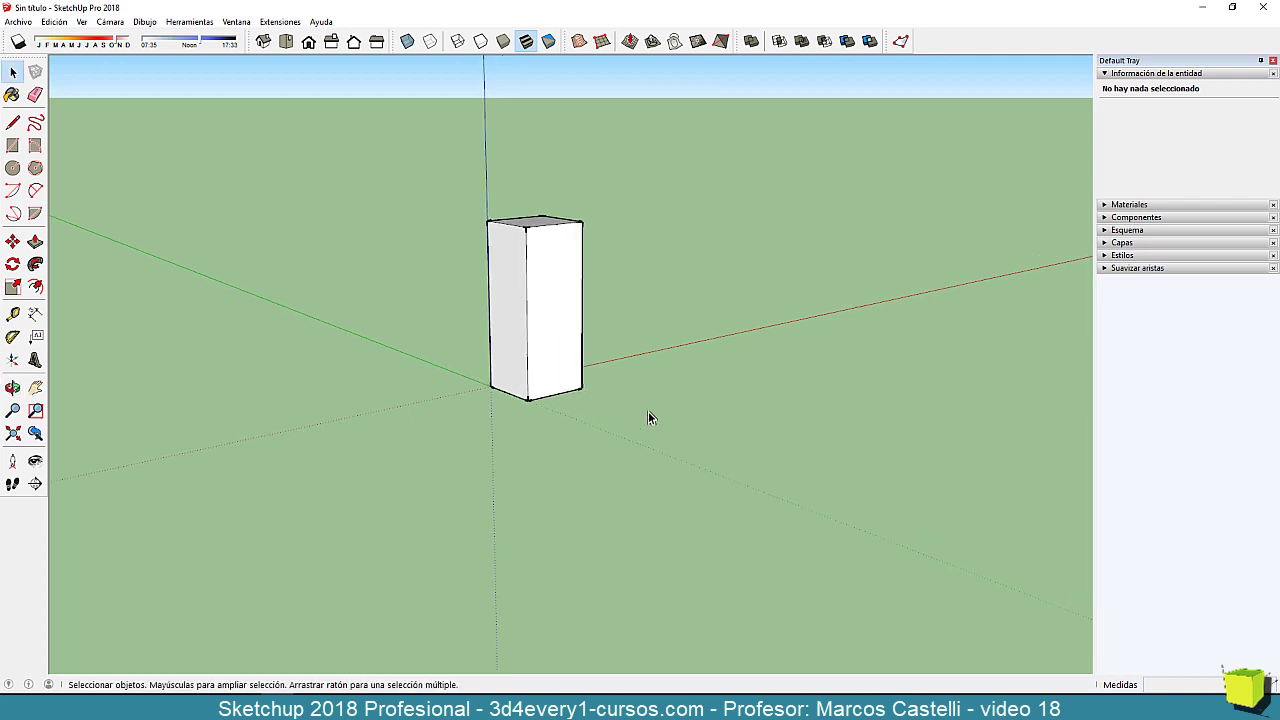
middle_click_drag(648, 411, 543, 374)
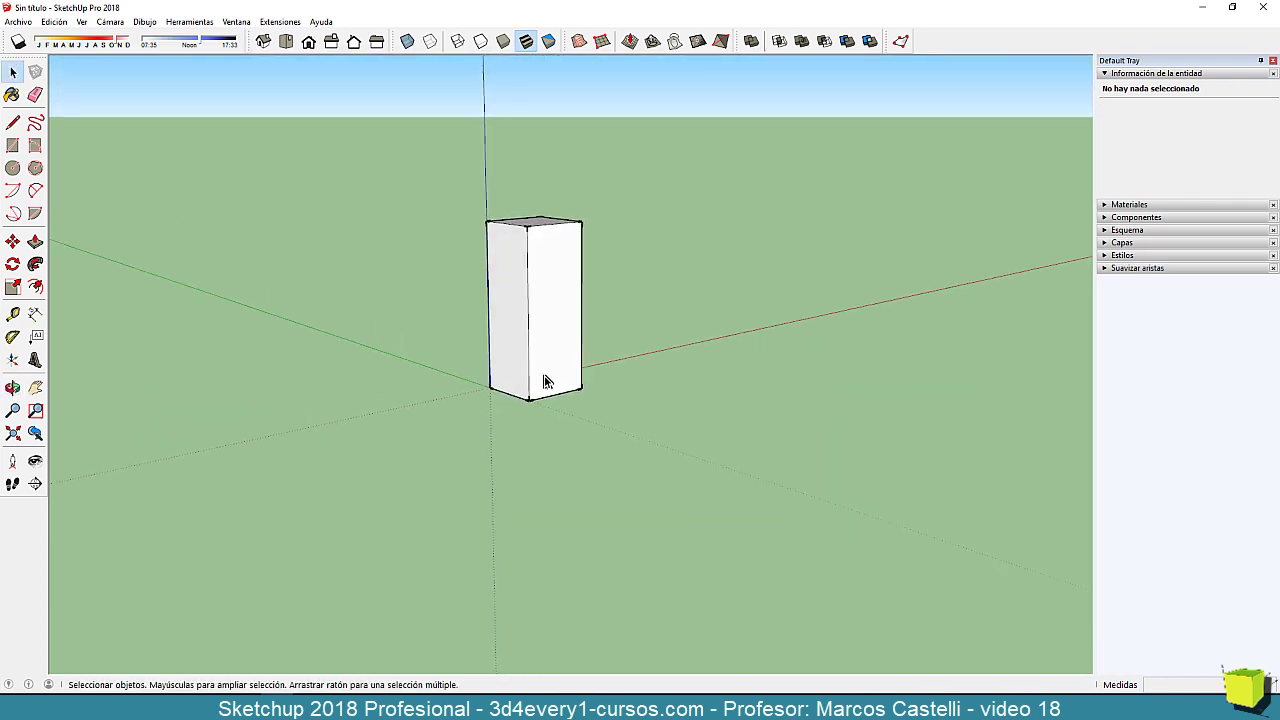
Inspect the two front side faces of the tall box at varying distances, then from a raised angle showing its top.
scroll(543, 374, "down", 3)
scroll(540, 375, "up", 3)
scroll(540, 375, "up", 1)
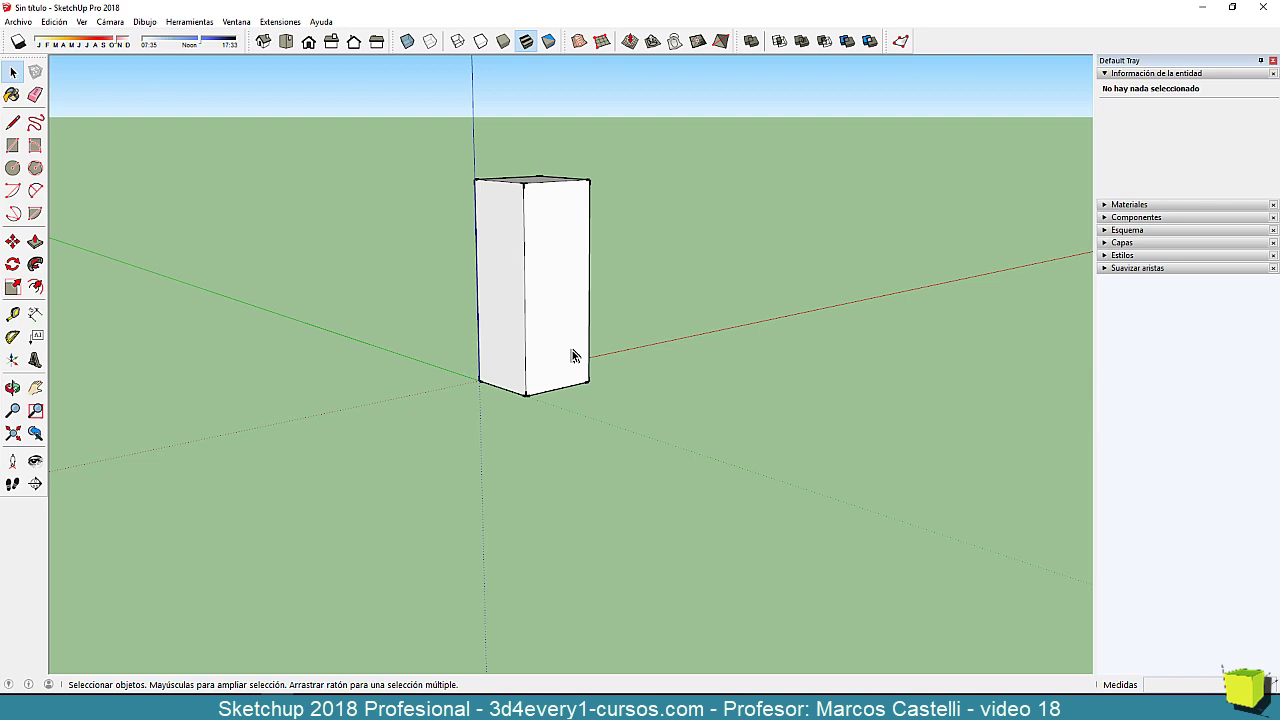
scroll(570, 353, "up", 2)
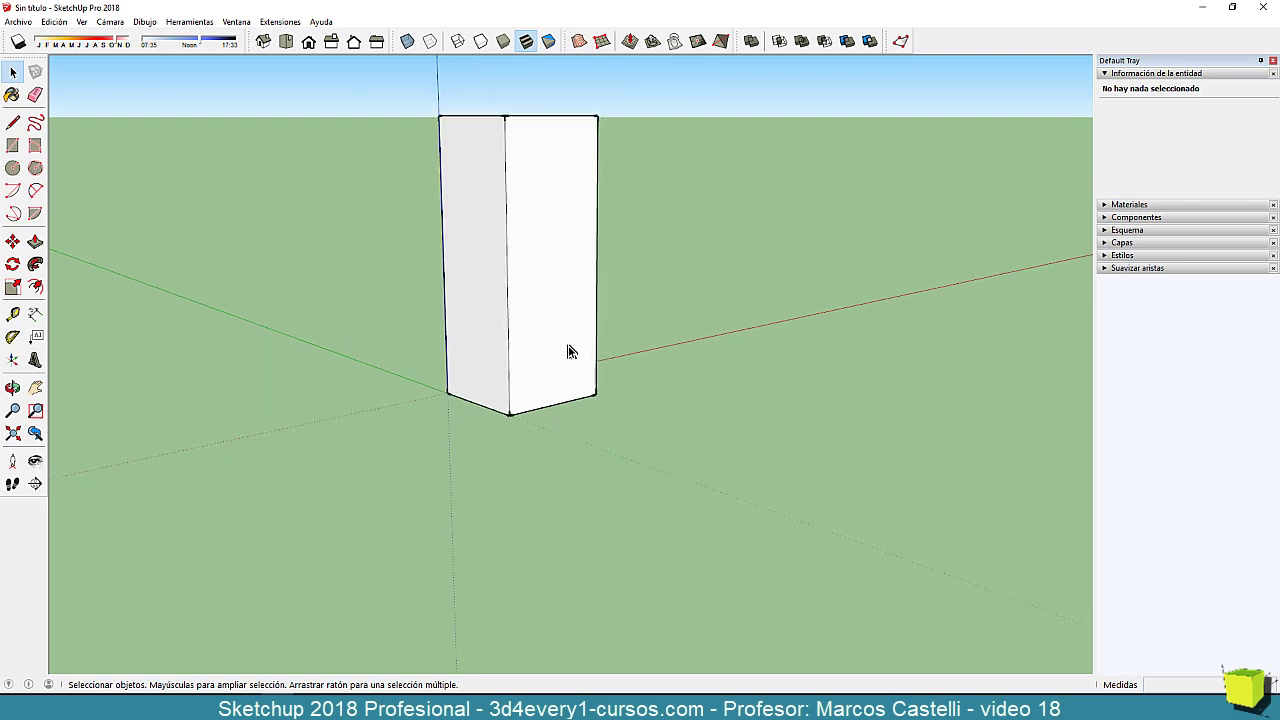
mouse_move(547, 374)
middle_mouse_down("shift")
mouse_move(631, 398)
mouse_move(628, 417)
middle_mouse_up("shift")
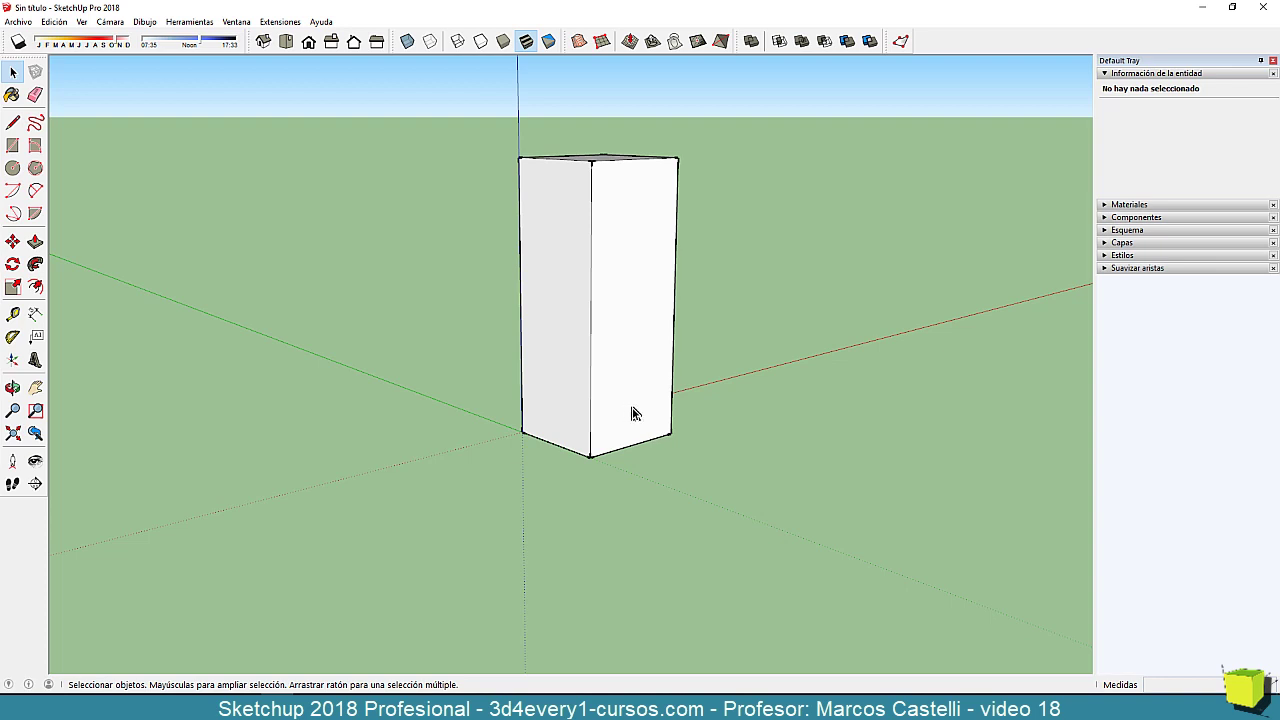
middle_click_drag(611, 434, 632, 418)
scroll(632, 418, "up", 2)
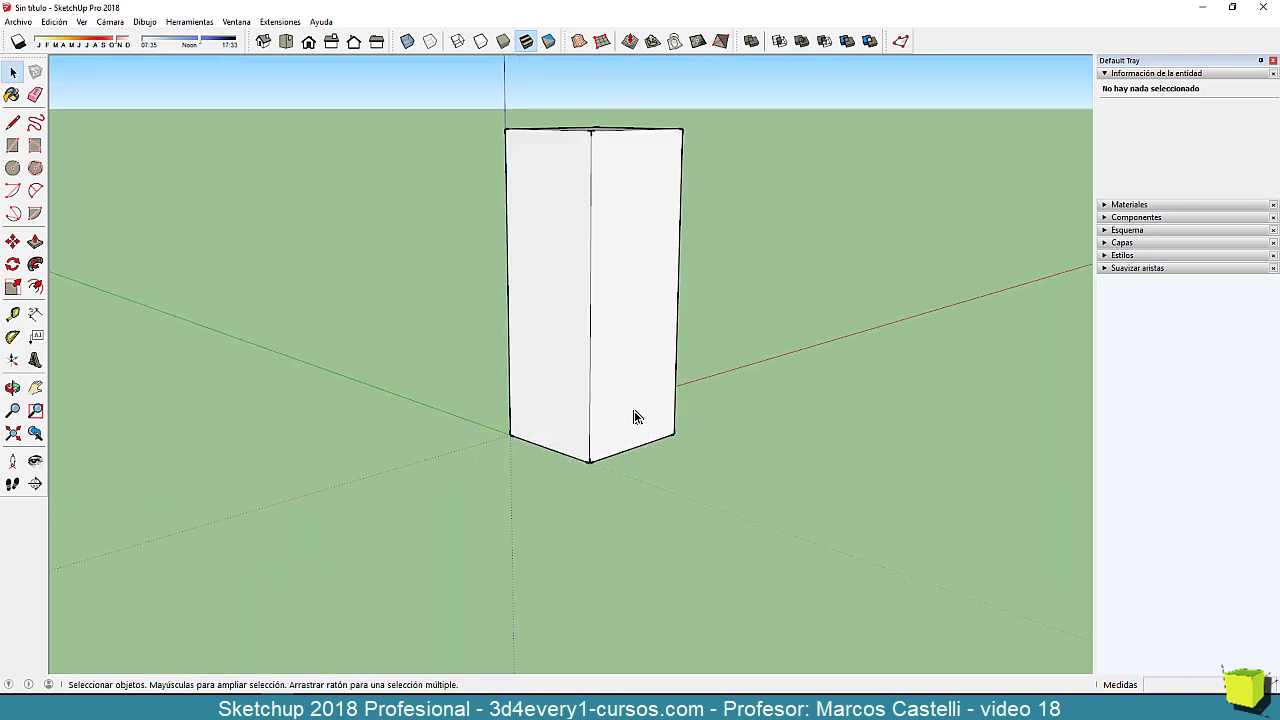
mouse_move(620, 428)
middle_mouse_down()
mouse_move(652, 412)
mouse_move(645, 427)
middle_mouse_up()
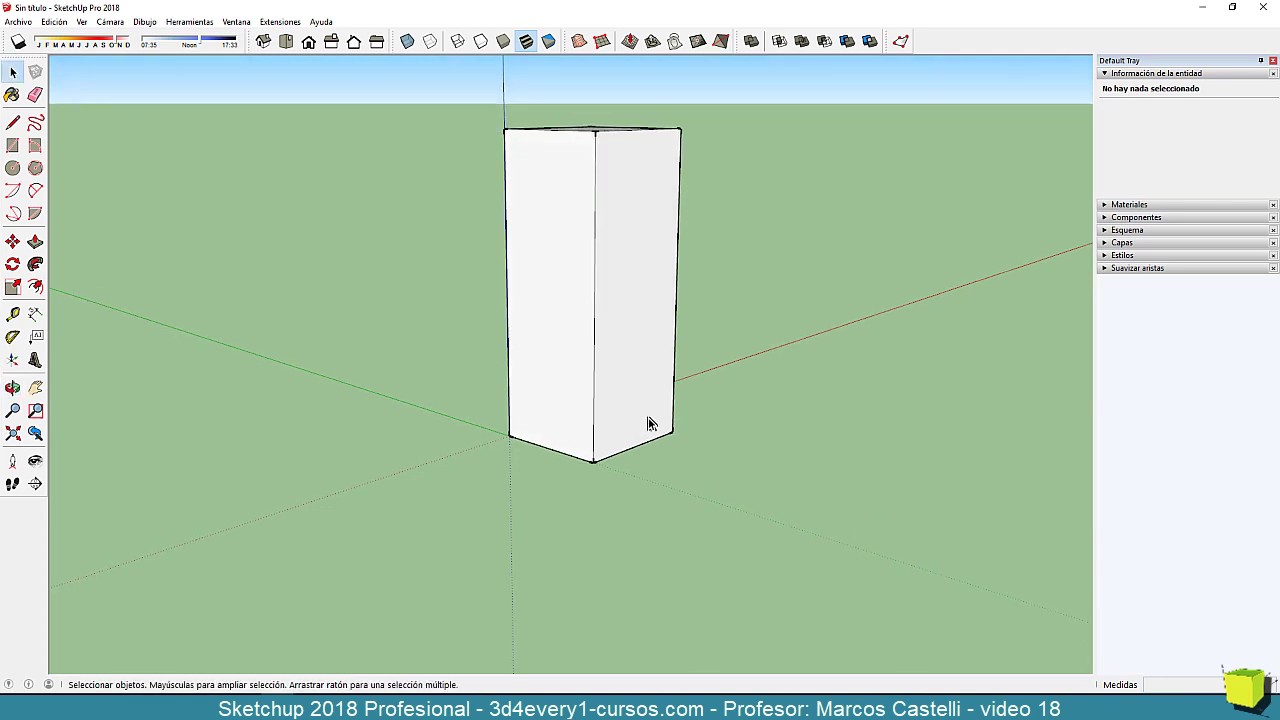
middle_click_drag(671, 434, 640, 450)
mouse_move(636, 360)
middle_mouse_down()
mouse_move(626, 389)
mouse_move(905, 390)
mouse_move(694, 414)
mouse_move(669, 189)
mouse_move(660, 323)
mouse_move(645, 345)
middle_mouse_up()
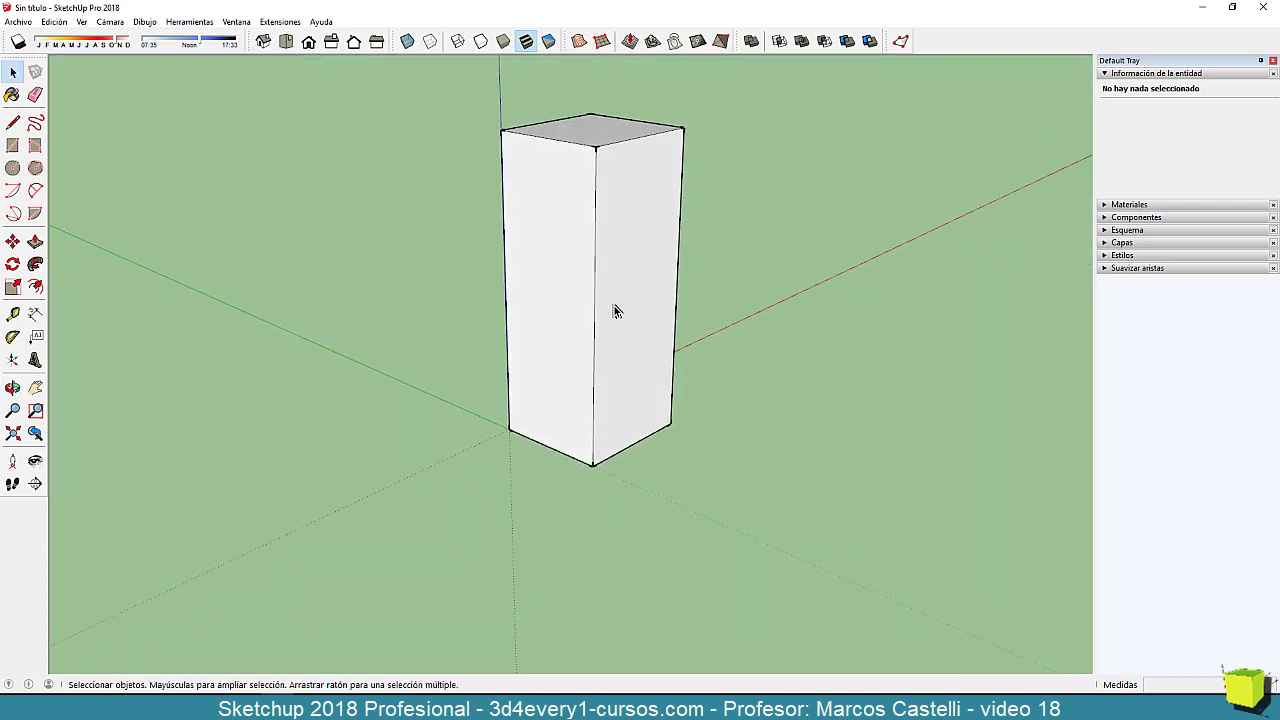
scroll(620, 320, "up", 1)
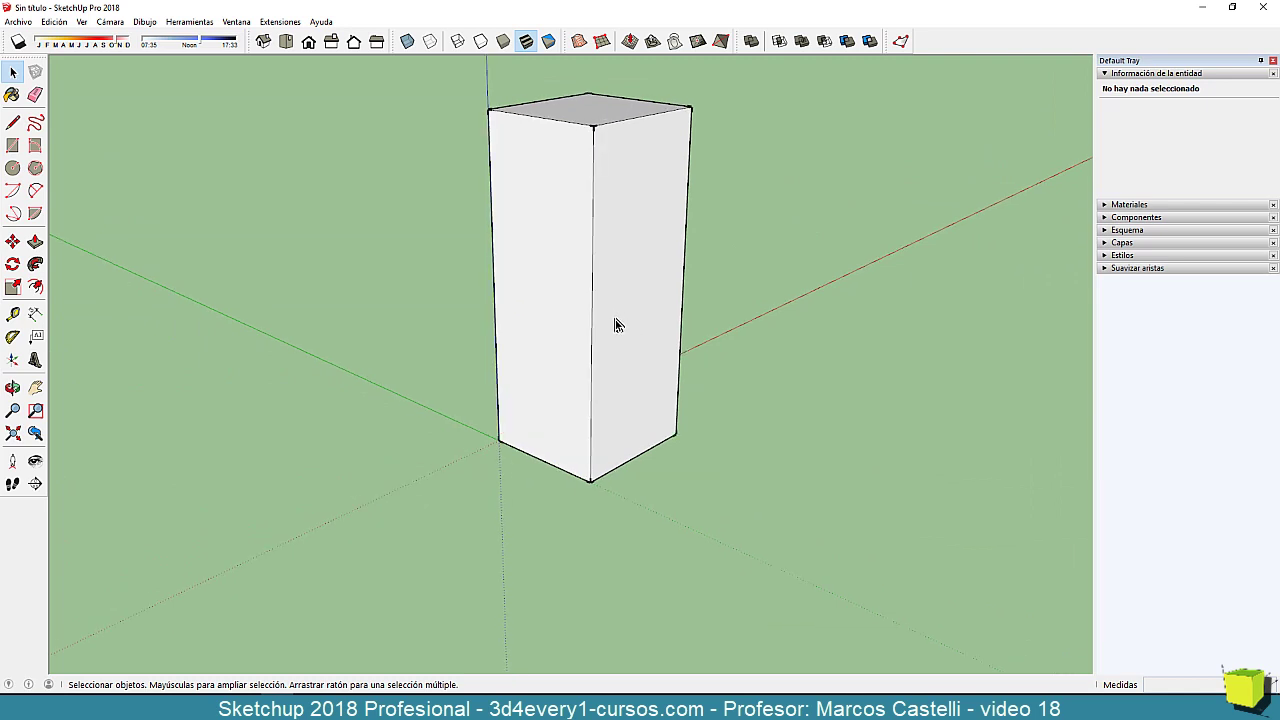
Delete the entire tall box, including all its faces and edges.
scroll(588, 368, "down", 2)
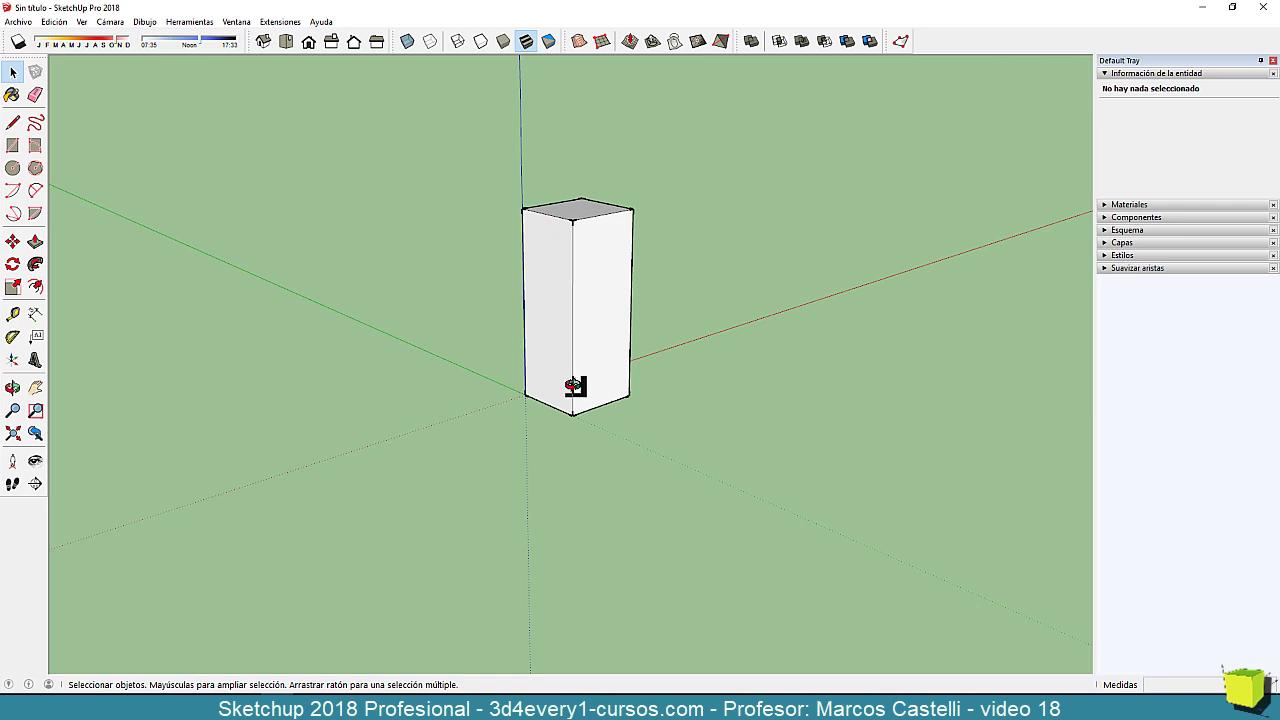
triple_click(570, 355)
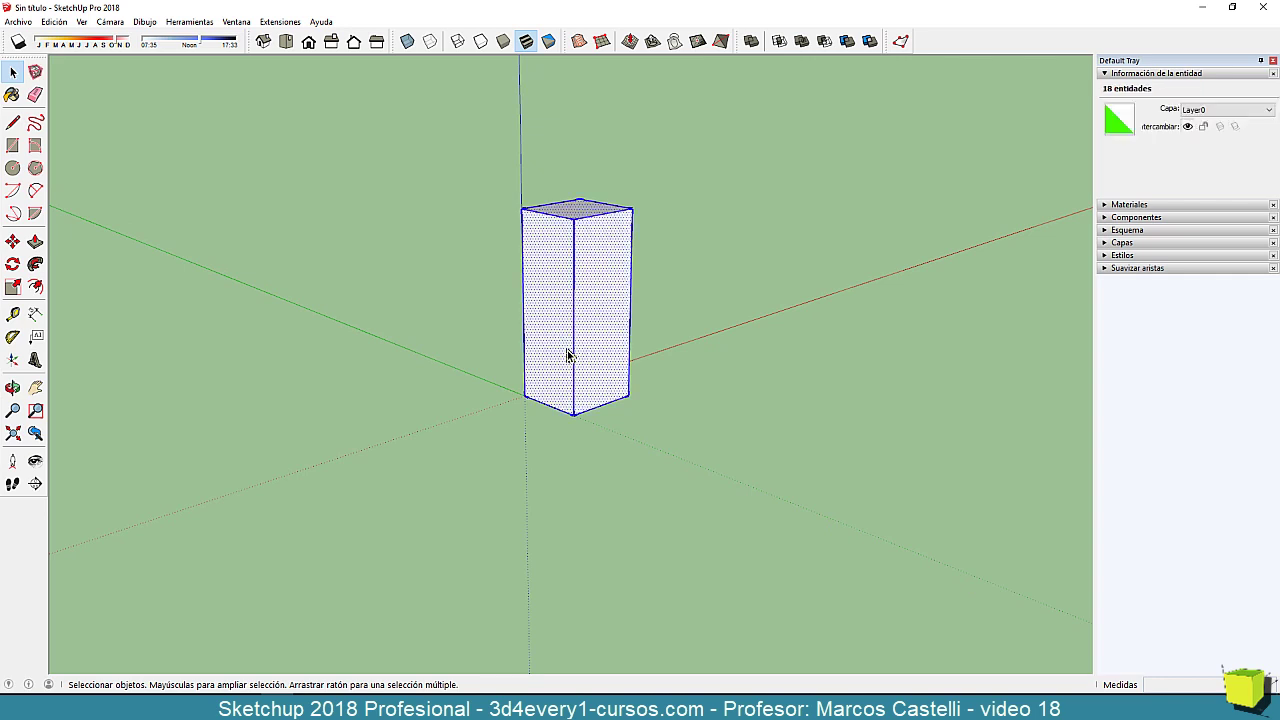
key("Delete")
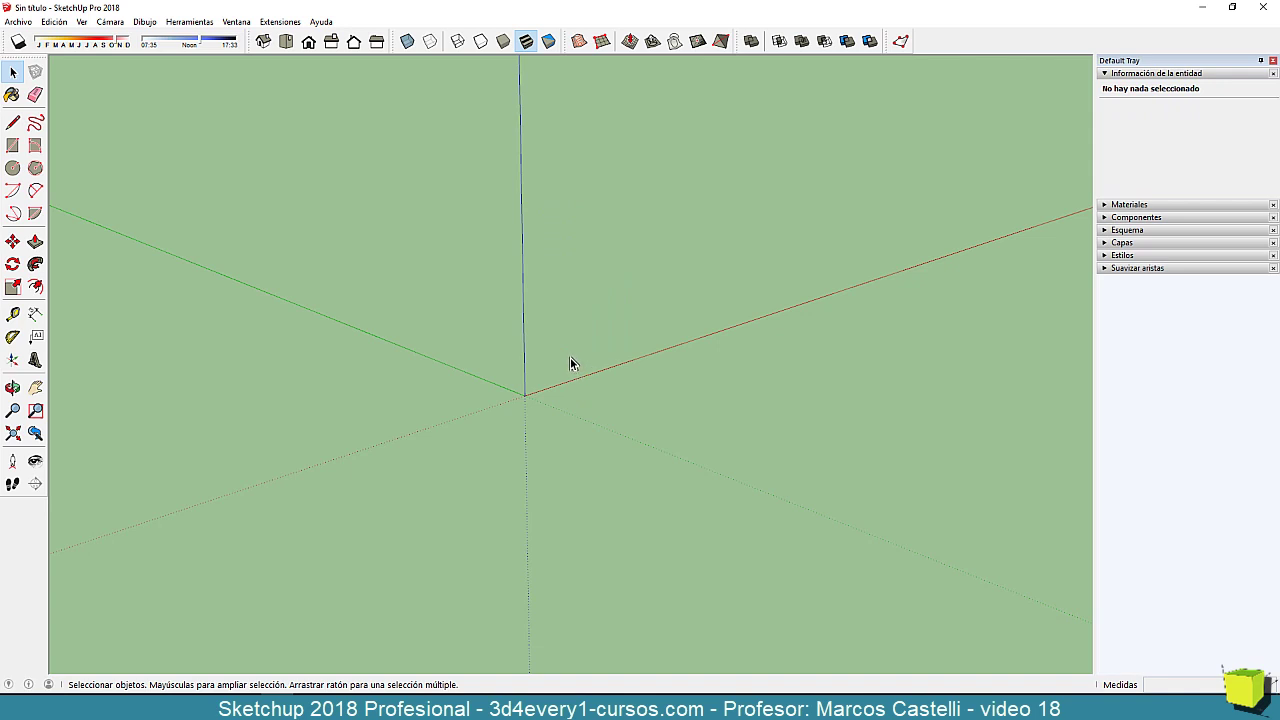
Draw a circle with a radius of about 16.43 m on the ground plane, centred at the origin.
key("c")
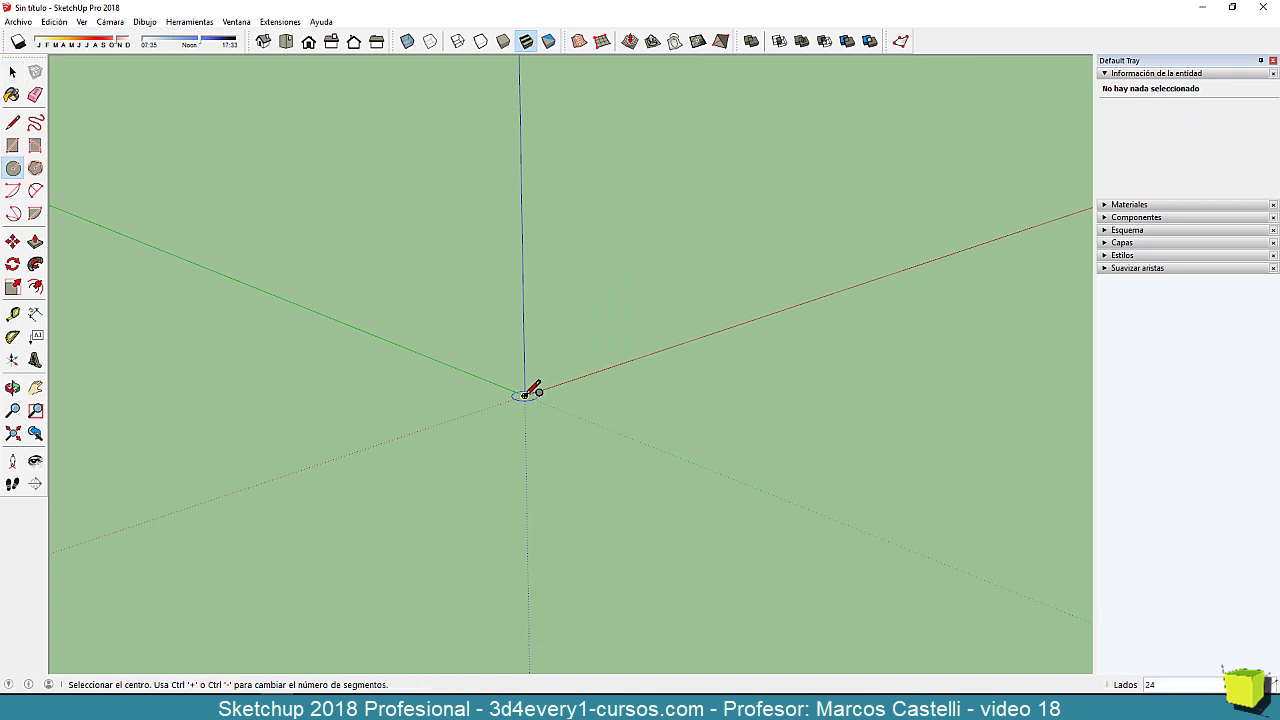
left_click(525, 395)
left_click(571, 380)
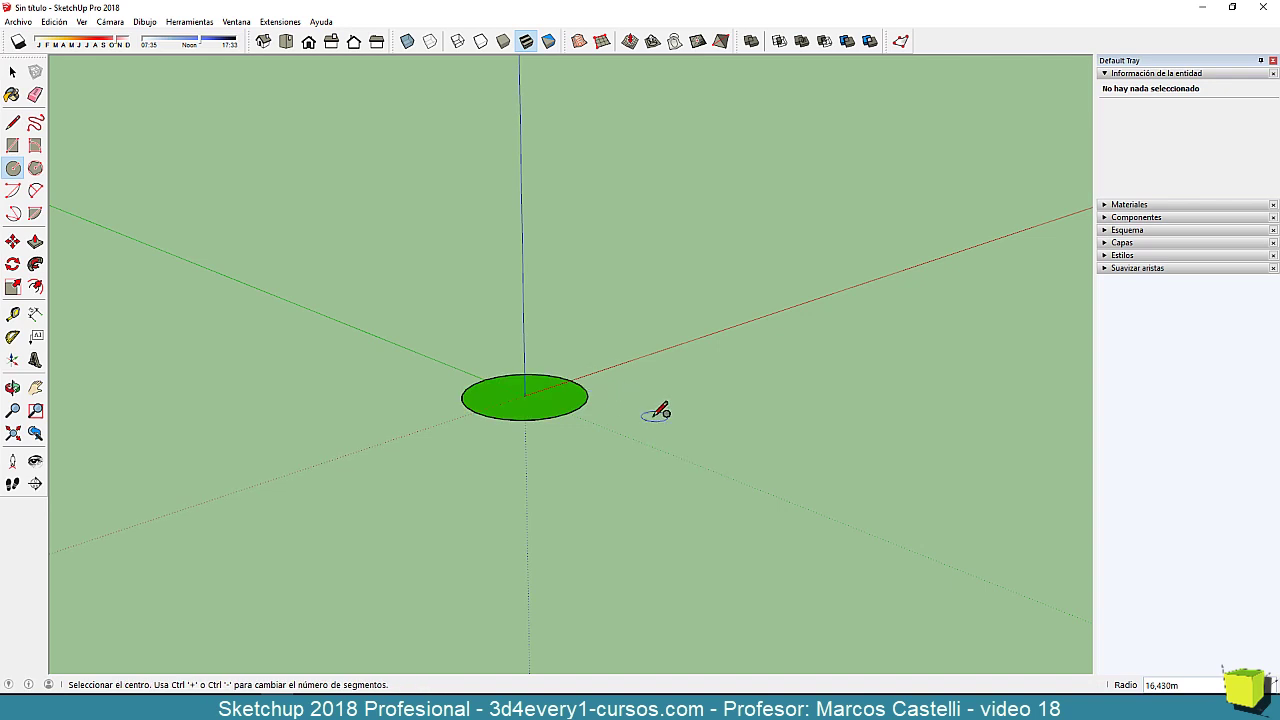
Set the number of segments of the circle at the origin to 8 and clear the selection.
key("space")
left_click(574, 413)
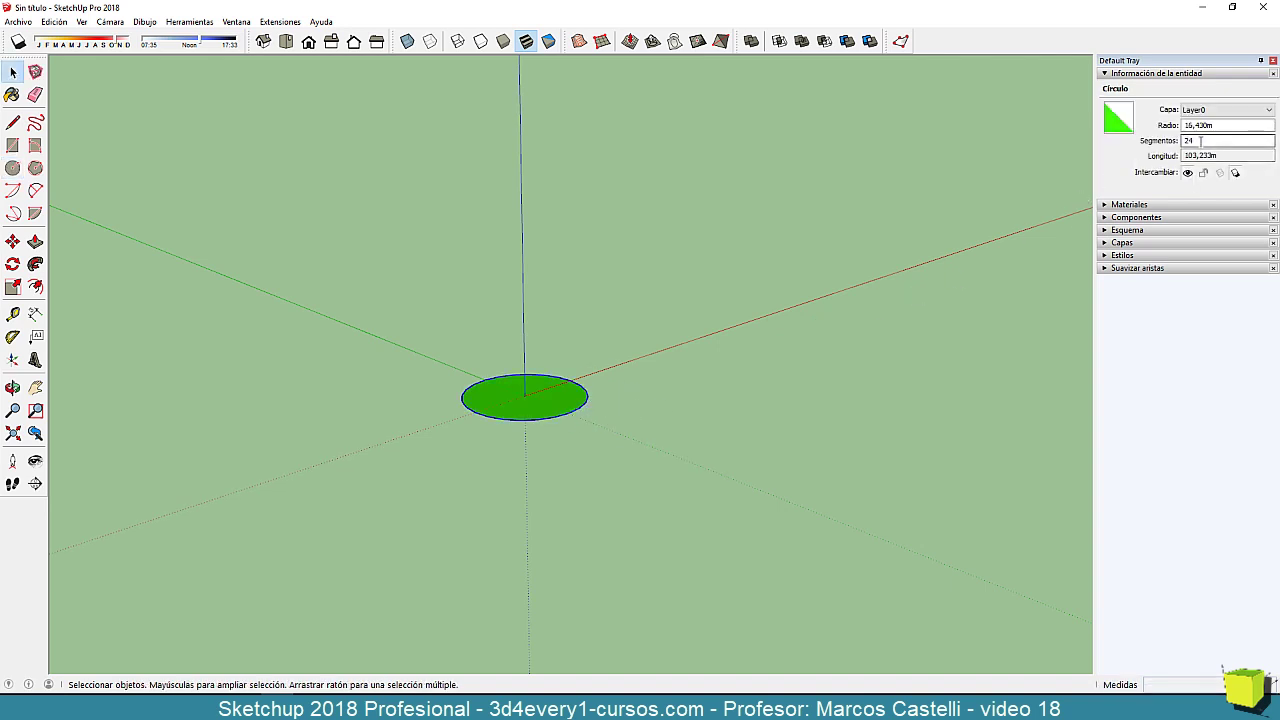
double_click(1201, 141)
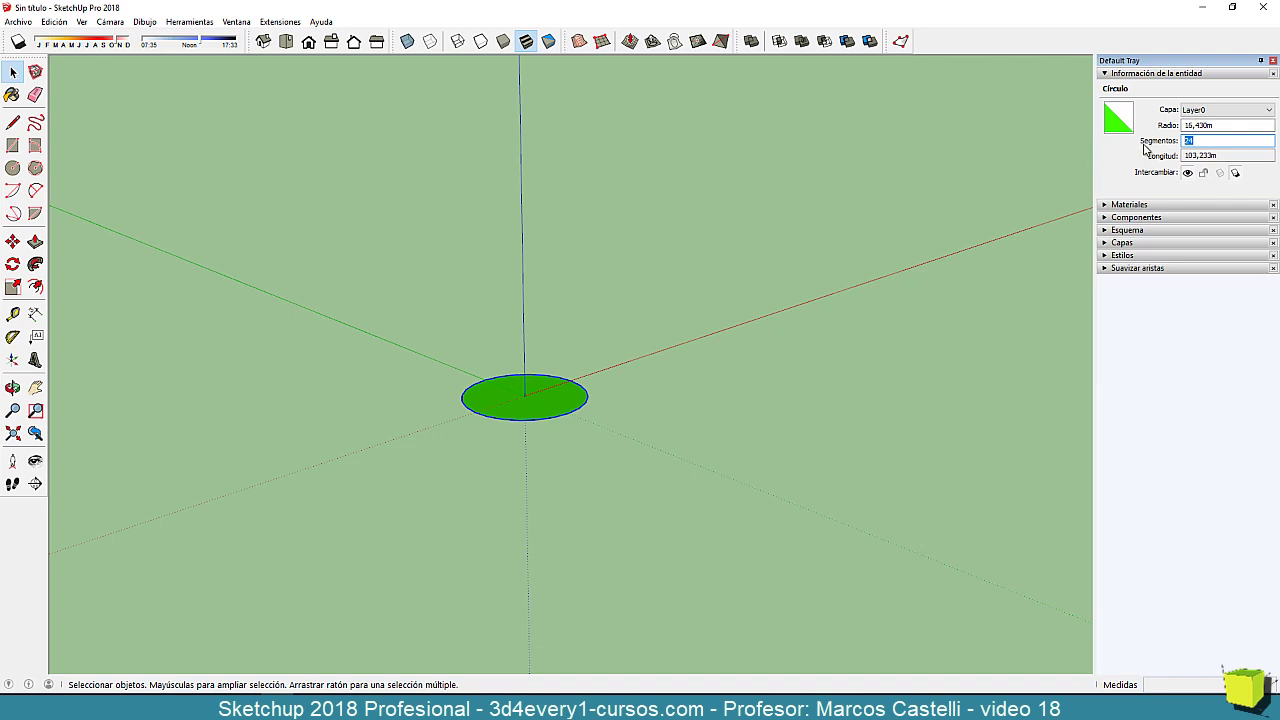
type("8")
key("Return")
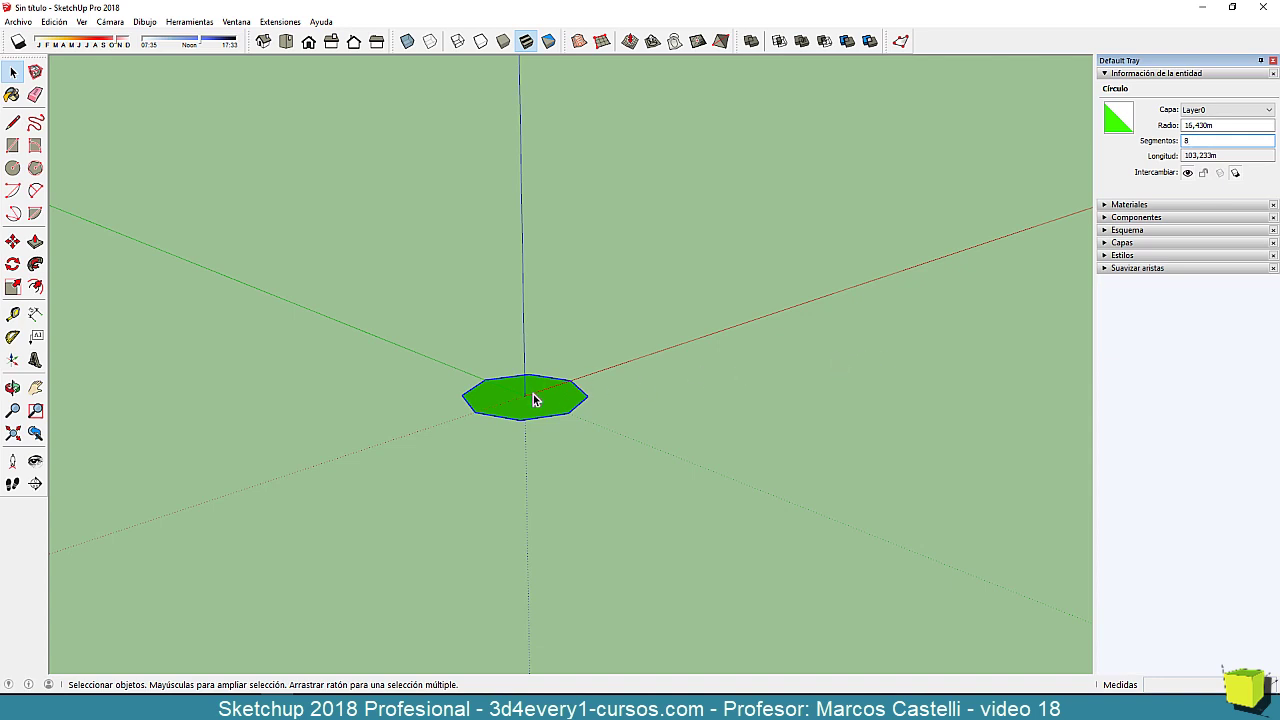
type("w")
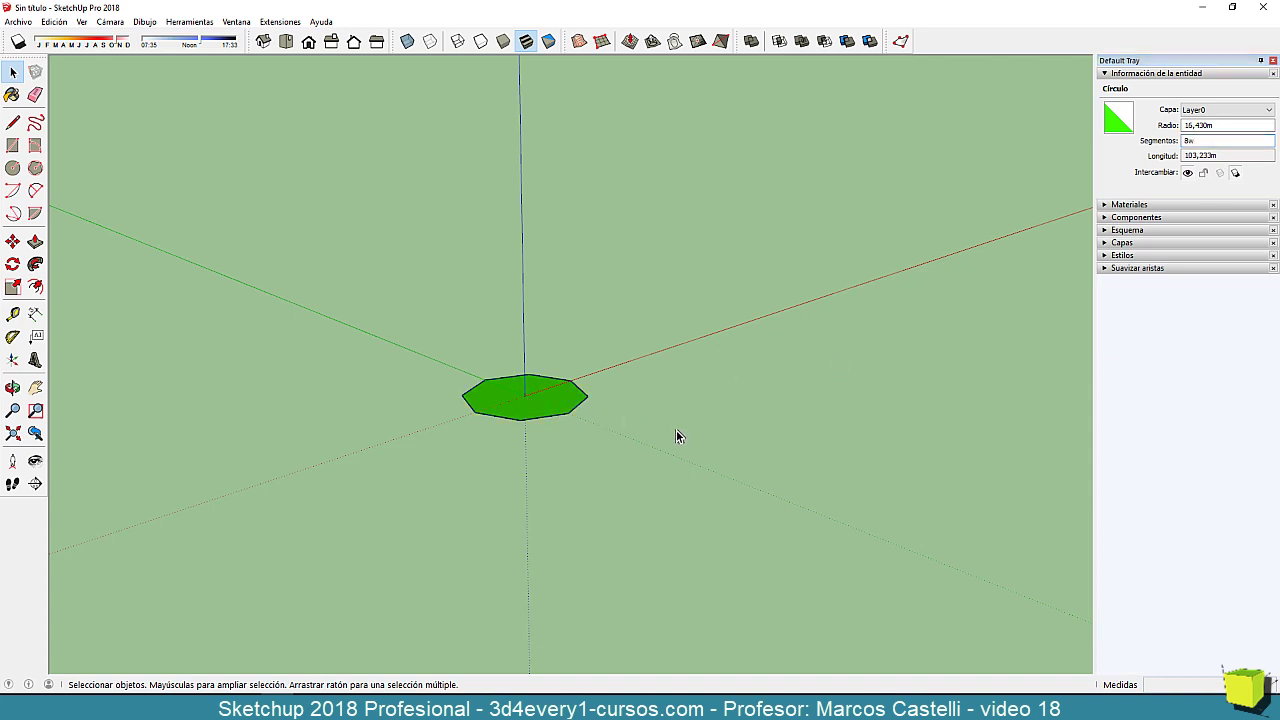
left_click(677, 434)
Copy the eight-segment circle with its face three times along the red axis, forming a row of four shapes.
double_click(535, 408)
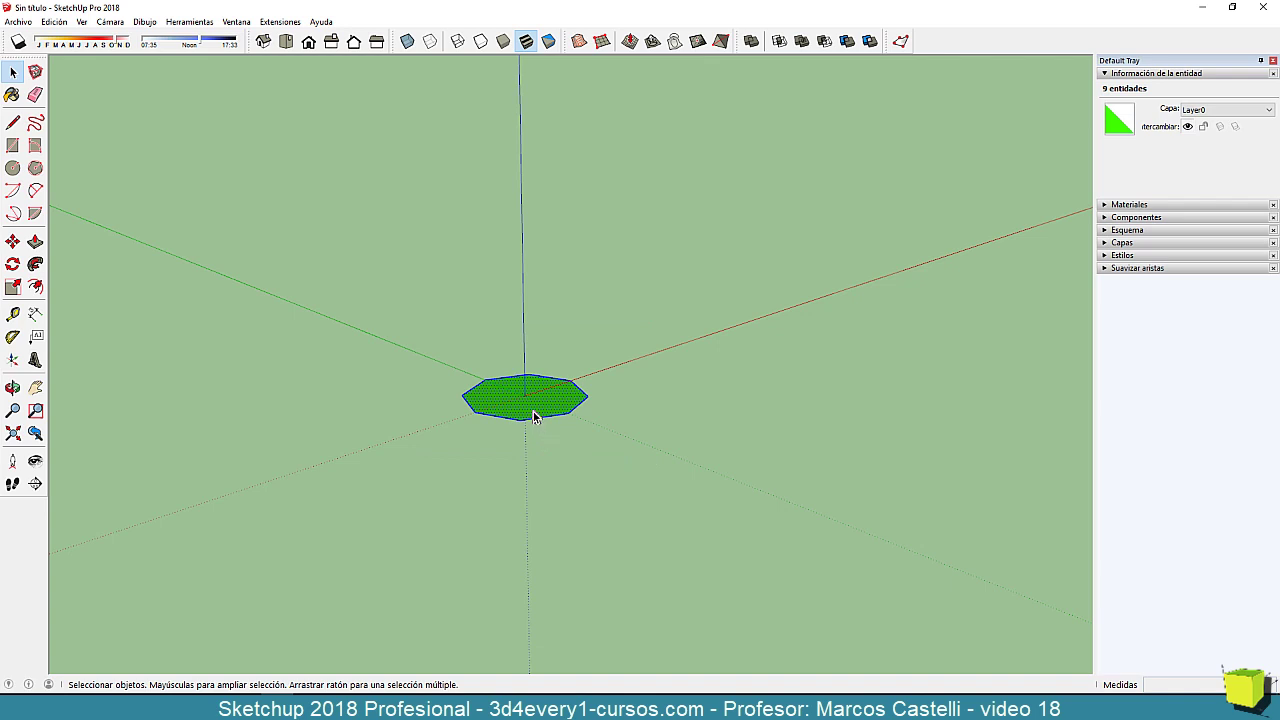
key("m")
key("ctrl")
left_click(526, 398)
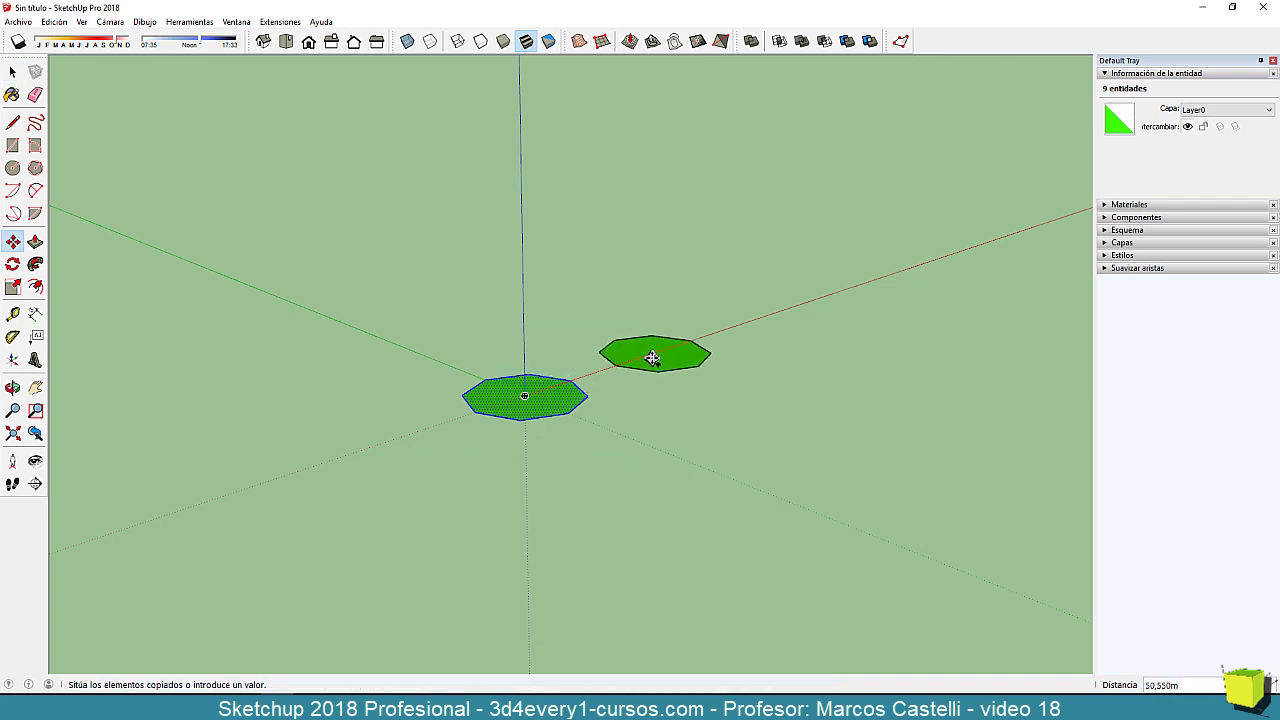
left_click(650, 355)
key("ctrl")
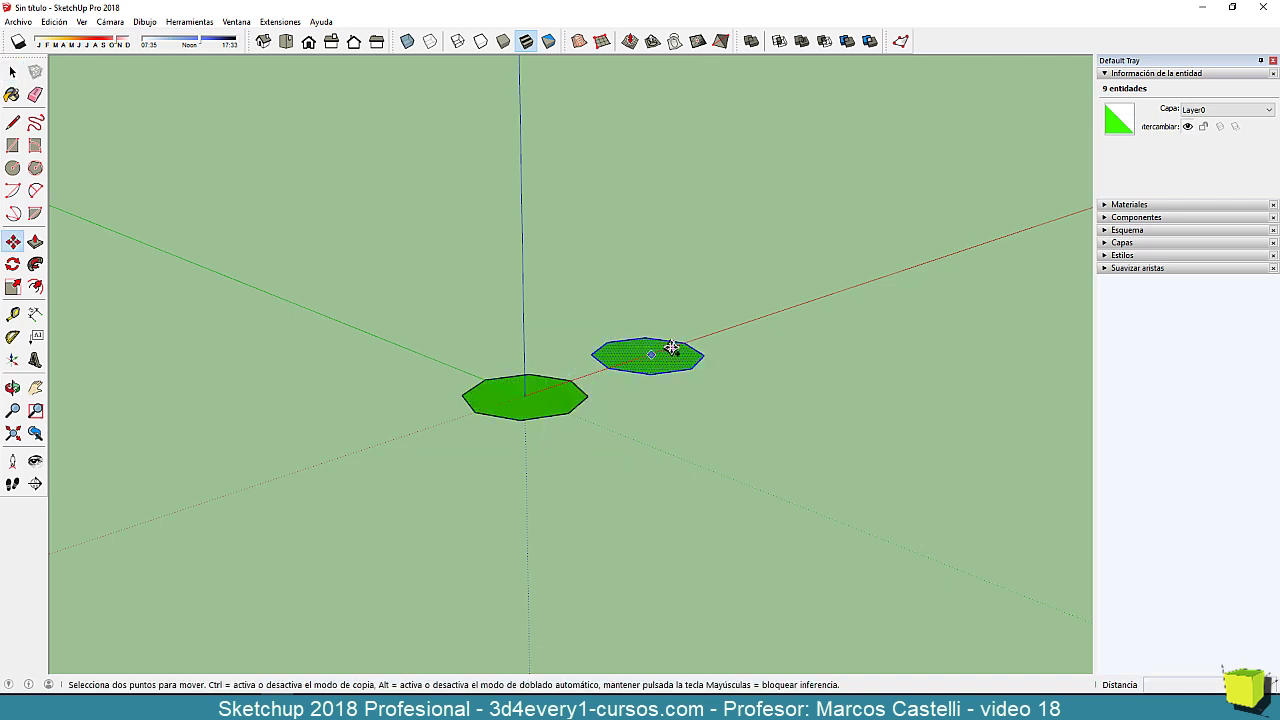
left_click(651, 355)
left_click(760, 318)
key("ctrl")
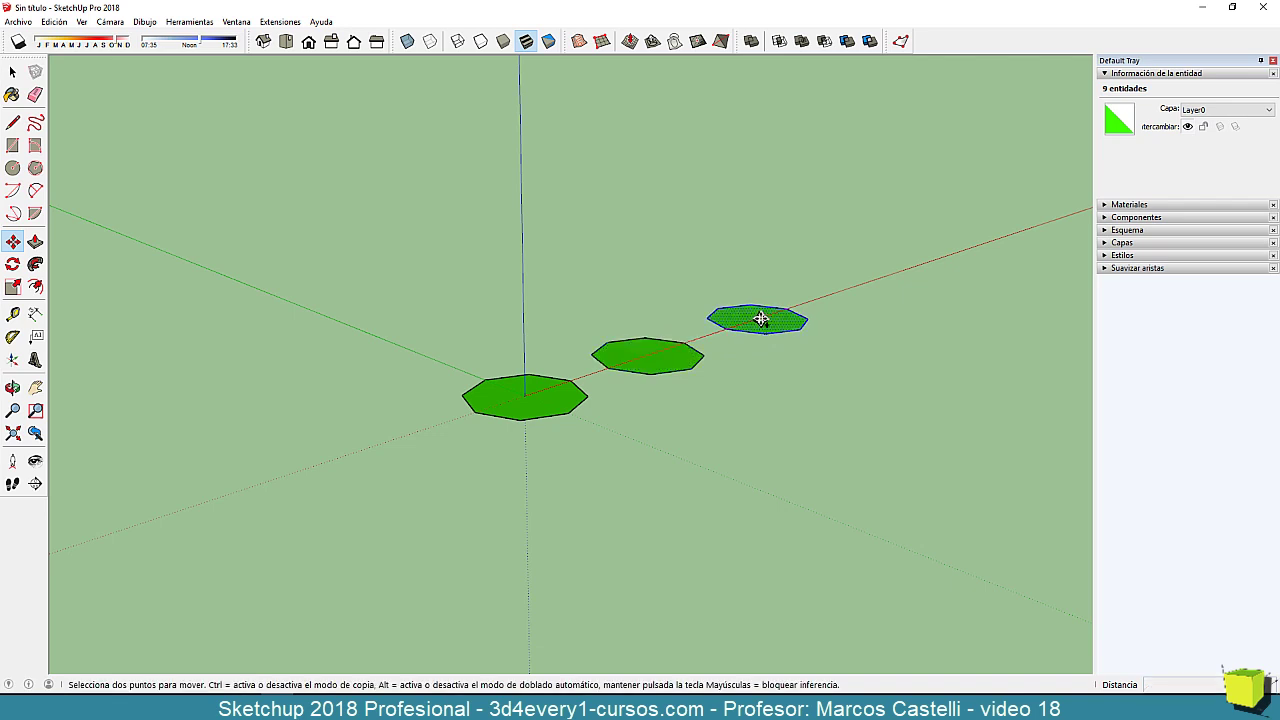
left_click(760, 318)
left_click(860, 284)
Set the second circle from the origin to 12 segments.
middle_click_drag(808, 414, 649, 497)
key("space")
left_click(643, 436)
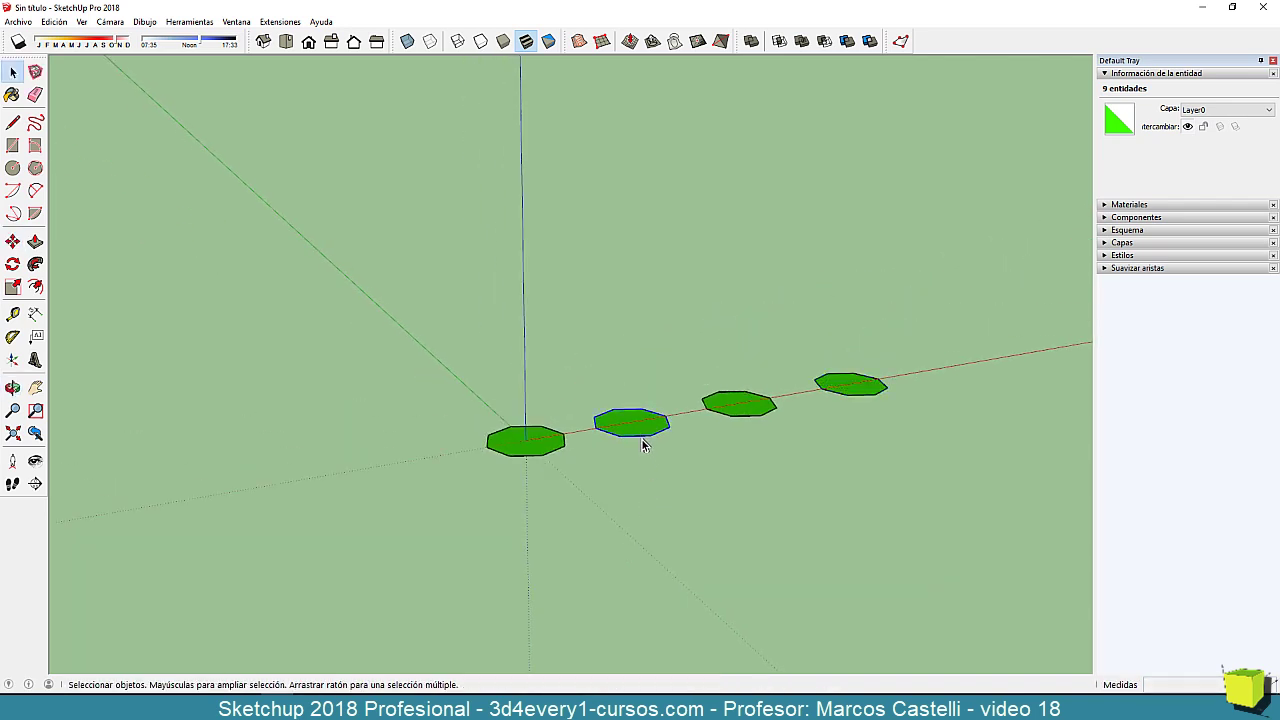
double_click(1194, 141)
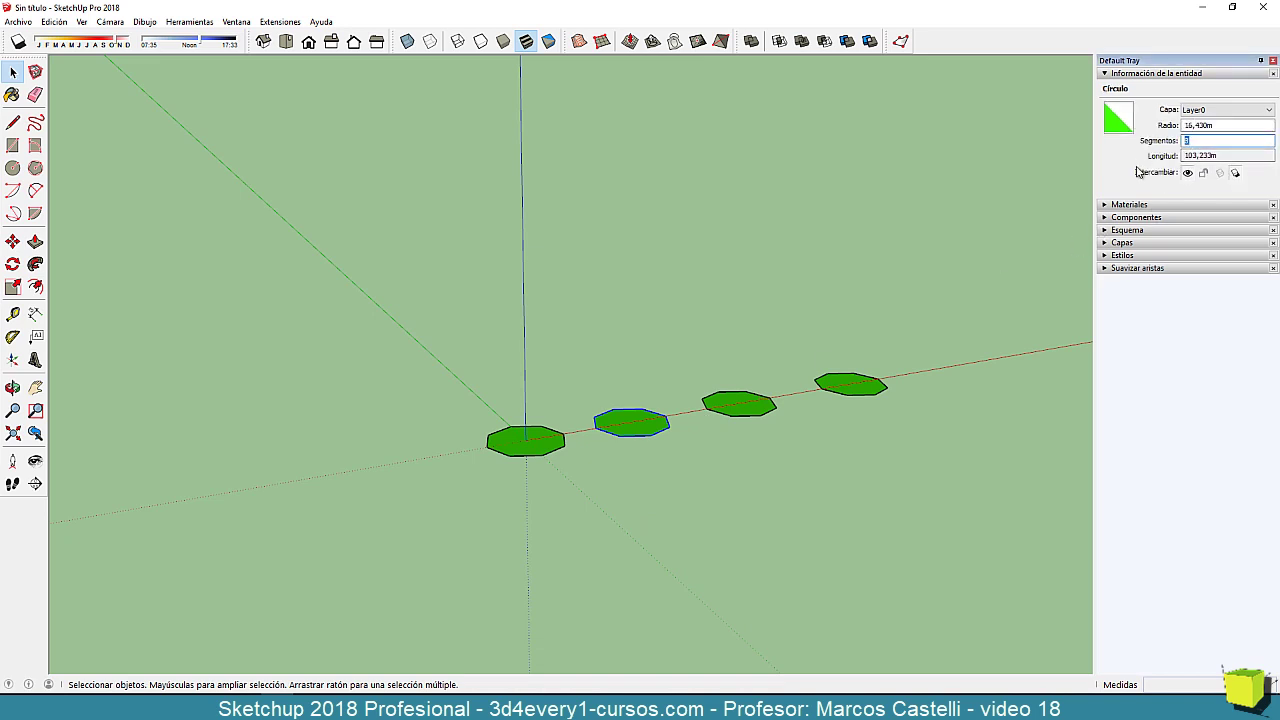
type("12")
Set the third circle in the row to 24 segments.
left_click(750, 410)
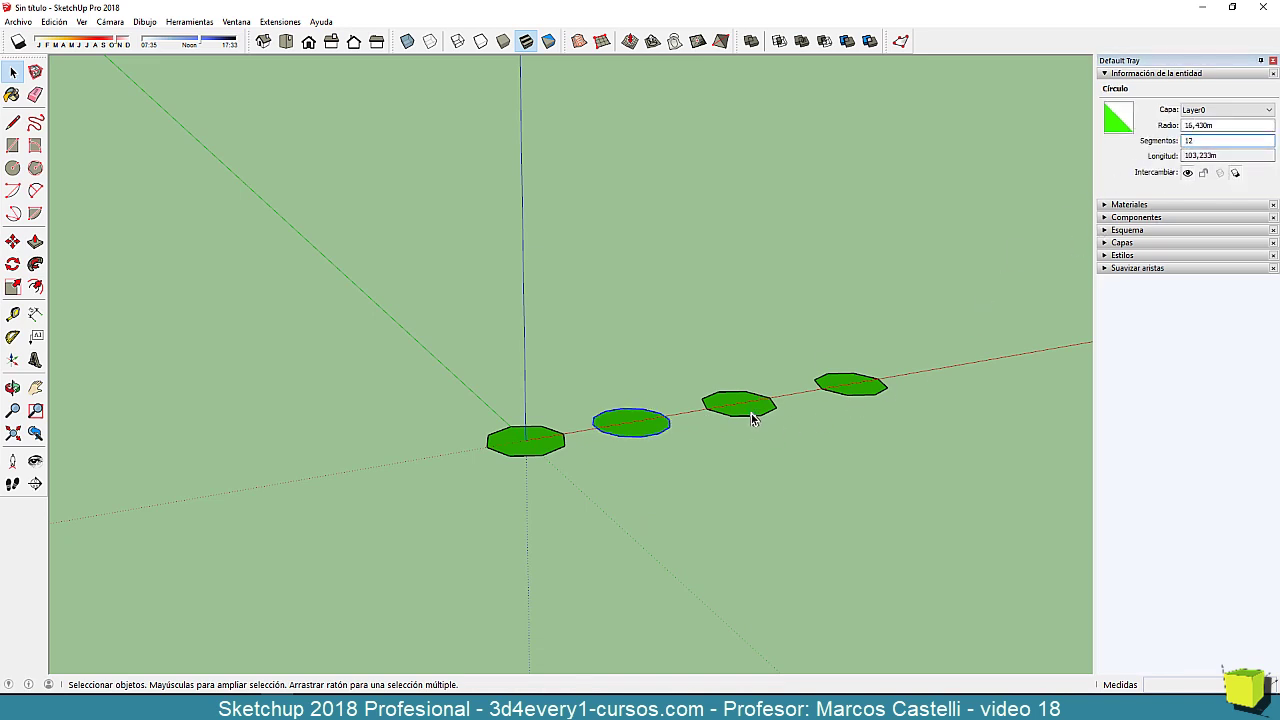
double_click(1190, 141)
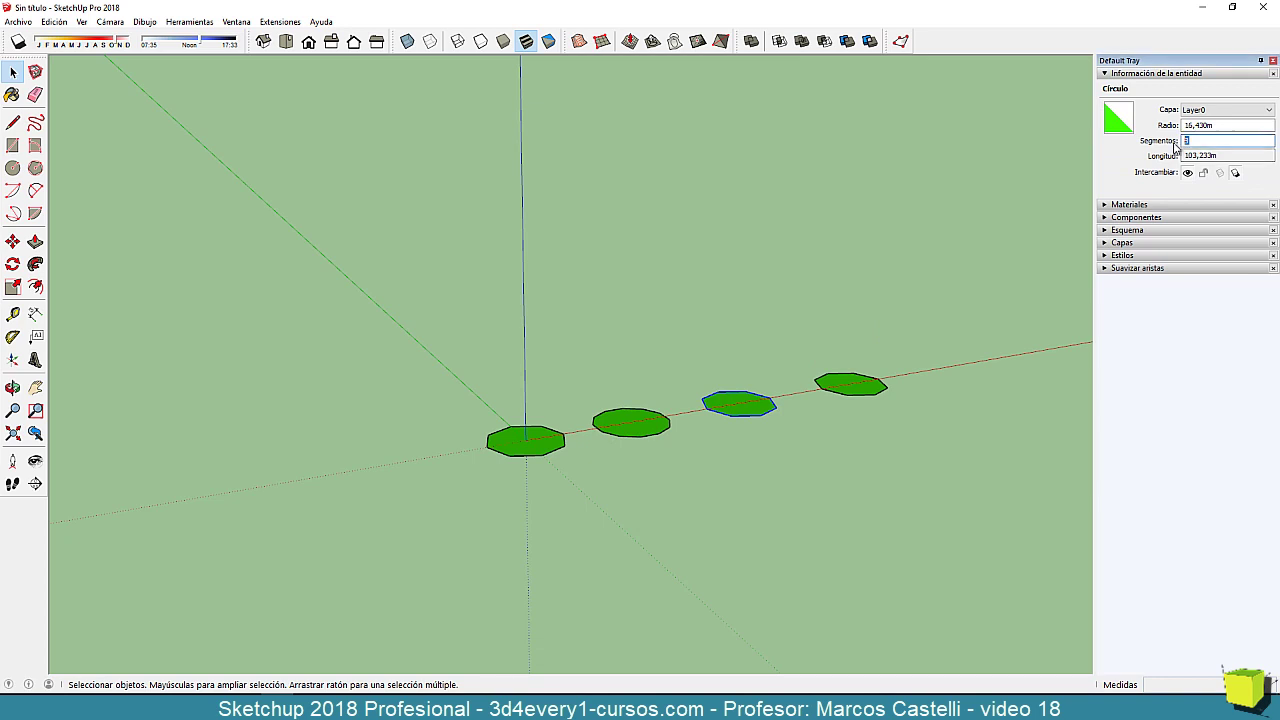
type("24")
key("Return")
Set the fourth circle, farthest from the origin, to 48 segments.
left_click(862, 398)
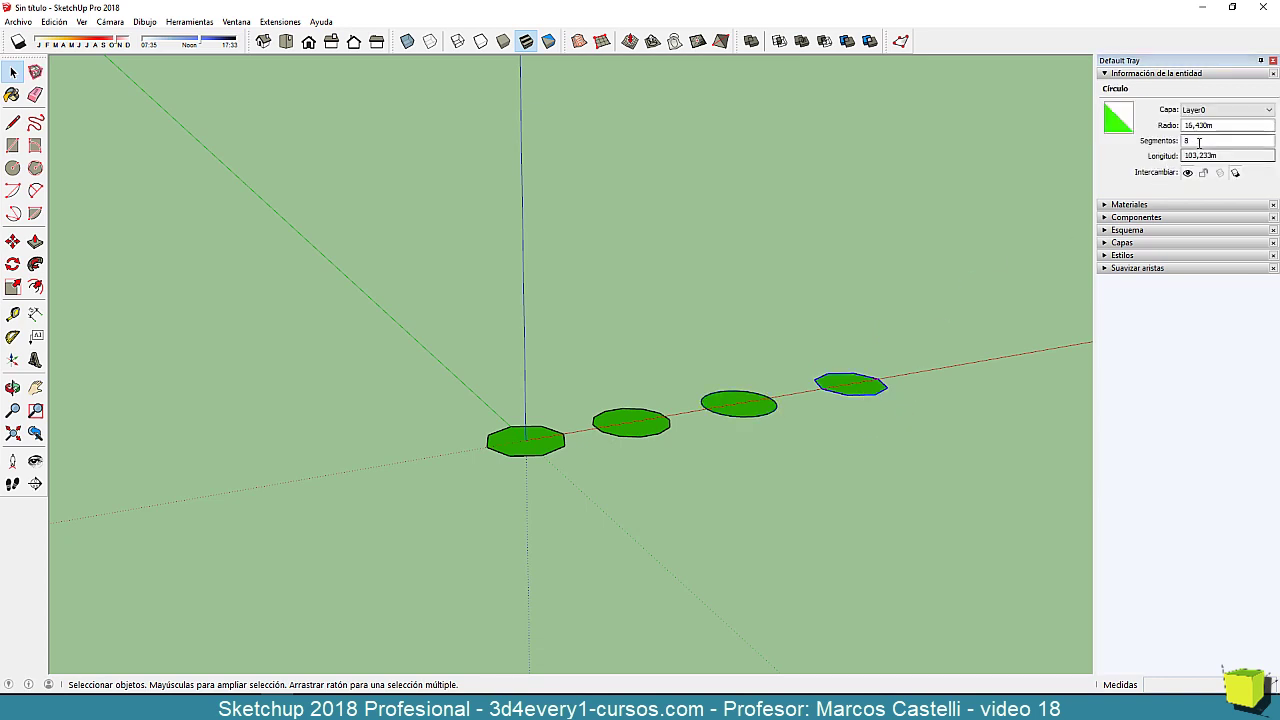
double_click(1190, 141)
type("48")
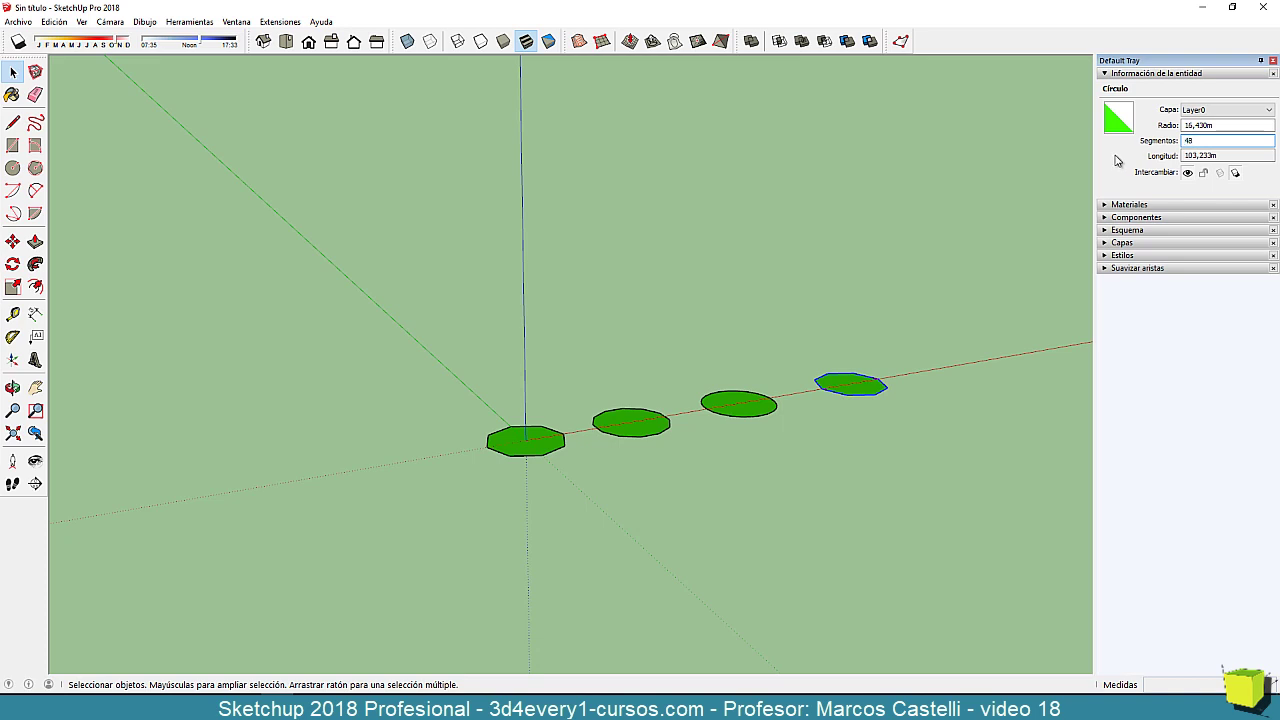
key("Return")
Push/Pull all four circle faces upward about 131.26 m to form a row of equally tall columns.
middle_click_drag(655, 379, 587, 457)
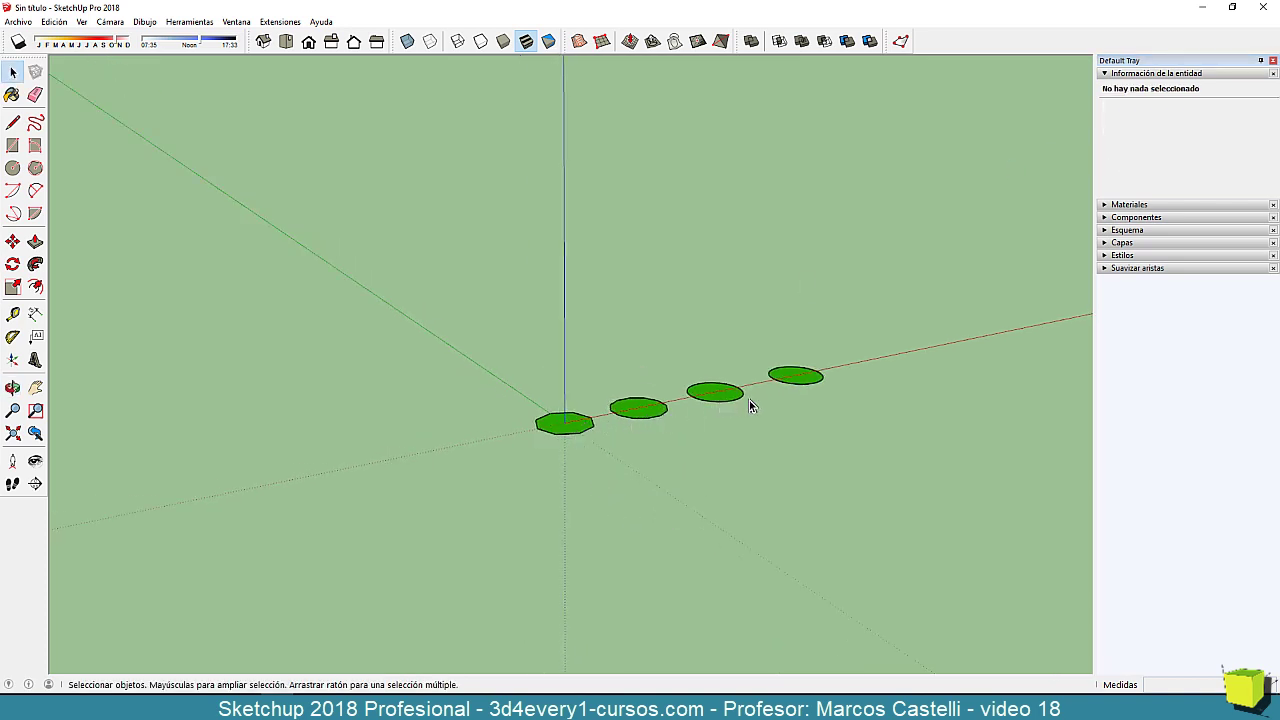
middle_click_drag(731, 426, 526, 491)
key("p")
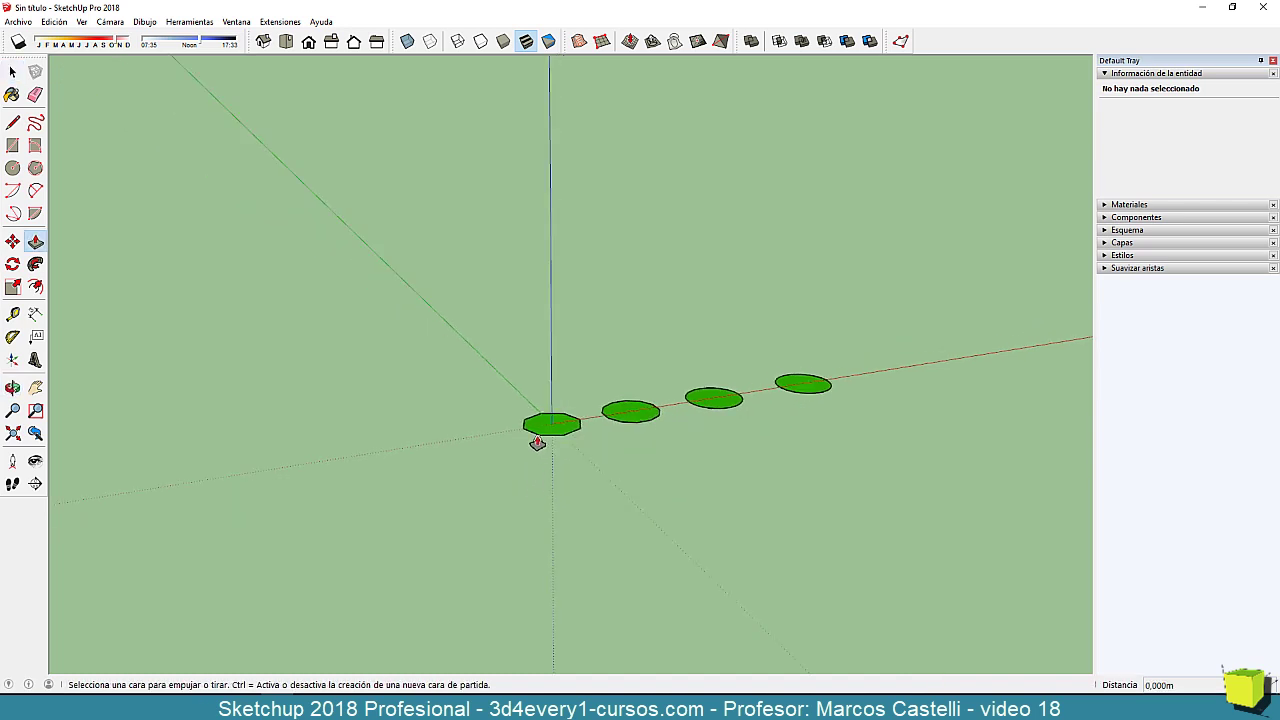
left_click(545, 428)
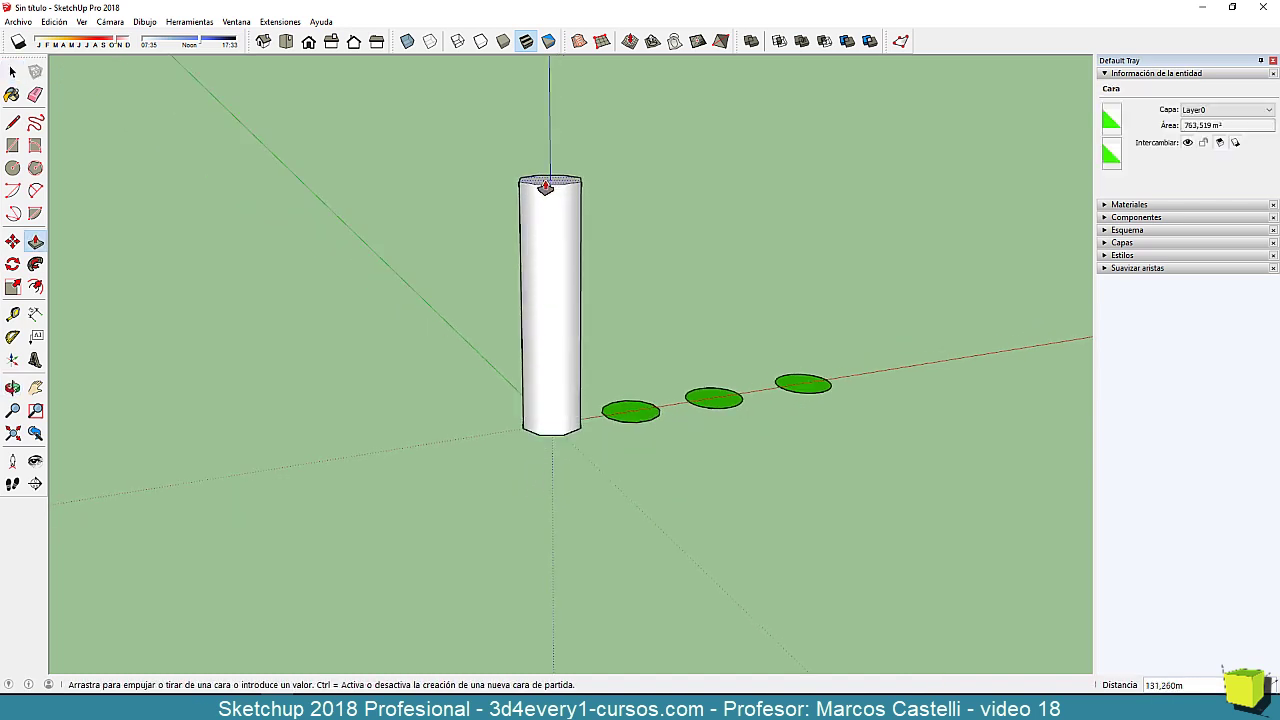
left_click(545, 187)
double_click(629, 394)
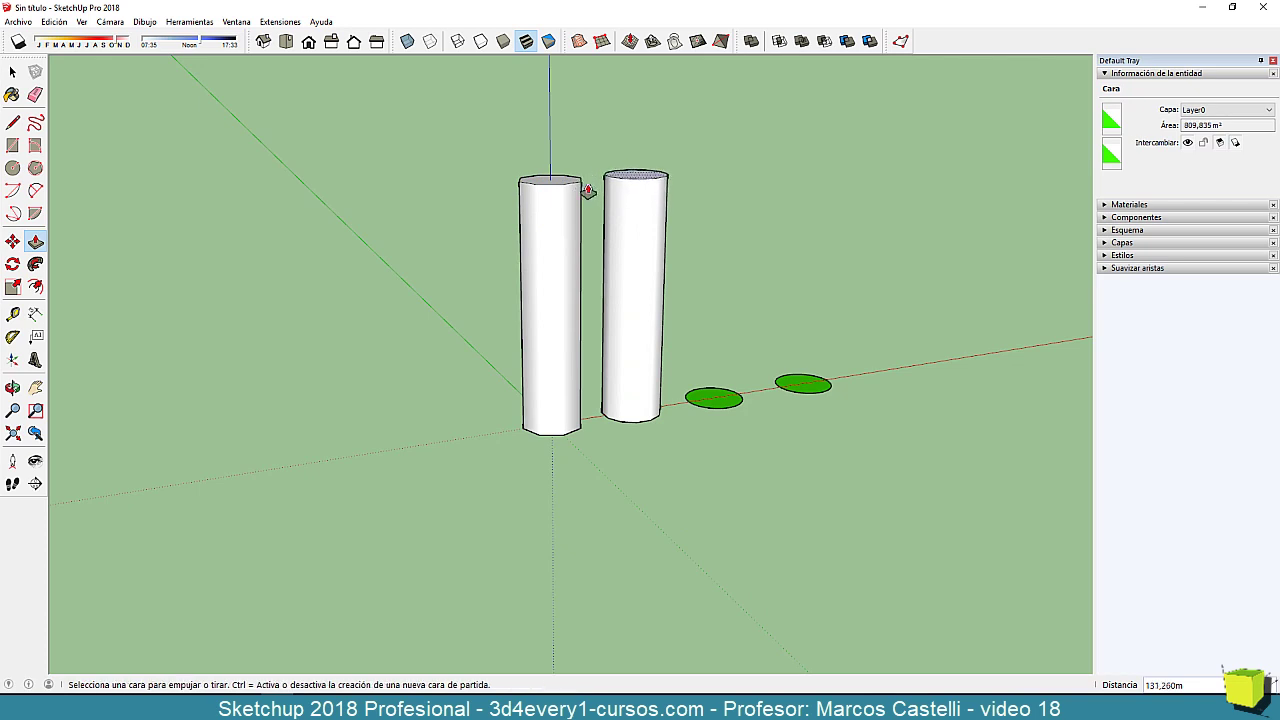
left_click(705, 390)
left_click(660, 180)
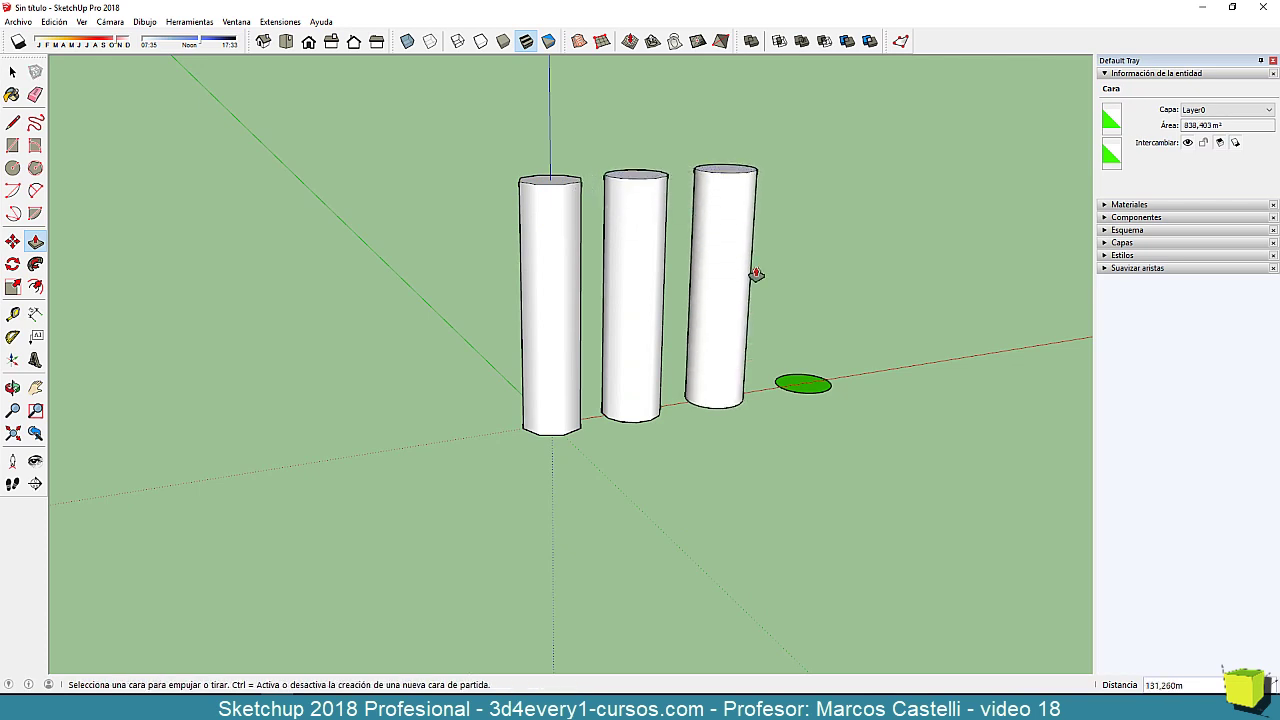
left_click(803, 384)
left_click(751, 180)
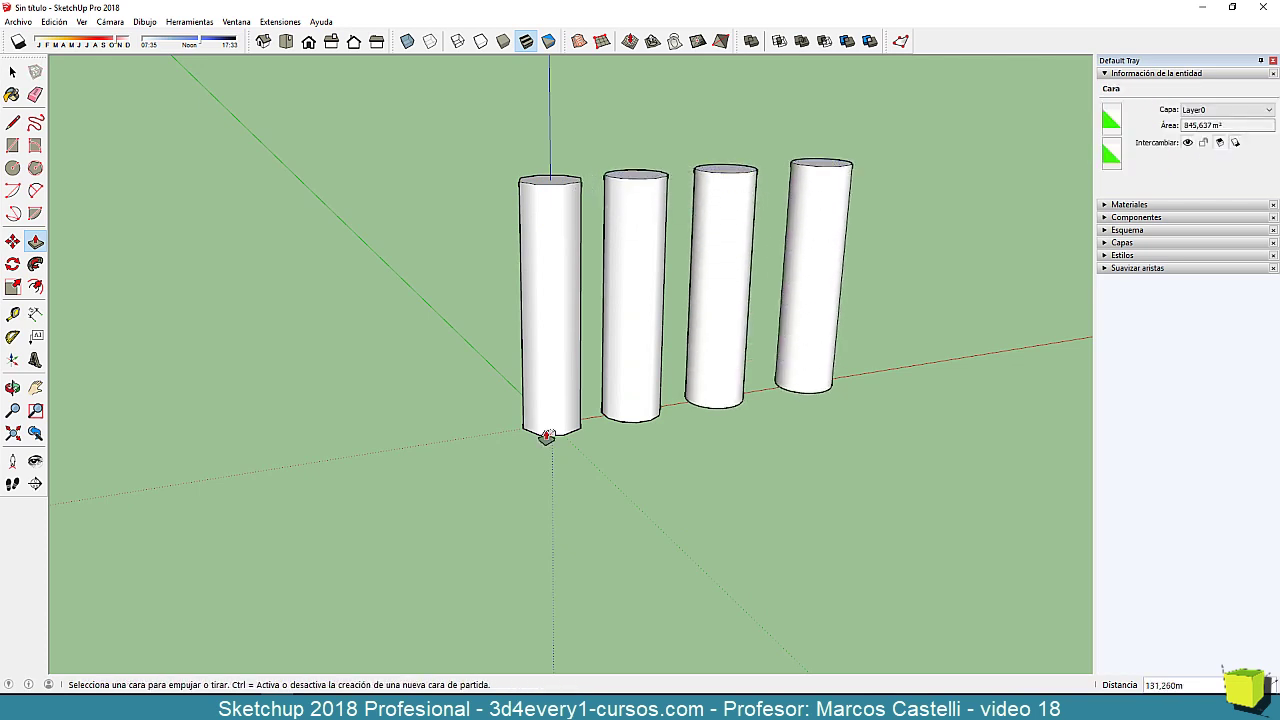
Examine the four columns side by side from a distance and at a lower viewing angle to compare their roundness.
scroll(547, 437, "down", 2)
key("space")
middle_click_drag(597, 543, 632, 474)
scroll(614, 480, "down", 3)
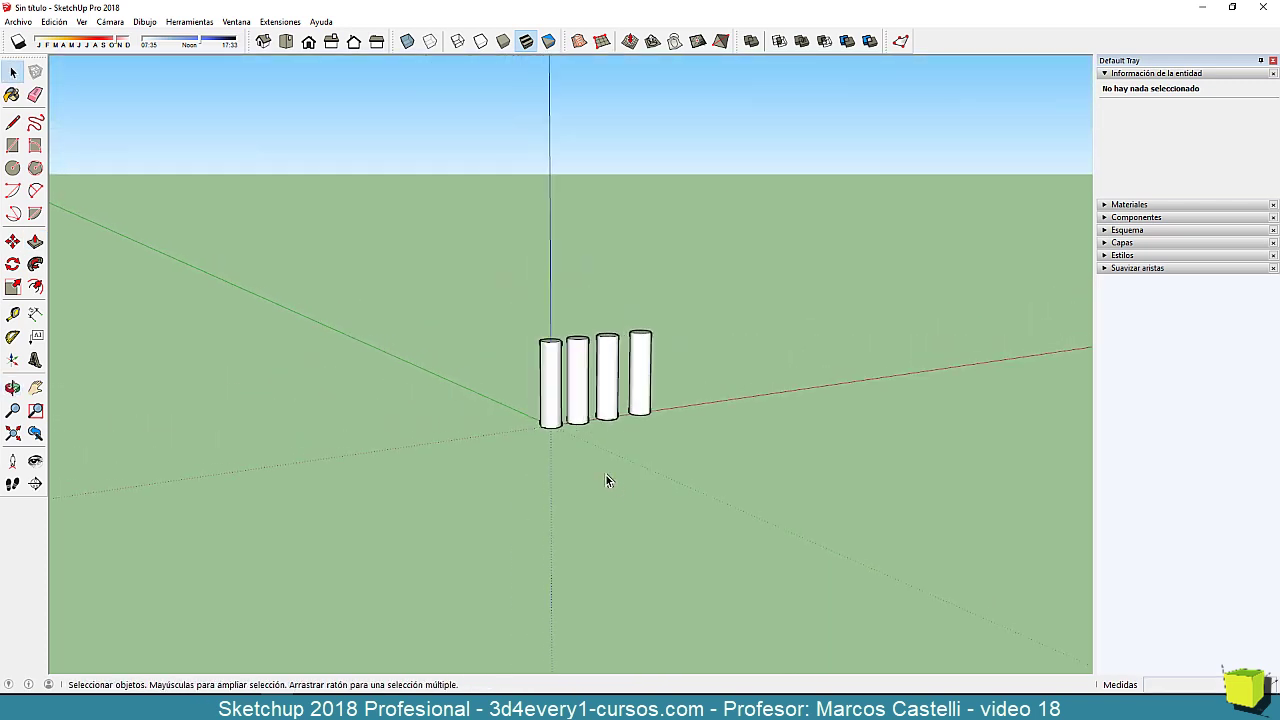
middle_click_drag(627, 552, 604, 436, "shift")
scroll(594, 383, "up", 4)
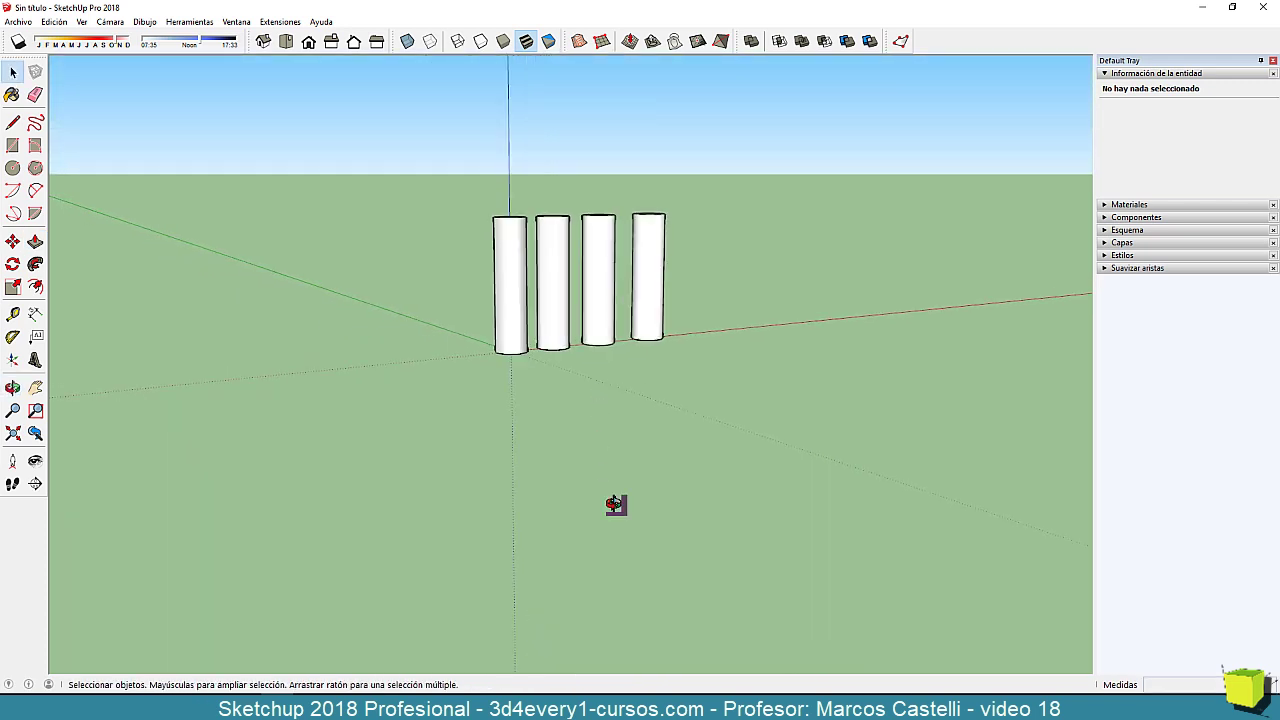
mouse_move(613, 504)
middle_mouse_down()
mouse_move(622, 478)
mouse_move(622, 515)
middle_mouse_up()
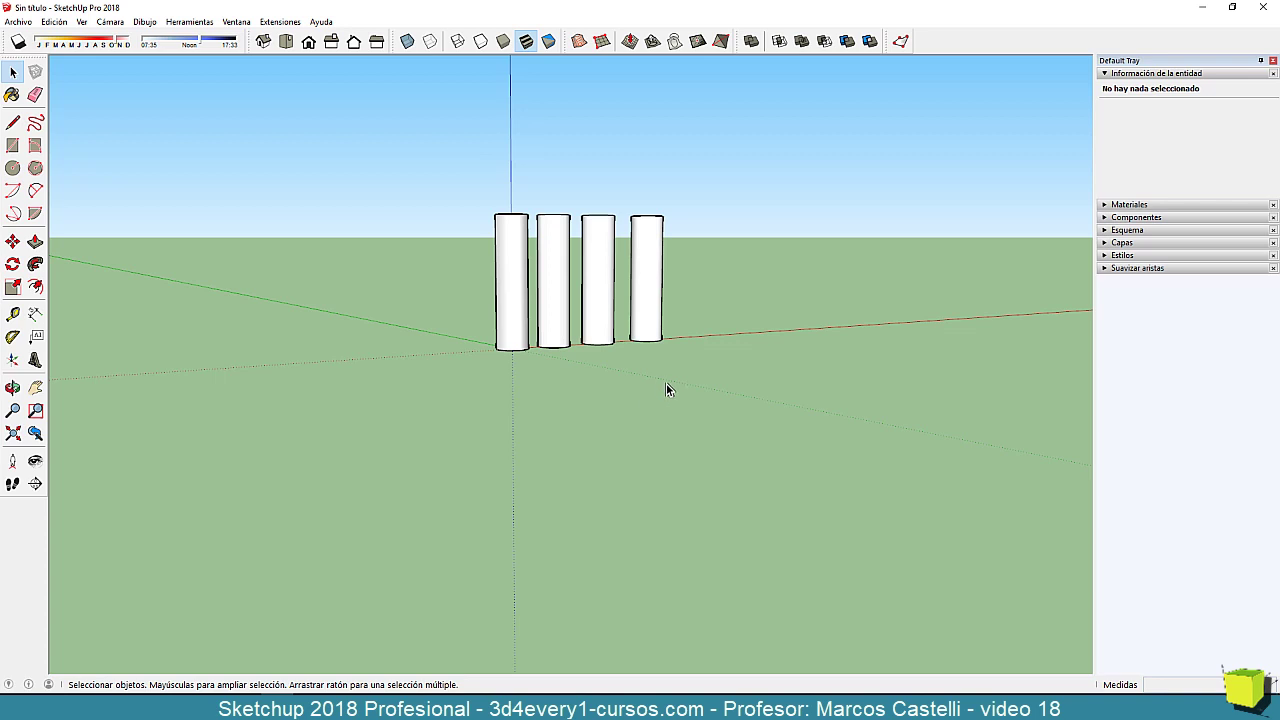
Display hidden geometry to compare the facets of the four columns.
key("alt+h")
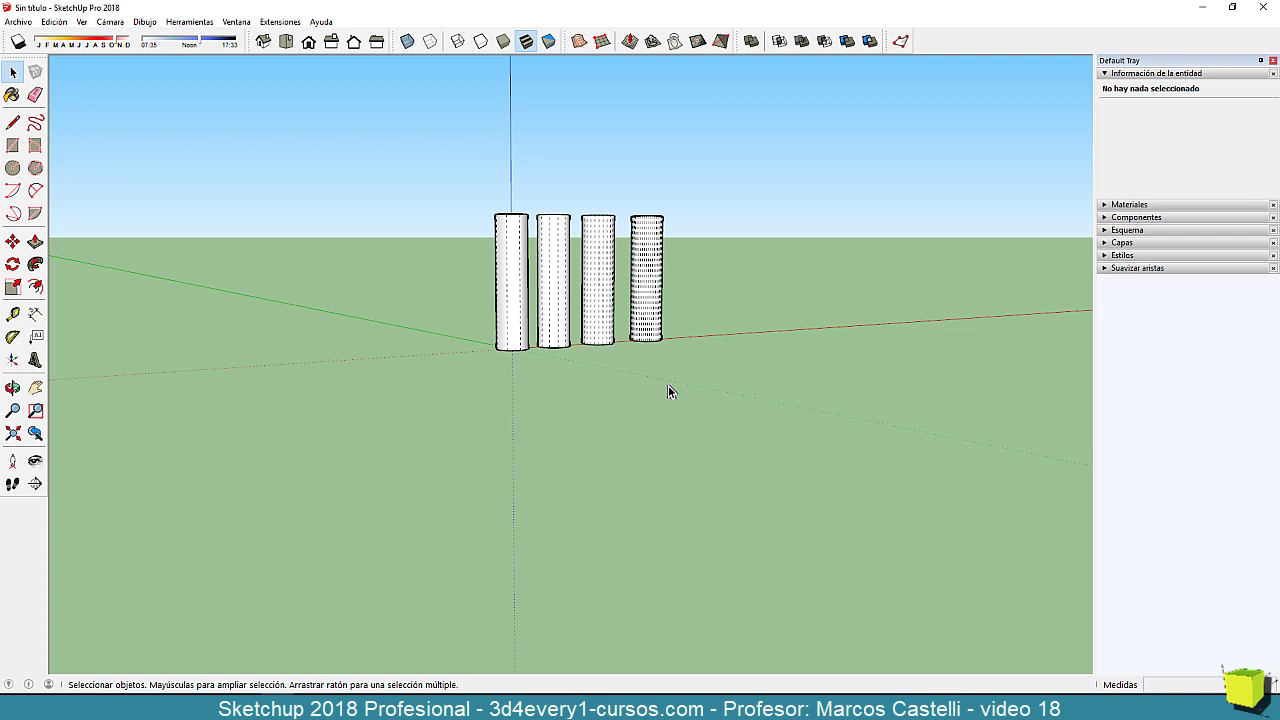
middle_click_drag(605, 415, 571, 477)
scroll(575, 470, "down", 3)
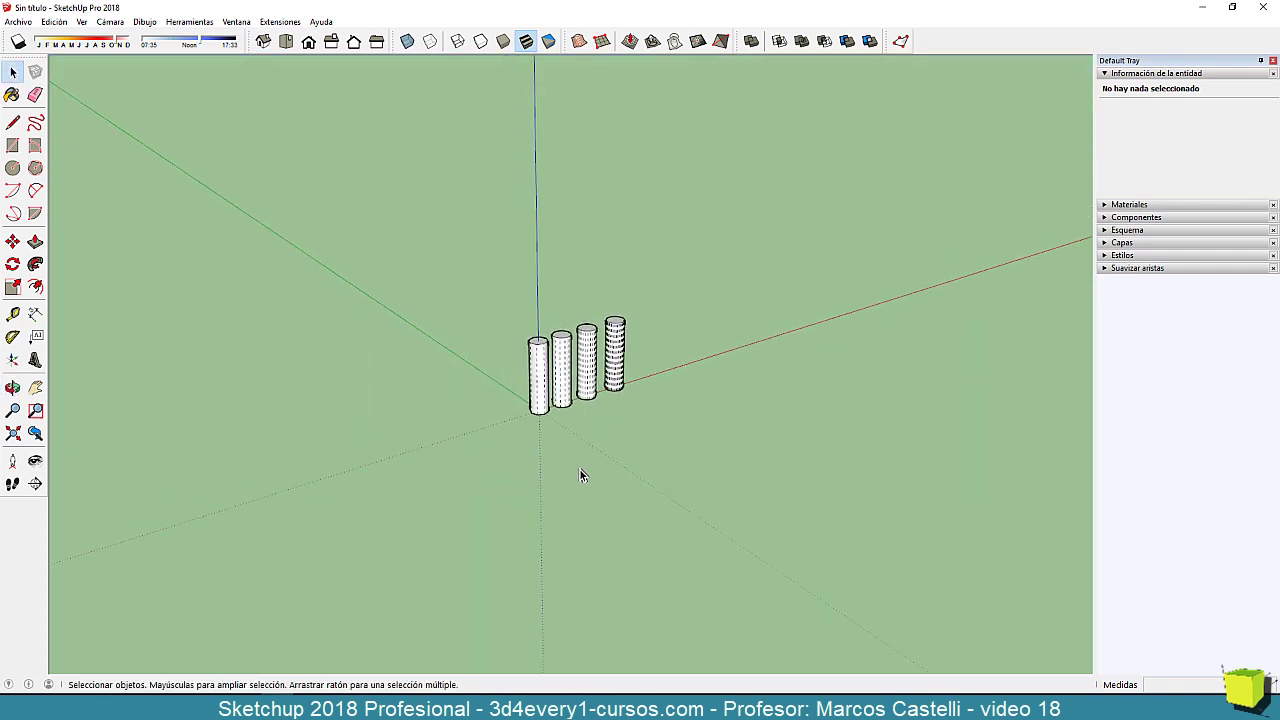
scroll(607, 438, "up", 2)
Draw a 24-sided circle in front of the fourth column and Push/Pull it up into a large, tall test cylinder.
key("c")
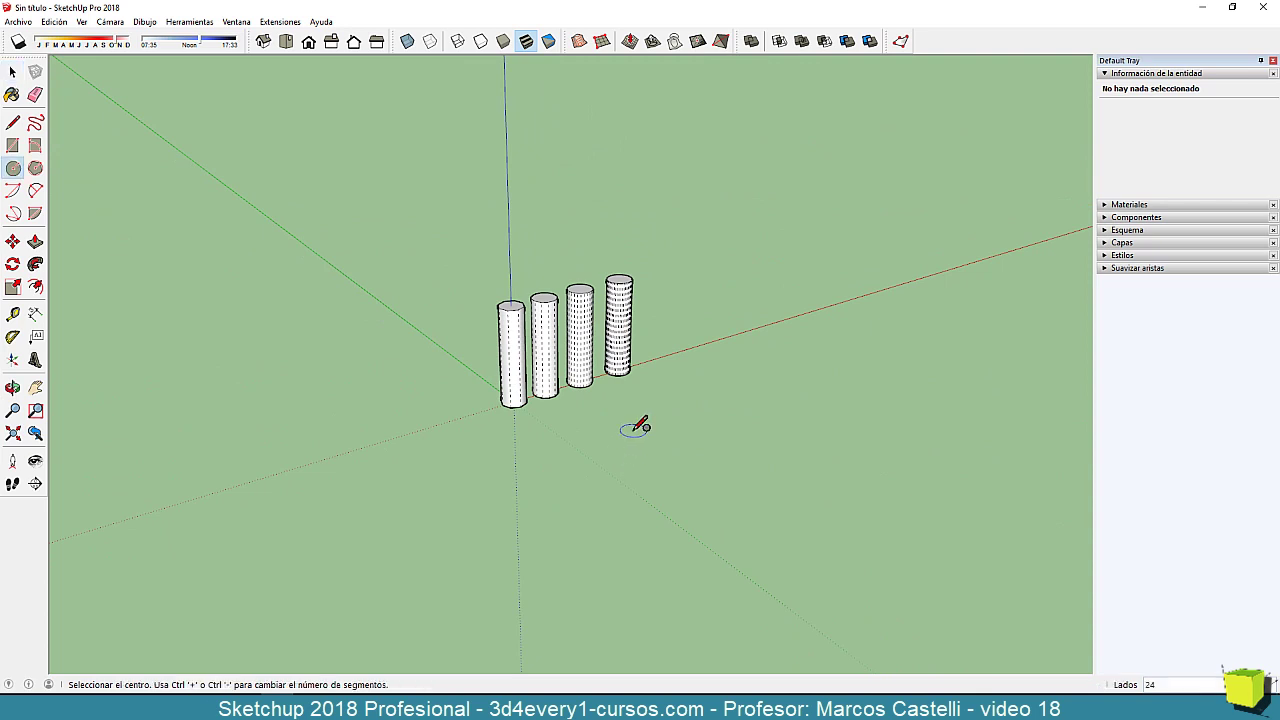
left_click(634, 432)
left_click(660, 449)
key("p")
left_click_drag(635, 437, 720, 243)
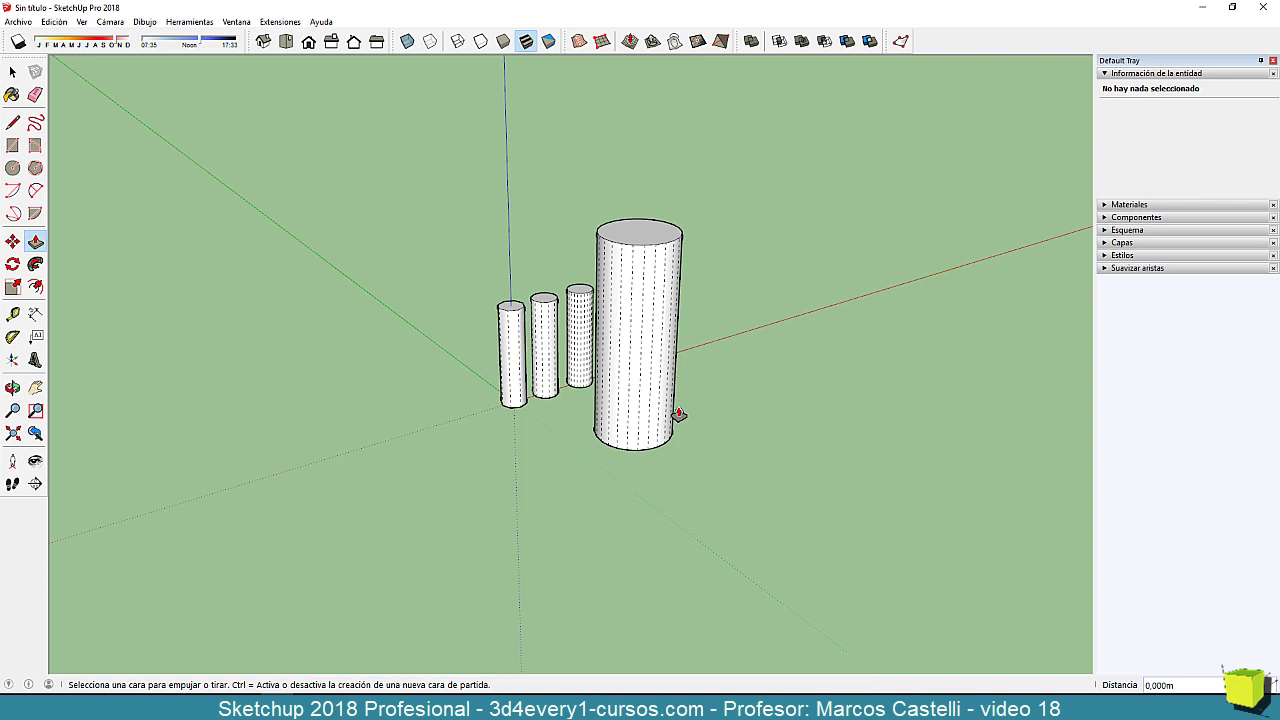
left_click(665, 425)
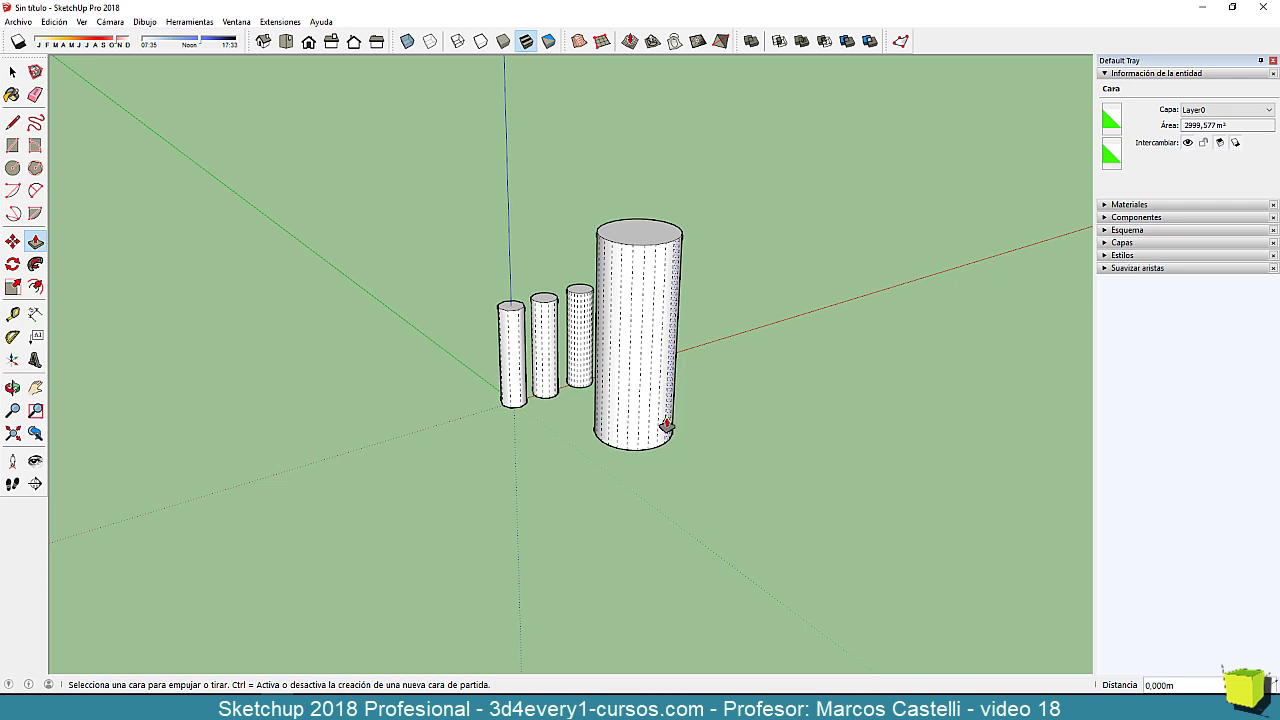
Select the entire tall test cylinder and delete it, keeping the four columns.
key("space")
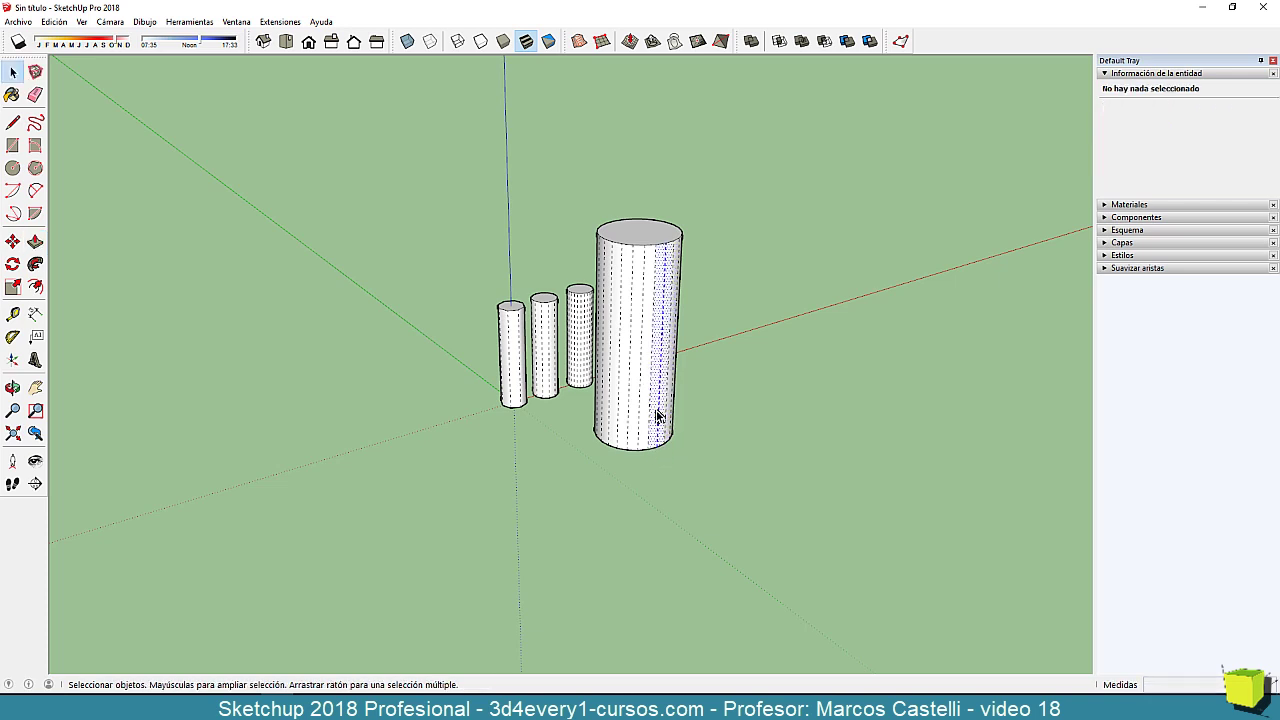
triple_click(659, 427)
left_click(670, 445)
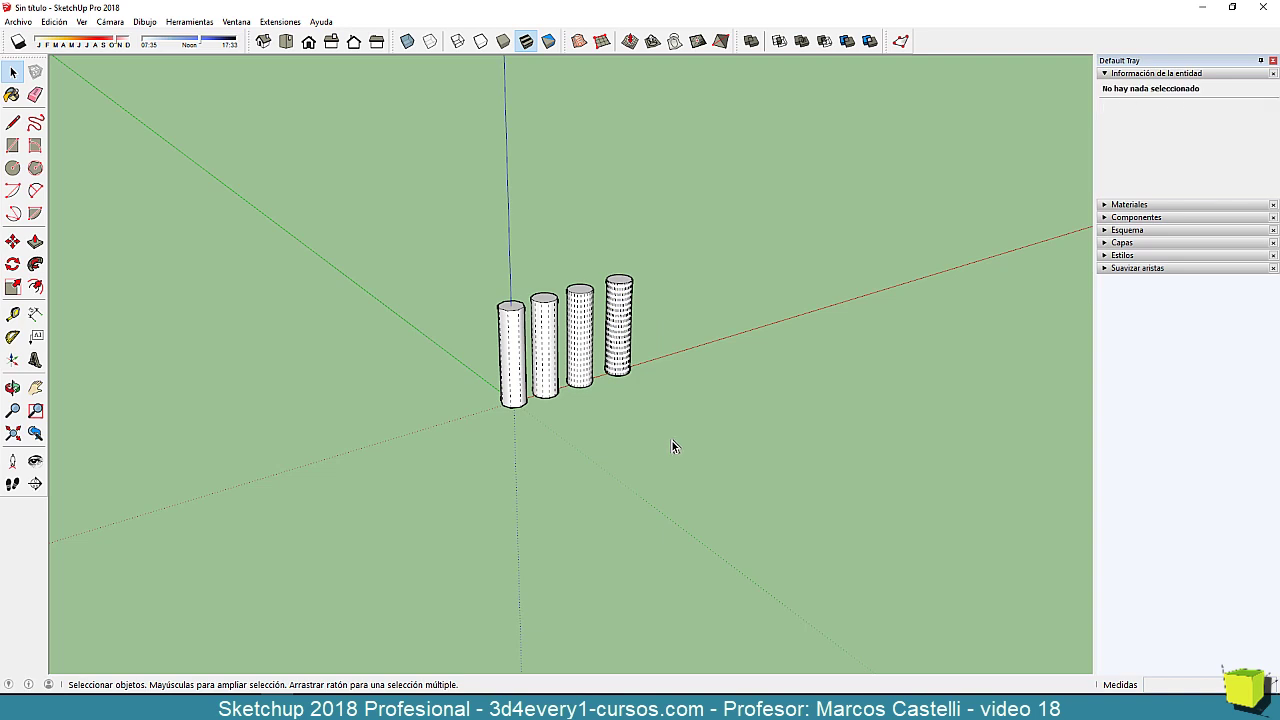
Draw another circle in front of the fourth column and Push/Pull it up into a short, wide cylinder.
middle_click_drag(672, 443, 693, 458)
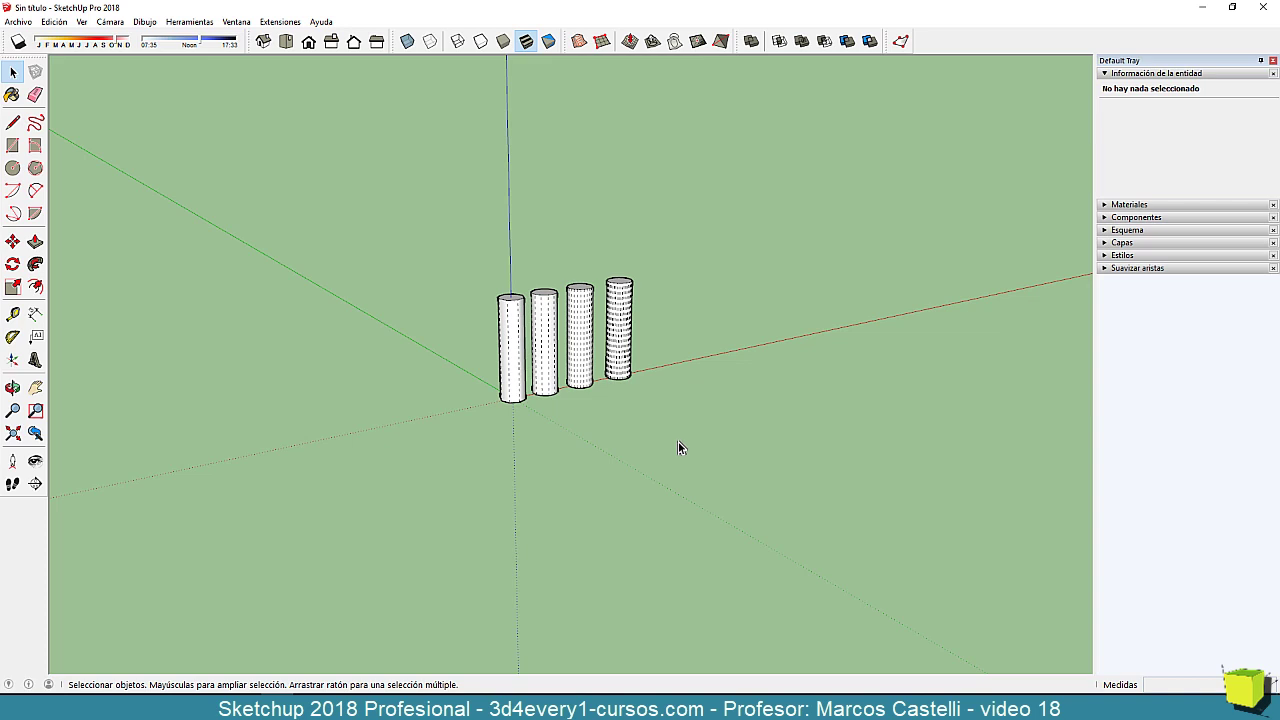
key("c")
left_click(652, 431)
left_click(691, 432)
key("p")
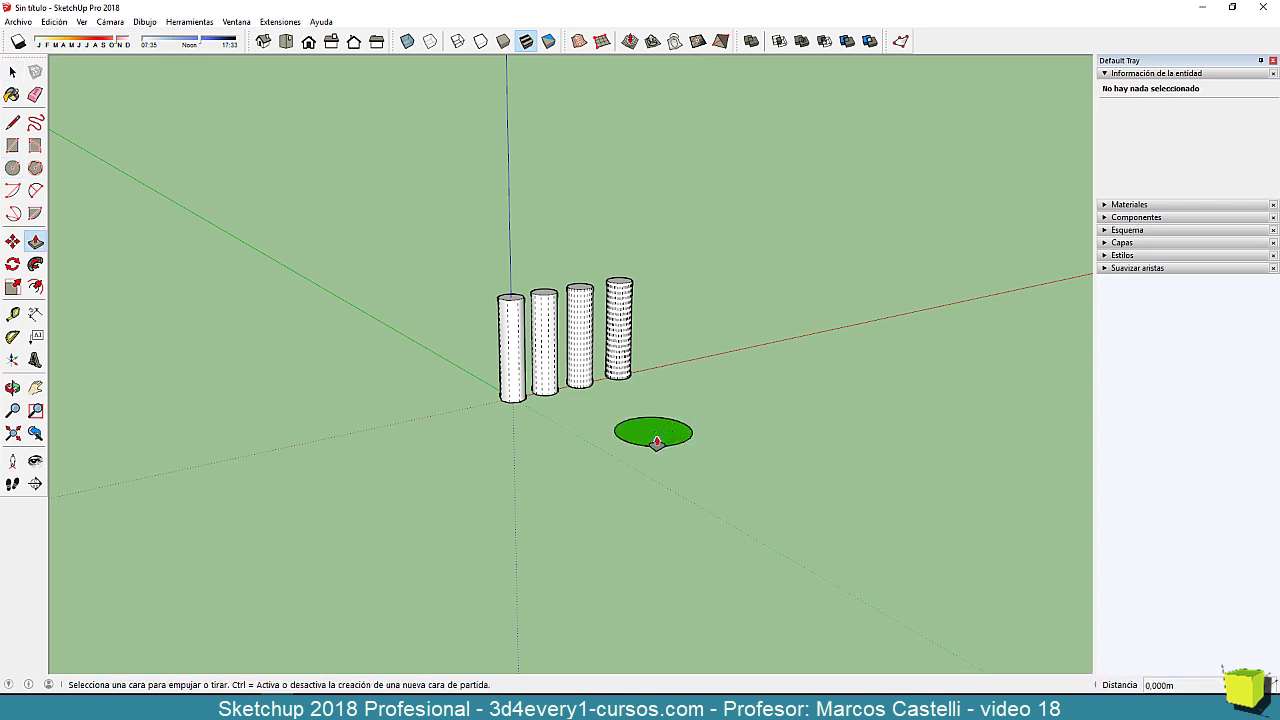
left_click(654, 431)
left_click(694, 346)
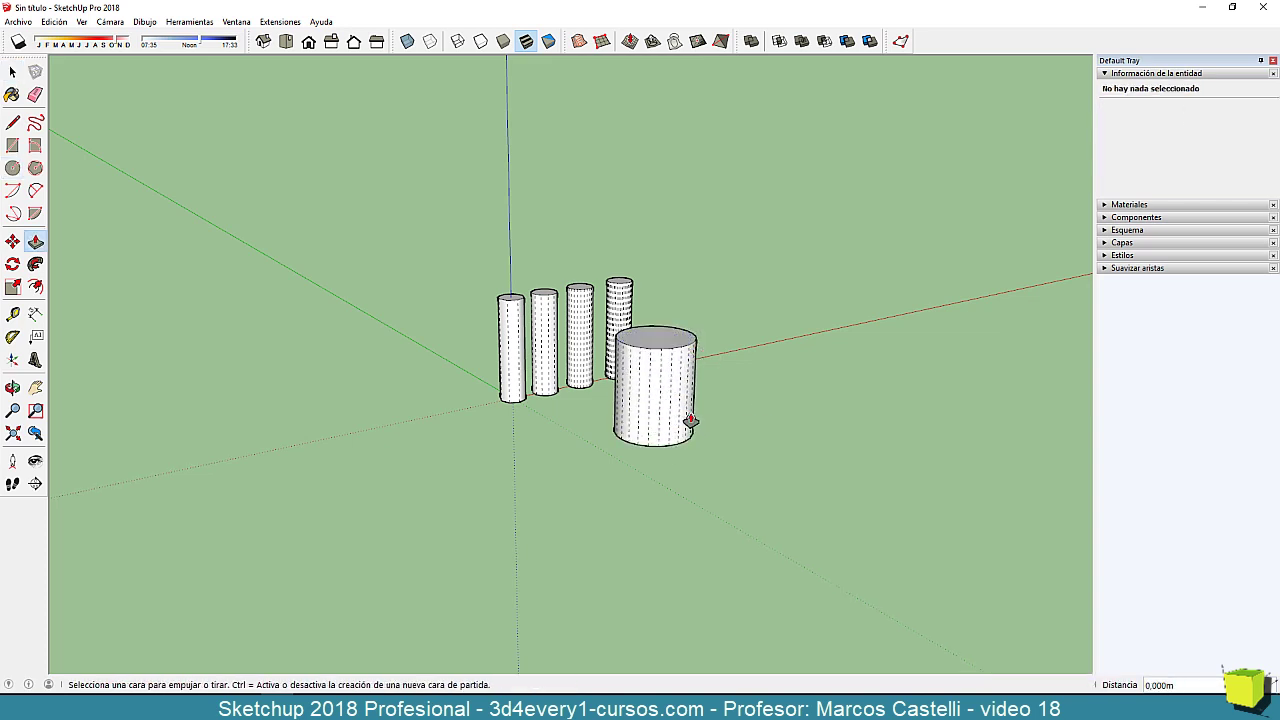
Delete the short, wide cylinder with all its faces and edges.
key("a")
left_click(665, 407)
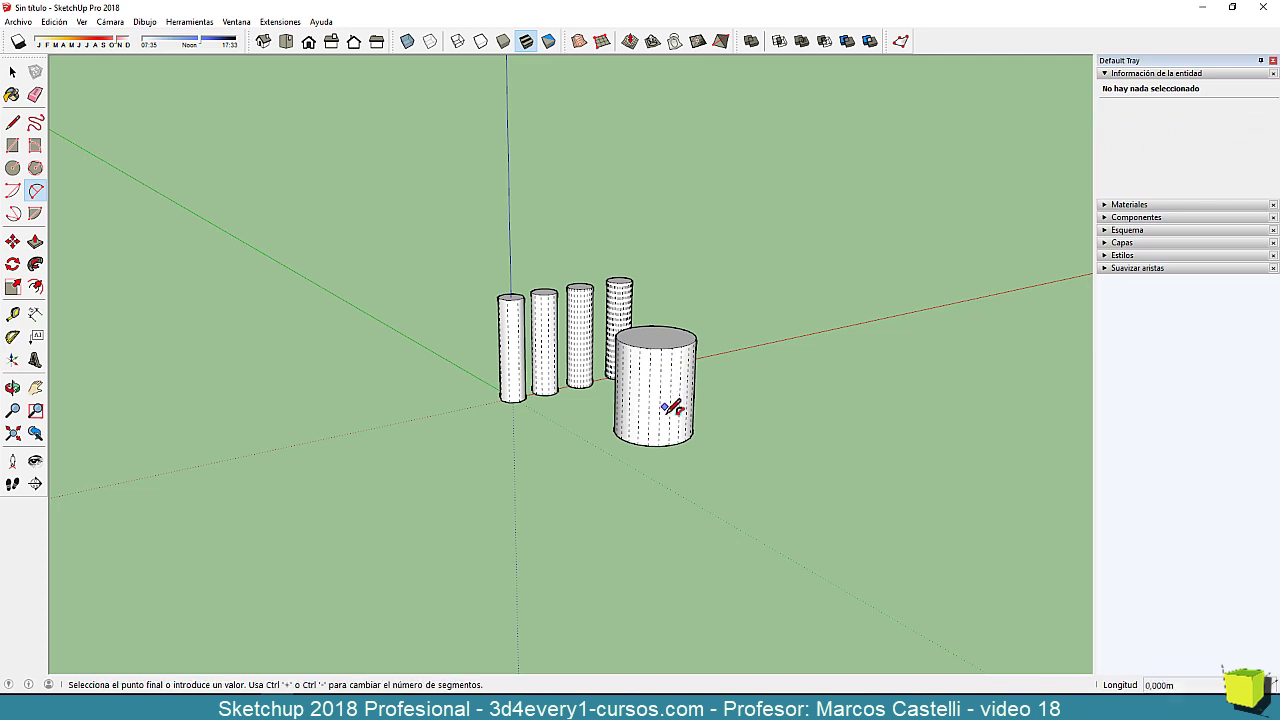
key("Escape")
key("space")
triple_click(659, 410)
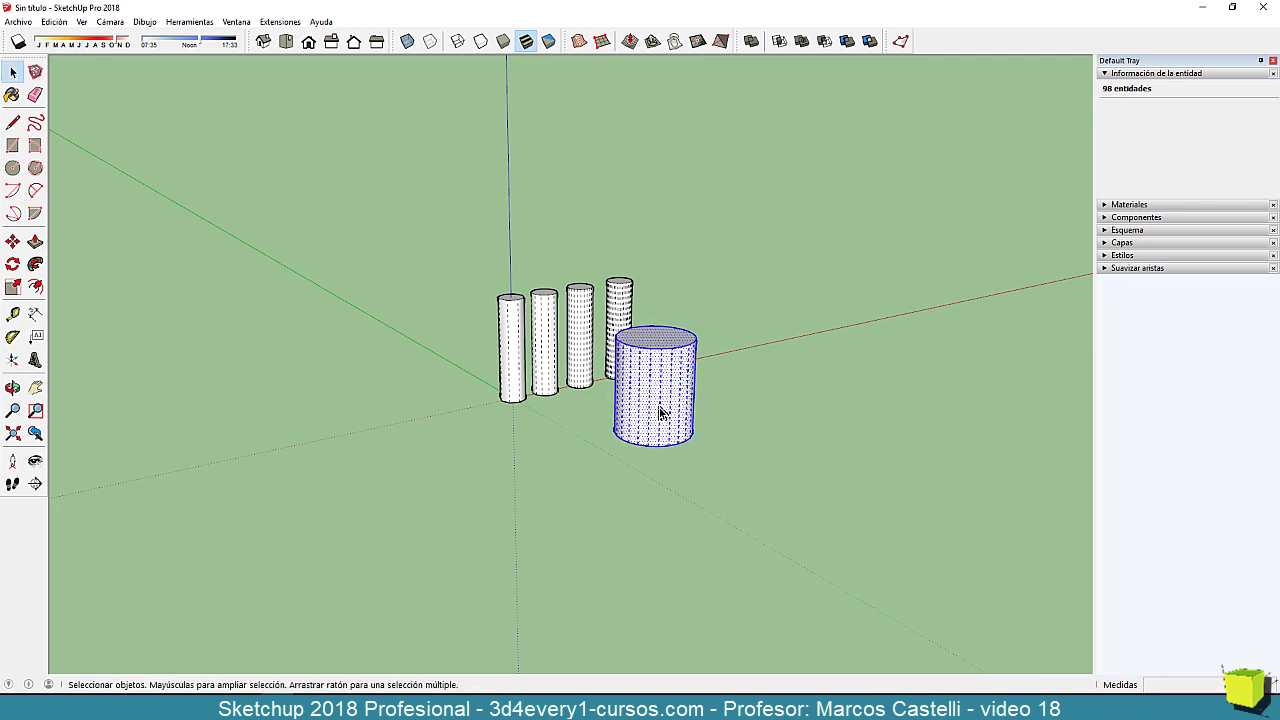
key("Delete")
Select the whole 48-segment column and examine its facets up close.
middle_click_drag(687, 463, 701, 495)
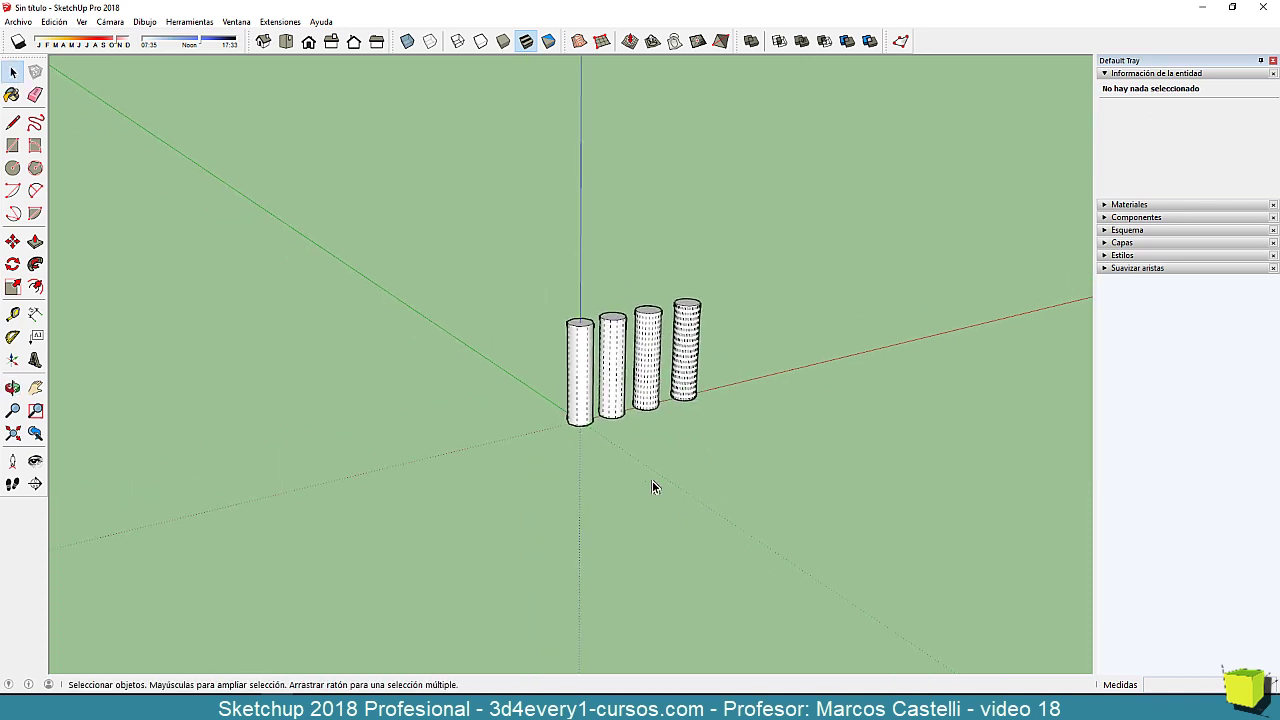
mouse_move(654, 486)
middle_mouse_down()
mouse_move(640, 506)
mouse_move(691, 414)
mouse_move(663, 523)
mouse_move(666, 500)
middle_mouse_up()
scroll(640, 457, "up", 3)
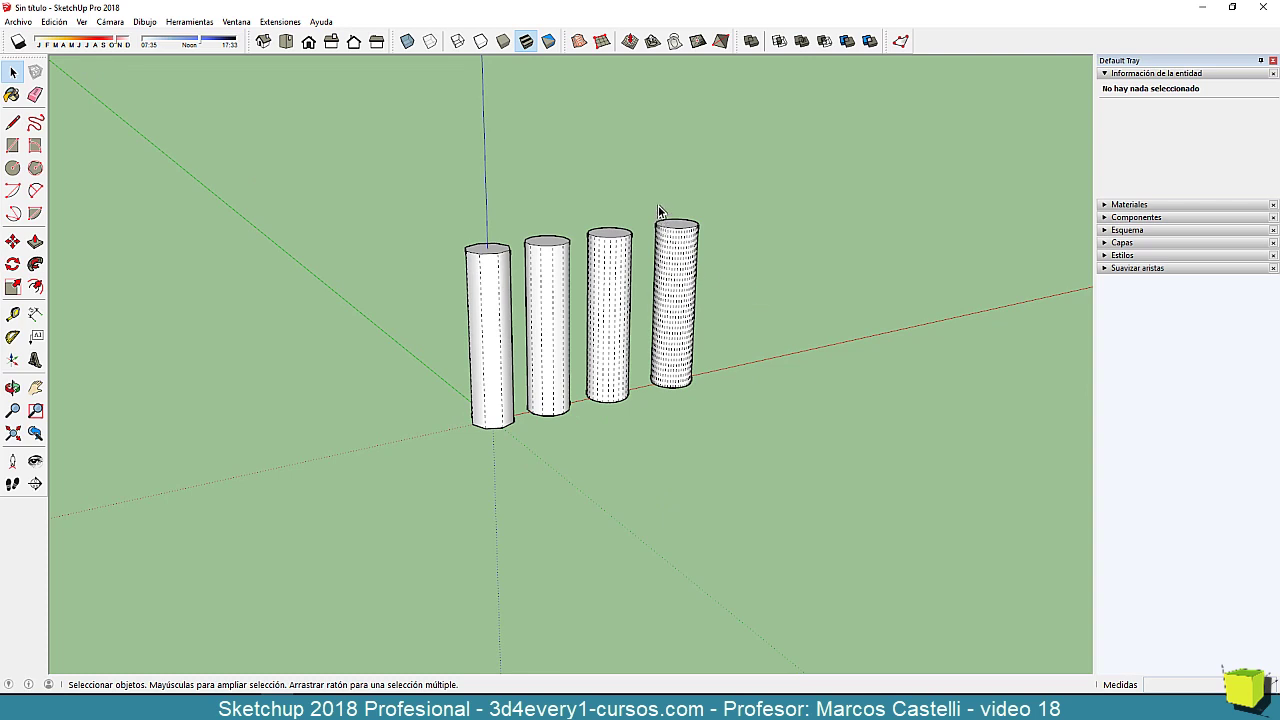
left_click_drag(641, 201, 790, 460)
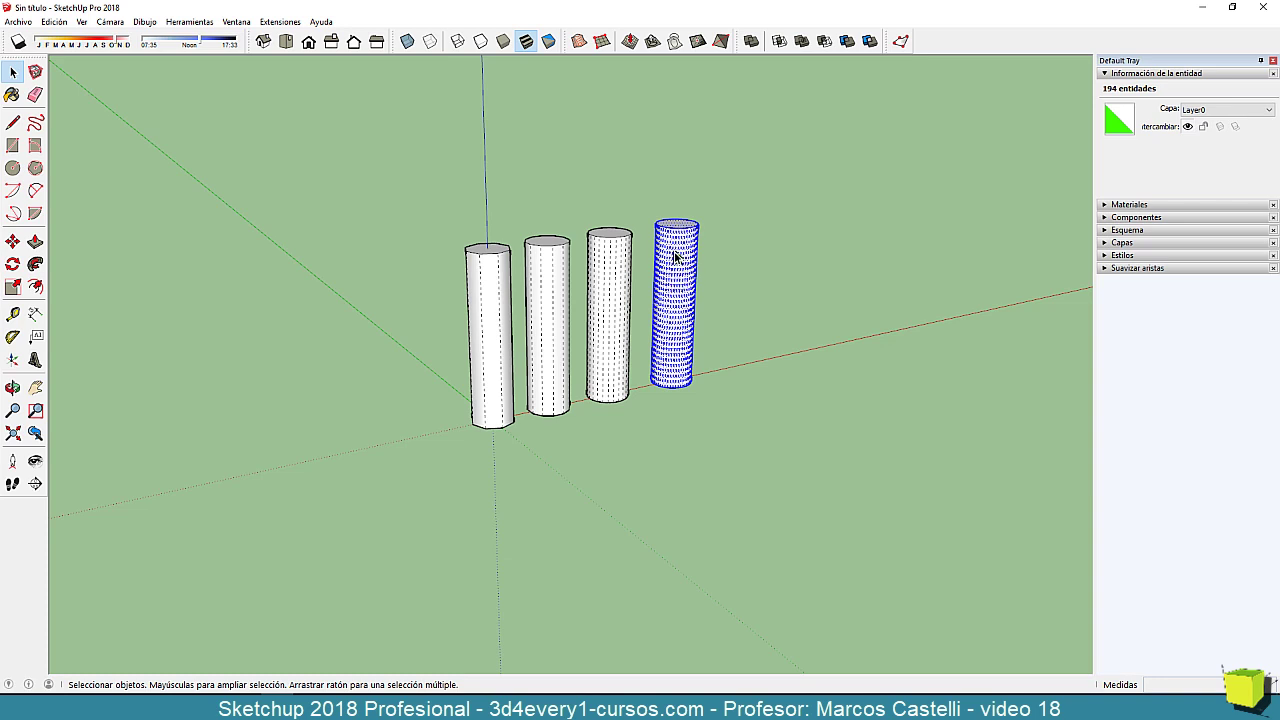
scroll(671, 329, "up", 5)
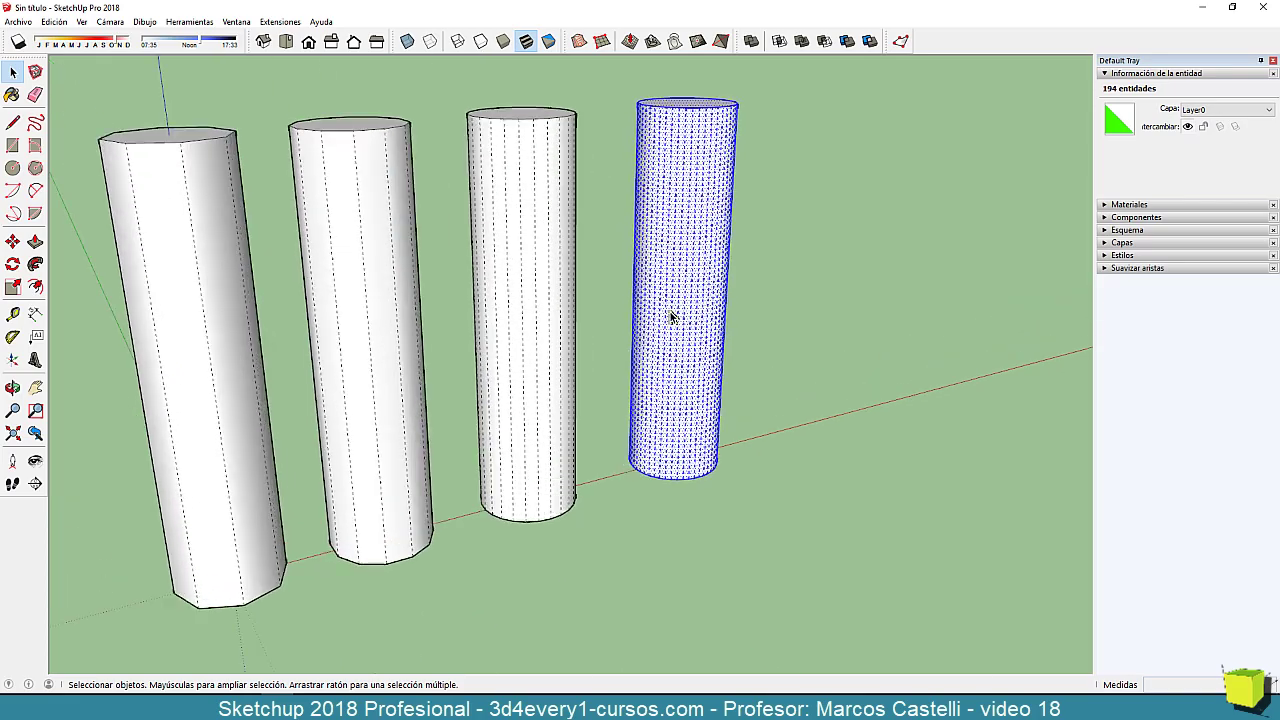
mouse_move(717, 446)
middle_mouse_down()
mouse_move(686, 426)
mouse_move(677, 506)
mouse_move(643, 424)
middle_mouse_up()
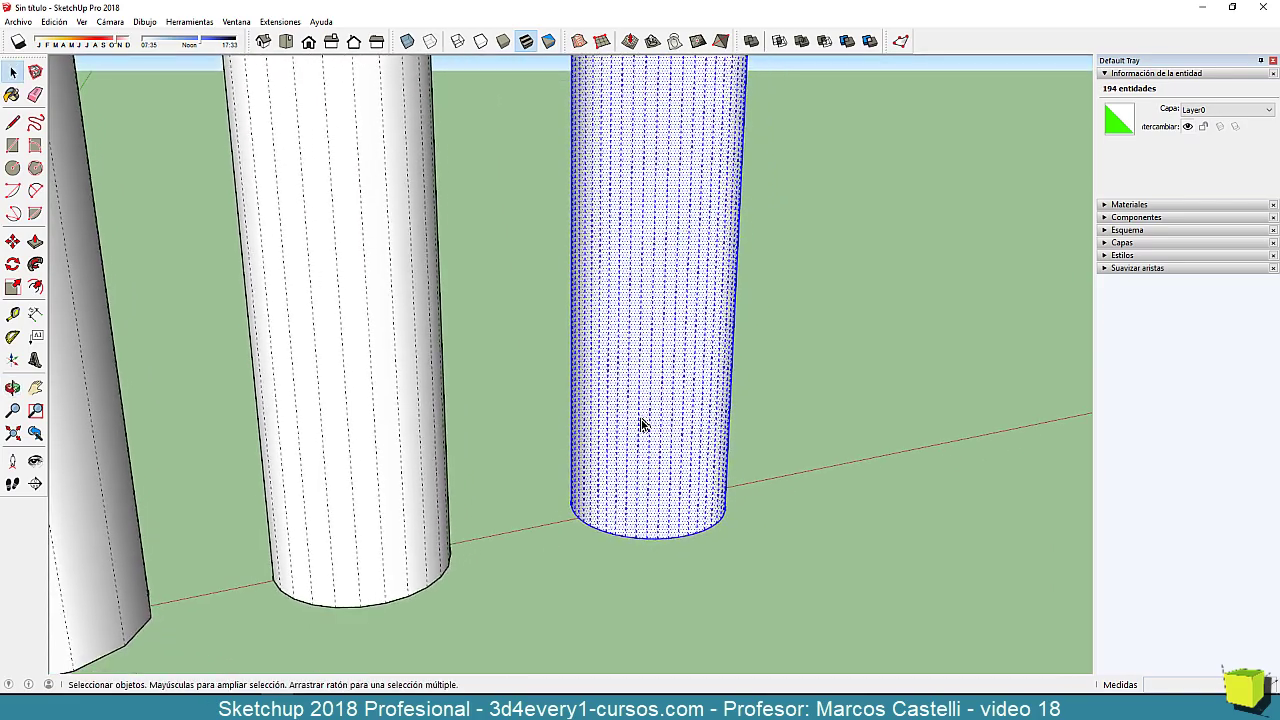
scroll(643, 428, "up", 3)
middle_click_drag(670, 489, 645, 377, "shift")
scroll(645, 376, "up", 3)
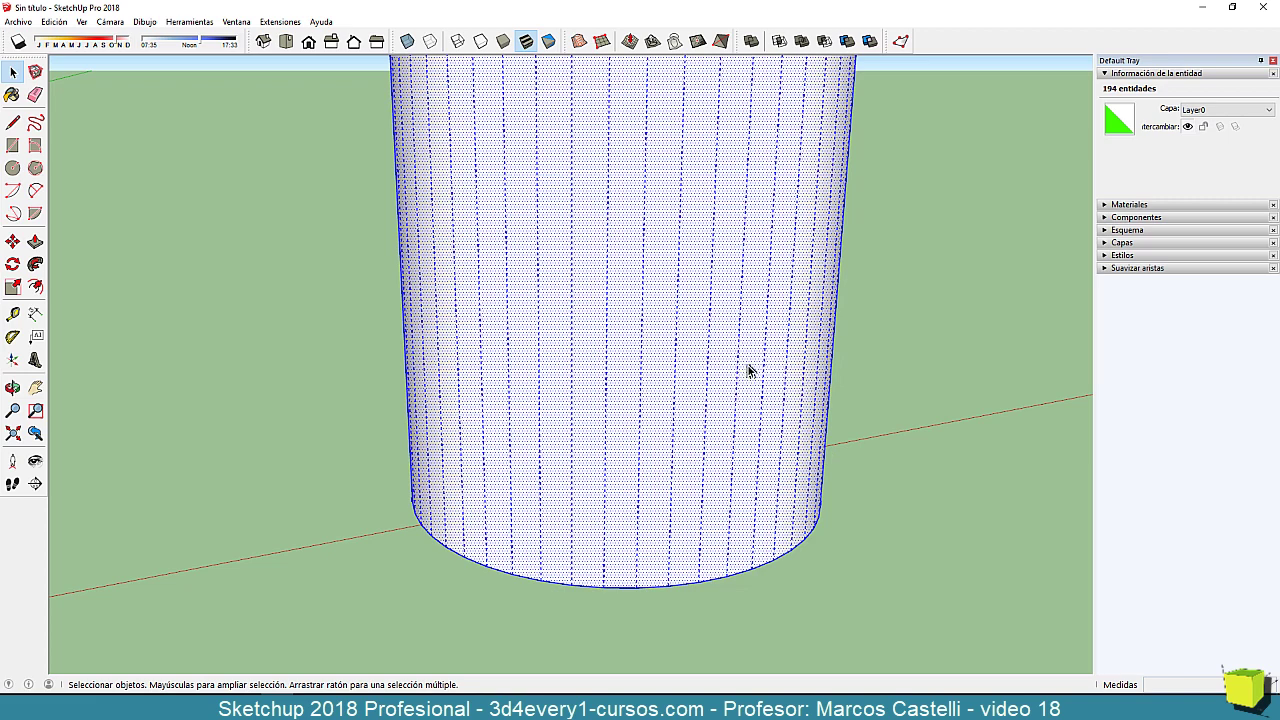
Compare the selected 48-segment column's facet density with the other three columns and clear the selection.
scroll(748, 372, "down", 2)
scroll(748, 372, "down", 2)
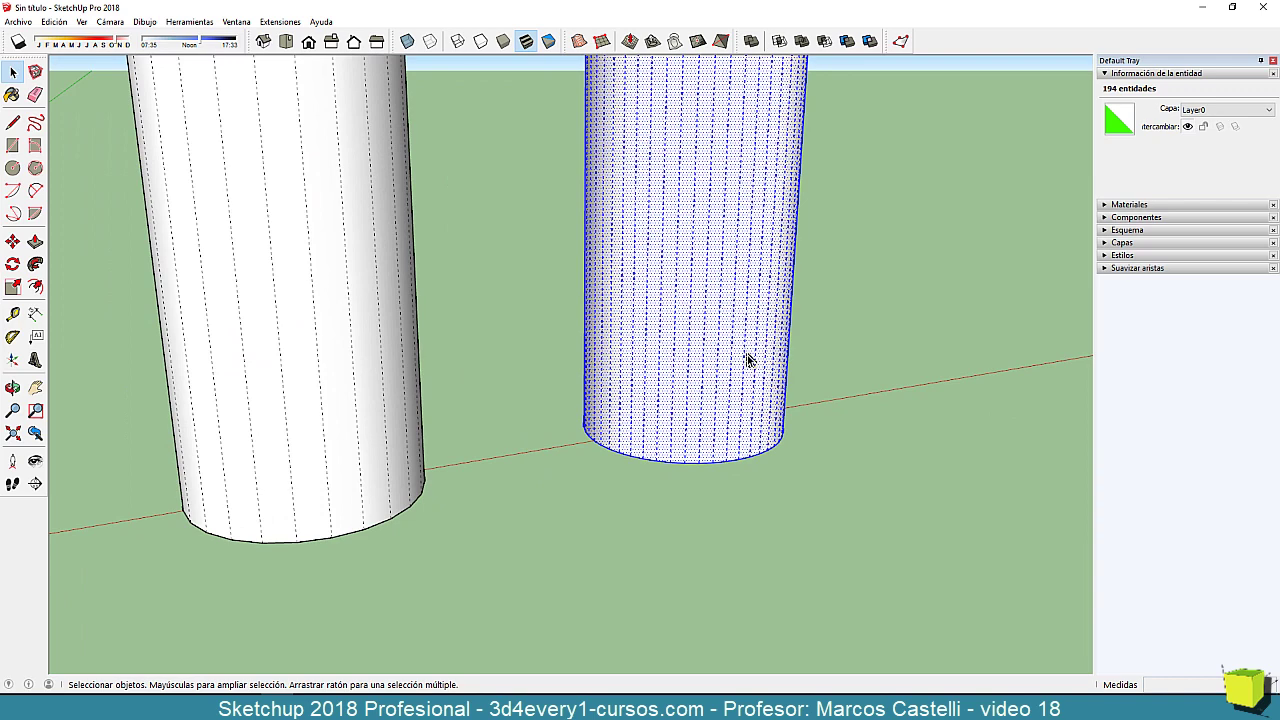
scroll(749, 357, "down", 5)
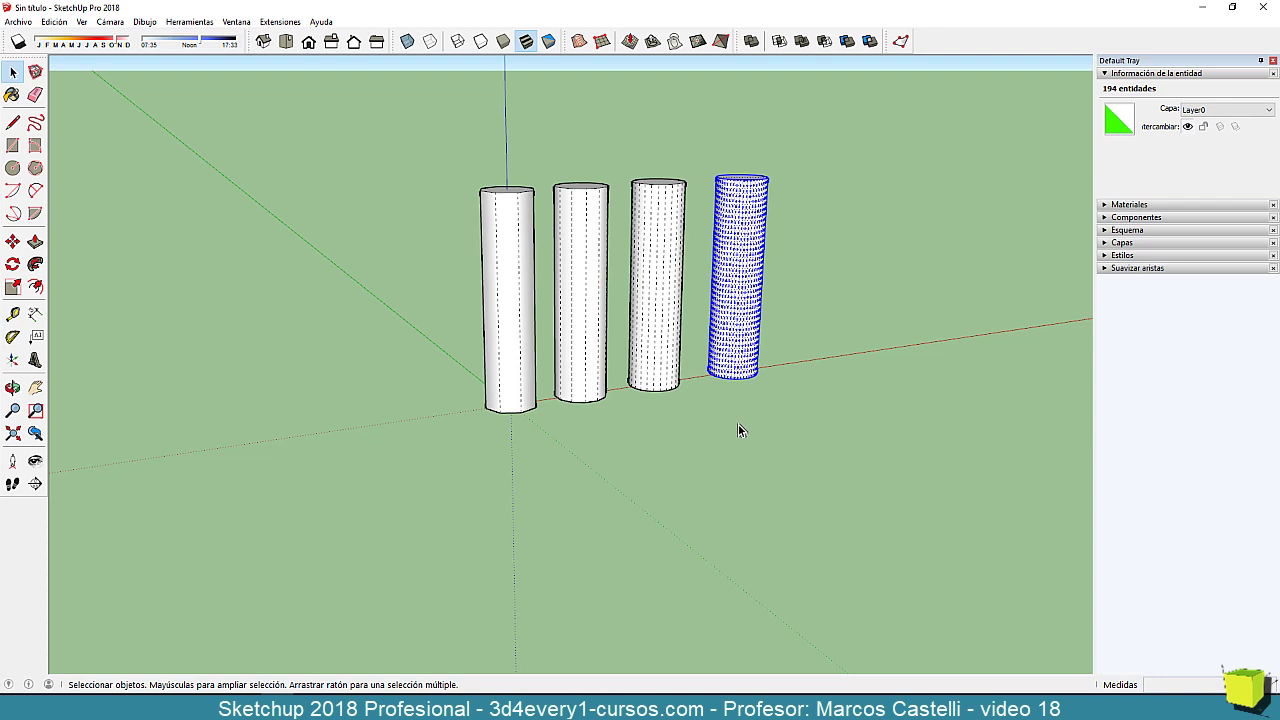
scroll(690, 423, "down", 3)
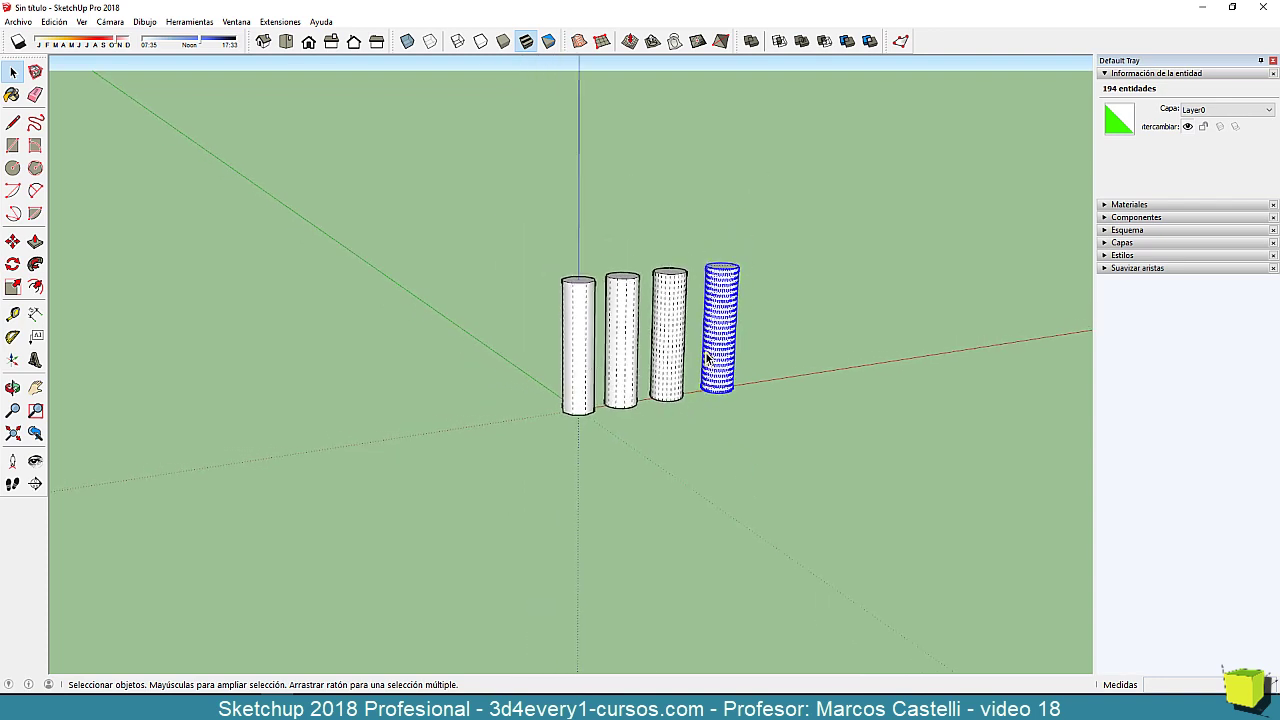
scroll(738, 330, "up", 1)
left_click(769, 440)
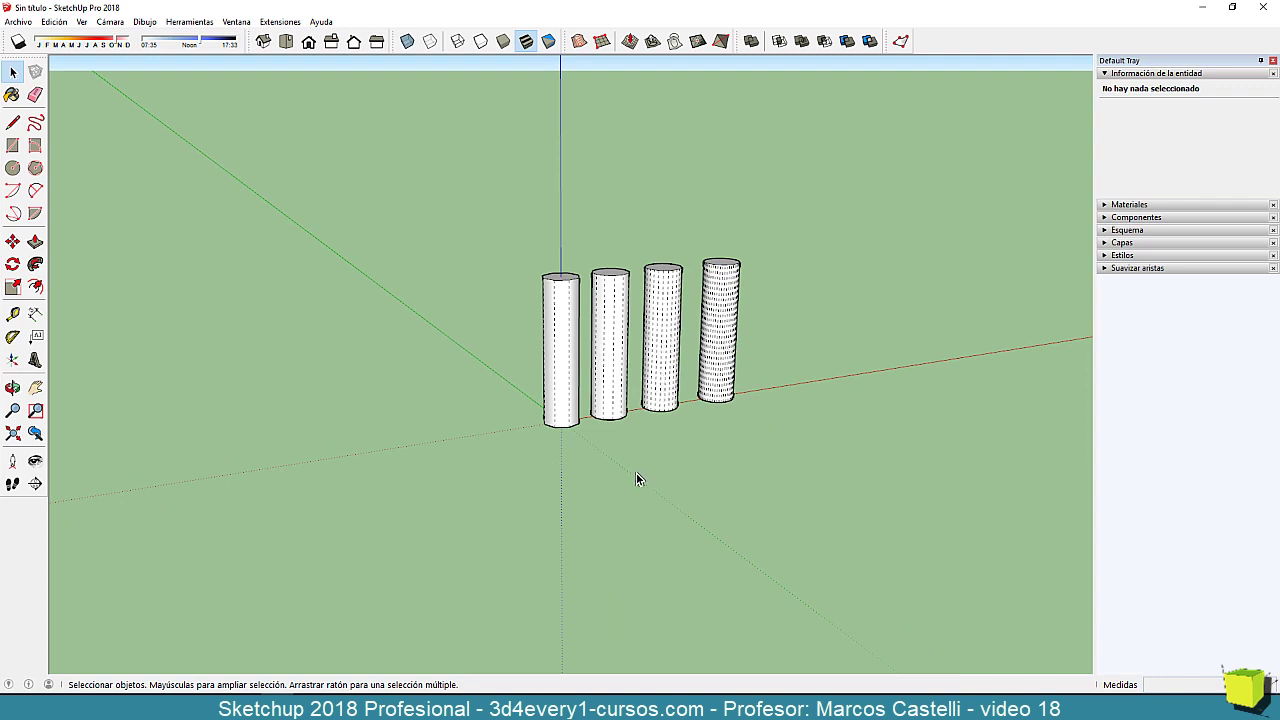
Compare the four columns with hidden geometry shown and hidden, leaving it turned off.
mouse_move(638, 471)
middle_mouse_down()
mouse_move(700, 443)
mouse_move(667, 440)
mouse_move(641, 486)
middle_mouse_up()
scroll(670, 464, "up", 3)
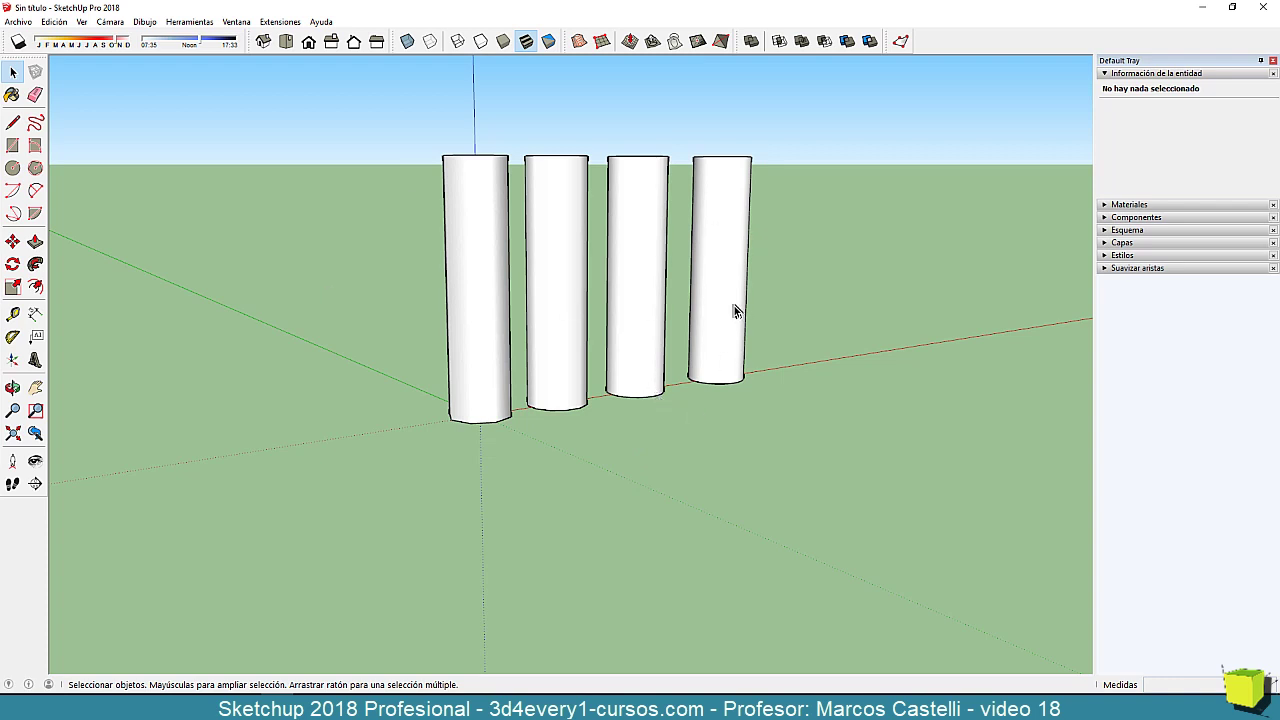
scroll(727, 318, "down", 3)
middle_click_drag(594, 394, 580, 458)
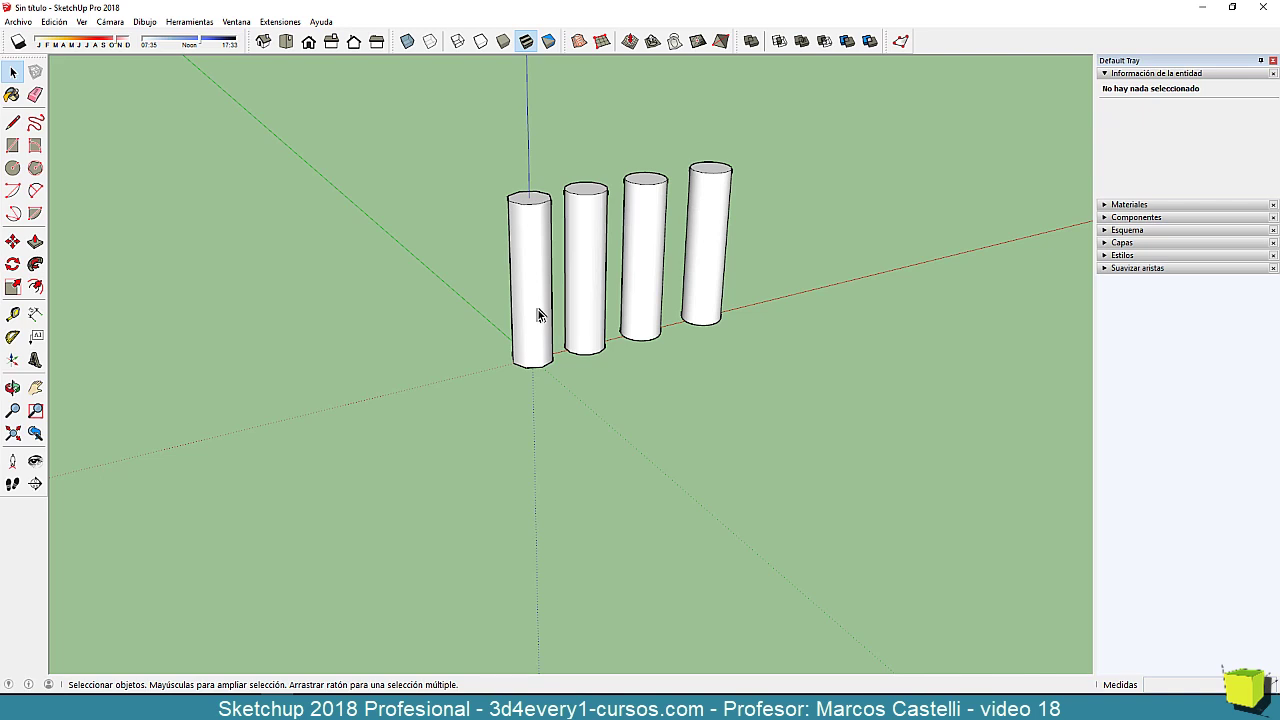
middle_click_drag(613, 421, 609, 389)
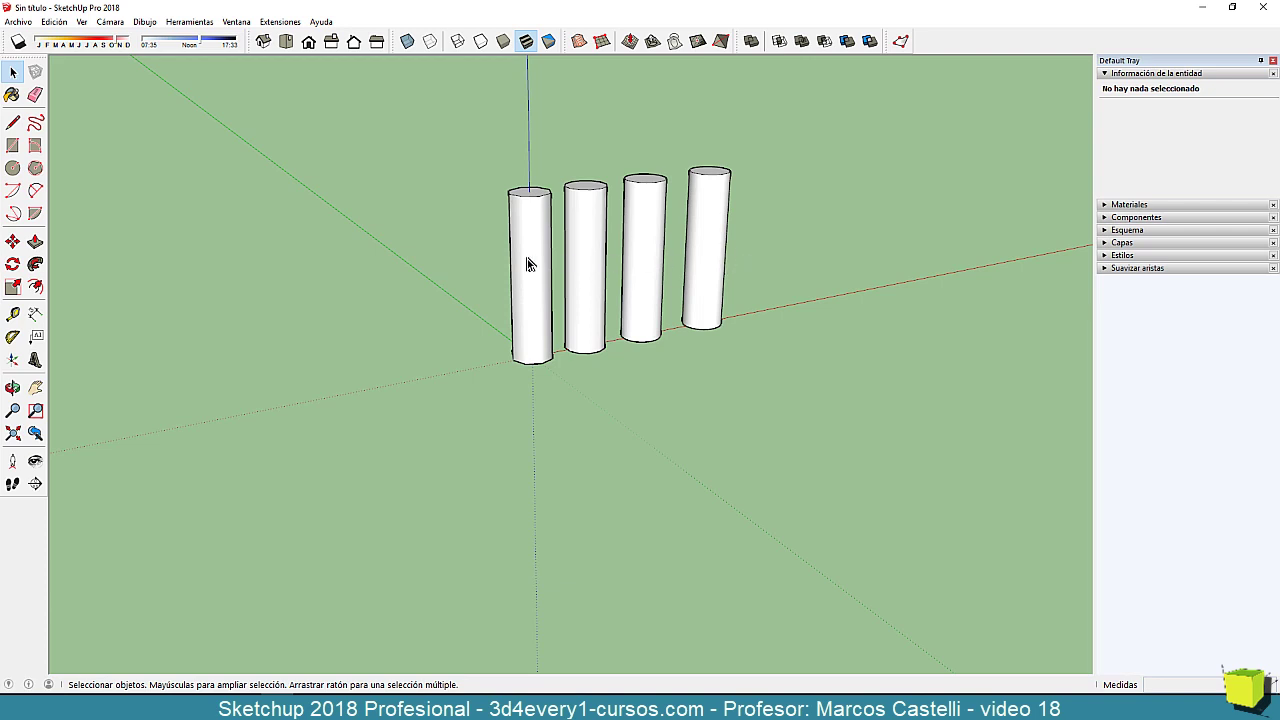
key("alt+h")
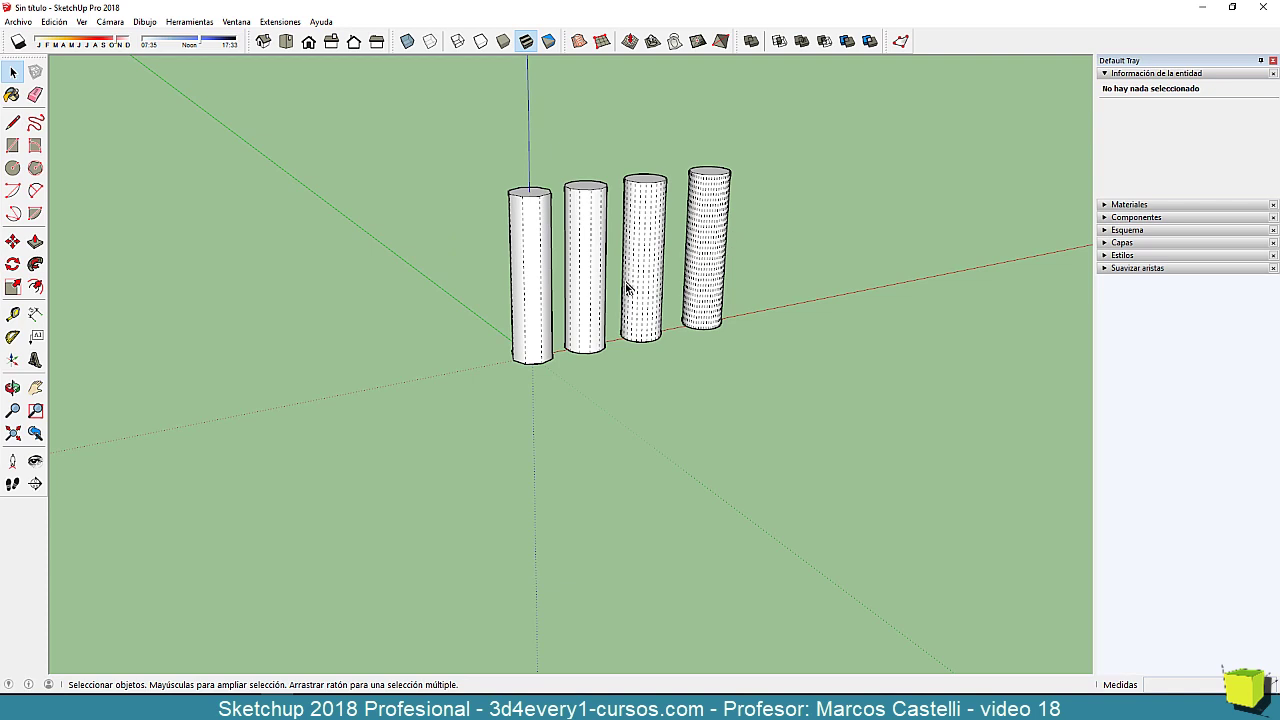
key("alt+h")
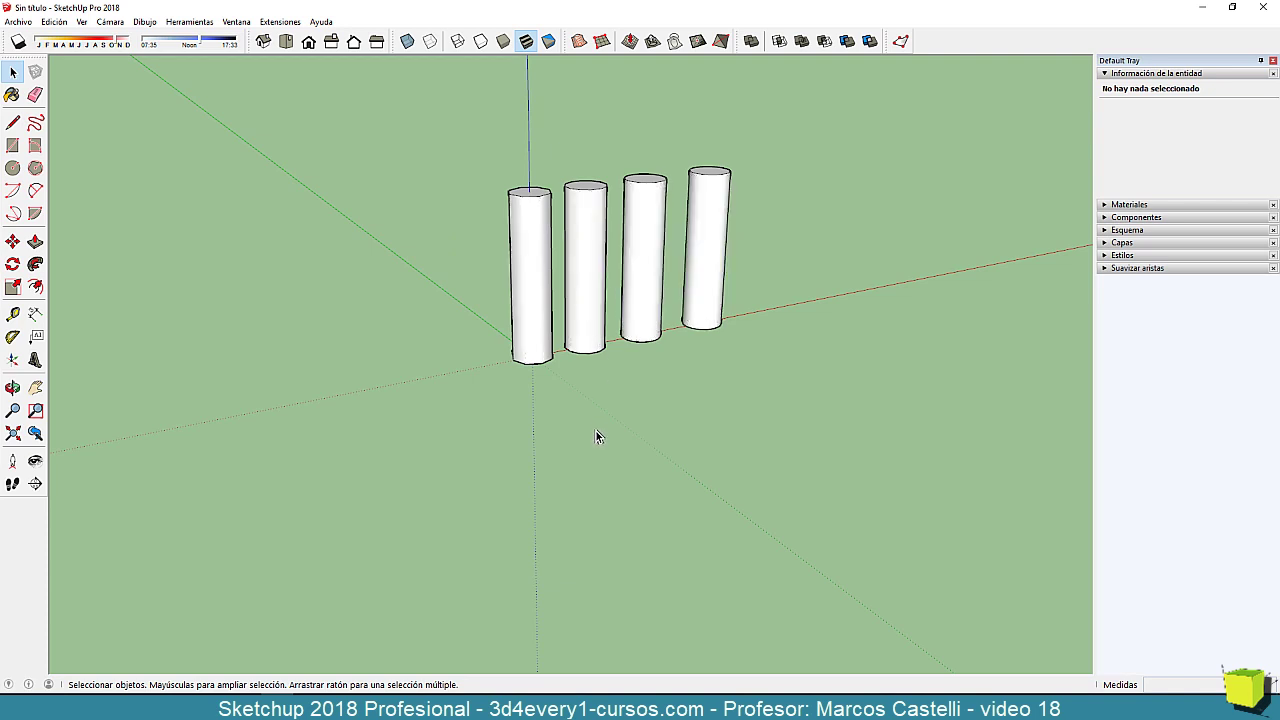
Draw a six-sided polygon with a radius of about 25.3 m on the ground in front of the columns.
left_click(35, 168)
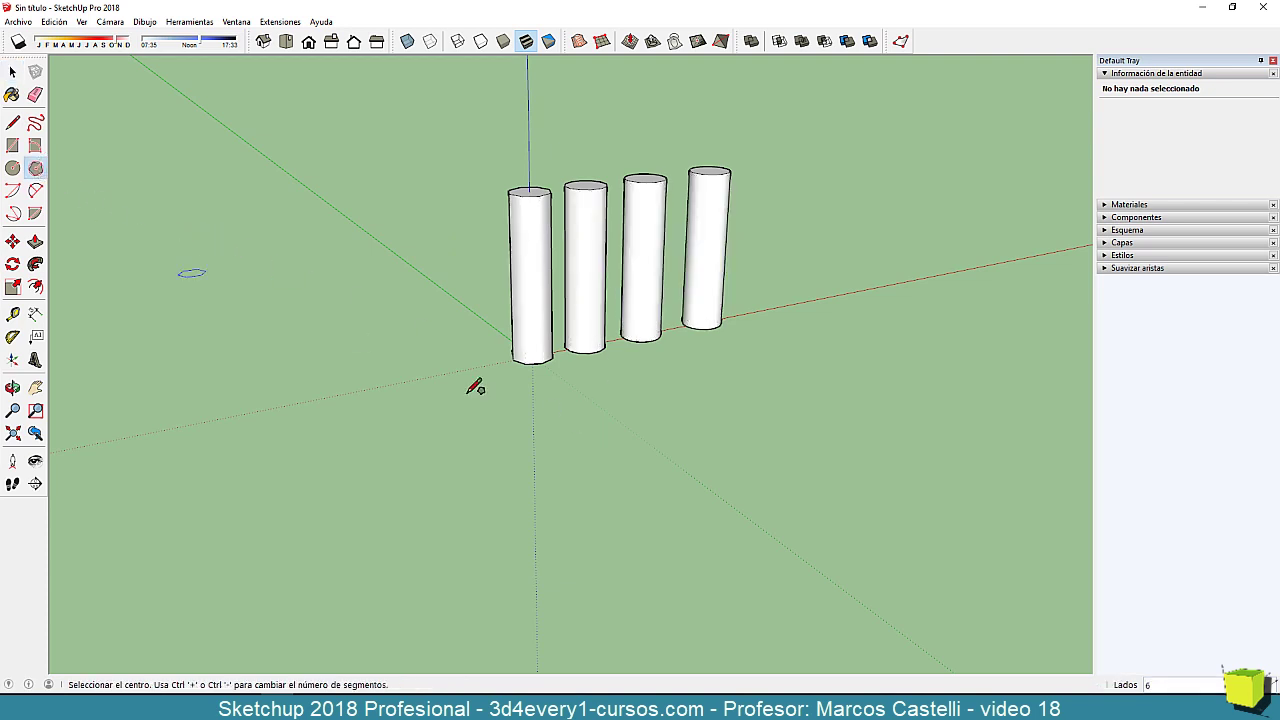
left_click(588, 399)
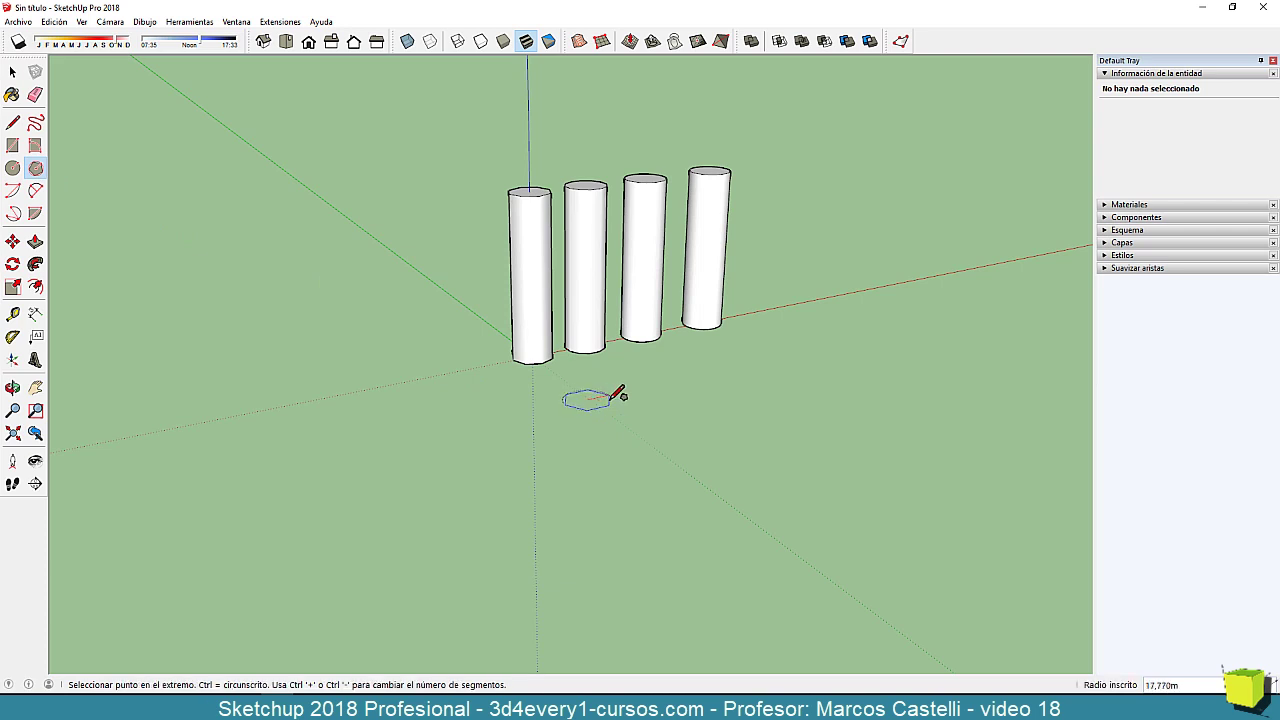
key("space")
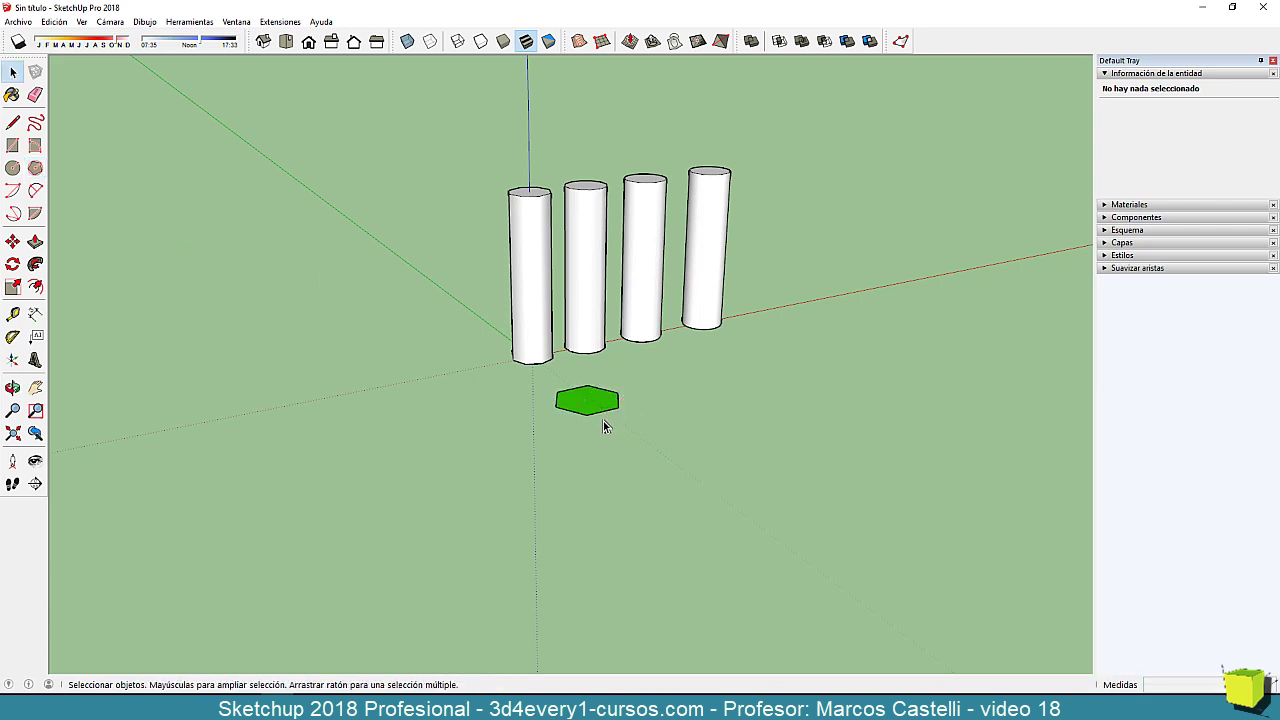
Set the polygon's number of segments to 8.
left_click(603, 413)
double_click(1212, 140)
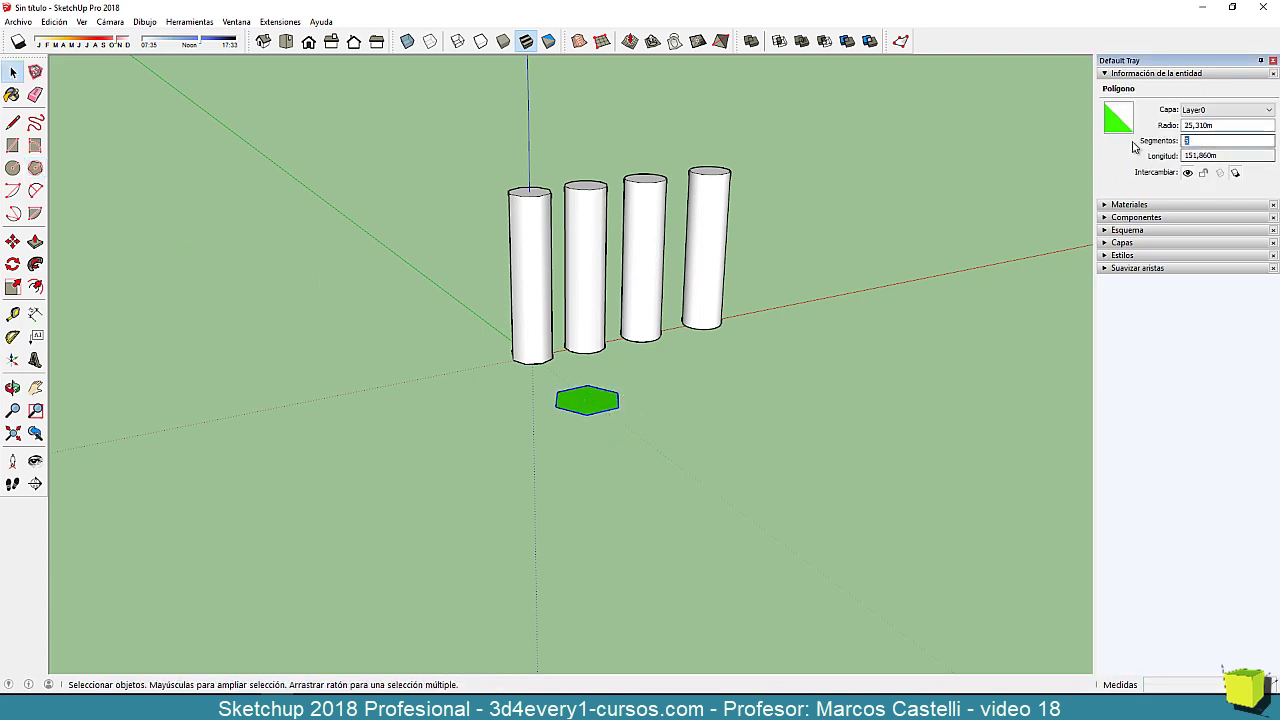
type("8")
key("Return")
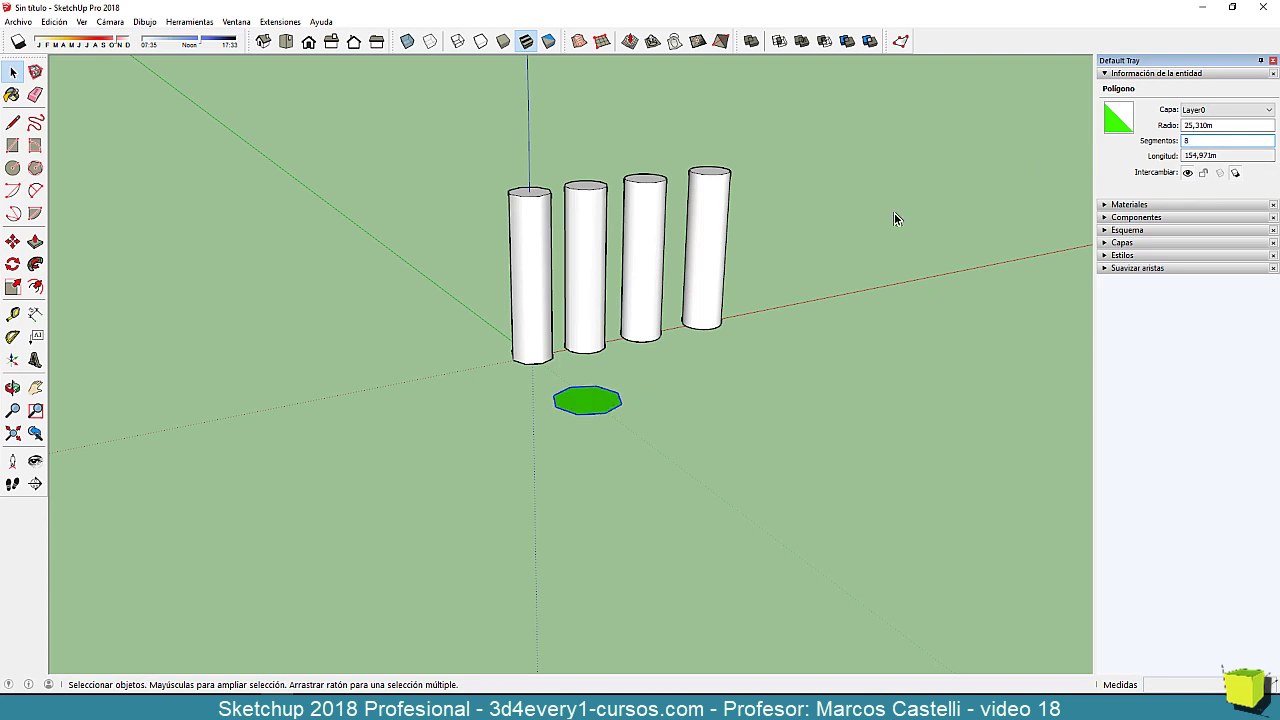
left_click(657, 466)
Copy the octagon about 171 m along the red axis and select the copy with its edges.
left_click(592, 408)
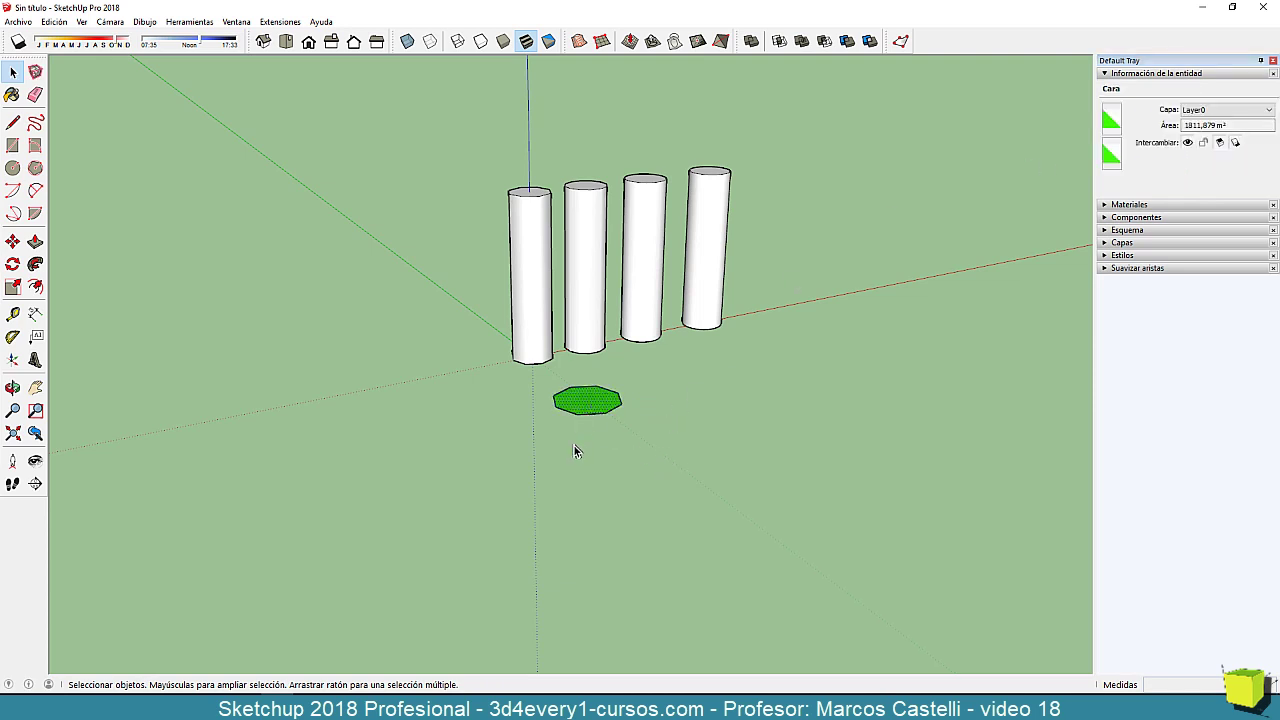
key("m")
key("ctrl")
left_click(614, 424)
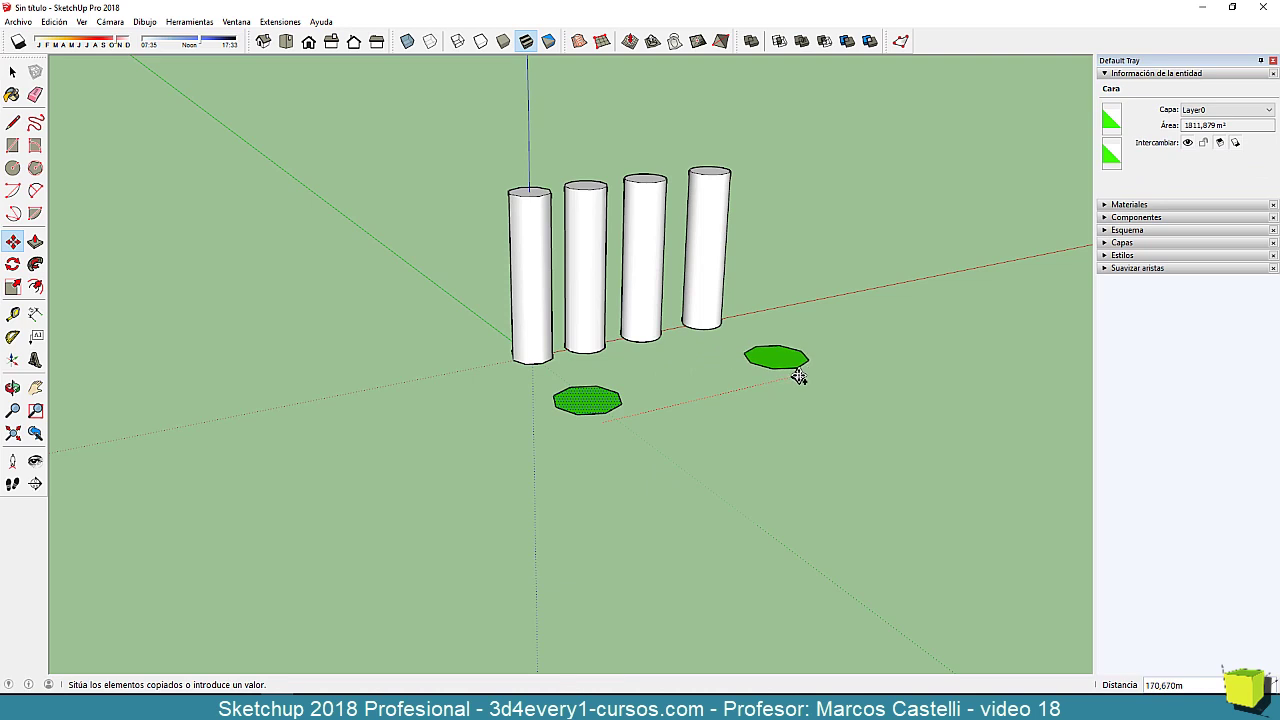
left_click(799, 377)
key("space")
left_click(793, 367)
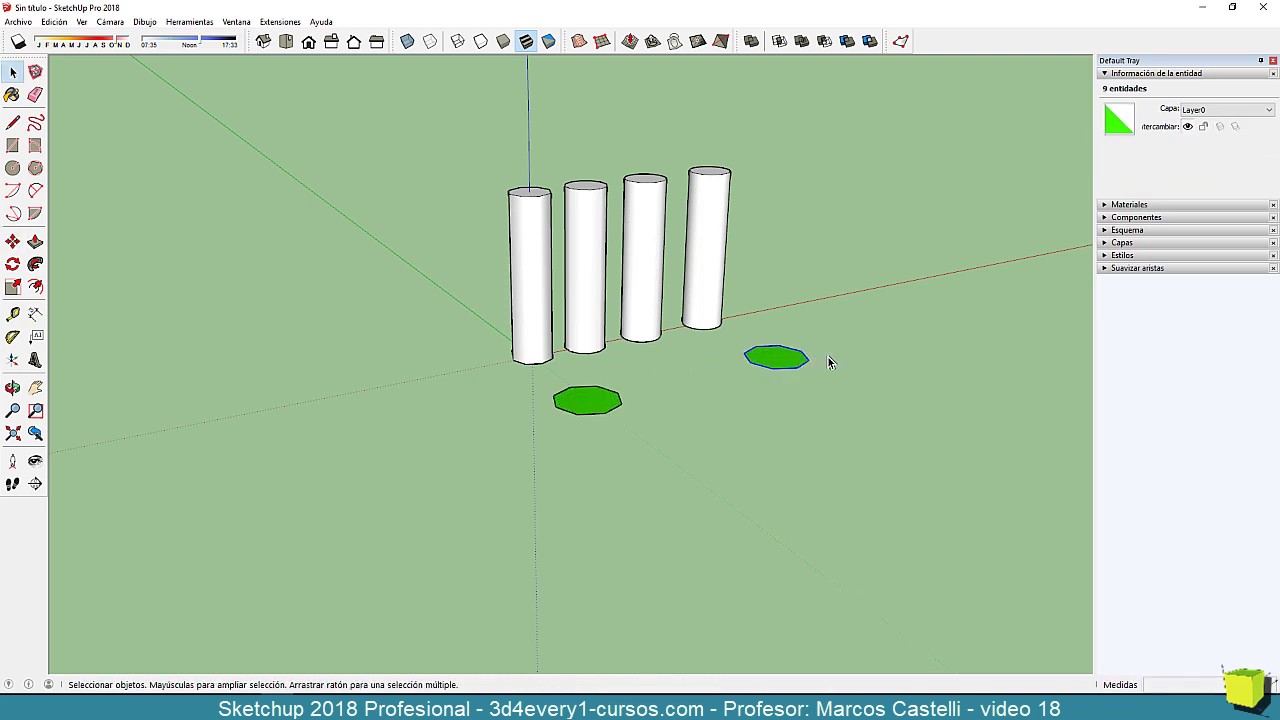
Set the copied octagon's number of segments to 48.
left_click(1205, 141)
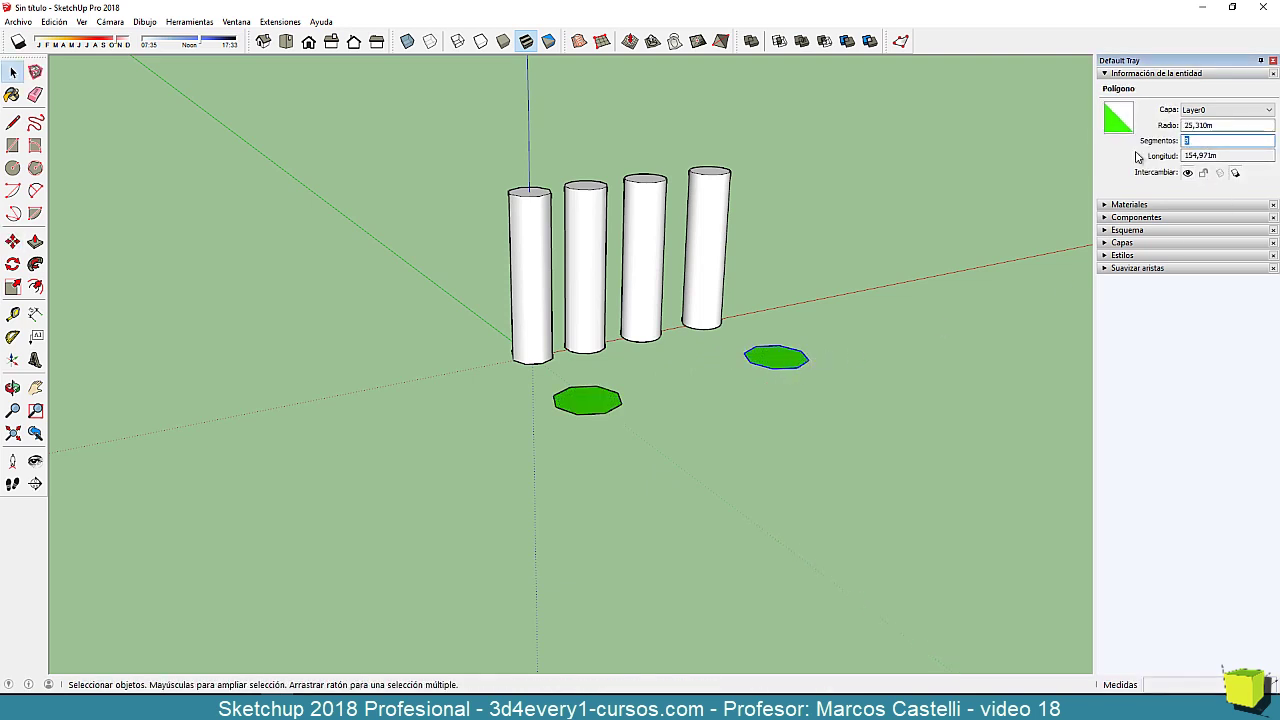
type("48")
key("Return")
left_click(768, 453)
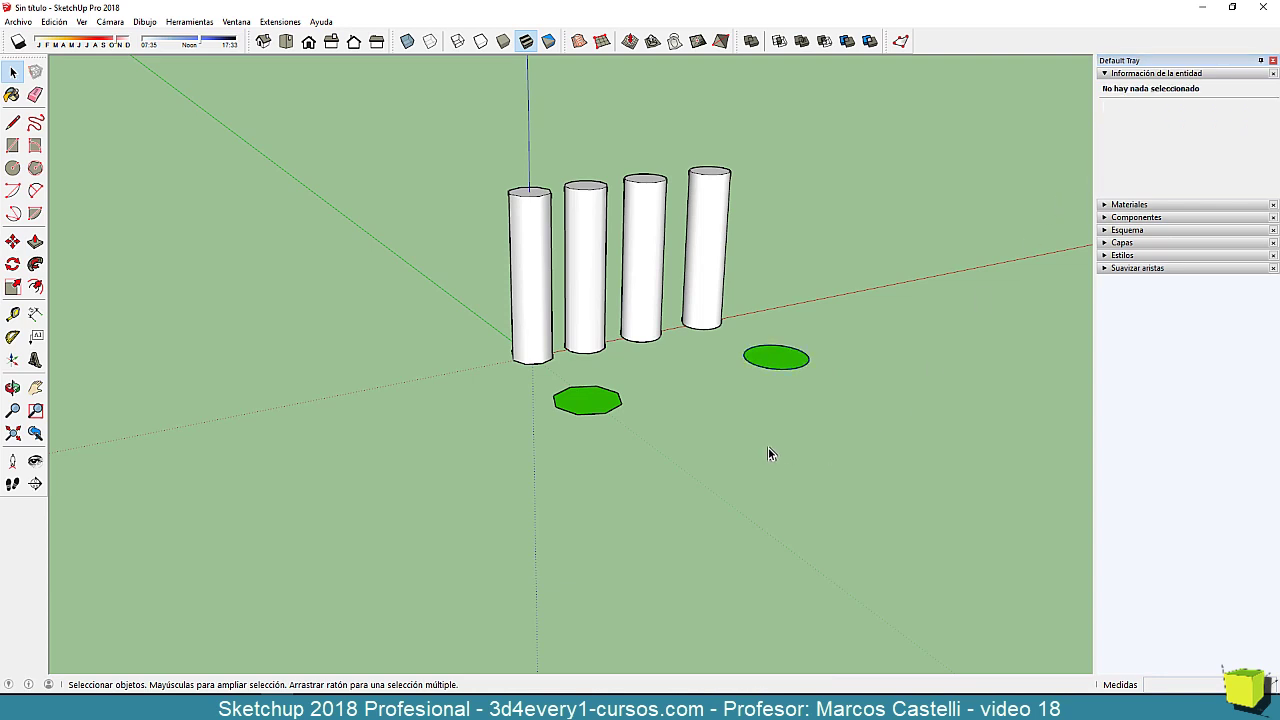
middle_click_drag(718, 455, 719, 464)
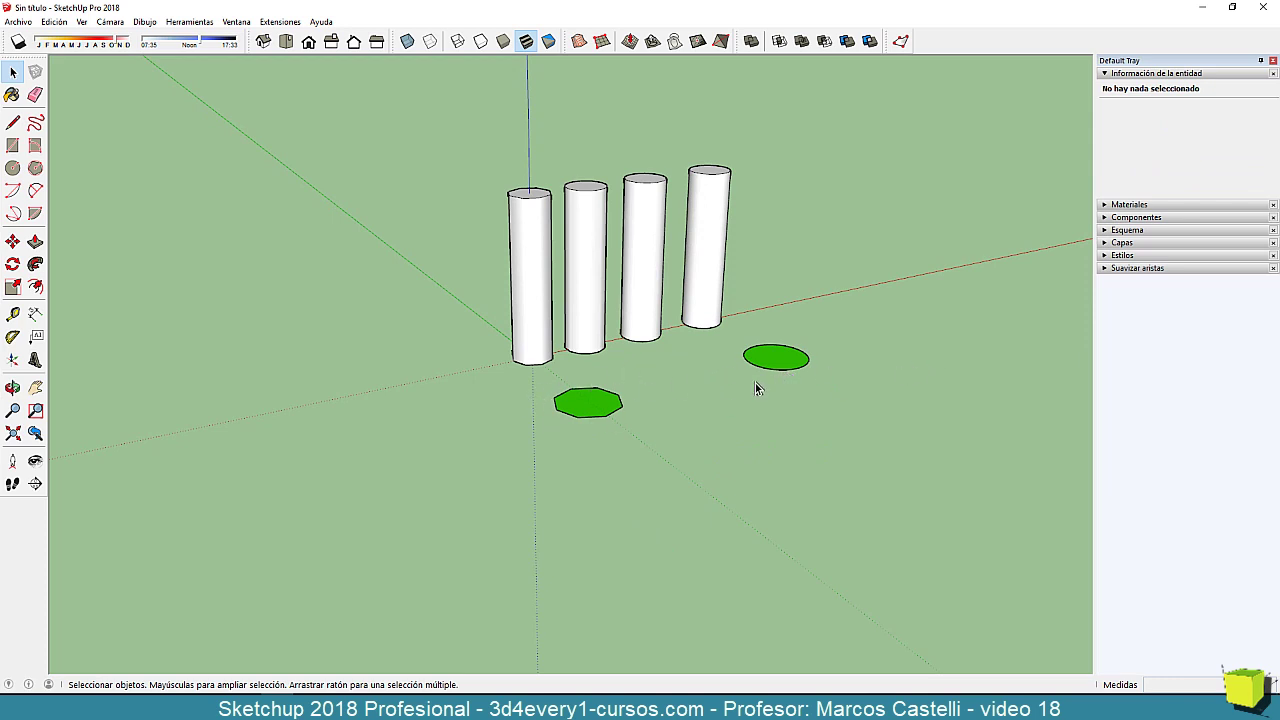
Push/Pull the 48-sided polygon and the octagon up about 131 m each to form two columns.
key("p")
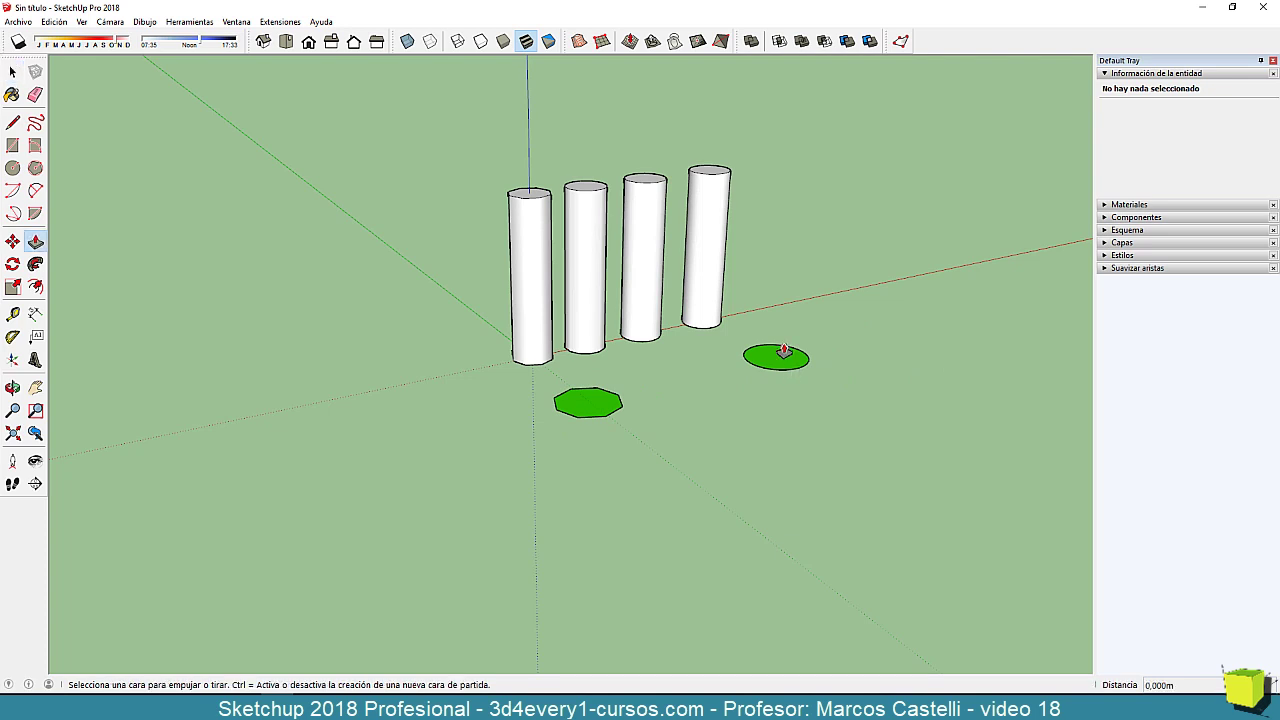
left_click(774, 352)
left_click(717, 185)
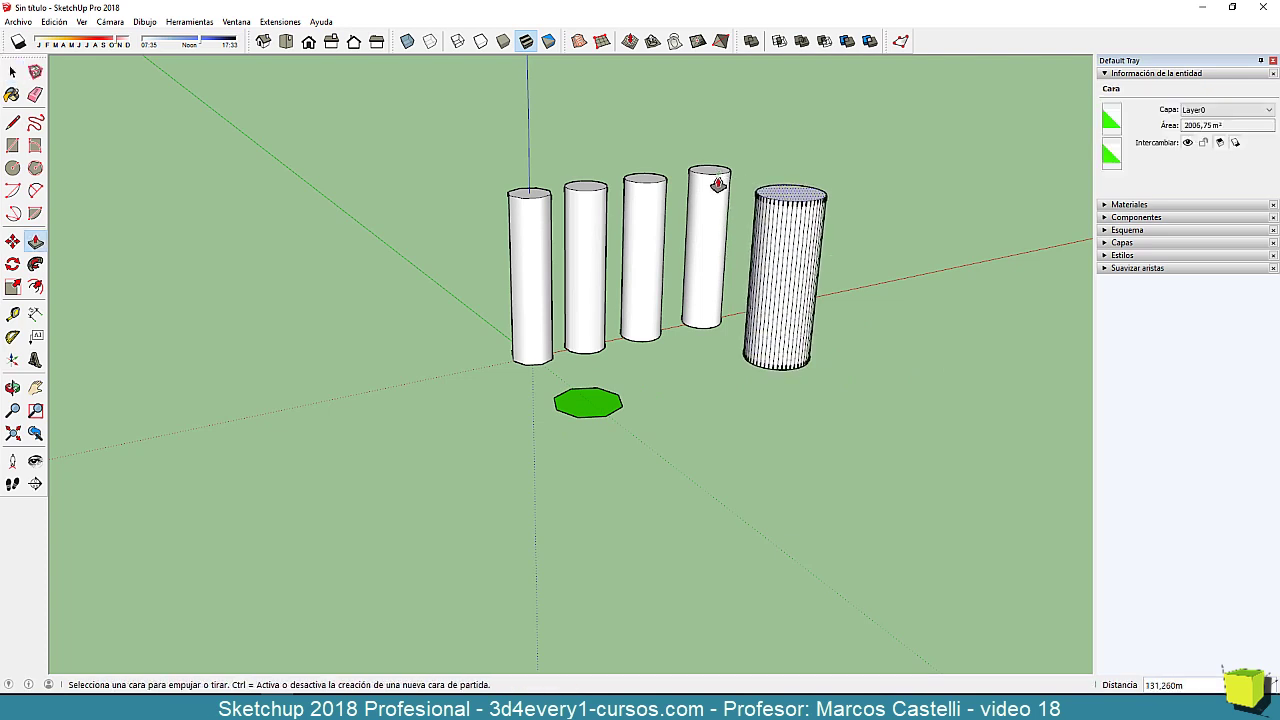
left_click(600, 395)
left_click(535, 207)
scroll(620, 377, "down", 3)
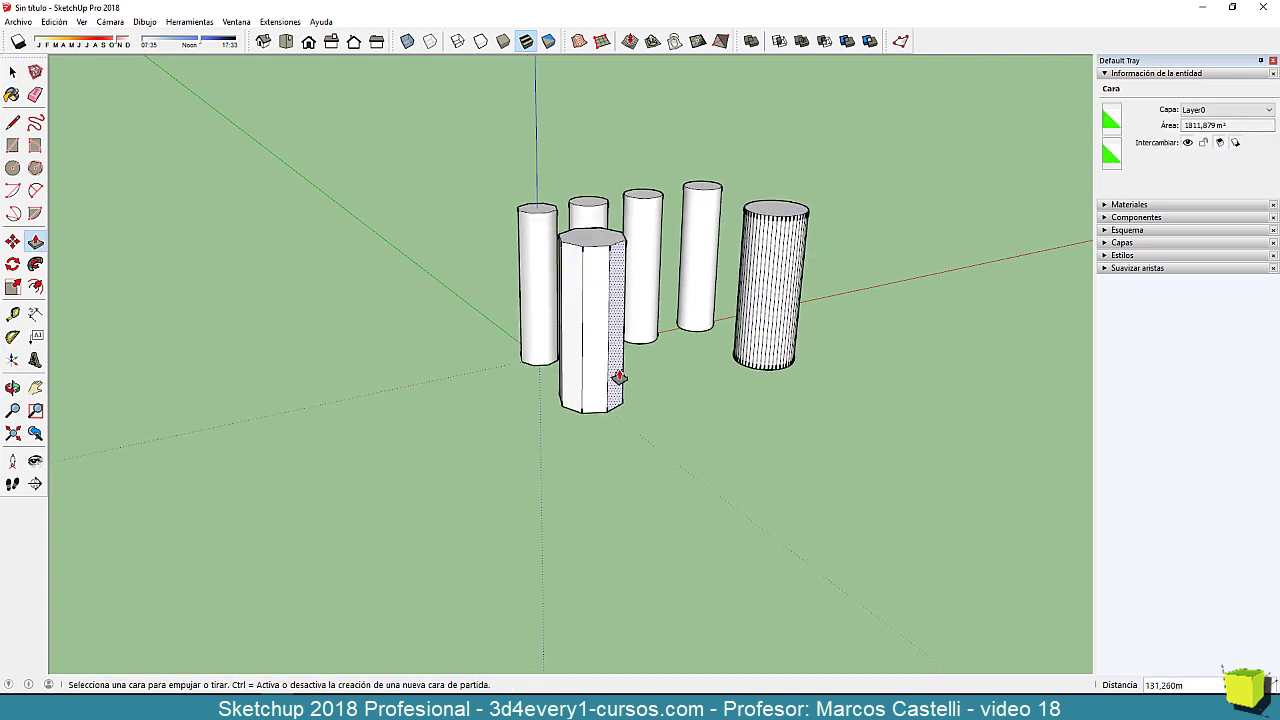
key("space")
left_click(645, 436)
Compare the visible edges of the two polygon columns with the smooth sides of the four circle-based columns.
middle_click_drag(680, 491, 671, 434)
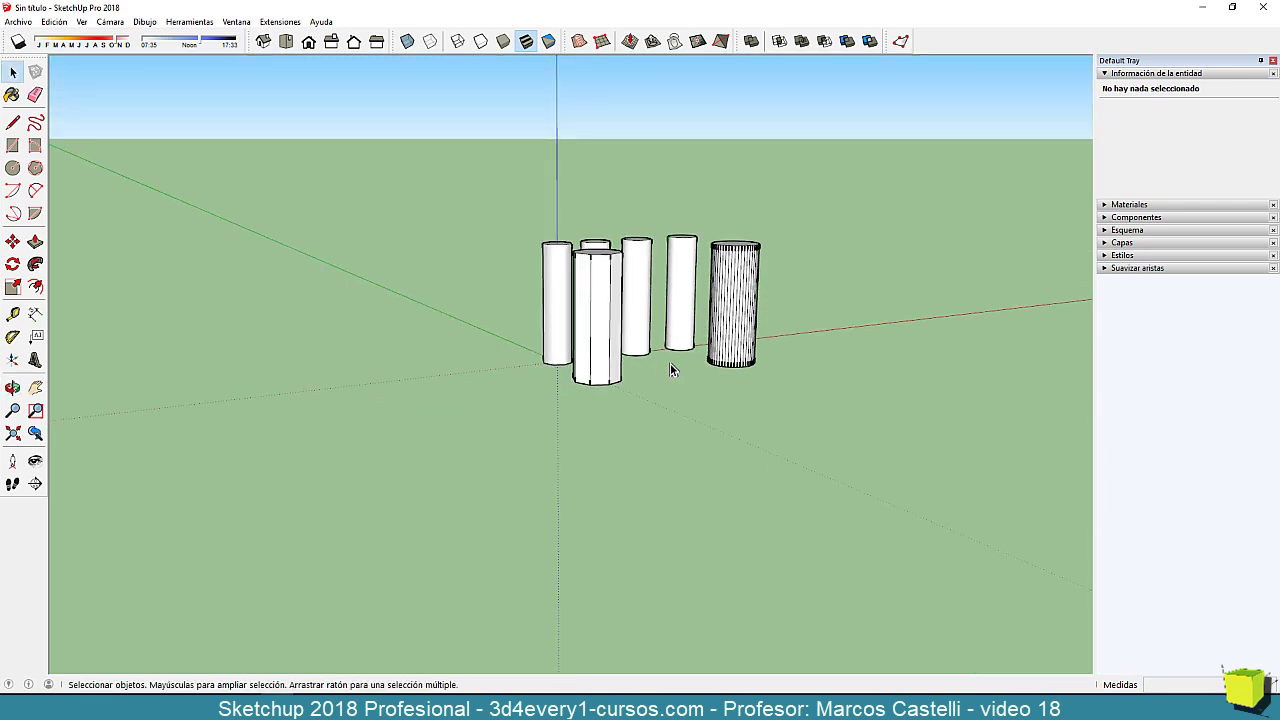
middle_click_drag(715, 382, 728, 402)
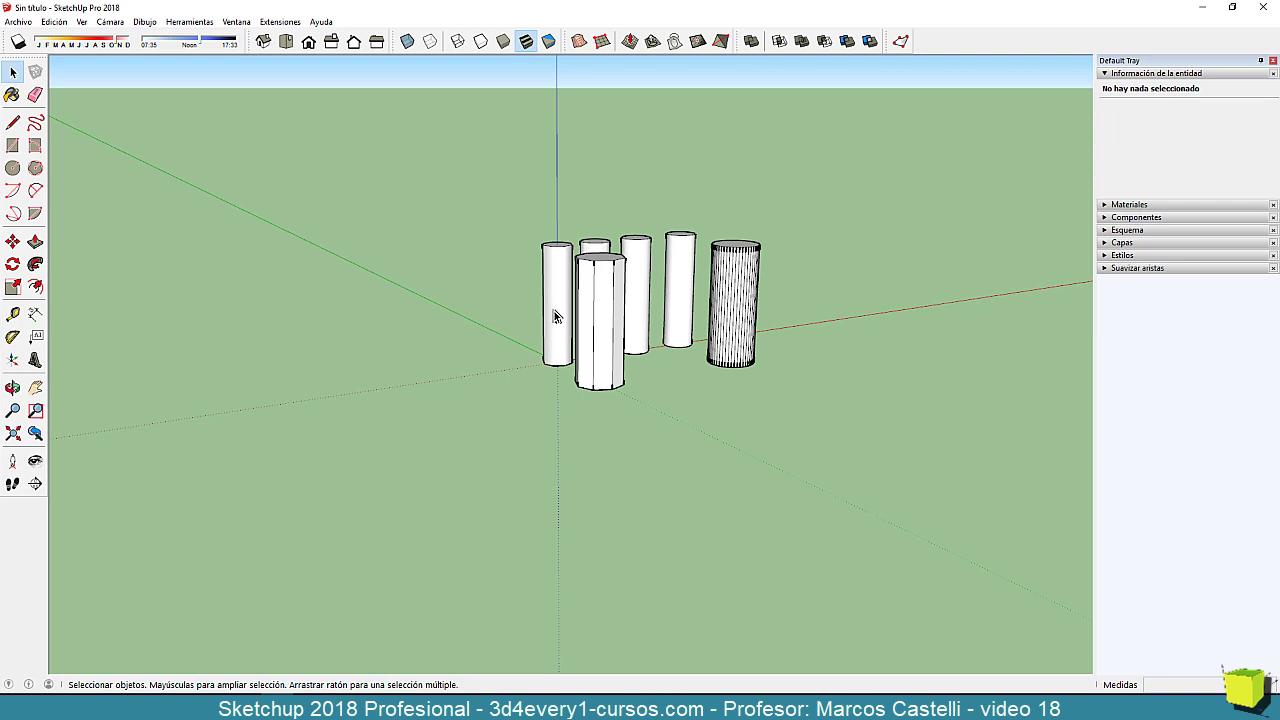
middle_click_drag(721, 340, 717, 531)
scroll(612, 338, "up", 4)
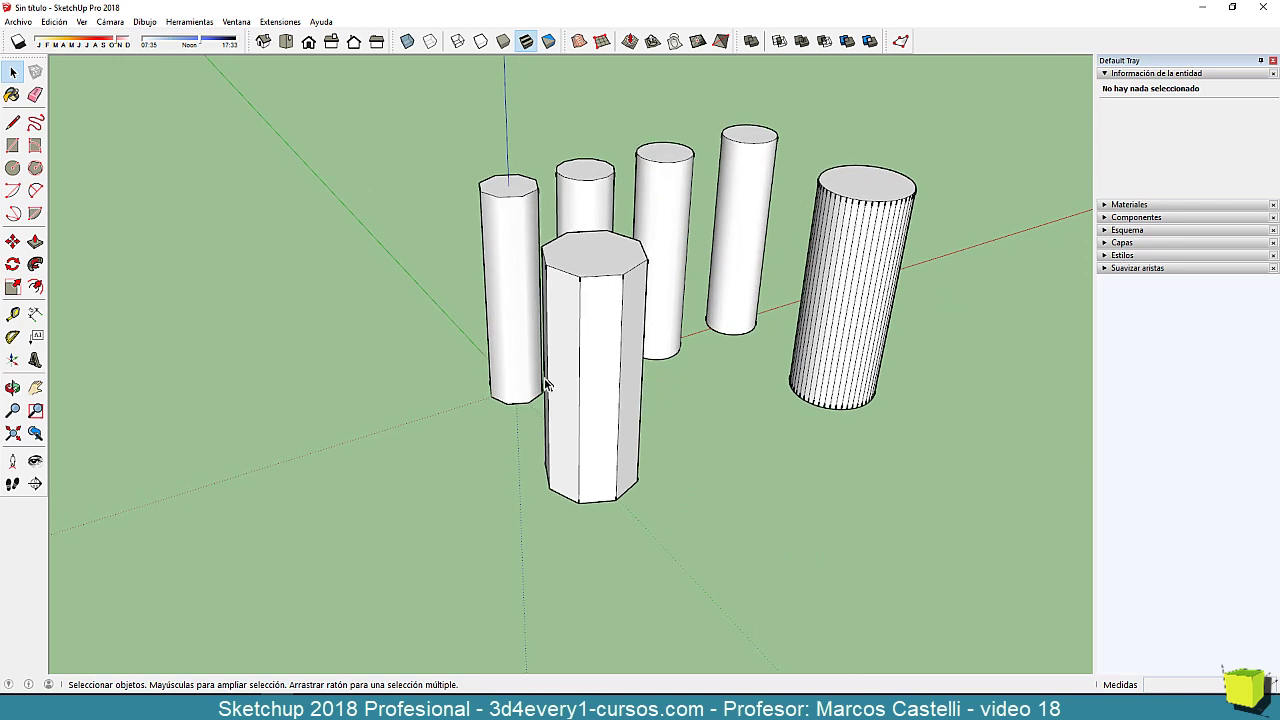
scroll(608, 360, "down", 4)
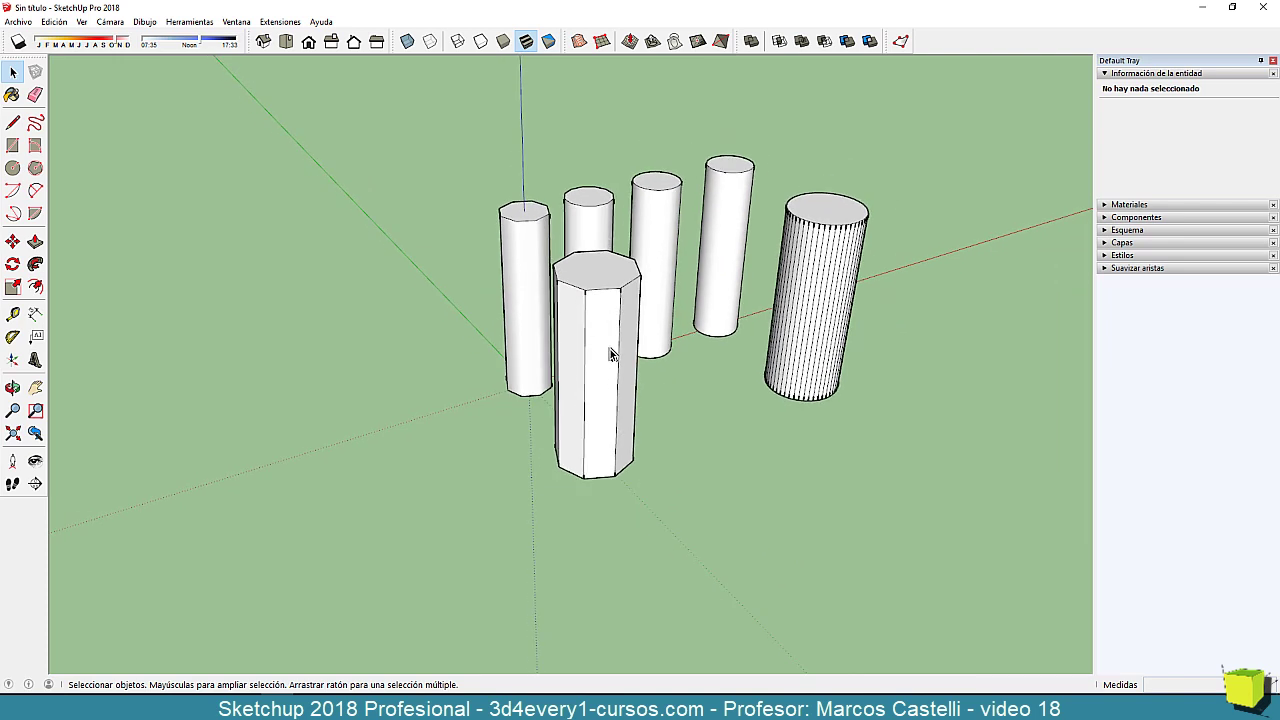
middle_click_drag(672, 448, 621, 358)
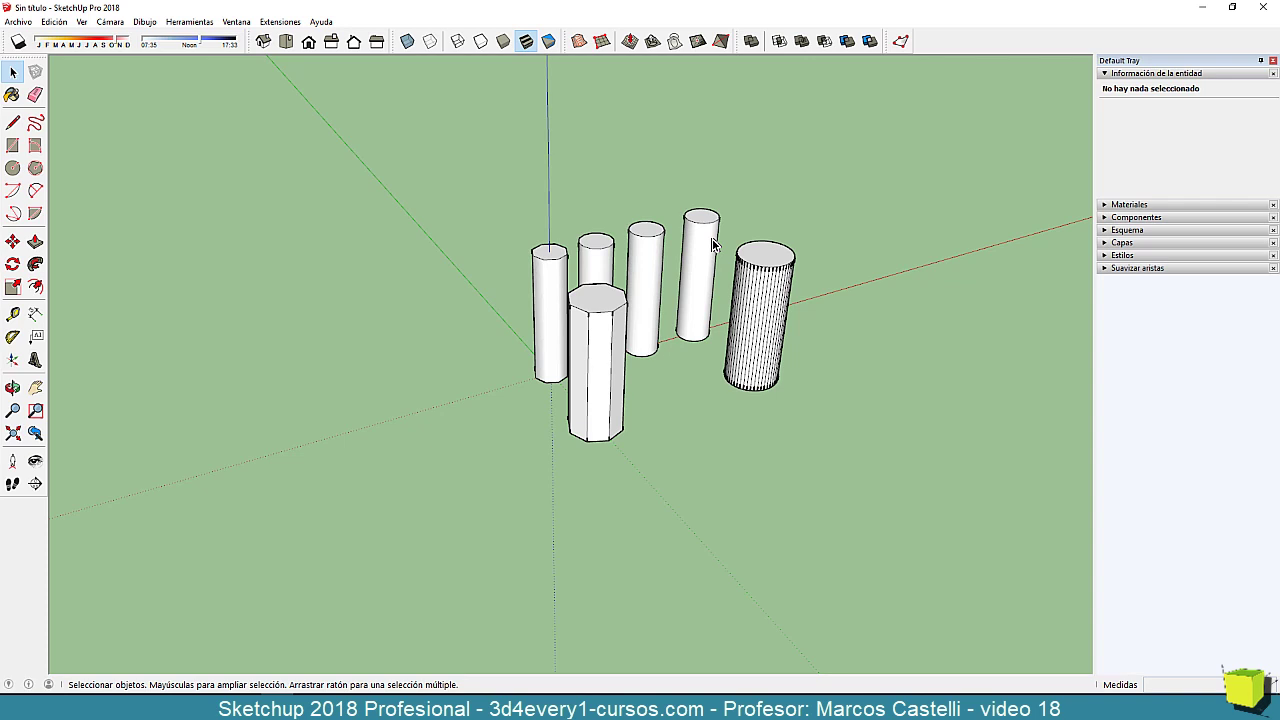
scroll(680, 251, "down", 3)
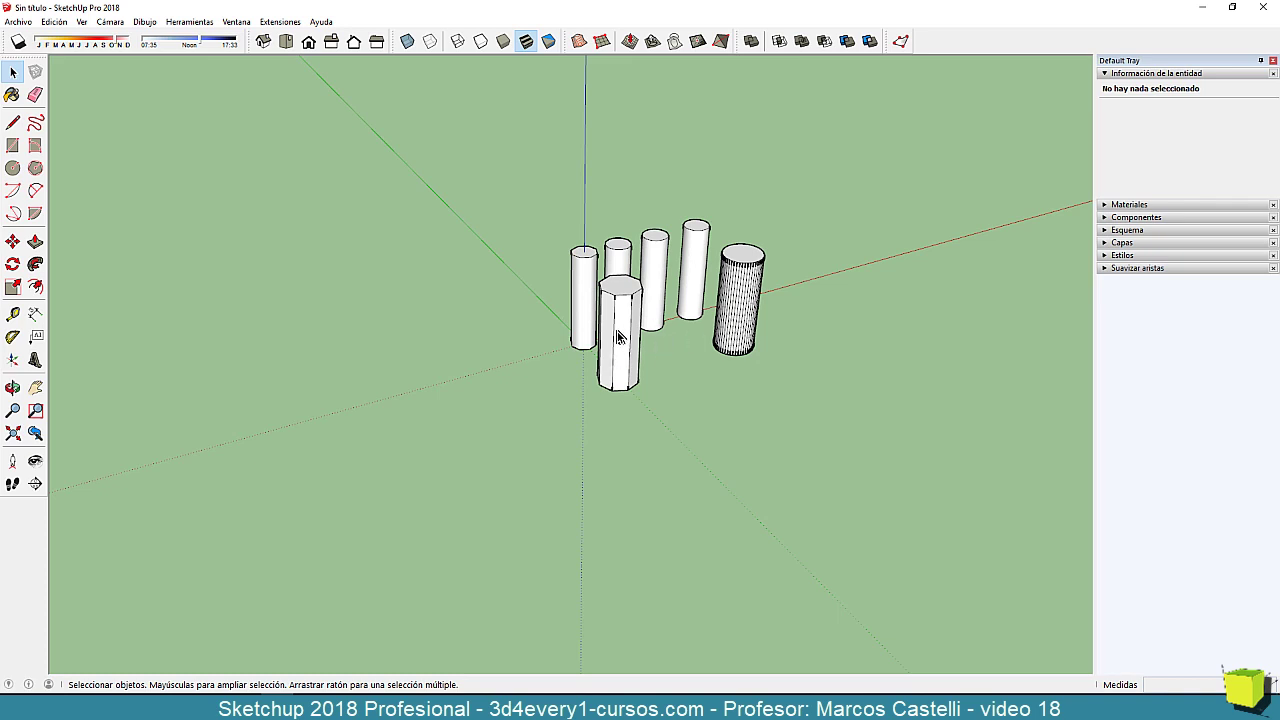
scroll(575, 280, "up", 2)
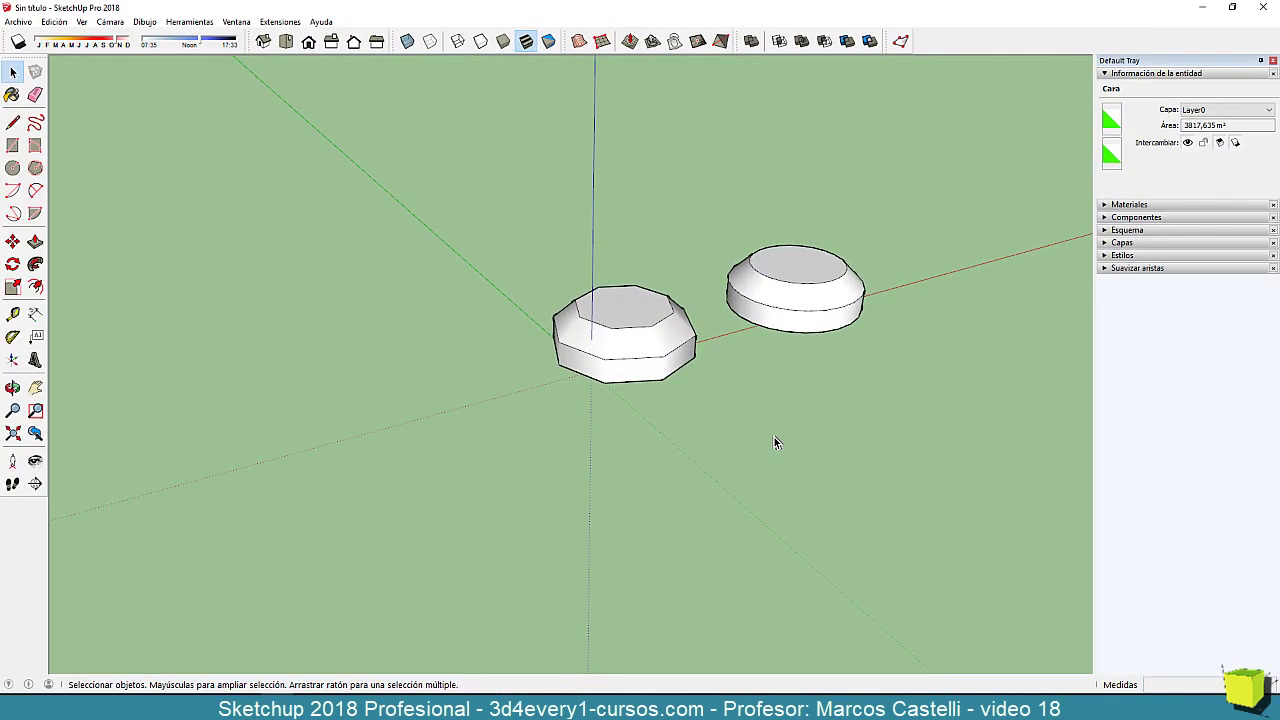
Examine the two bevelled solids from several angles, comparing the faceted outline of one with the rounder one.
left_click(774, 443)
middle_click_drag(774, 443, 756, 424)
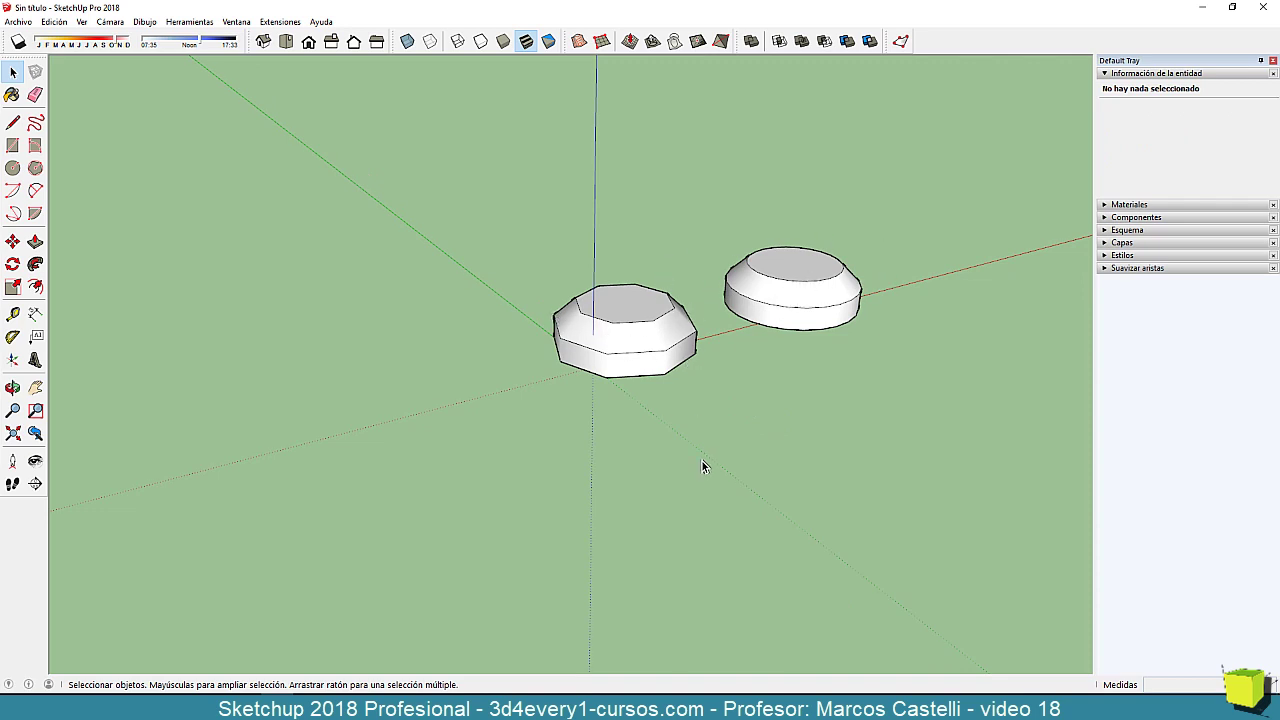
middle_click_drag(702, 461, 668, 368)
scroll(668, 368, "up", 1)
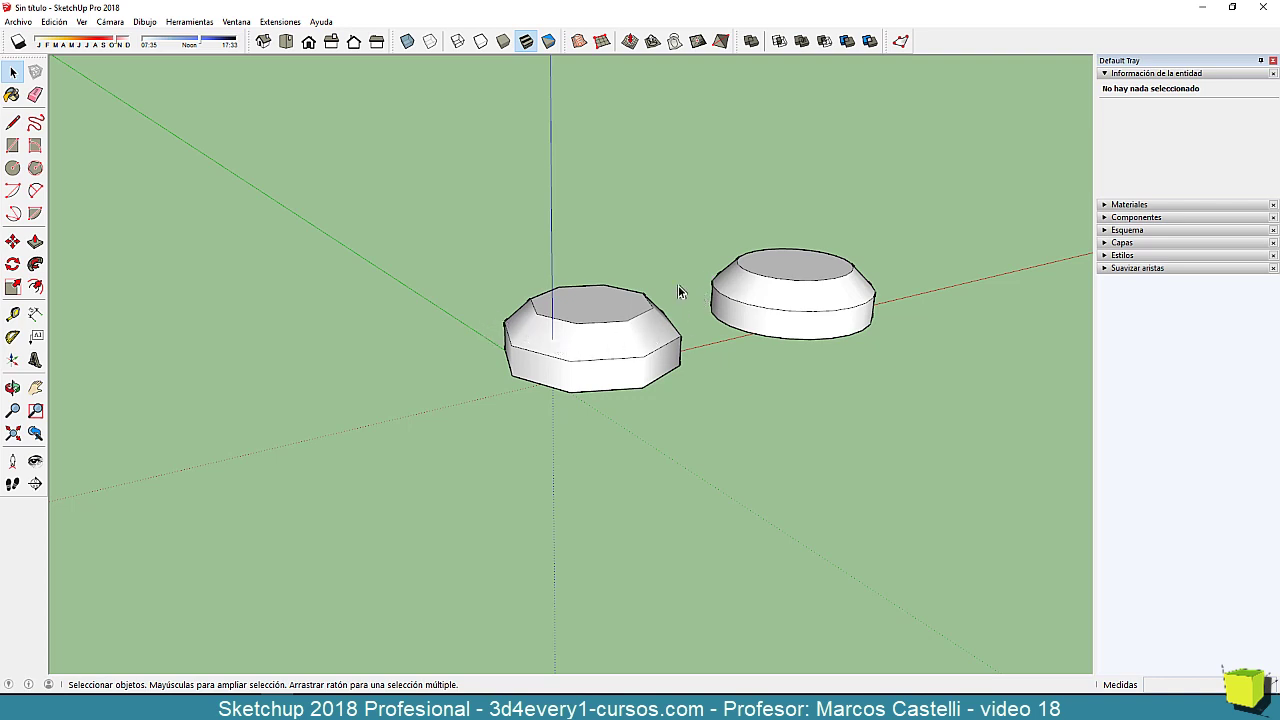
middle_click_drag(646, 426, 761, 430)
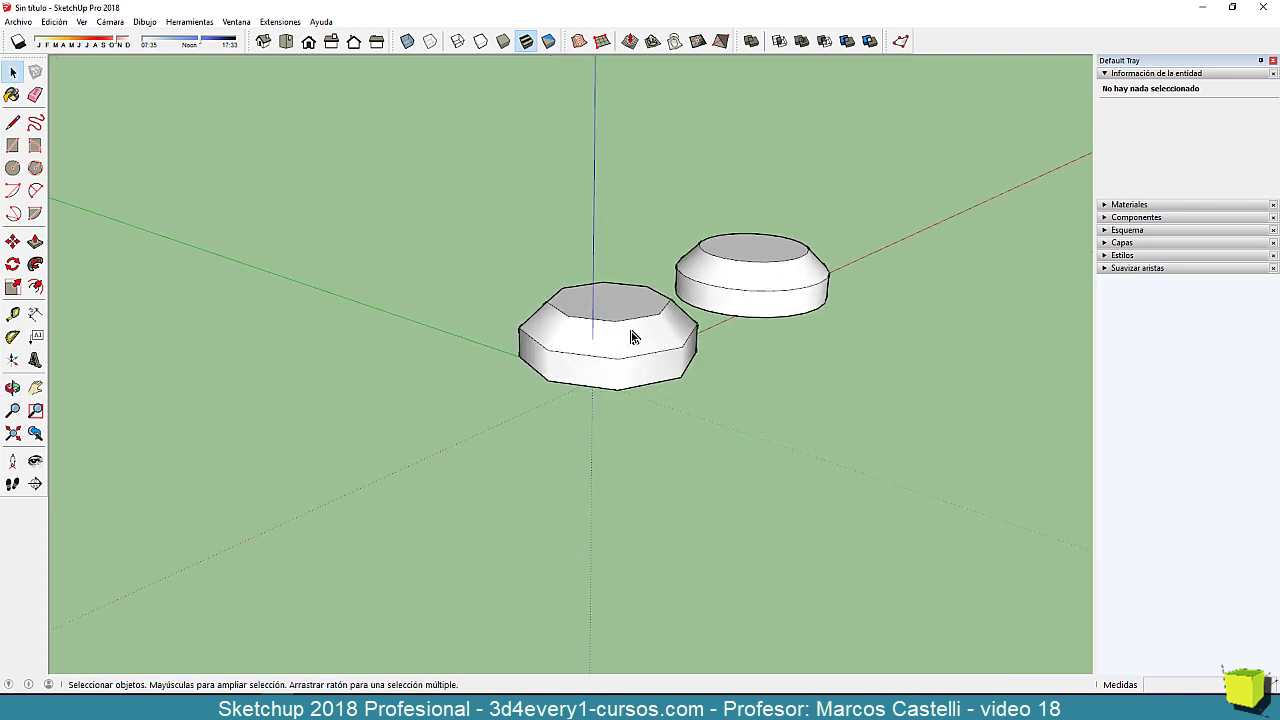
middle_click_drag(651, 366, 668, 422)
scroll(668, 420, "down", 3)
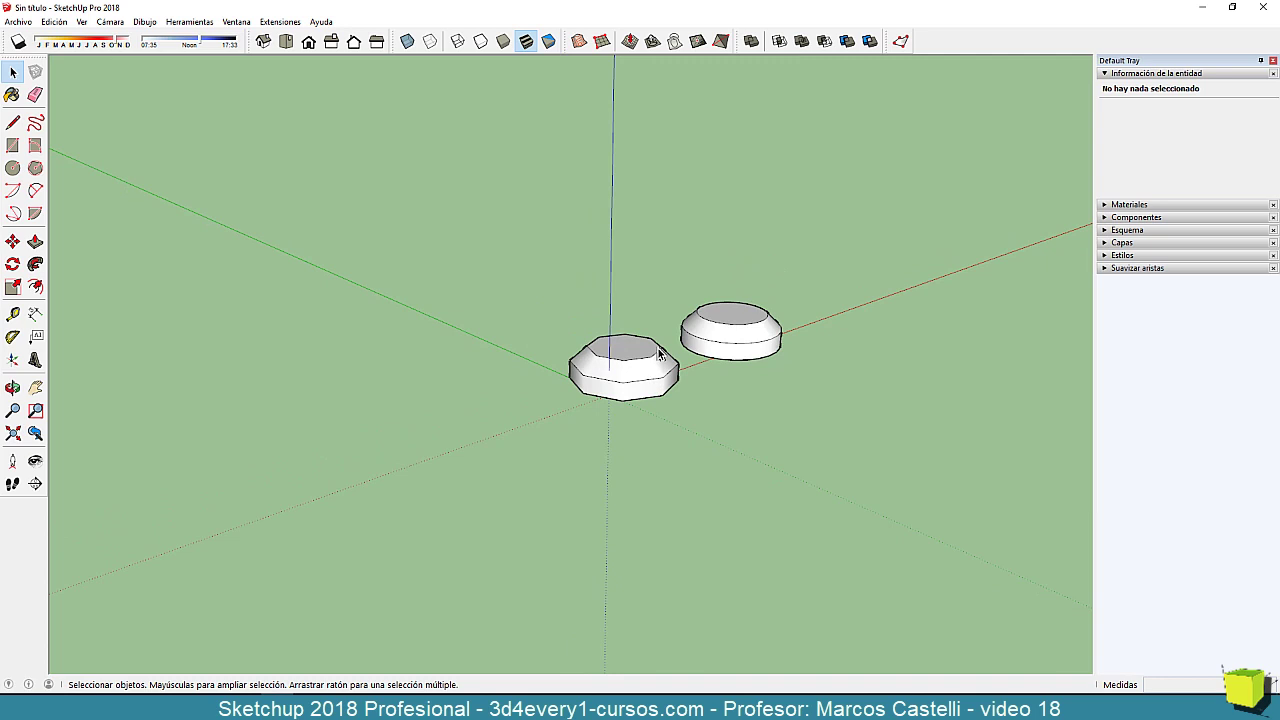
Draw a circle with a radius of about 62.5 m near the green axis and extrude it upward into a cylinder.
key("c")
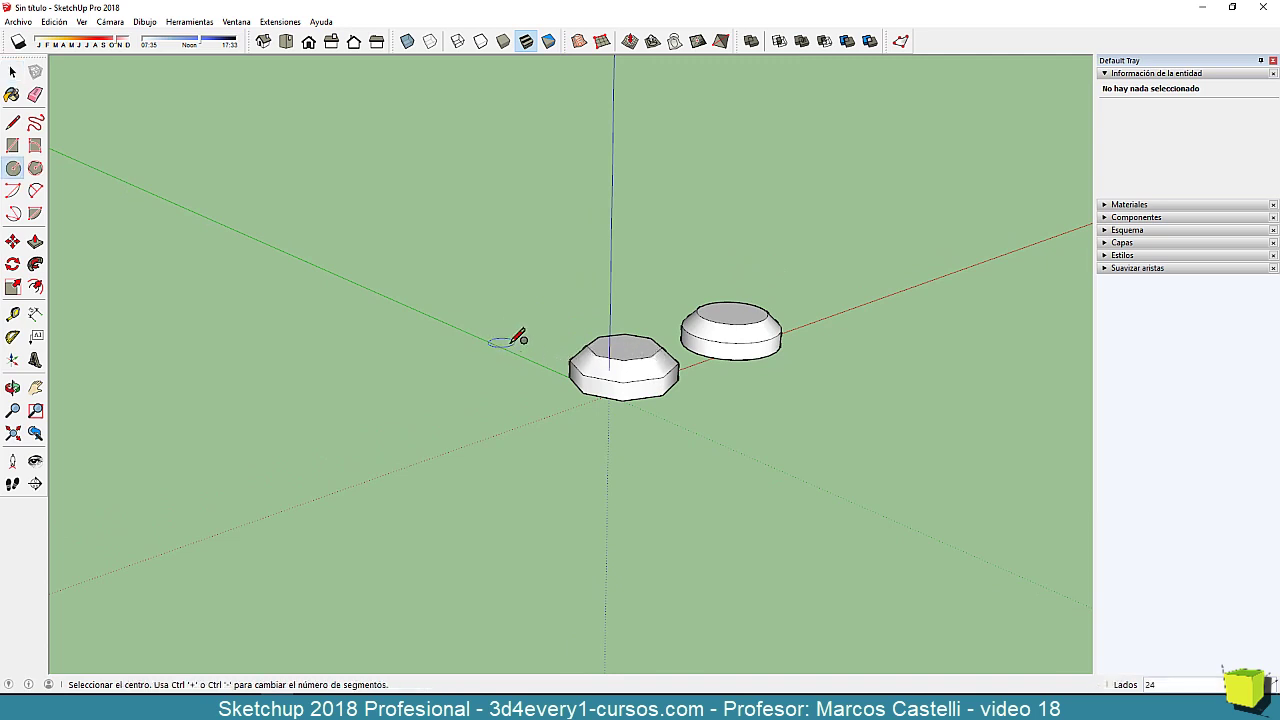
left_click(508, 341)
left_click(473, 323)
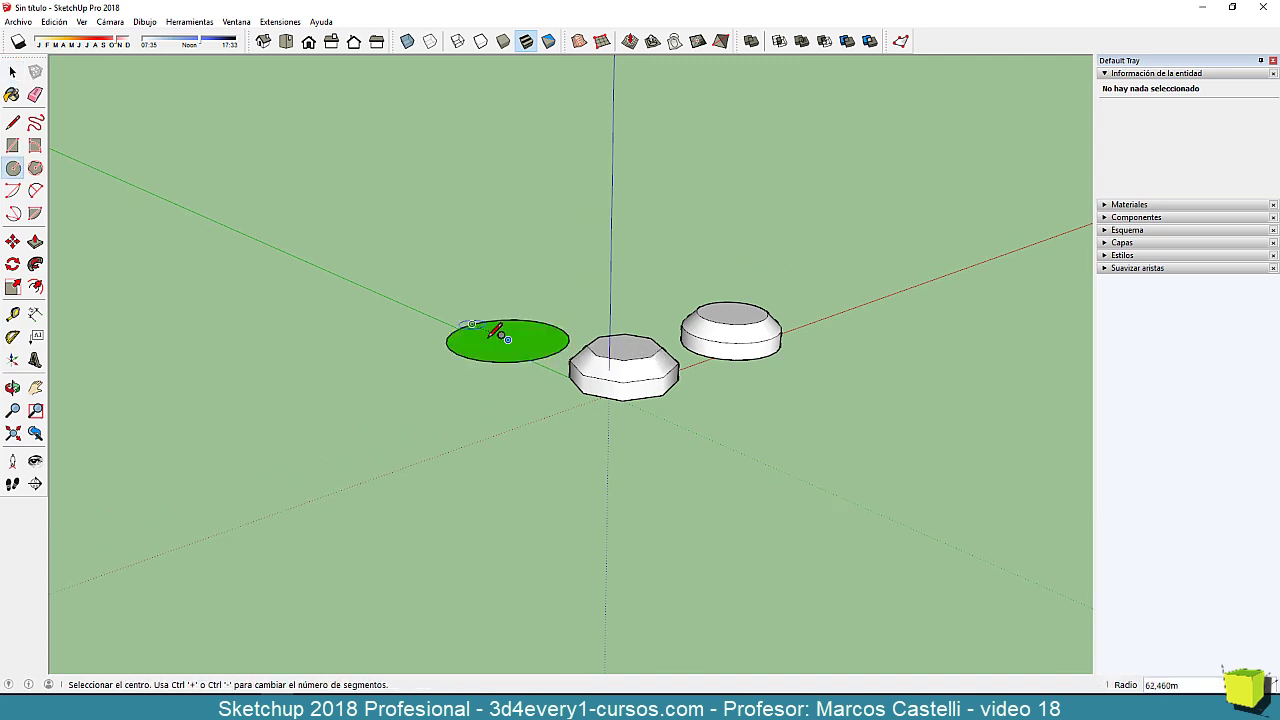
key("p")
left_click(507, 357)
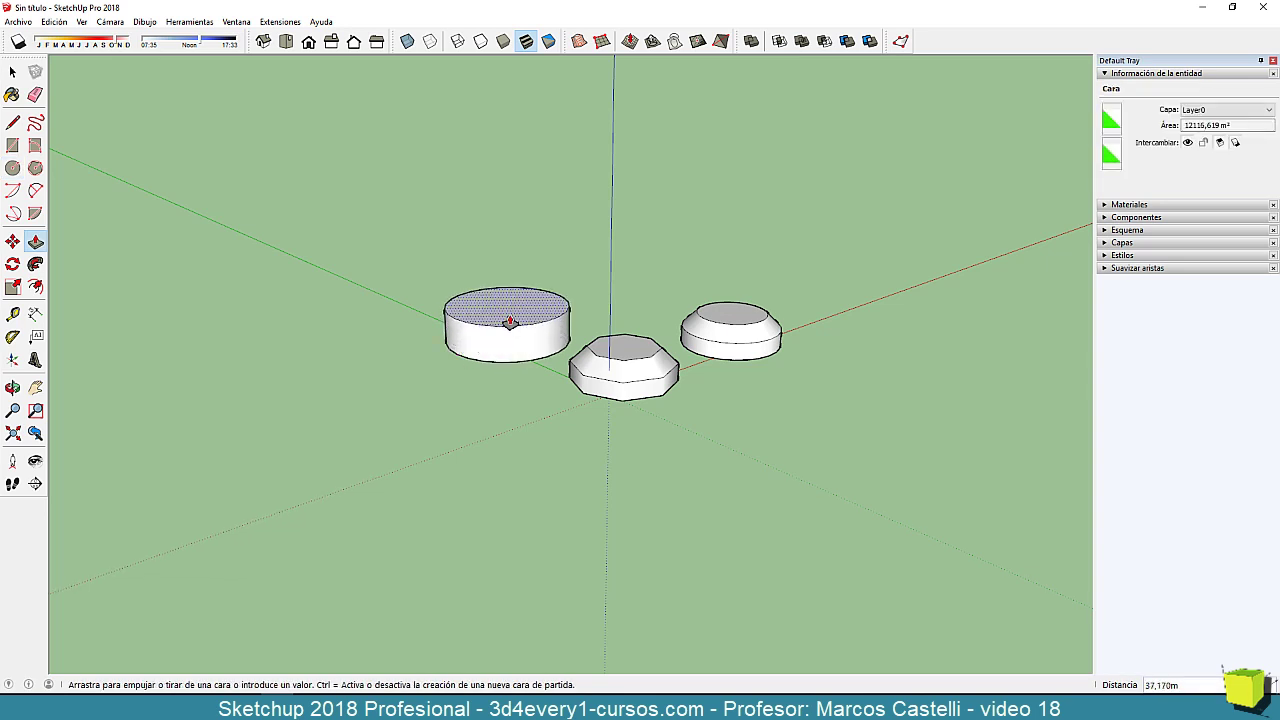
left_click(508, 286)
key("space")
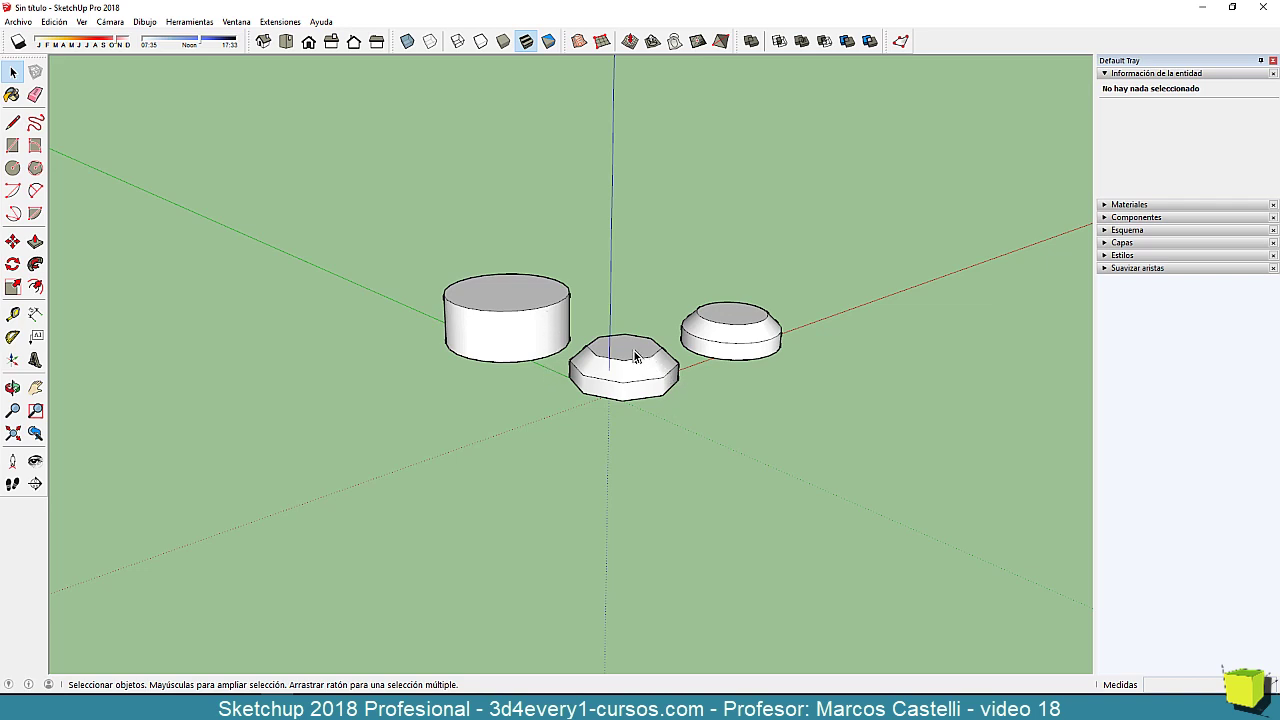
Compare the smoothness of the cylinder and the two bevelled solids from near and far.
scroll(634, 357, "up", 2)
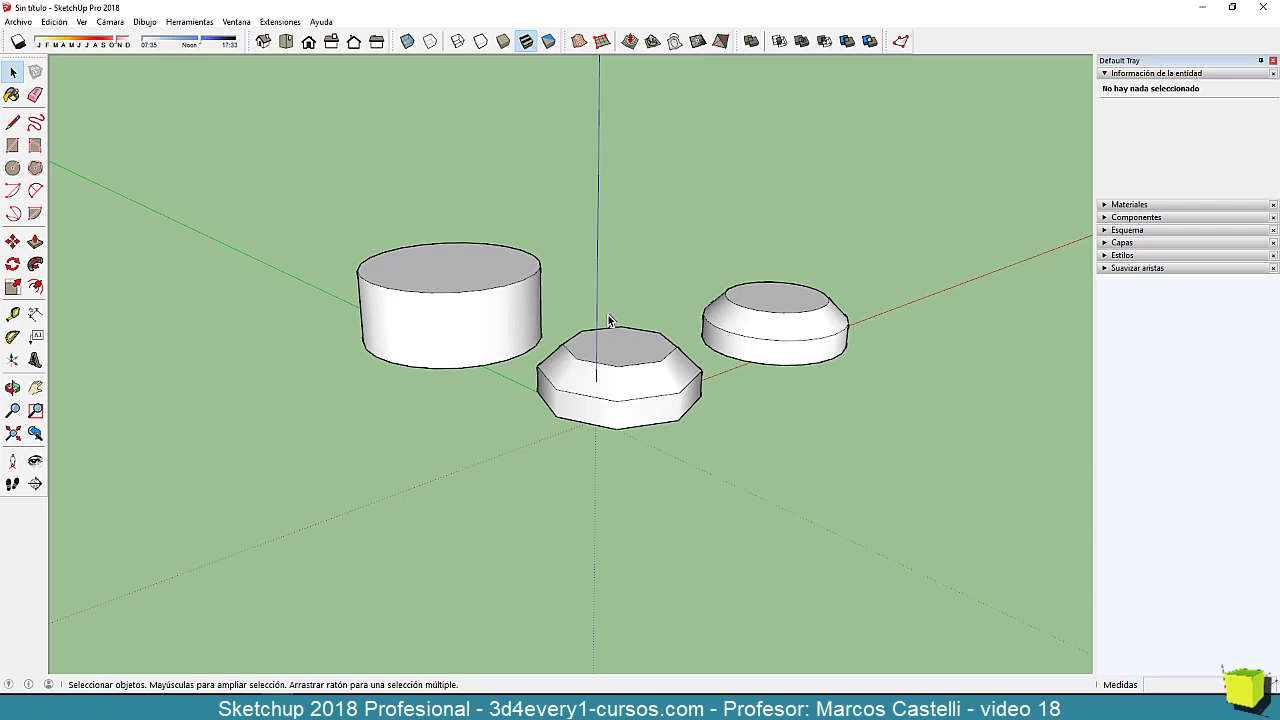
scroll(613, 322, "down", 1)
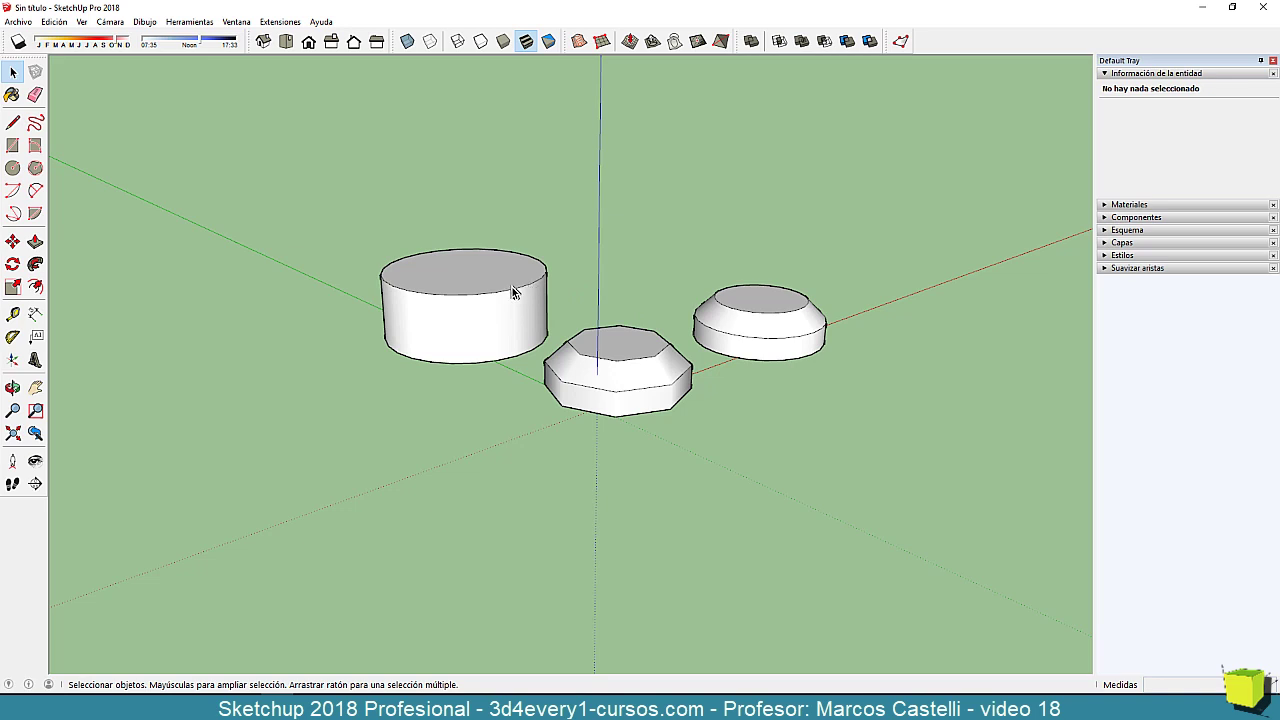
scroll(512, 291, "up", 2)
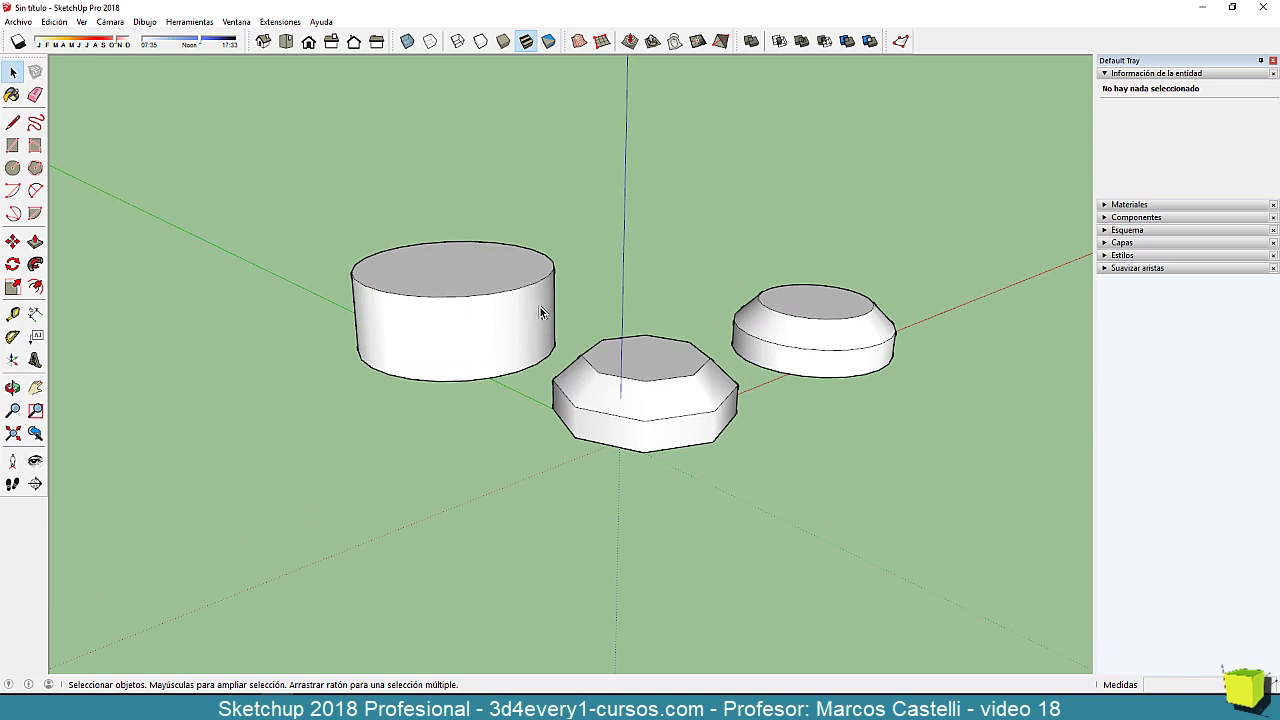
scroll(545, 308, "down", 4)
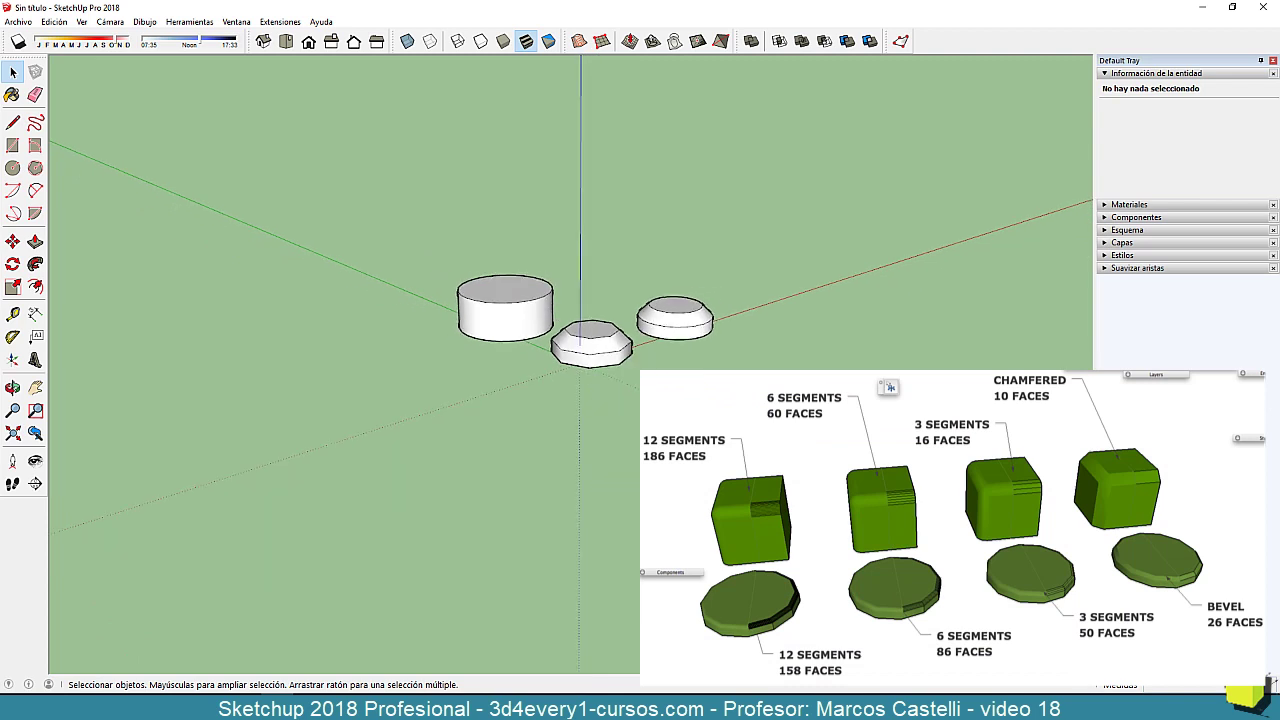
scroll(714, 316, "up", 3)
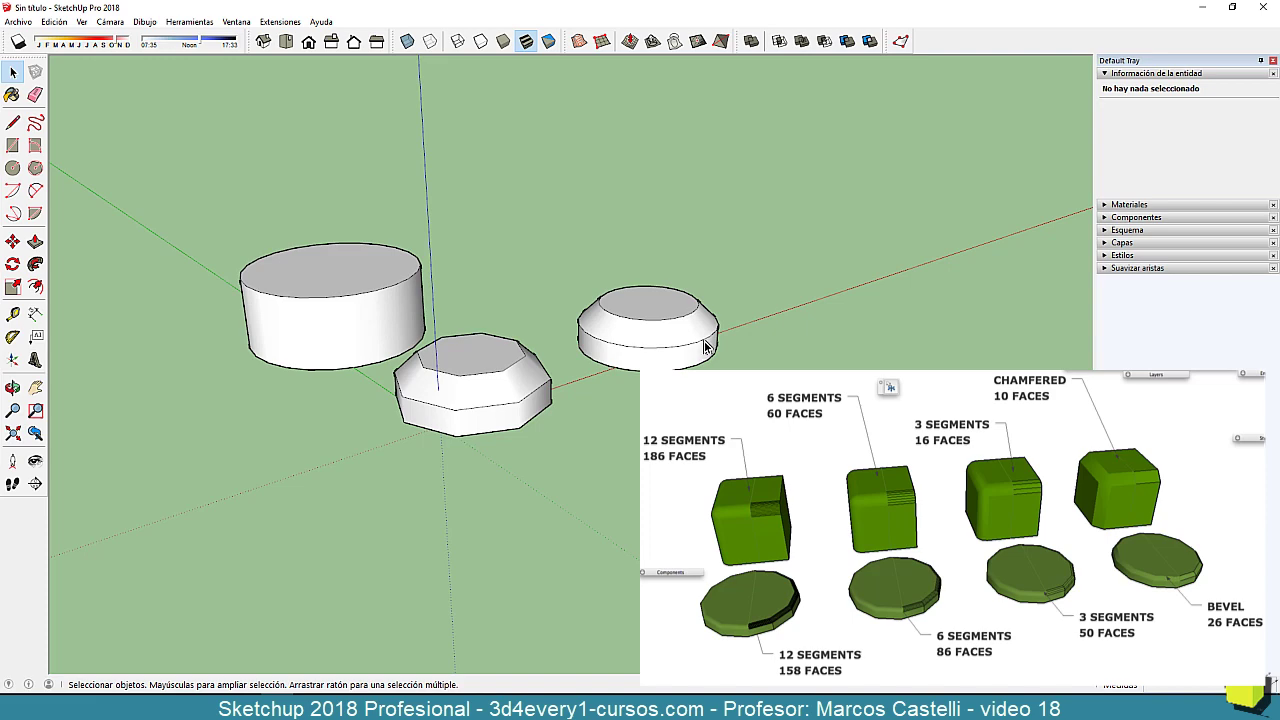
scroll(704, 346, "down", 3)
scroll(688, 340, "up", 4)
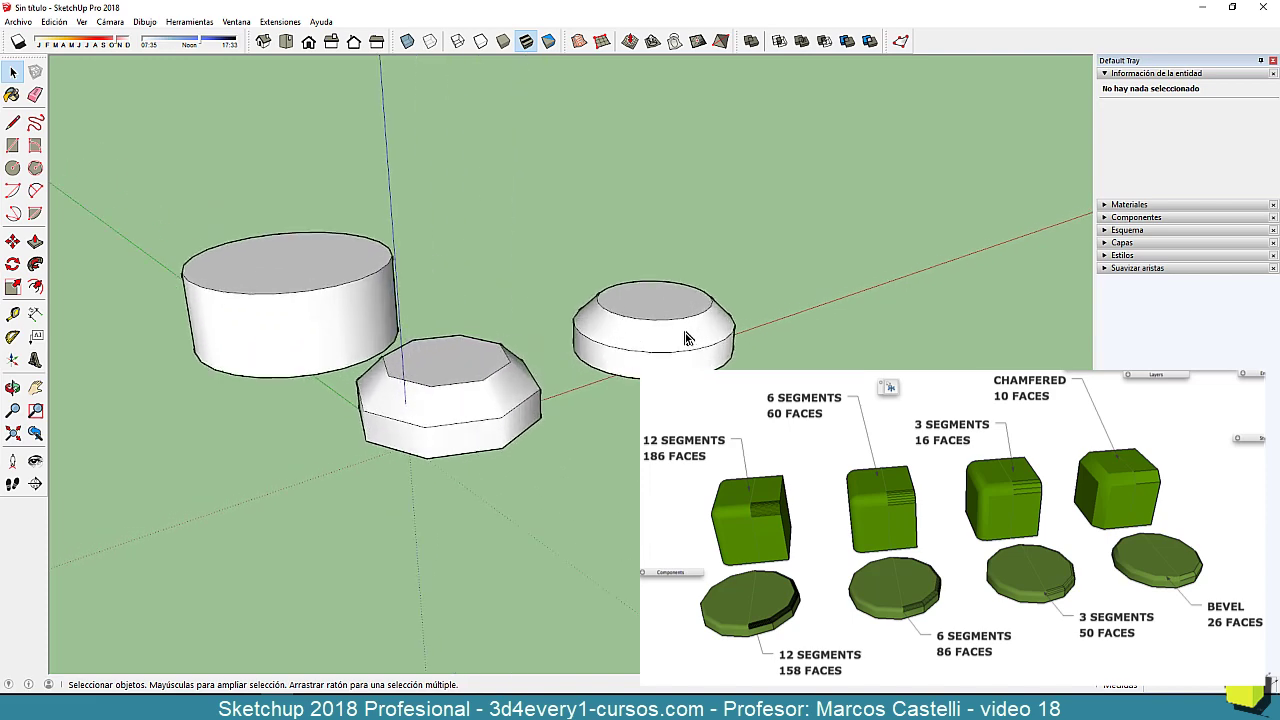
Show the hidden geometry and examine the facets on the cylinder and the two bevelled solids.
scroll(688, 340, "up", 3)
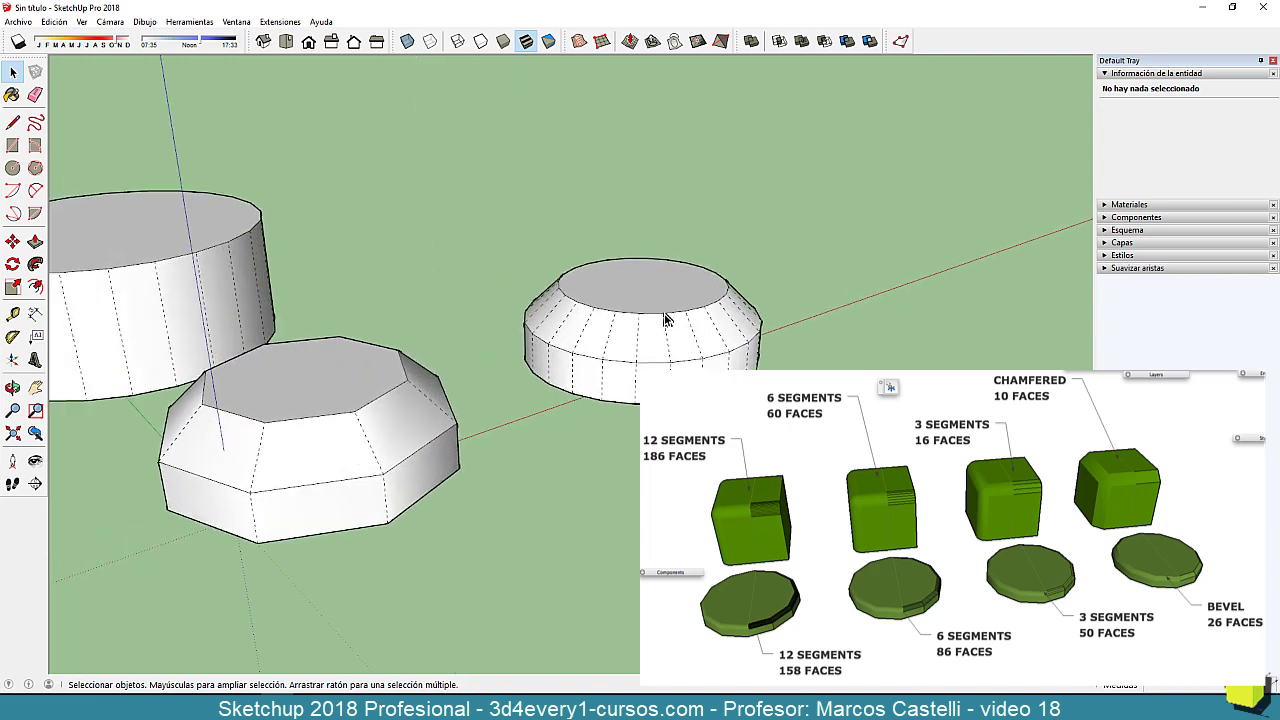
middle_click_drag(697, 357, 680, 309)
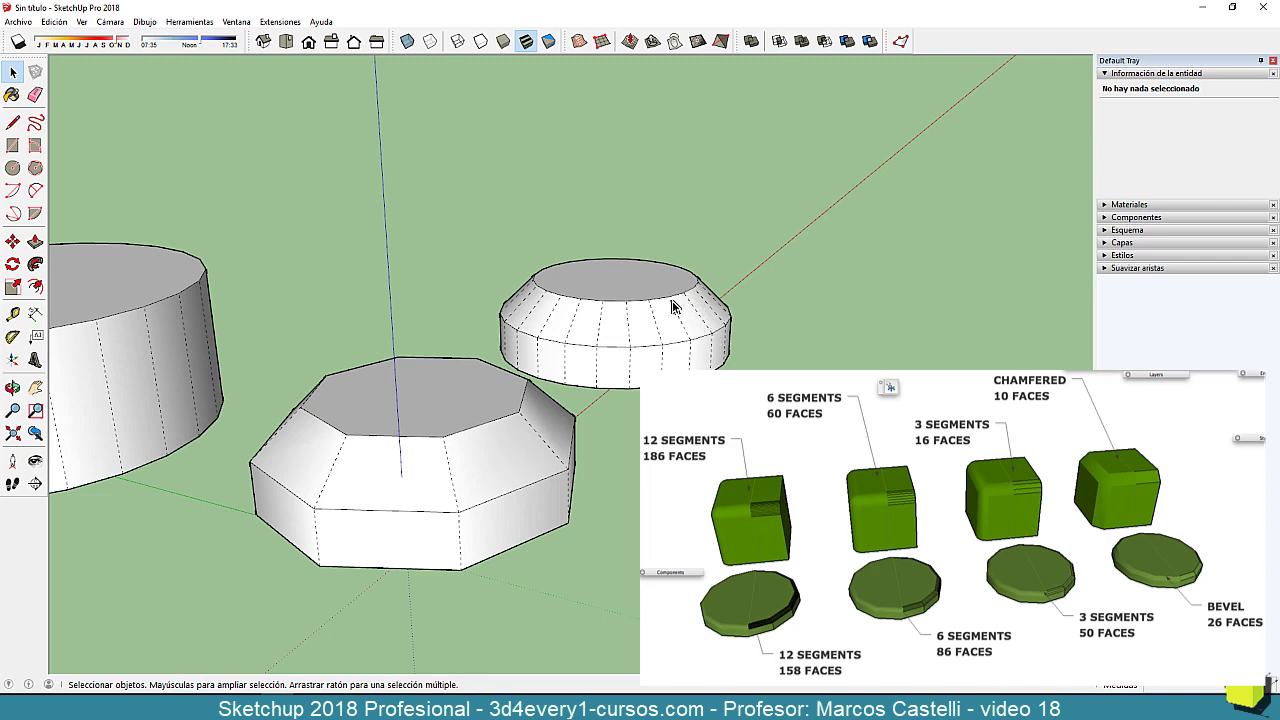
scroll(666, 306, "down", 3)
scroll(690, 360, "down", 2)
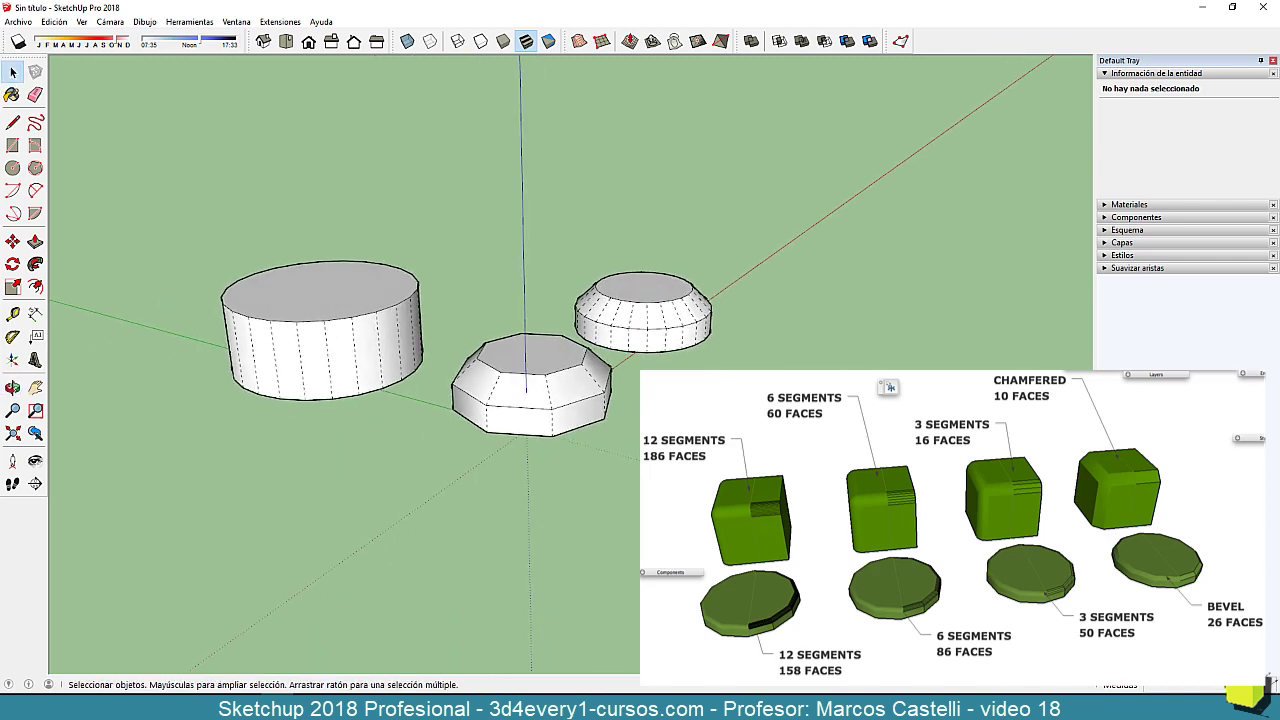
middle_click_drag(690, 385, 772, 386)
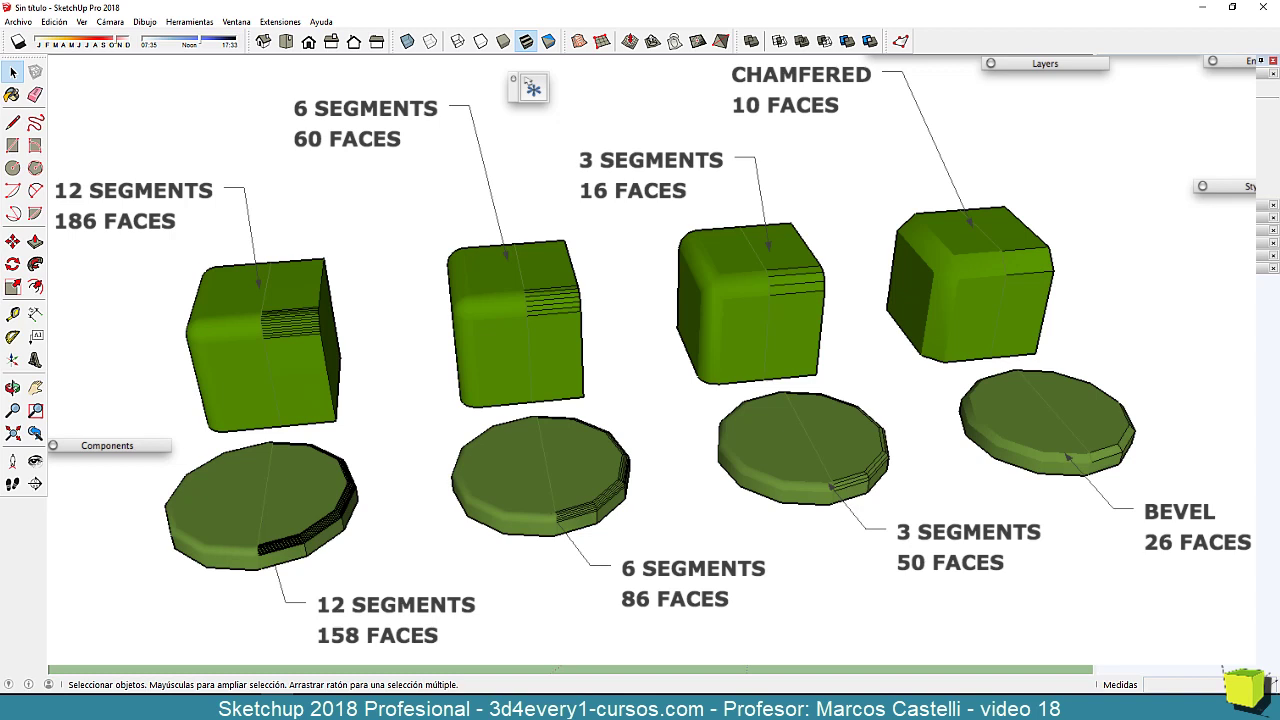
key("o")
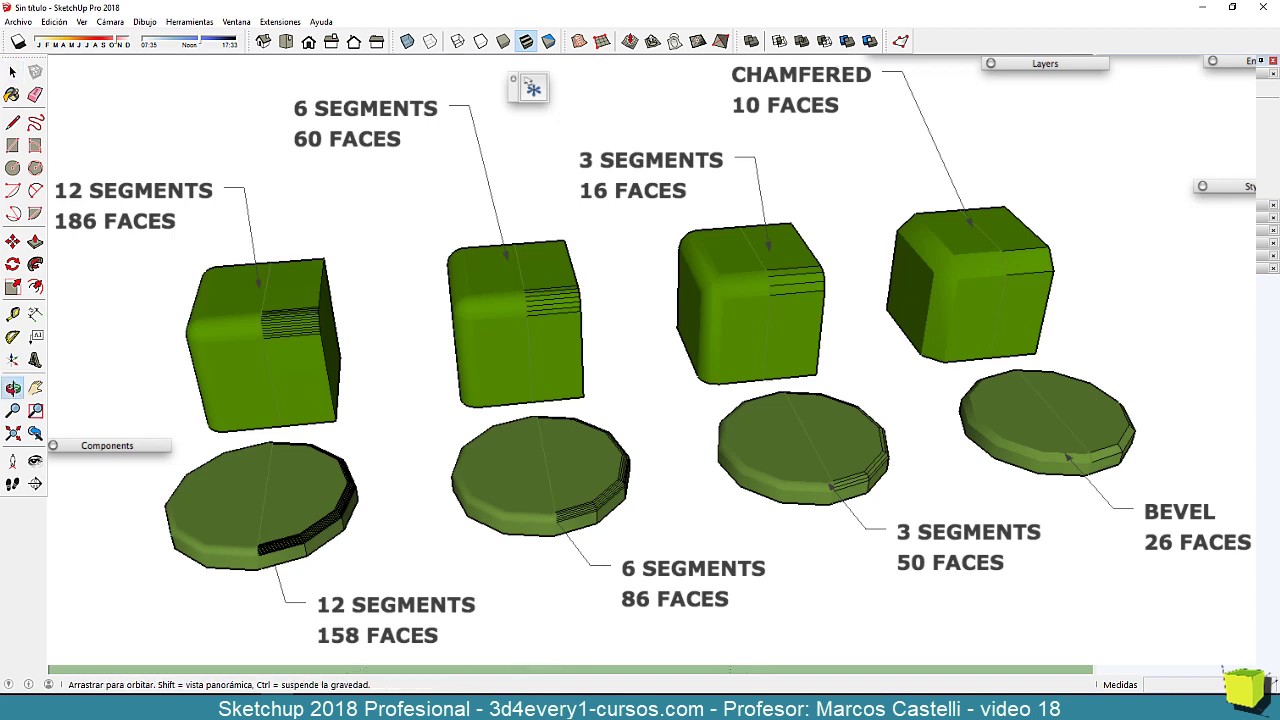
key("space")
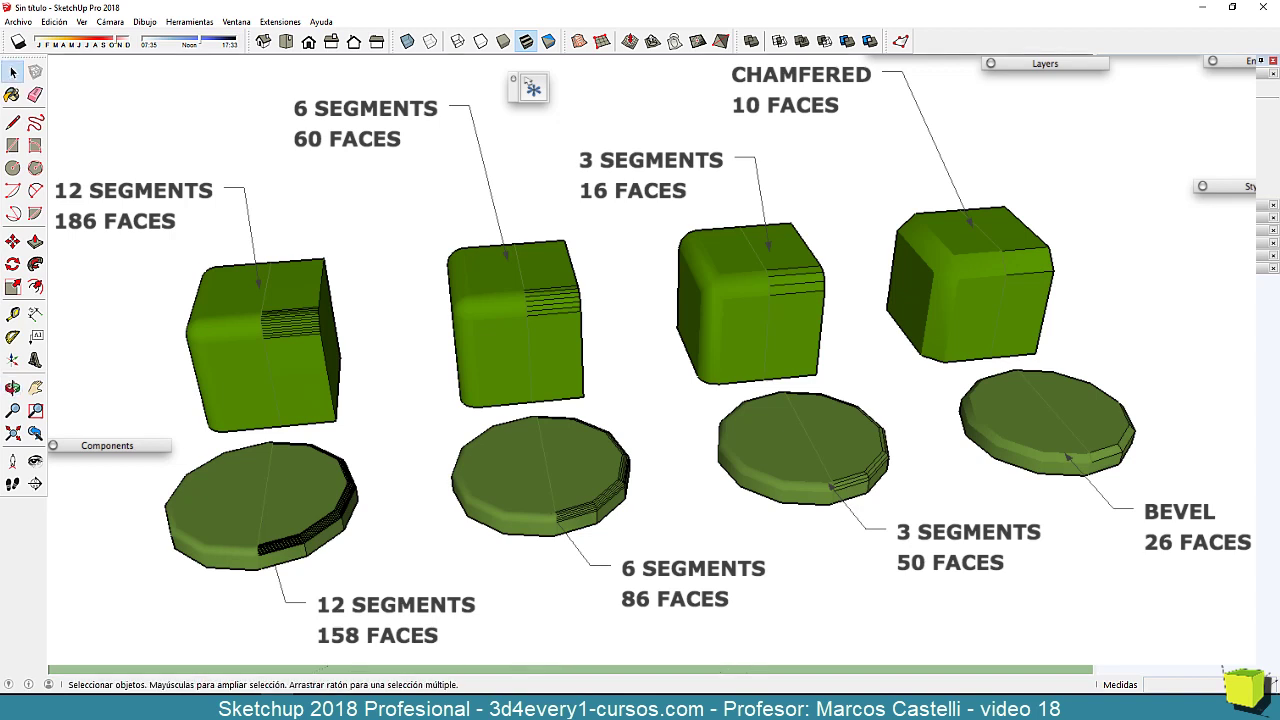
Draw edges of about 31.9 m across each bevel facet of the octagonal solid, closing a ring midway up the bevel.
key("l")
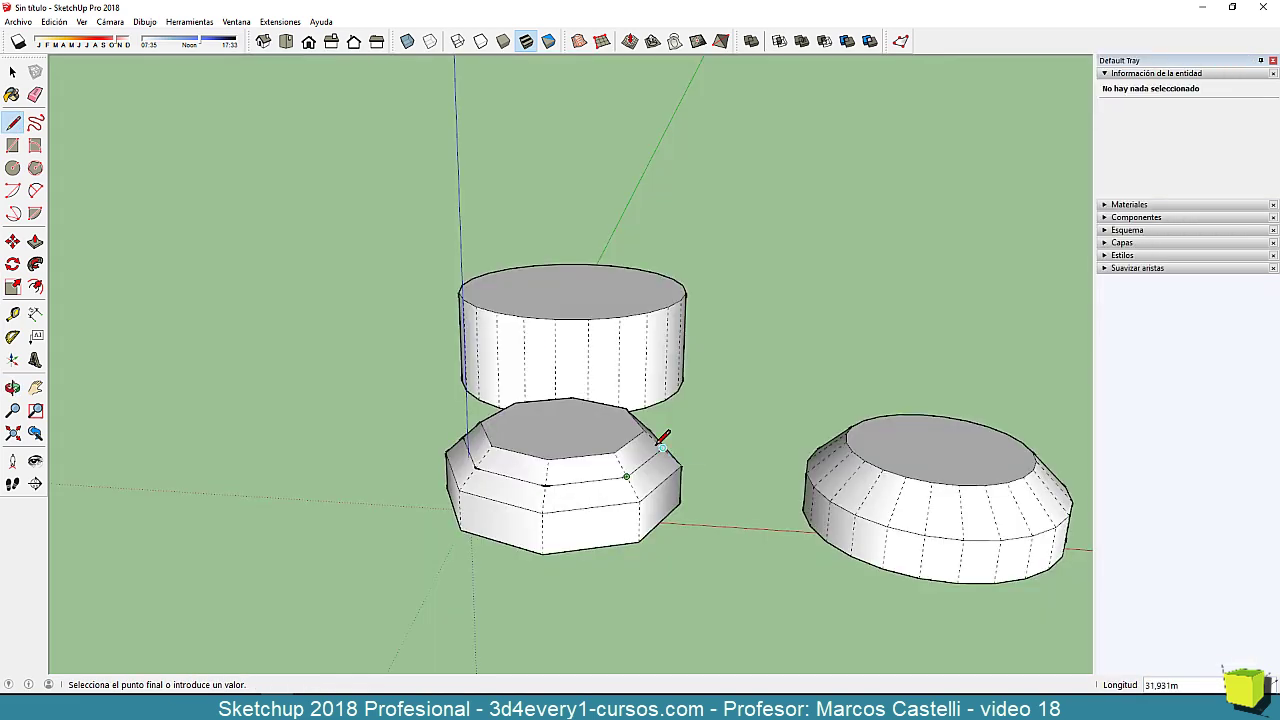
middle_click_drag(660, 440, 528, 486)
key("Escape")
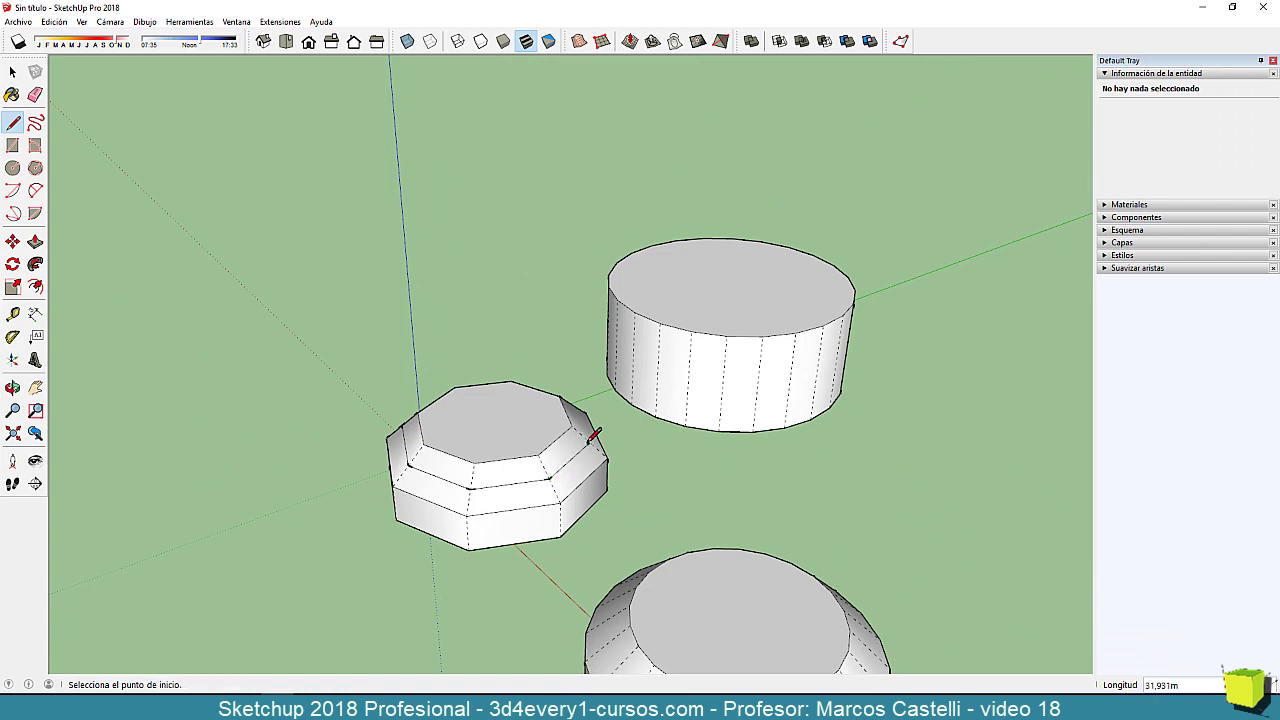
middle_click_drag(600, 448, 1060, 410)
scroll(605, 292, "up", 3)
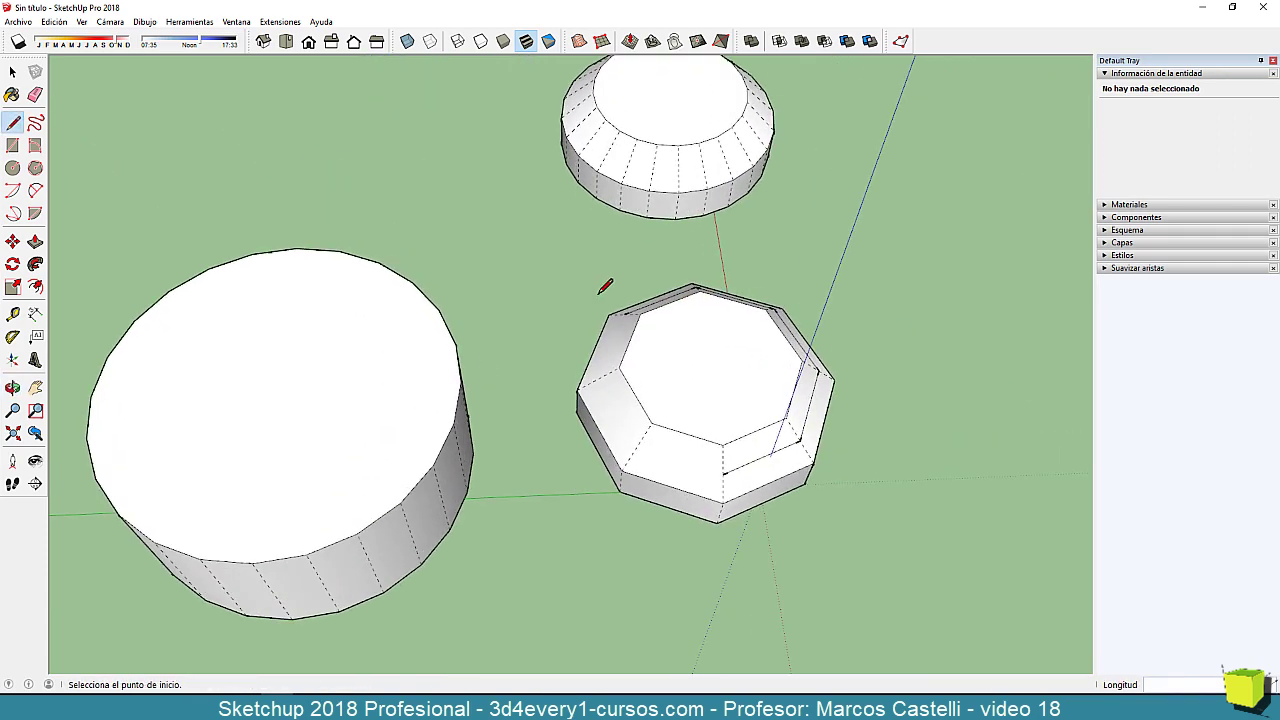
left_click(627, 317)
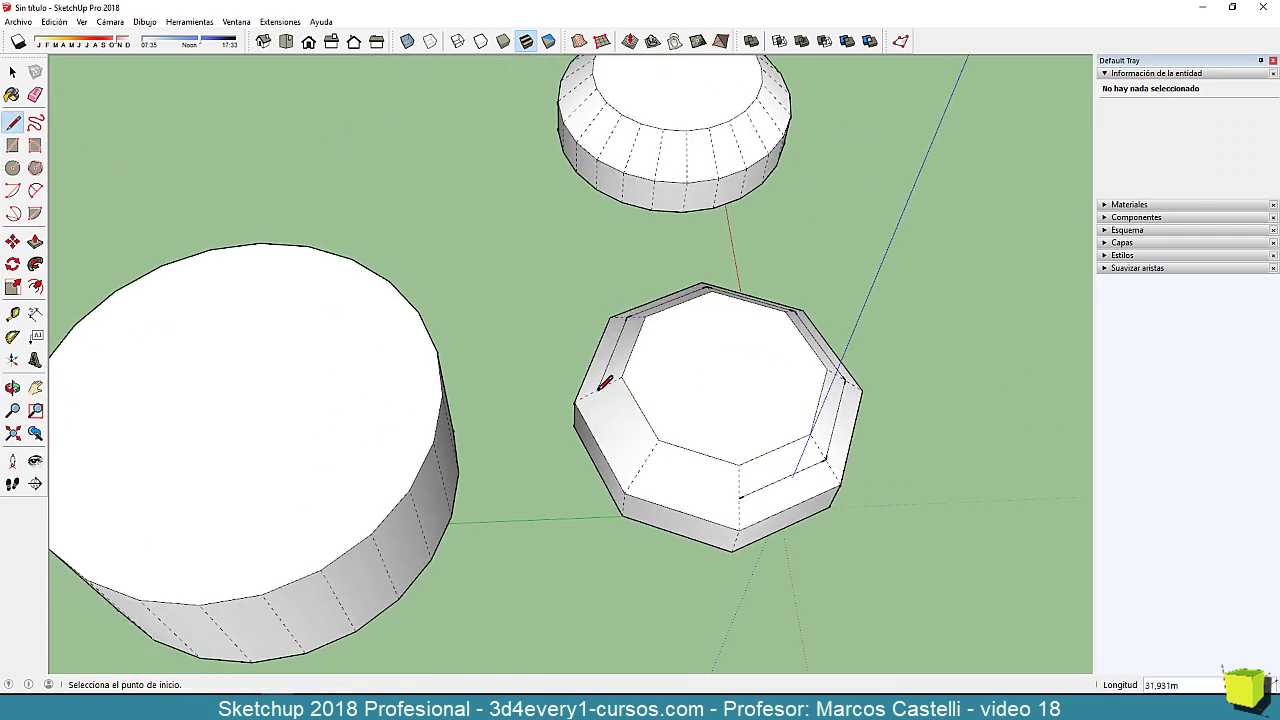
left_click(600, 388)
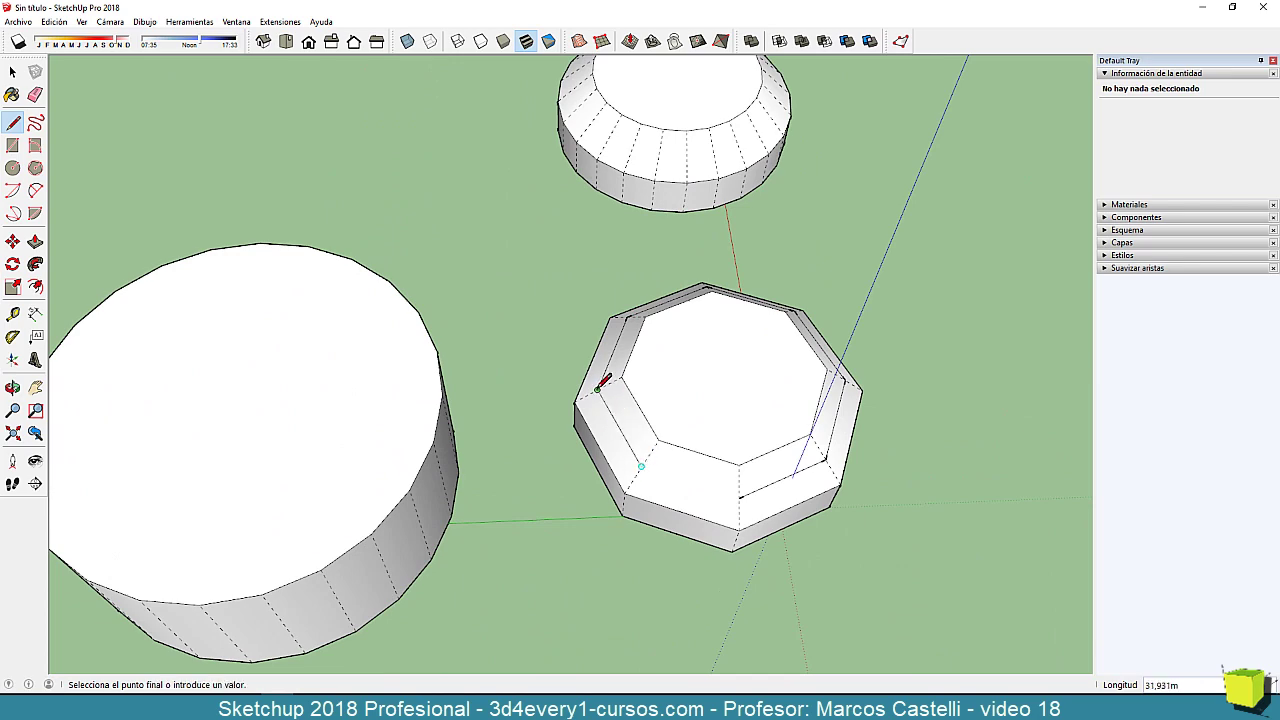
left_click(641, 466)
left_click(740, 497)
Select the eight edges of the ring on the octagonal solid's bevel and move them up about 2.44 m.
middle_click_drag(785, 473, 820, 316)
key("space")
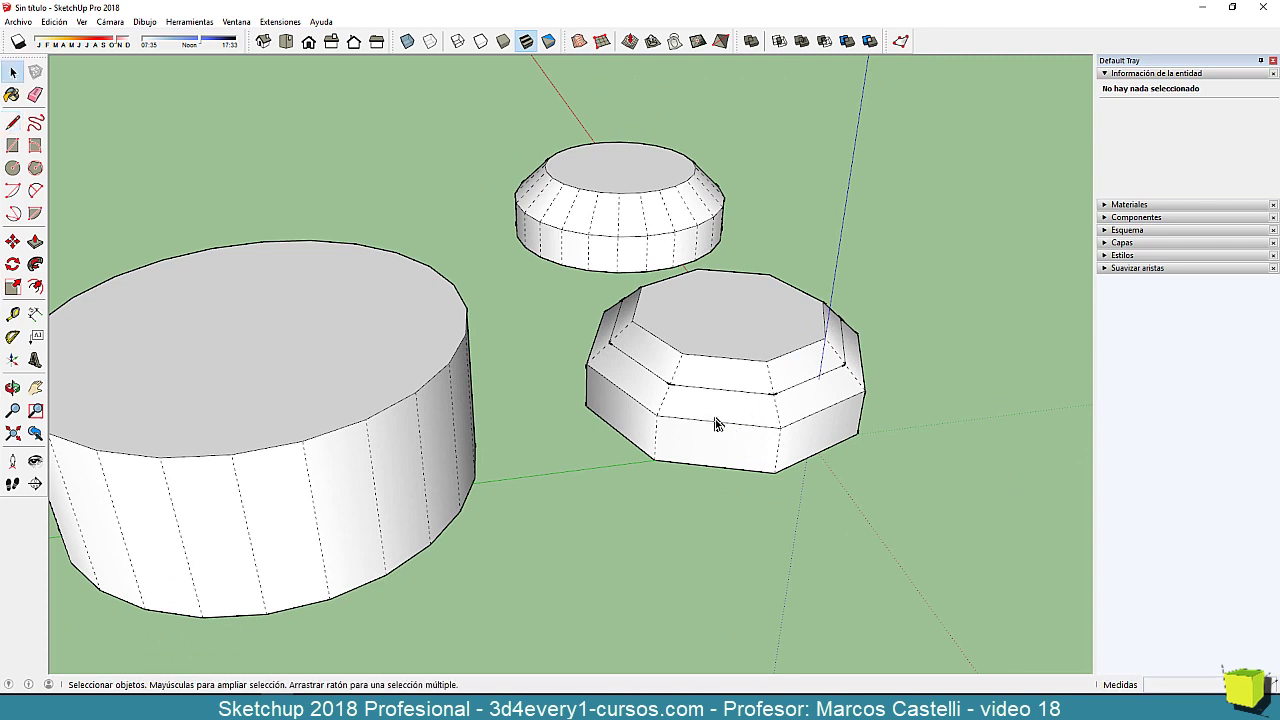
left_click(720, 390)
left_click(812, 386, "shift")
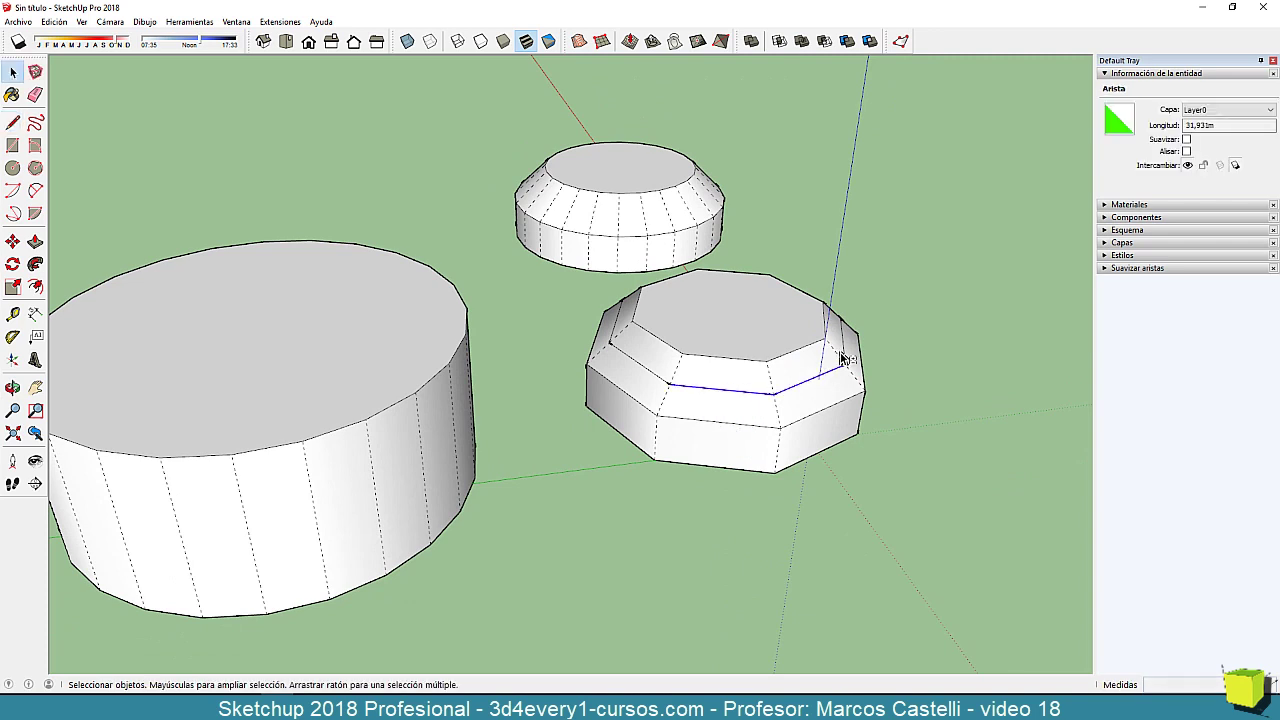
left_click(836, 360, "shift")
middle_click_drag(580, 397, 670, 388)
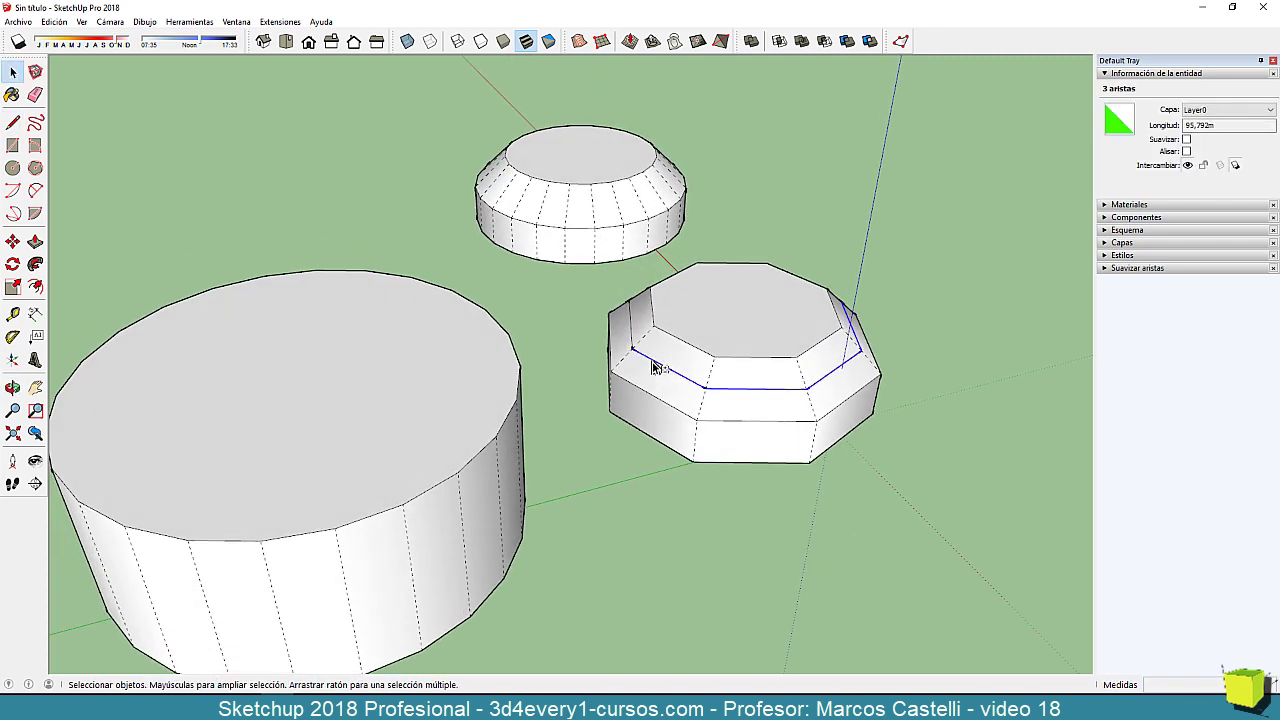
left_click(637, 330, "shift")
middle_click_drag(885, 410, 526, 424)
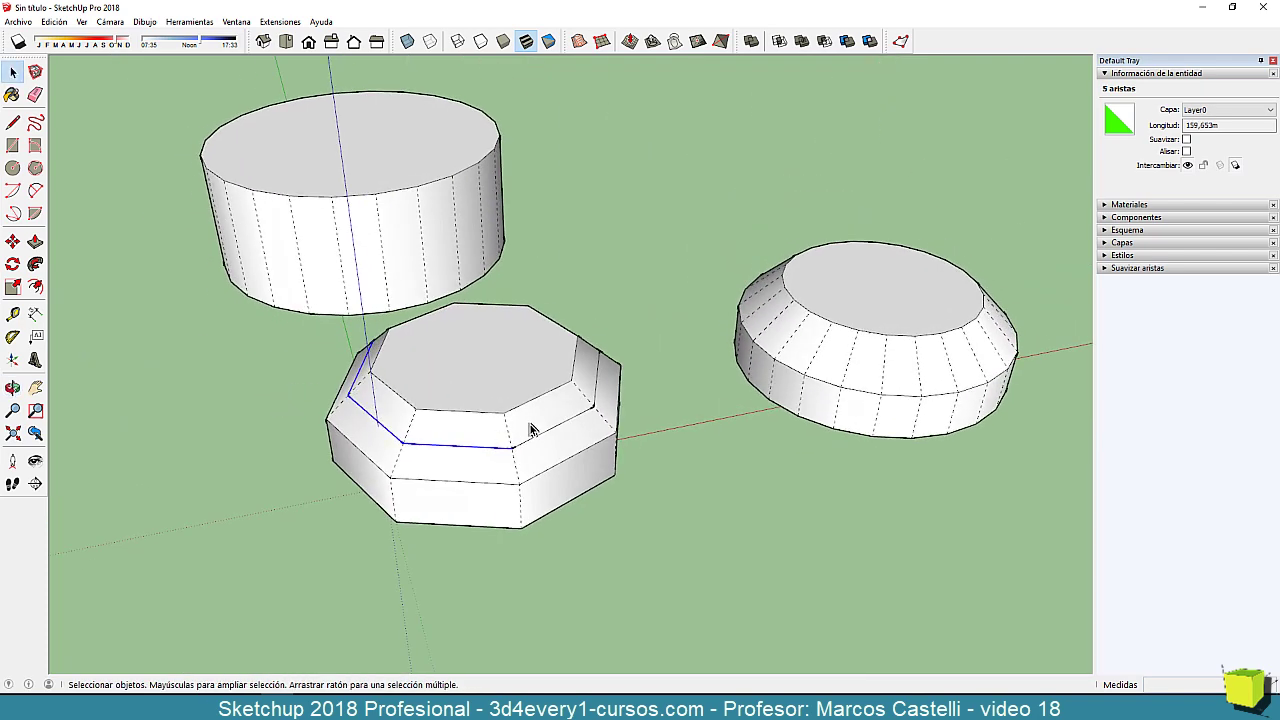
left_click(549, 429, "shift")
left_click(599, 384, "shift")
left_click(600, 392, "shift")
middle_click_drag(642, 420, 617, 385)
left_click(532, 332, "shift")
key("m")
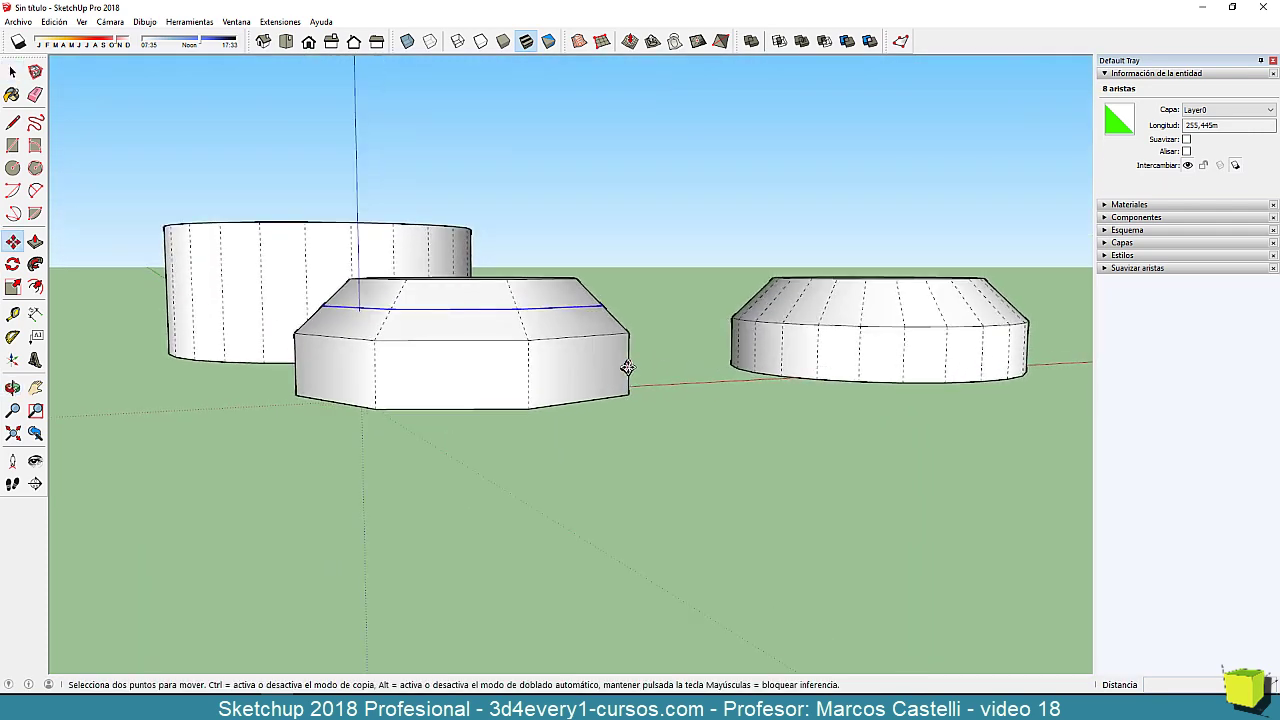
left_click(627, 360)
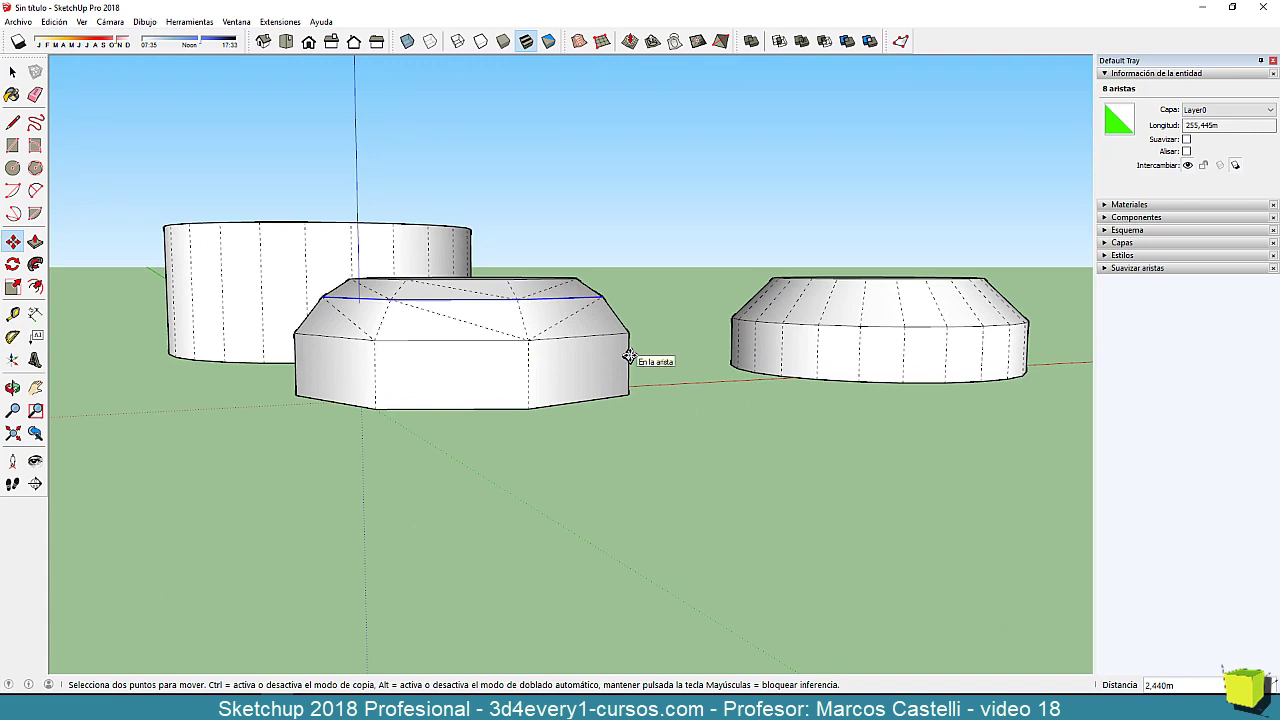
Try moving the octagonal solid's top face up by about 5 m.
scroll(640, 358, "up", 1)
middle_click_drag(479, 341, 711, 403)
scroll(648, 389, "down", 1)
middle_click_drag(683, 474, 850, 354)
key("space")
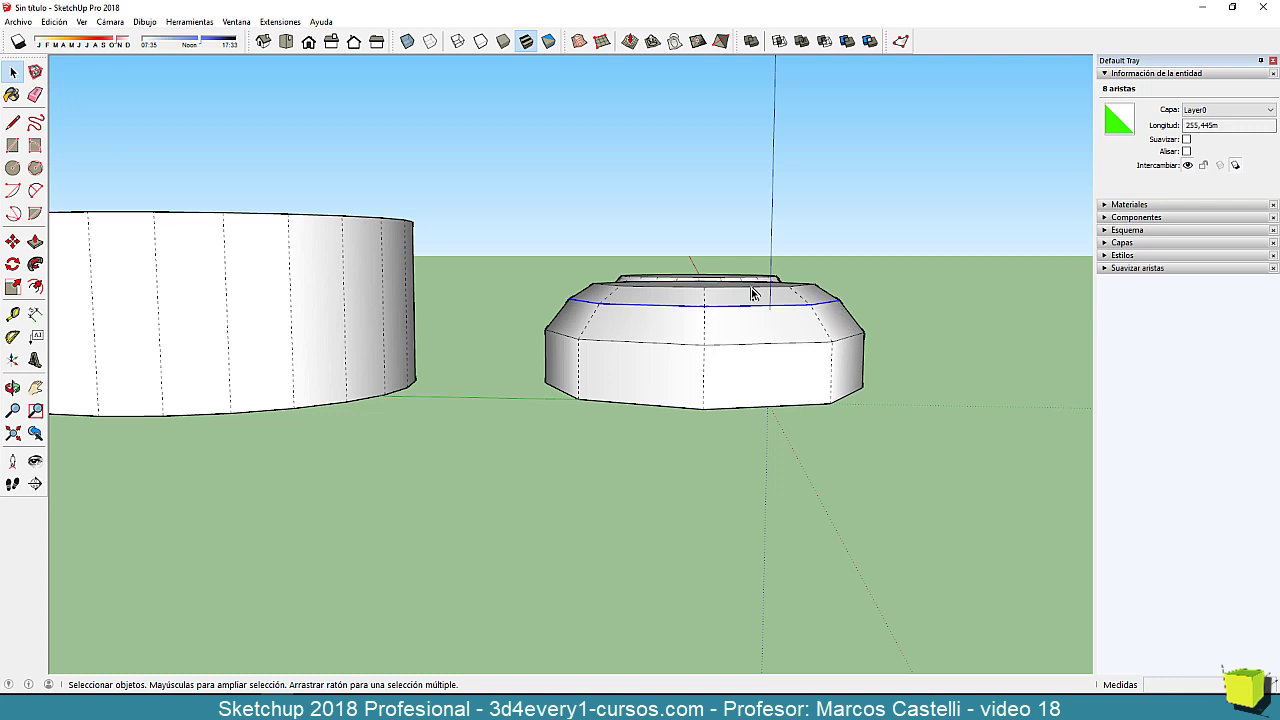
middle_click_drag(747, 359, 737, 411)
left_click(726, 343)
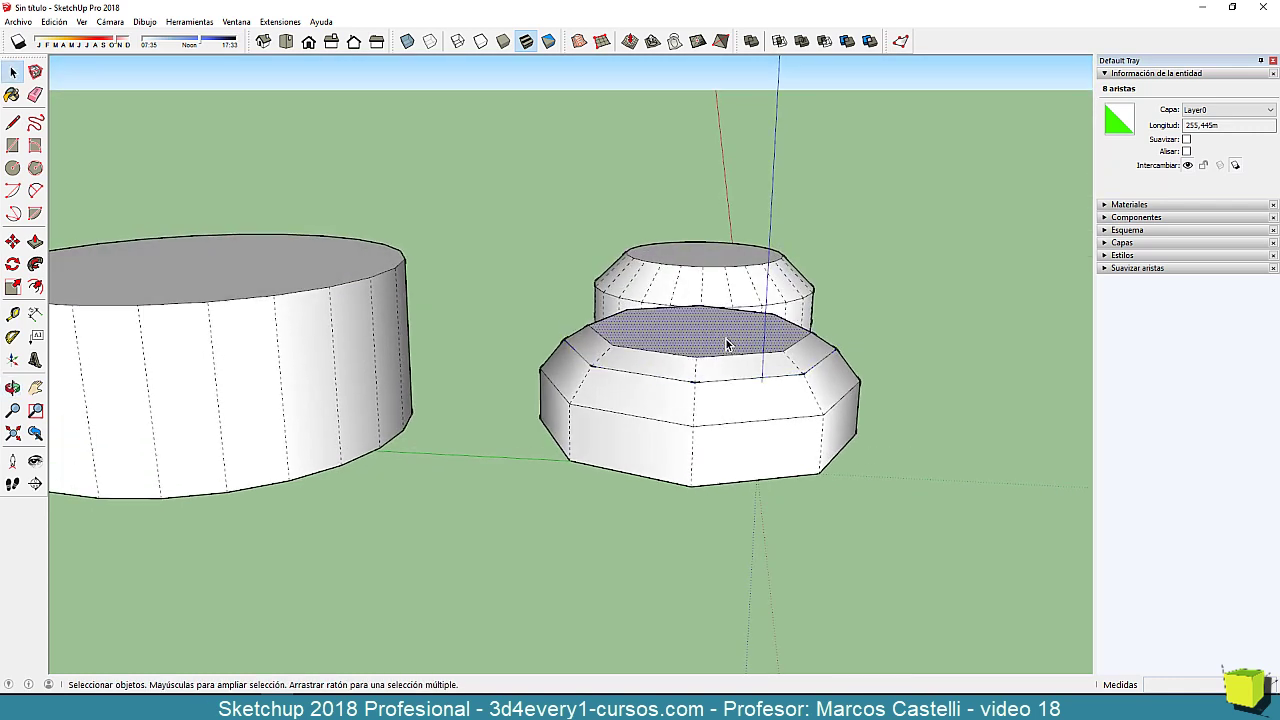
key("m")
left_click(821, 439)
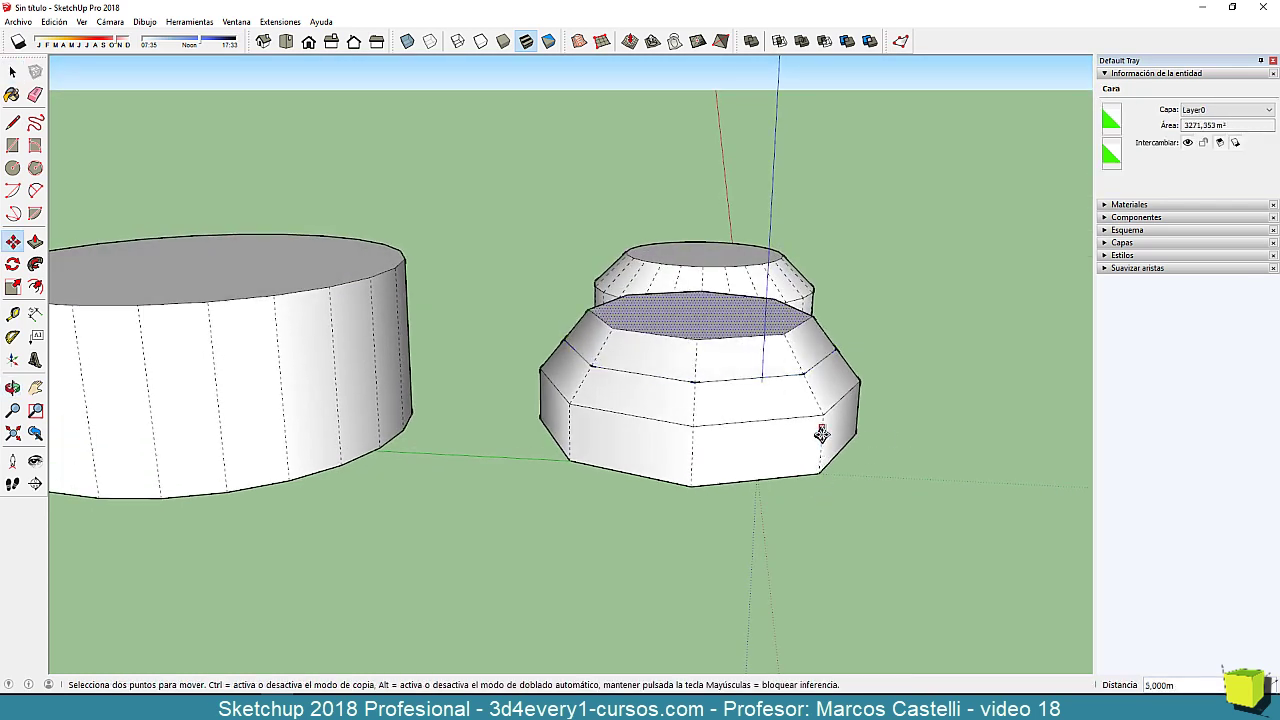
left_click(821, 436)
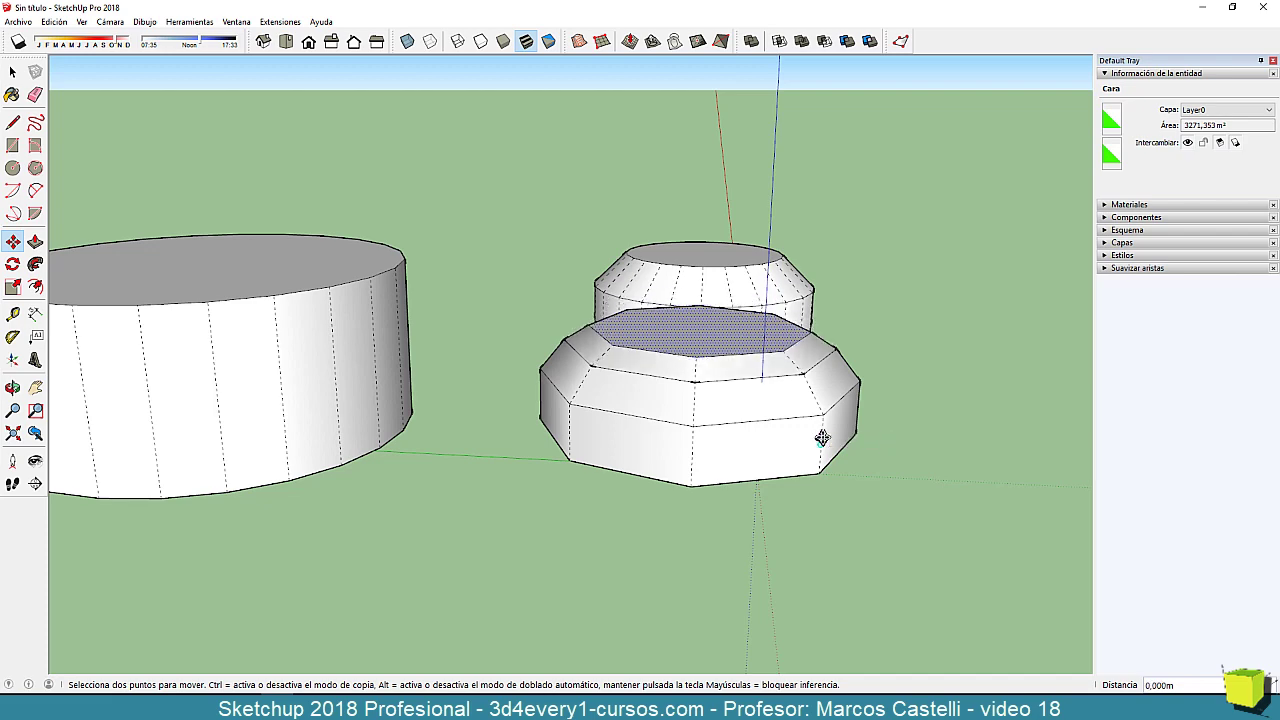
Examine the octagonal solid's divided bevel, picking out the upper and lower facets on one side.
middle_click_drag(823, 434, 877, 380)
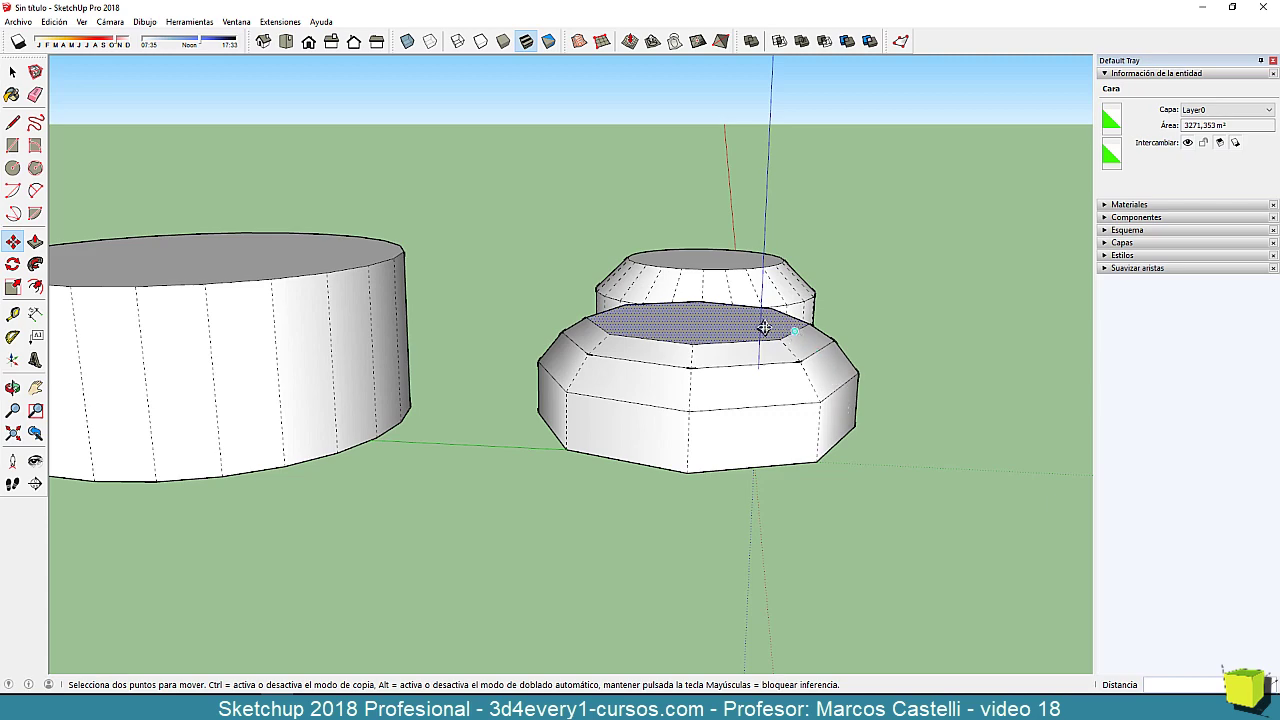
middle_click_drag(811, 429, 523, 457)
scroll(817, 342, "down", 3)
scroll(550, 430, "down", 2)
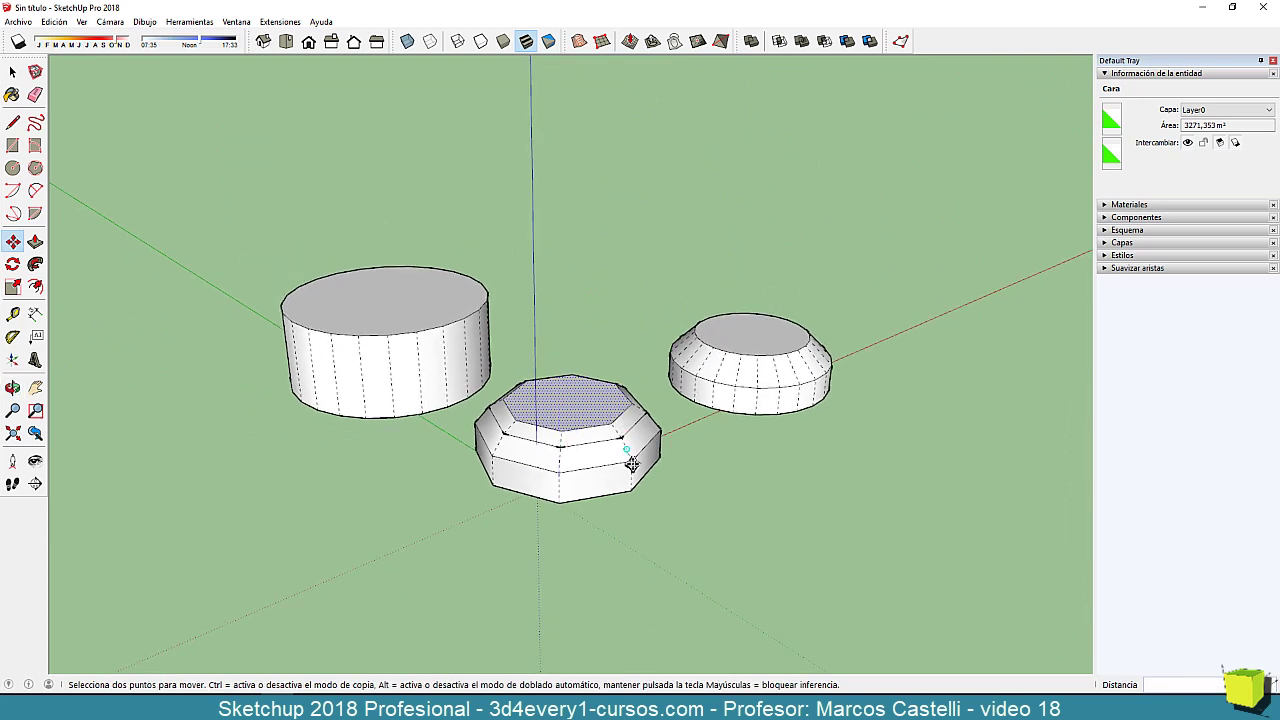
middle_click_drag(634, 466, 645, 497)
key("space")
scroll(630, 480, "up", 2)
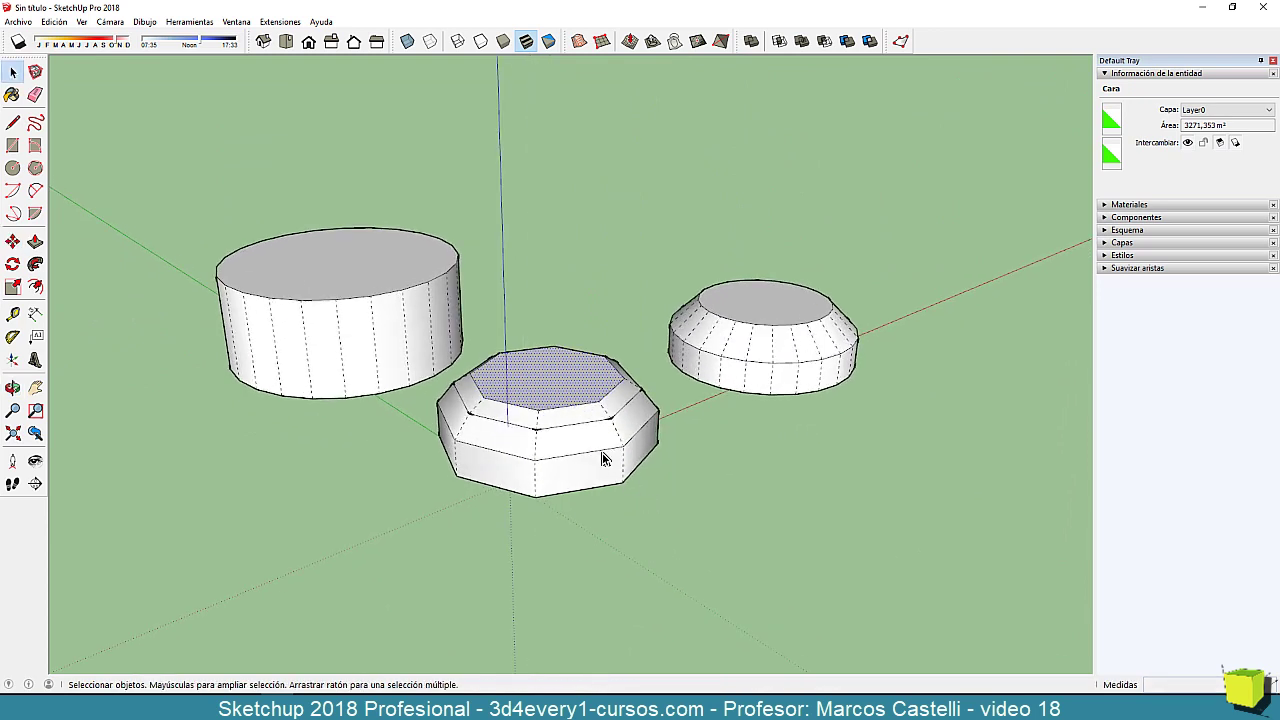
left_click(586, 415)
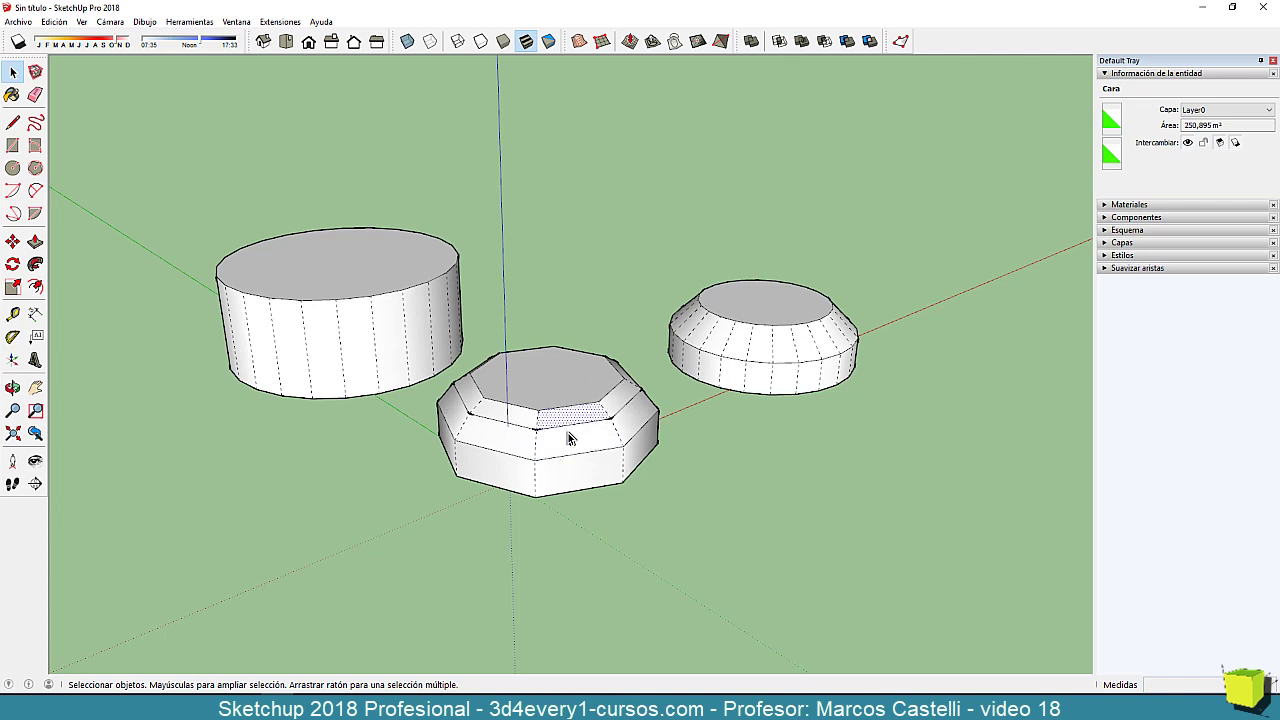
left_click(567, 445)
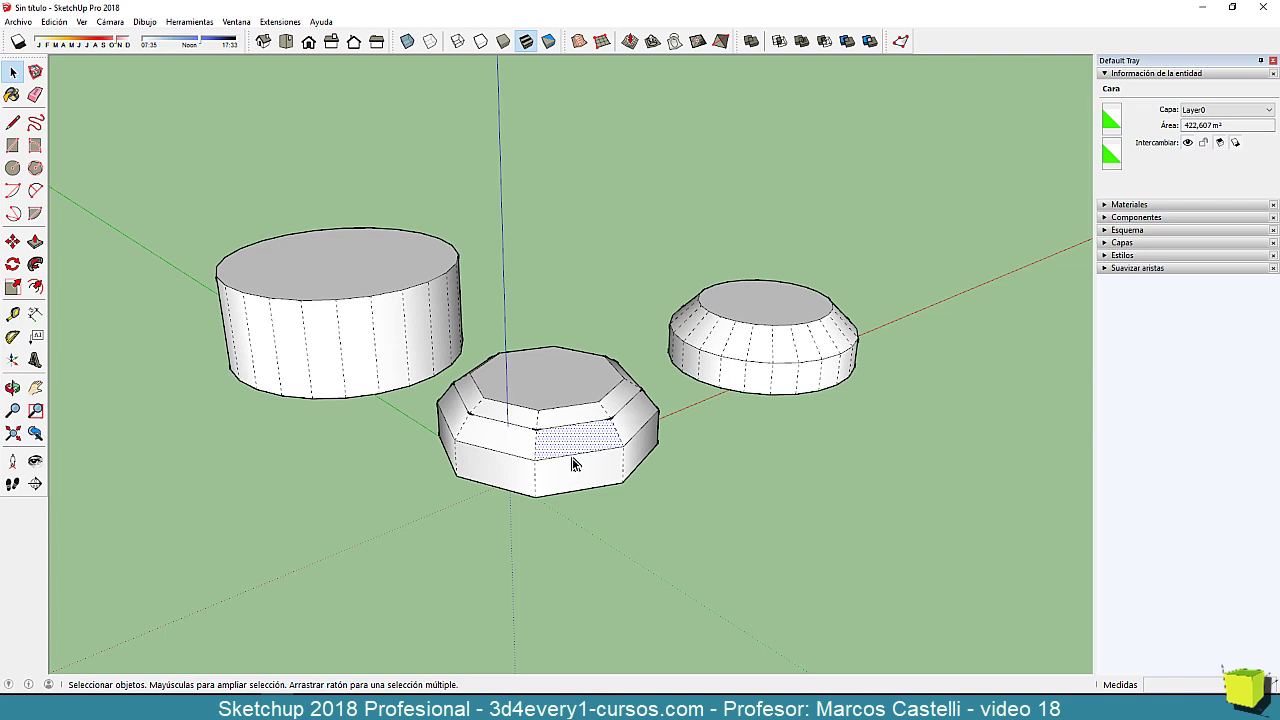
middle_click_drag(603, 480, 572, 499)
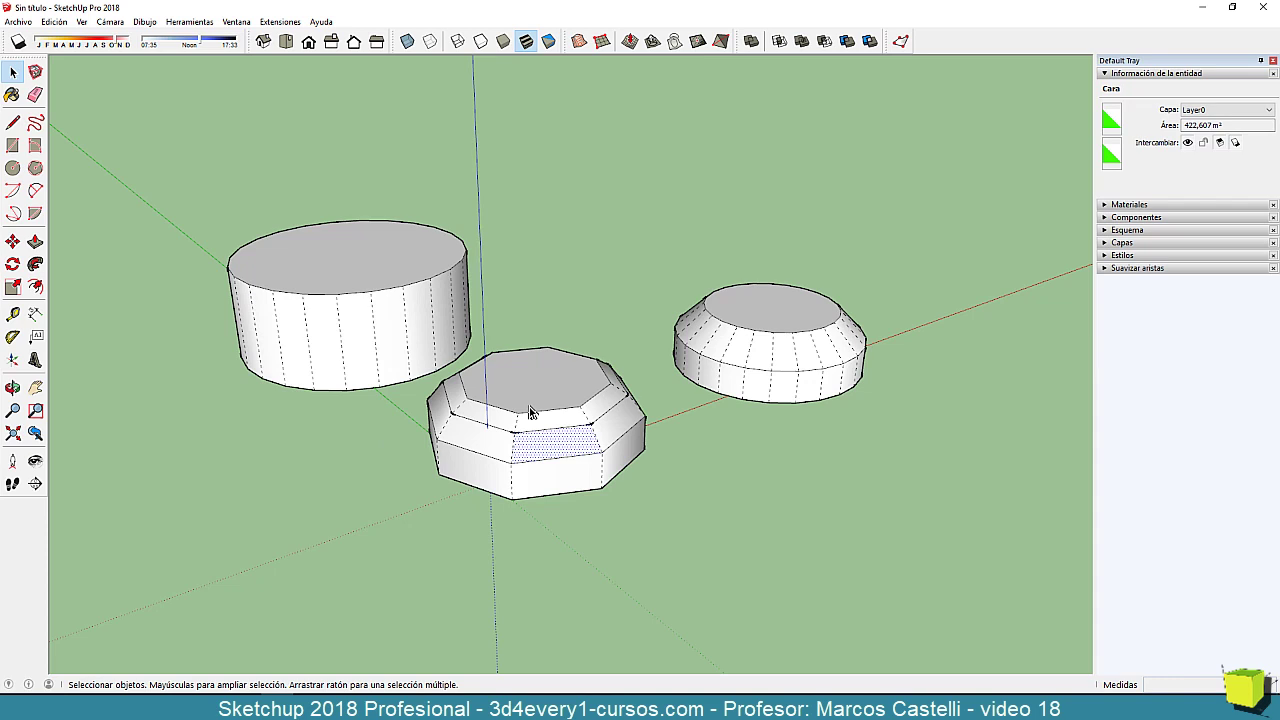
Compare how the cylinder, the divided octagonal bevel and the rounder bevelled solid look from near and far.
scroll(508, 394, "down", 3)
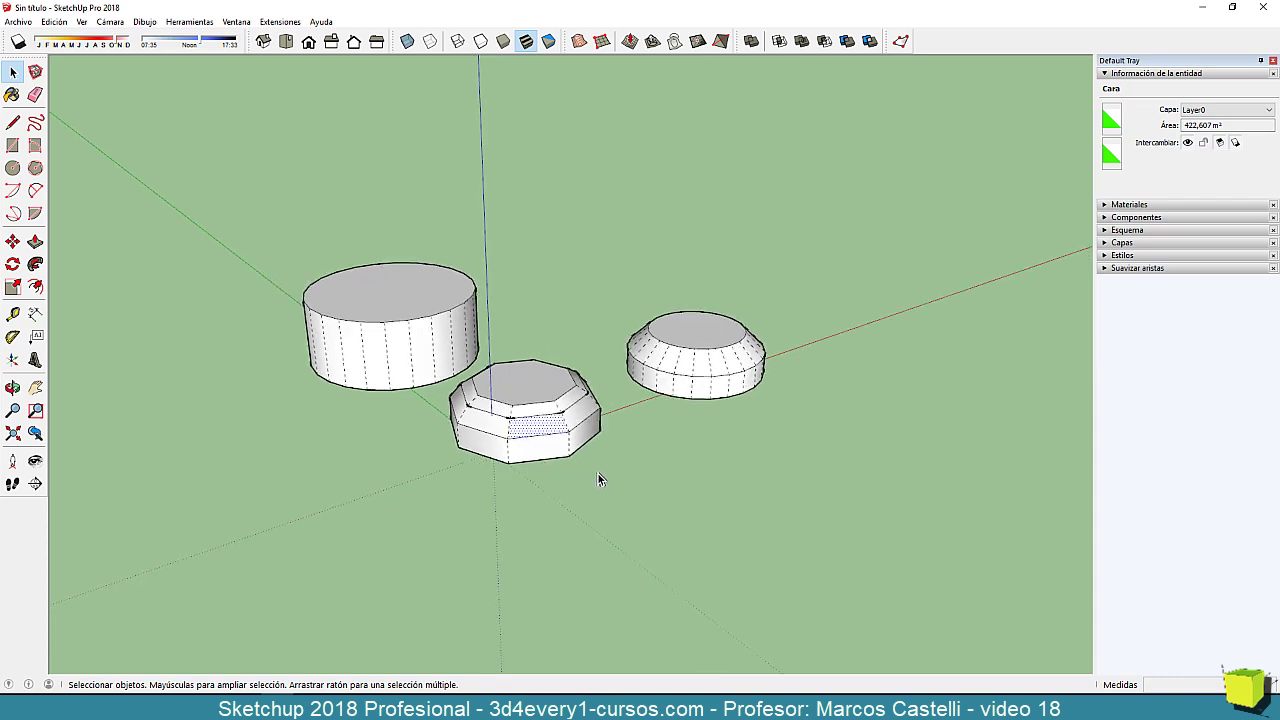
scroll(540, 420, "up", 3)
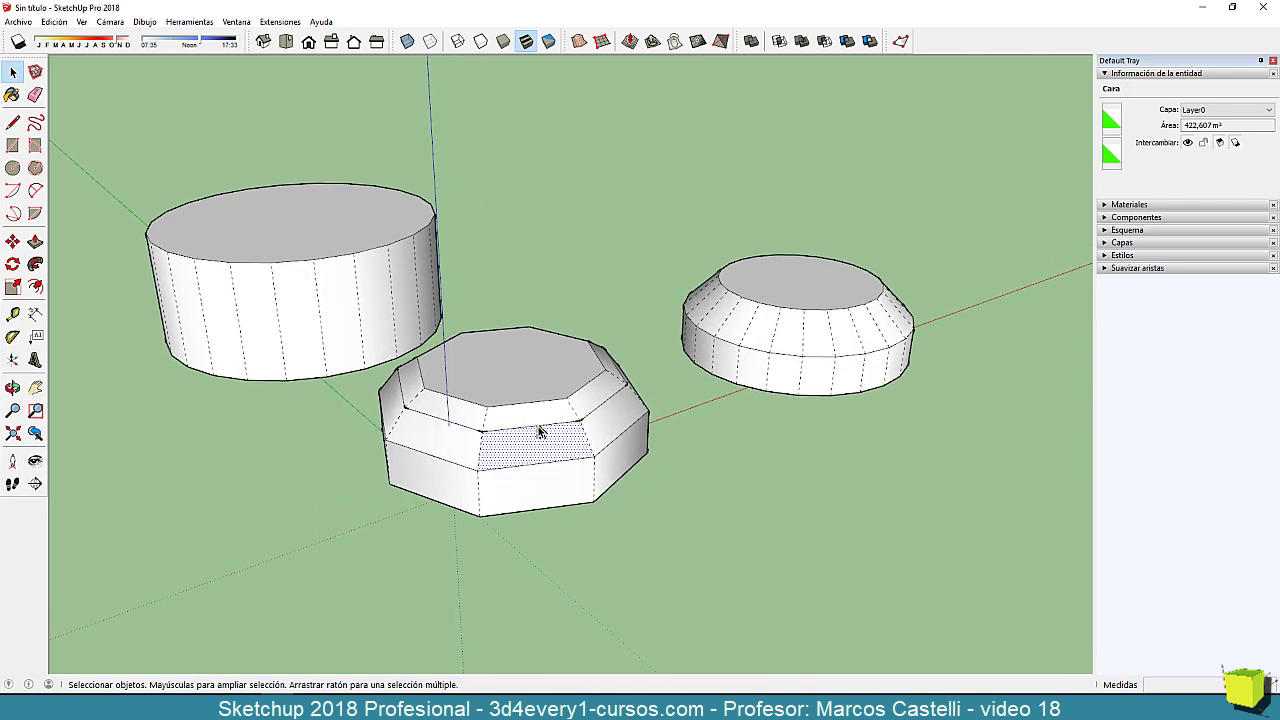
scroll(522, 405, "down", 3)
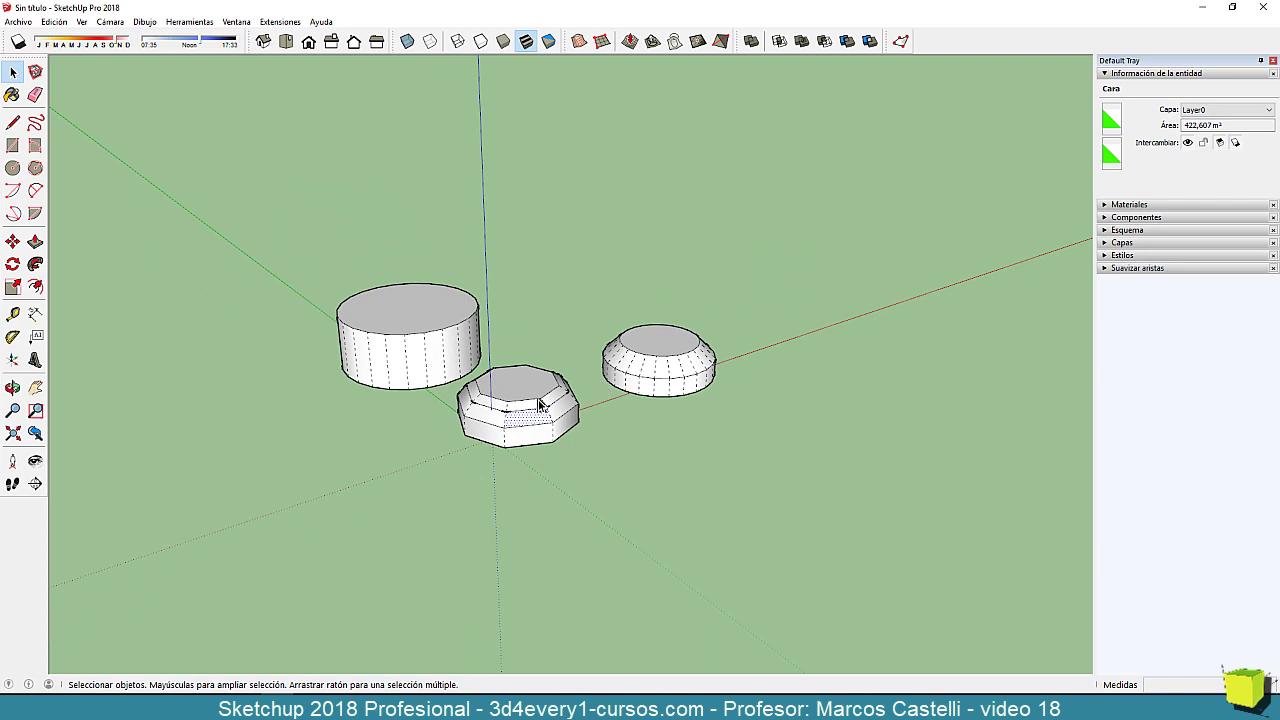
scroll(545, 401, "down", 1)
scroll(545, 403, "down", 8)
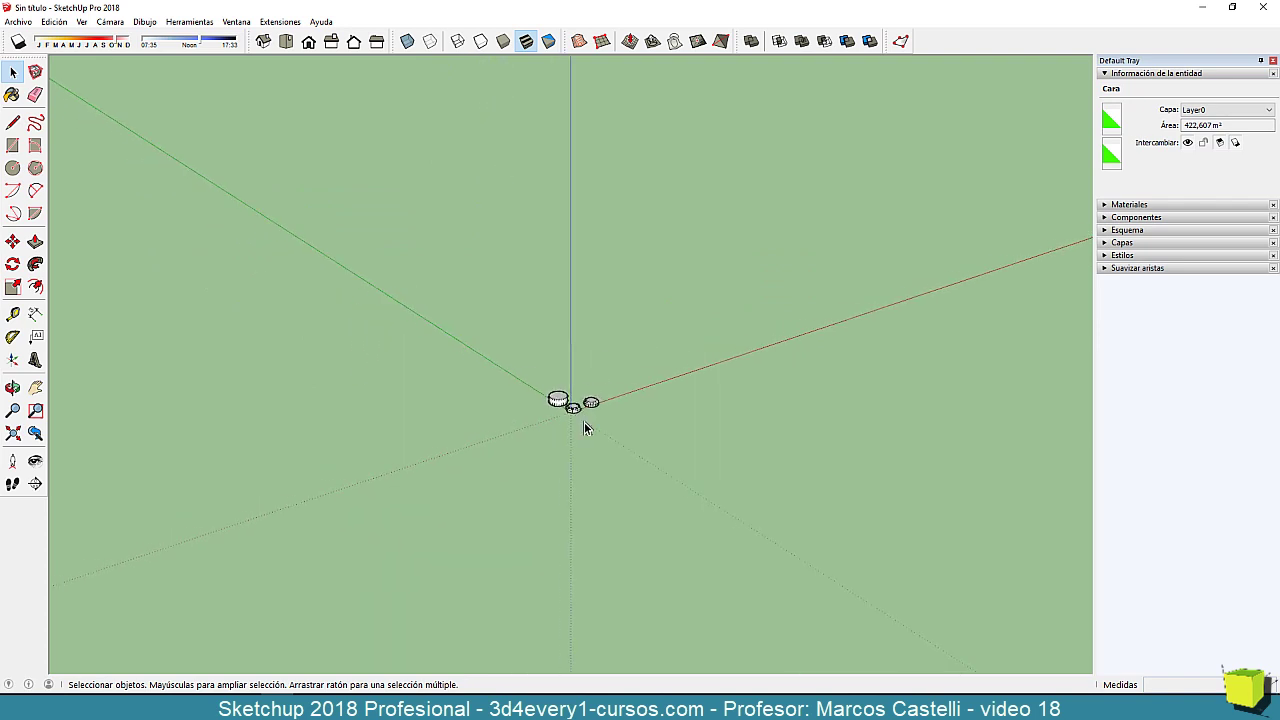
middle_click_drag(734, 563, 608, 554)
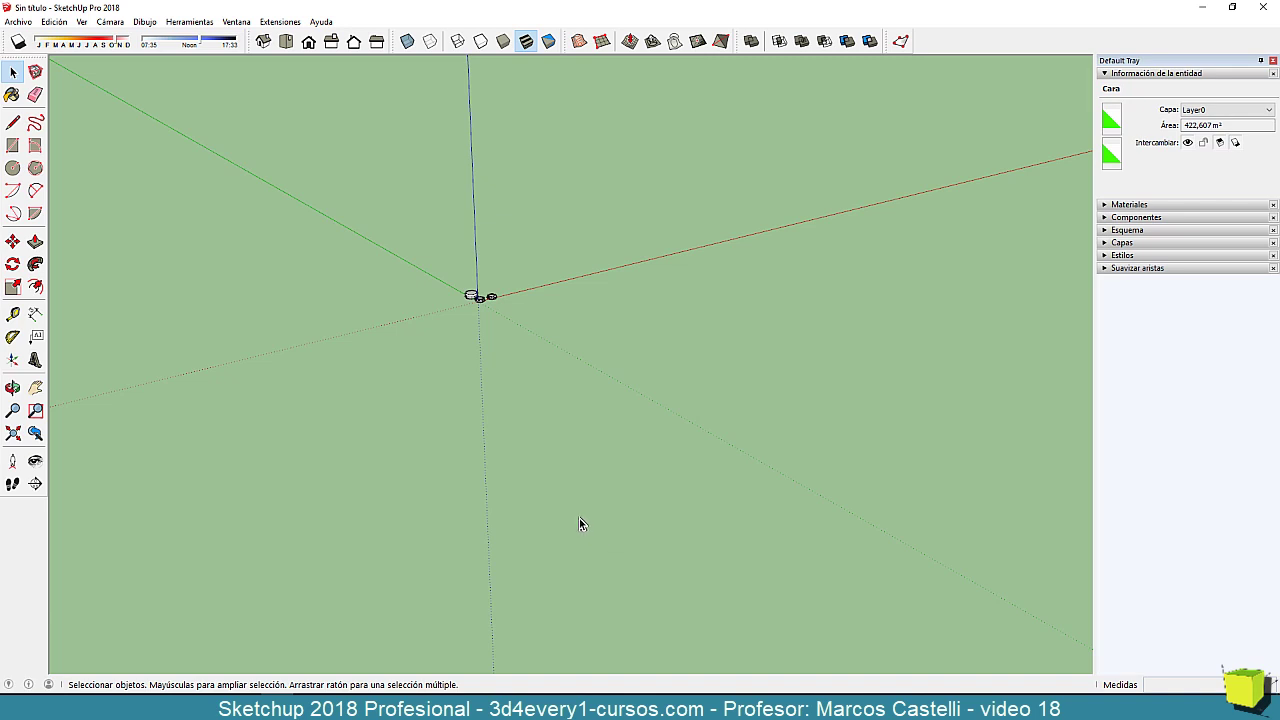
scroll(471, 377, "up", 10)
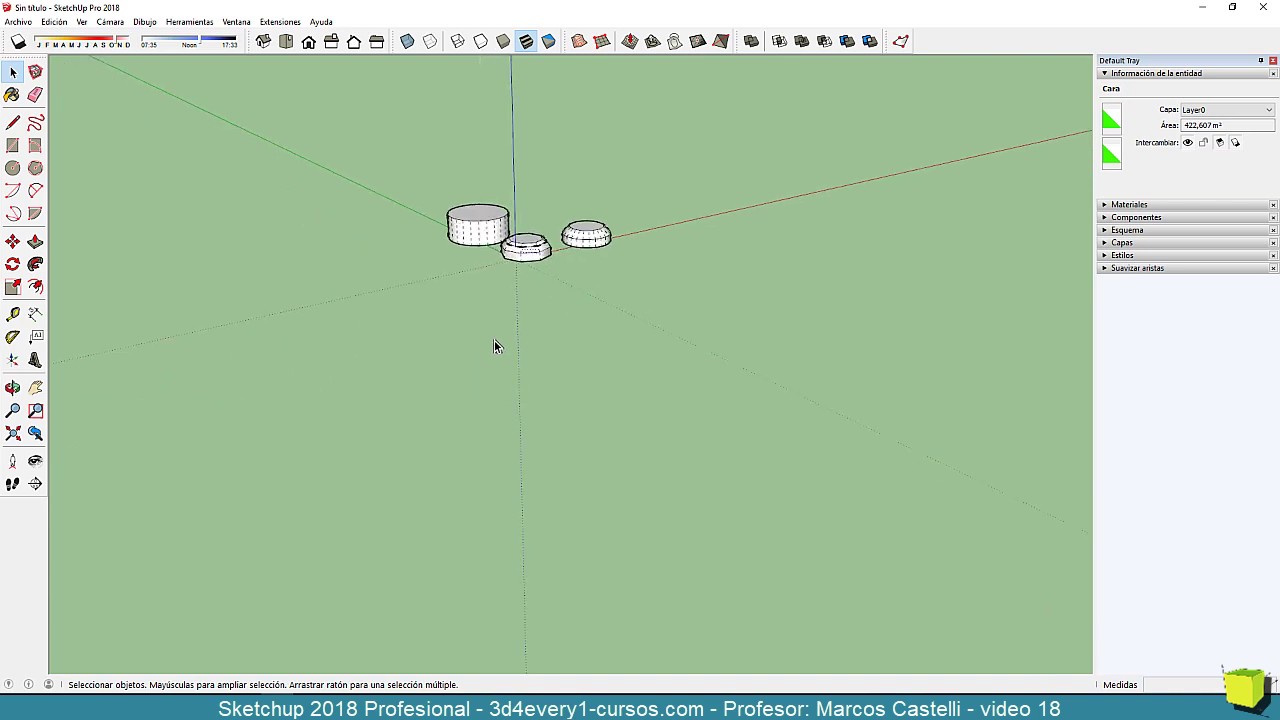
middle_click_drag(566, 343, 580, 442)
scroll(566, 284, "up", 4)
middle_click_drag(566, 284, 603, 349)
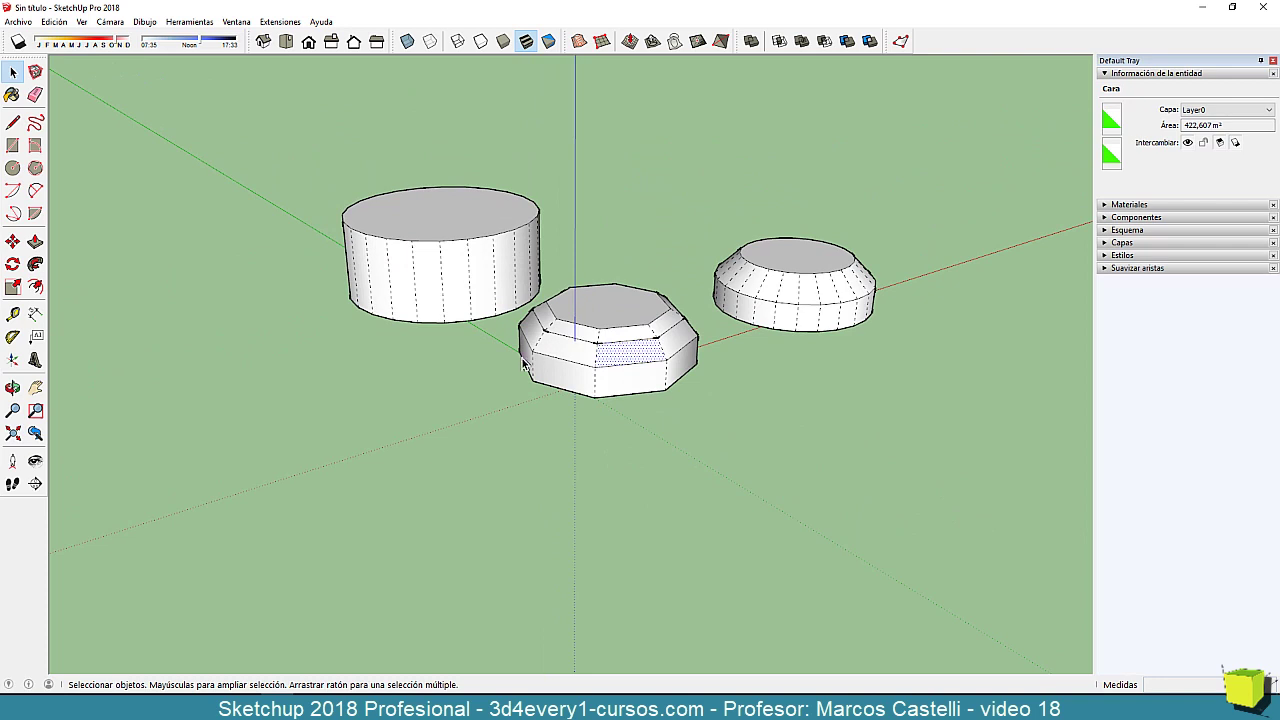
scroll(492, 430, "down", 5)
middle_click_drag(575, 568, 549, 430)
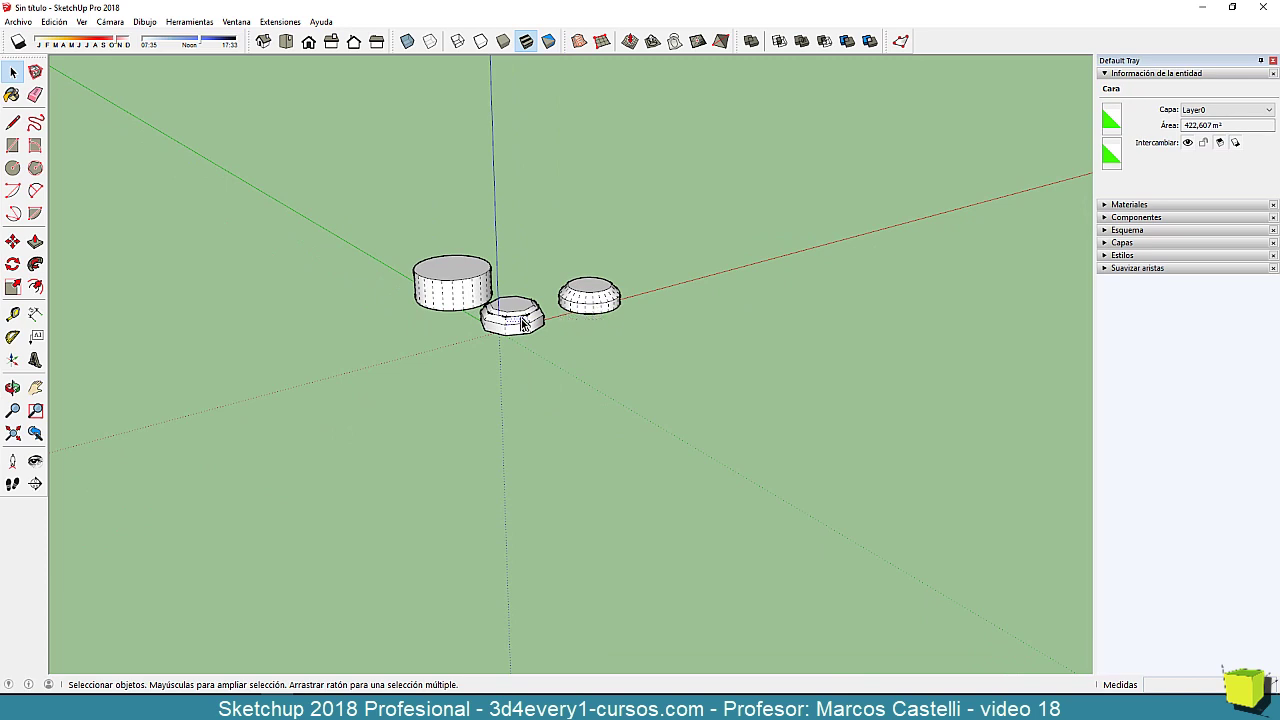
Clear the selection, expand the Suavizar aristas settings and check which tray panels are enabled.
left_click(612, 388)
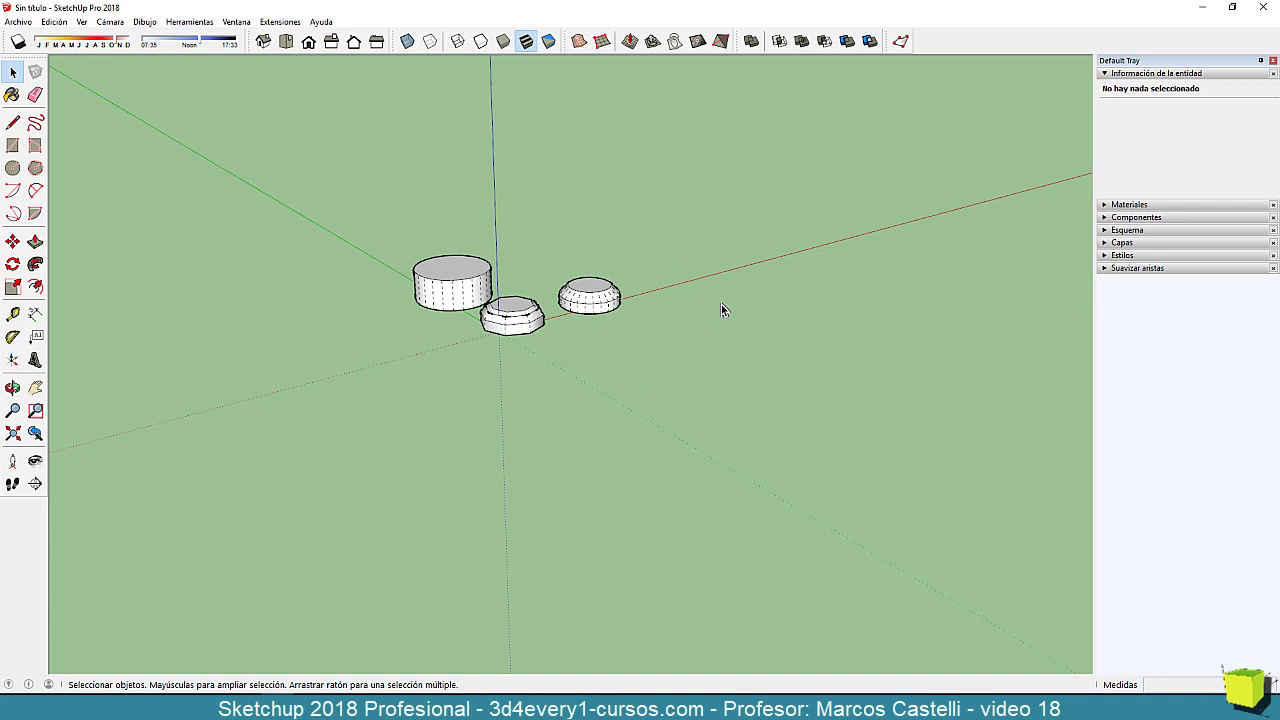
left_click(1112, 270)
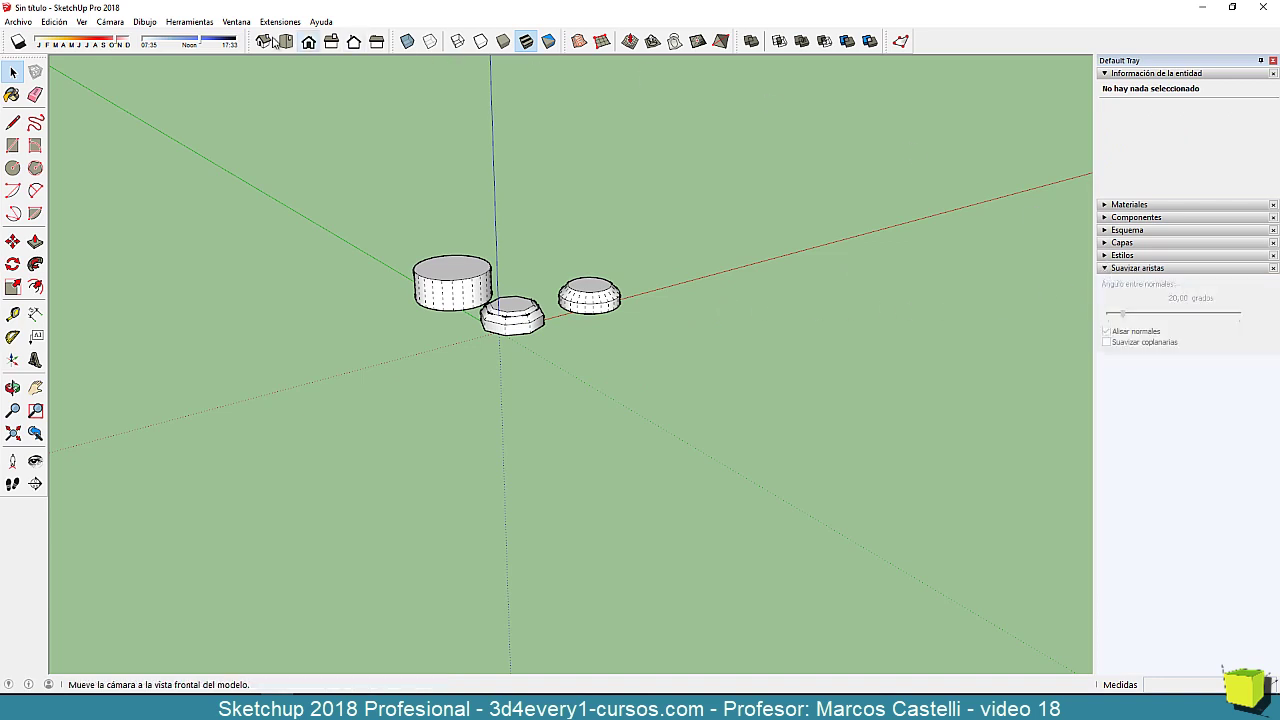
left_click(236, 21)
mouse_move(246, 40)
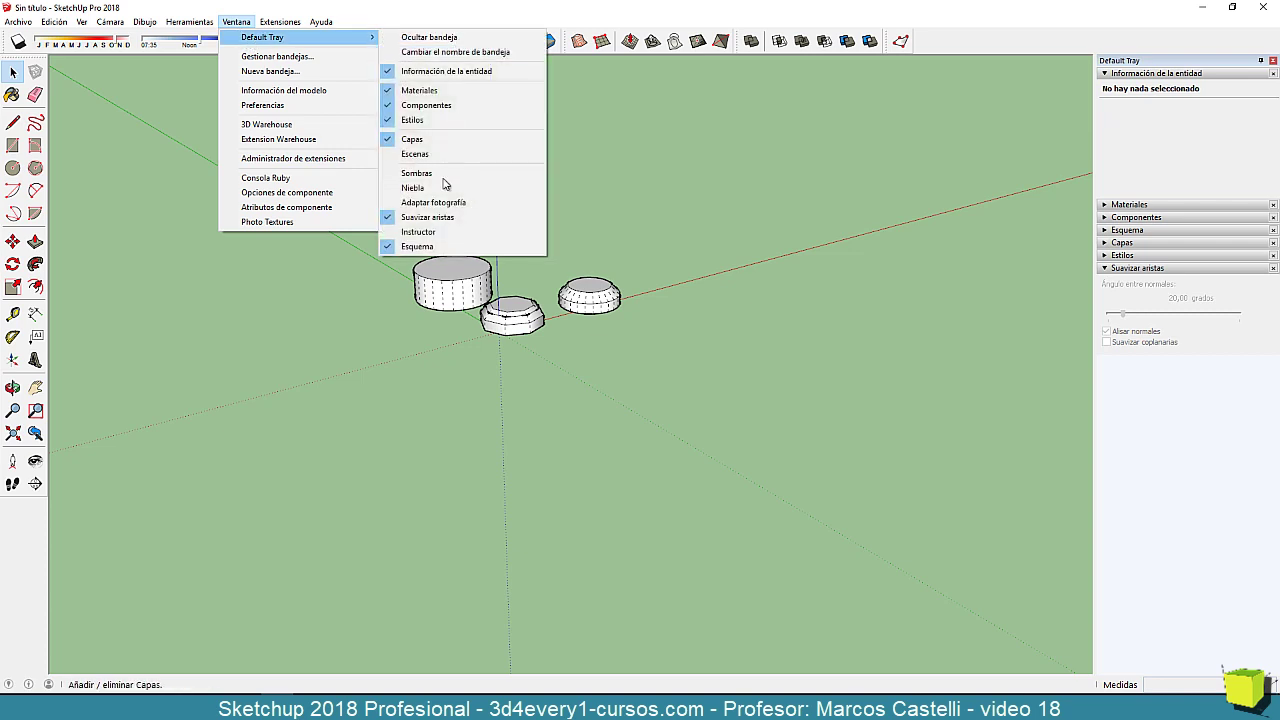
left_click(811, 364)
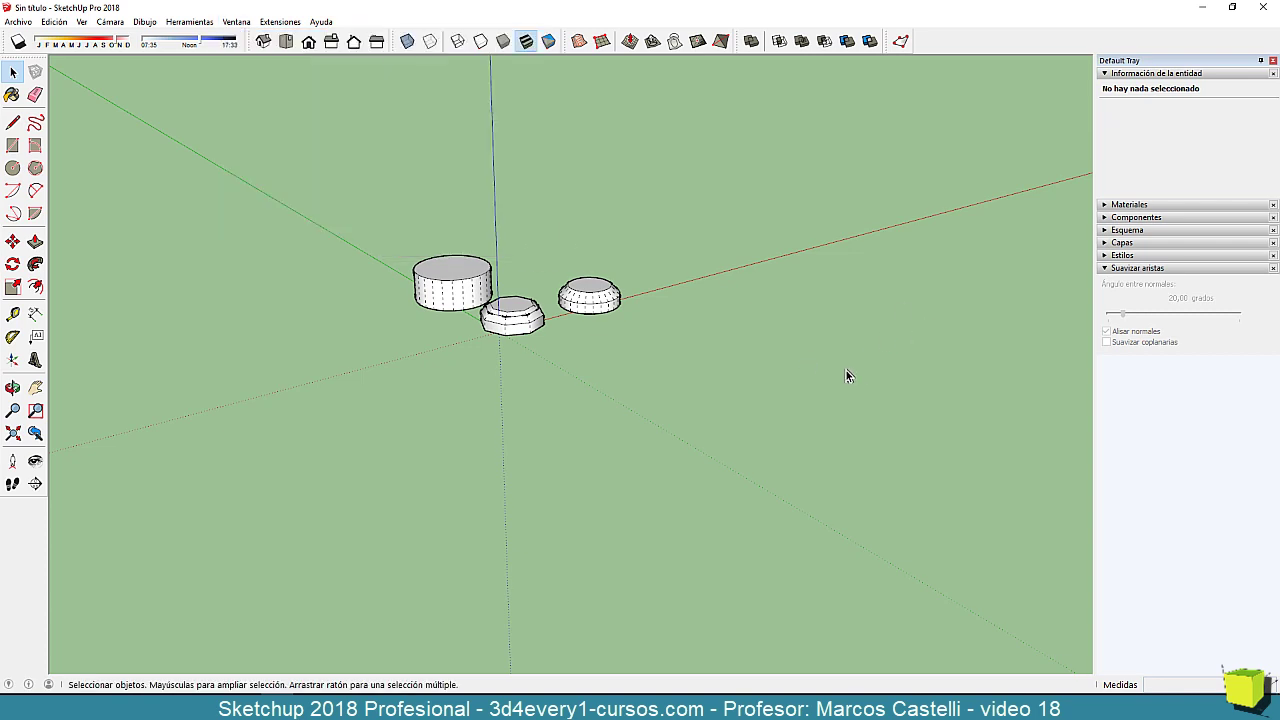
Draw a flat rectangle on the ground in the open area beside the three solids.
middle_click_drag(772, 378, 677, 392)
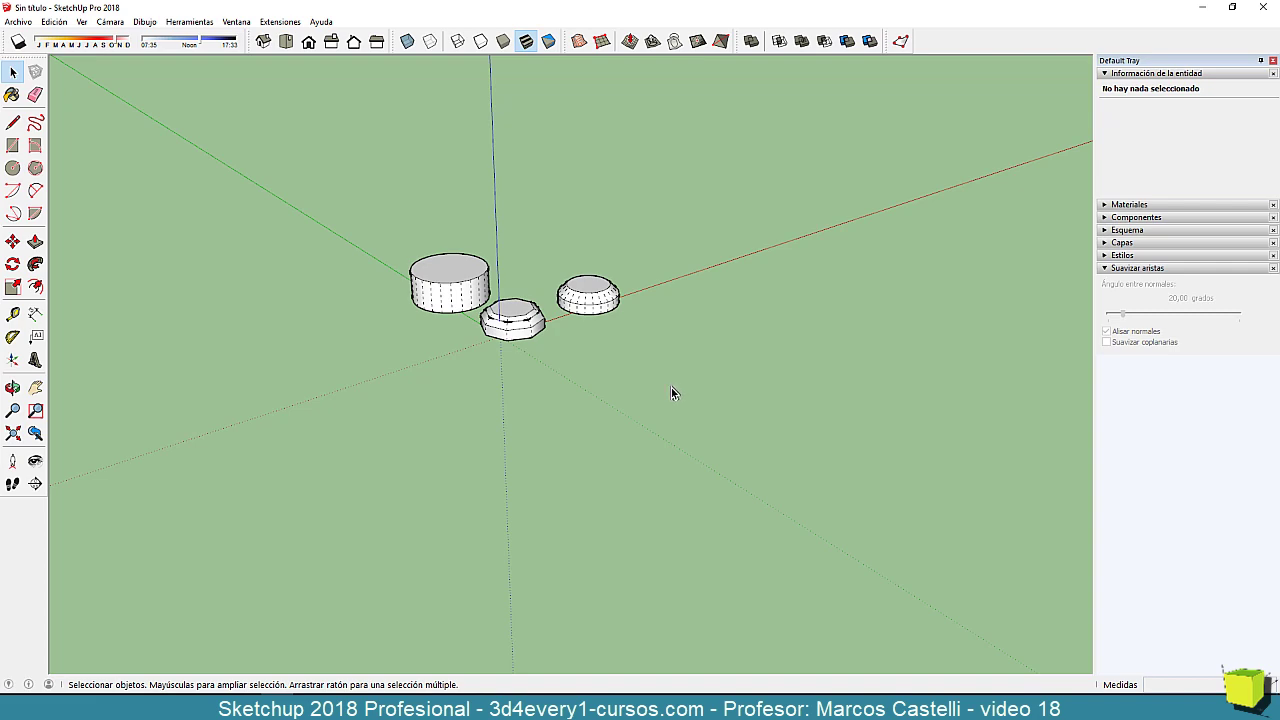
key("r")
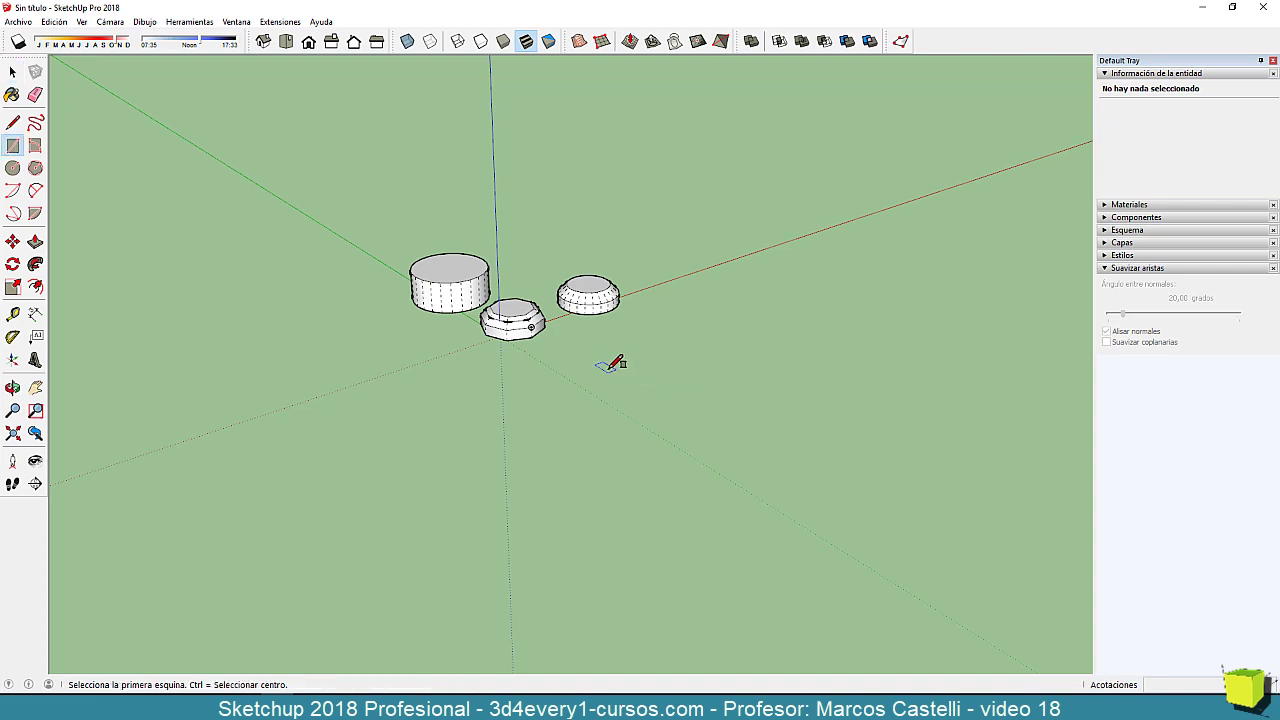
left_click(607, 372)
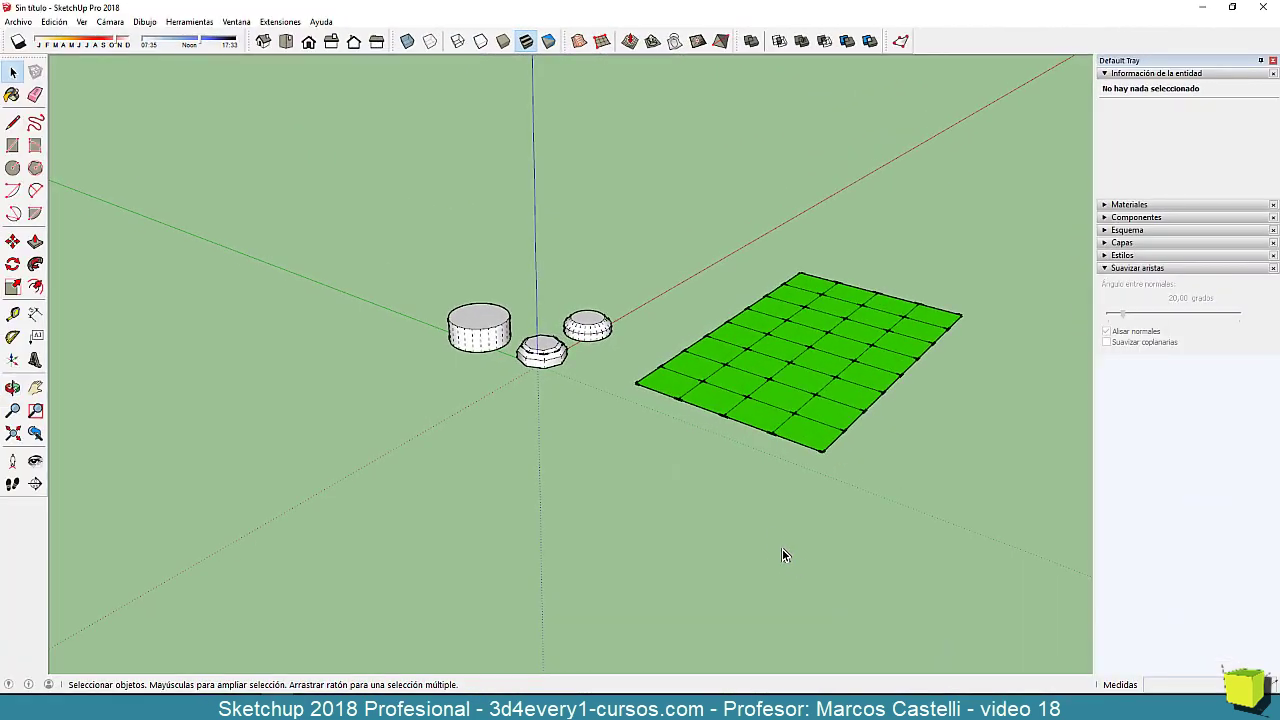
Invert one inner face of the green grid and orient all the connected faces to match it.
mouse_move(783, 552)
middle_mouse_down()
mouse_move(731, 506)
mouse_move(732, 518)
middle_mouse_up()
scroll(742, 388, "up", 3)
left_click(742, 388)
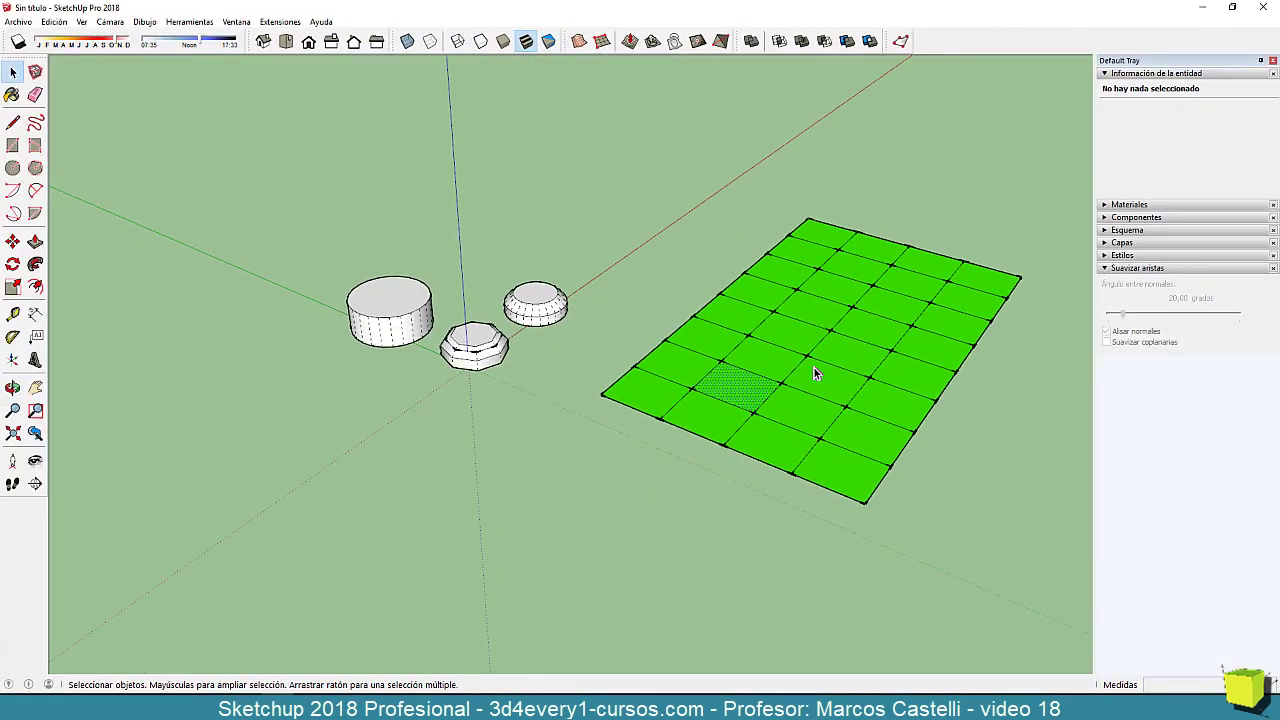
left_click(815, 370)
left_click(786, 364)
left_click(803, 340)
middle_click_drag(786, 372, 768, 354)
right_click(790, 331)
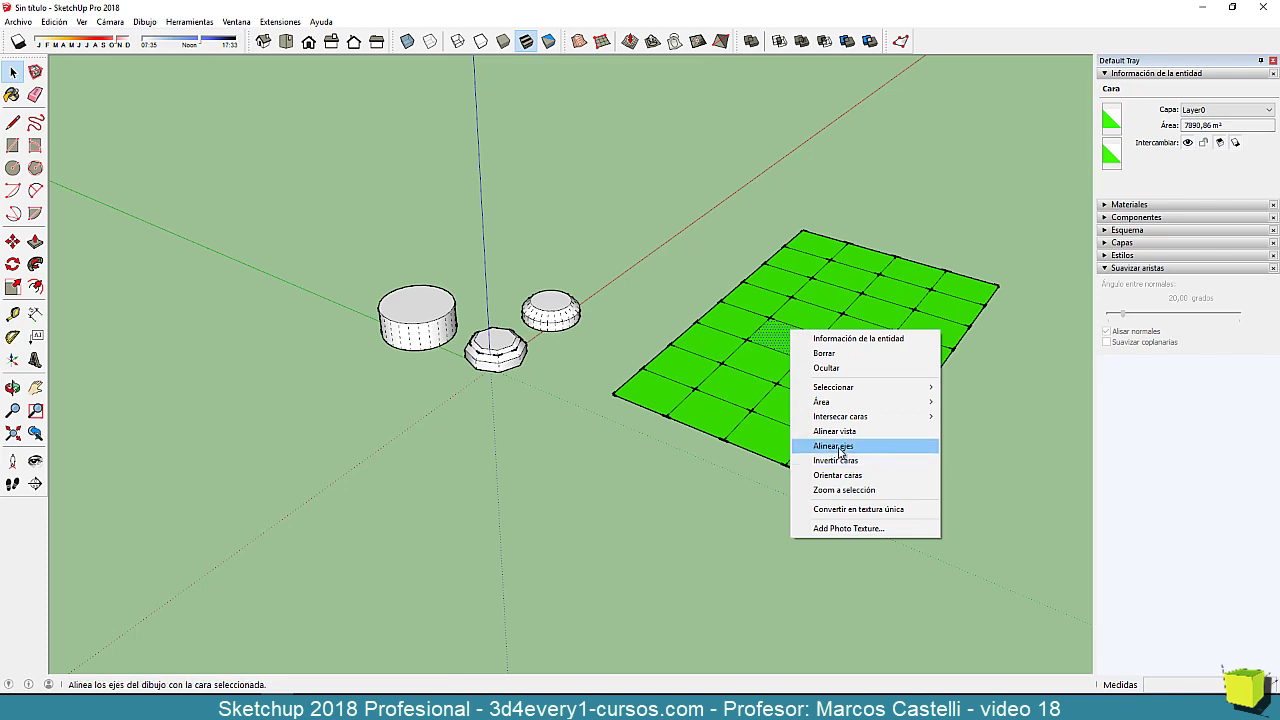
left_click(838, 460)
right_click(795, 345)
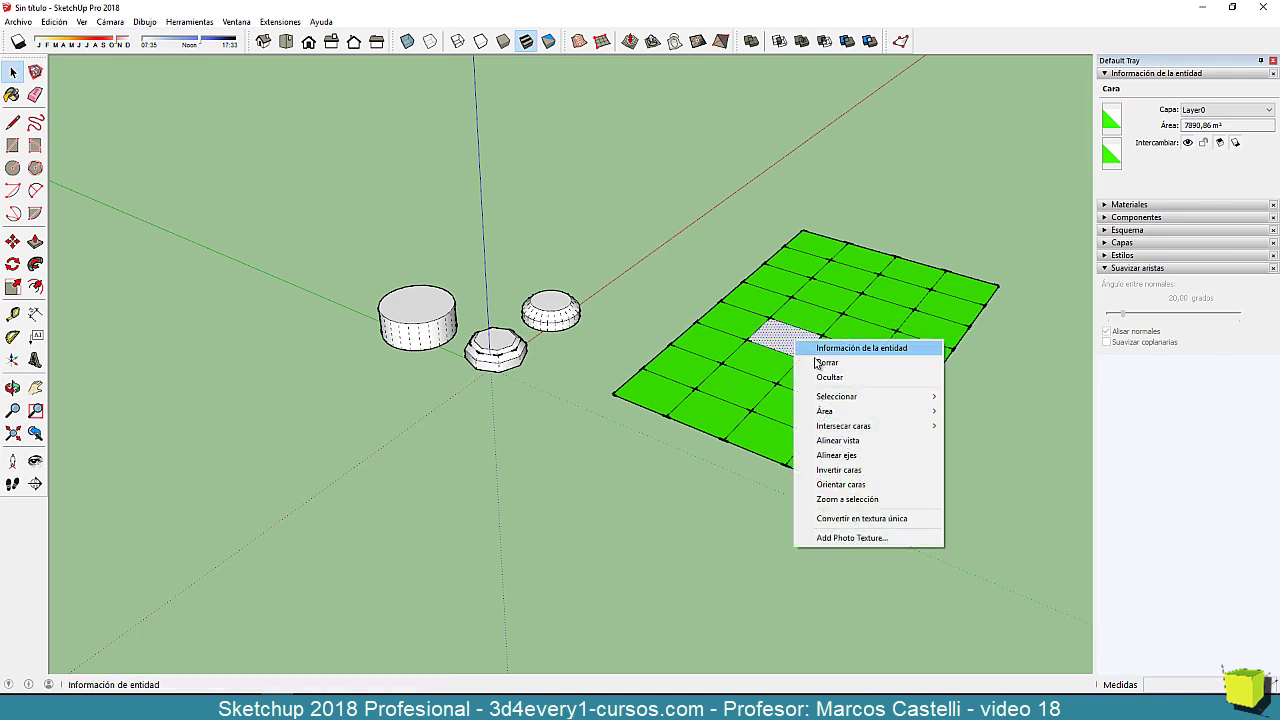
left_click(849, 486)
Soften the whole flat grid's inner edges with Alisar normales off and Suavizar coplanarias on, then clear the selection.
middle_click_drag(790, 450, 741, 452)
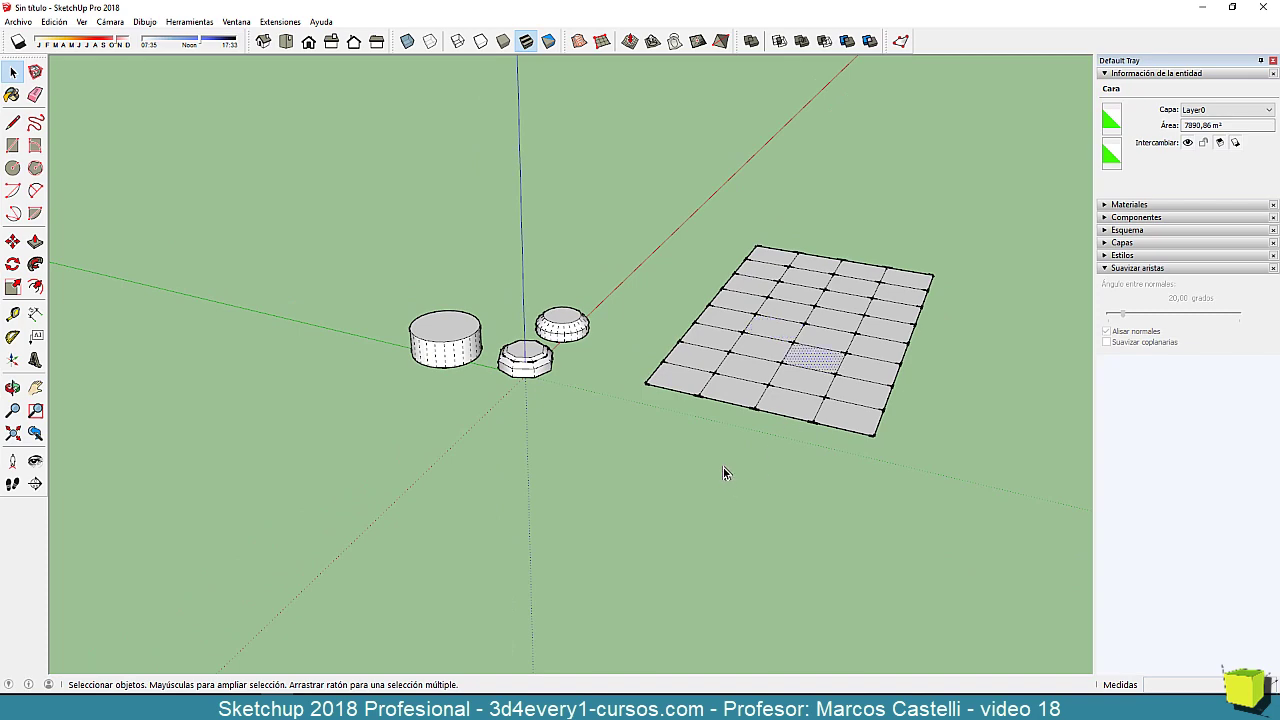
middle_click_drag(723, 473, 612, 408)
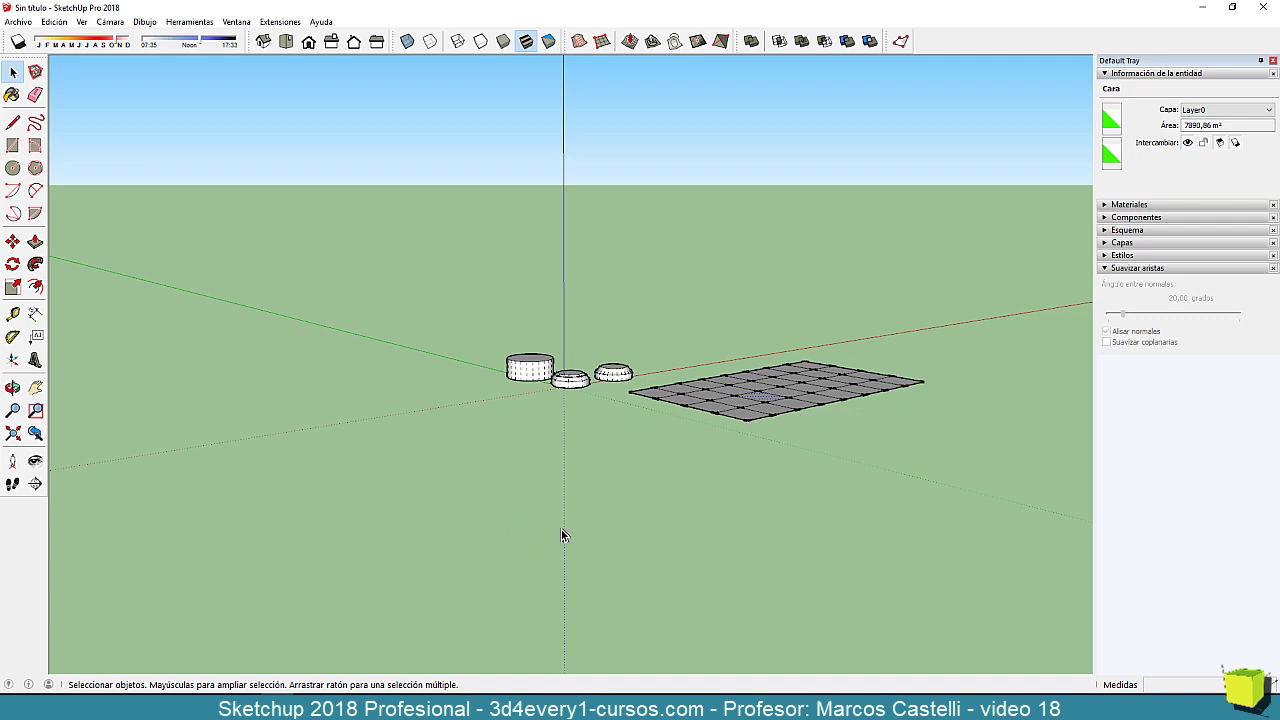
middle_click_drag(563, 534, 720, 520)
left_click_drag(640, 274, 860, 432)
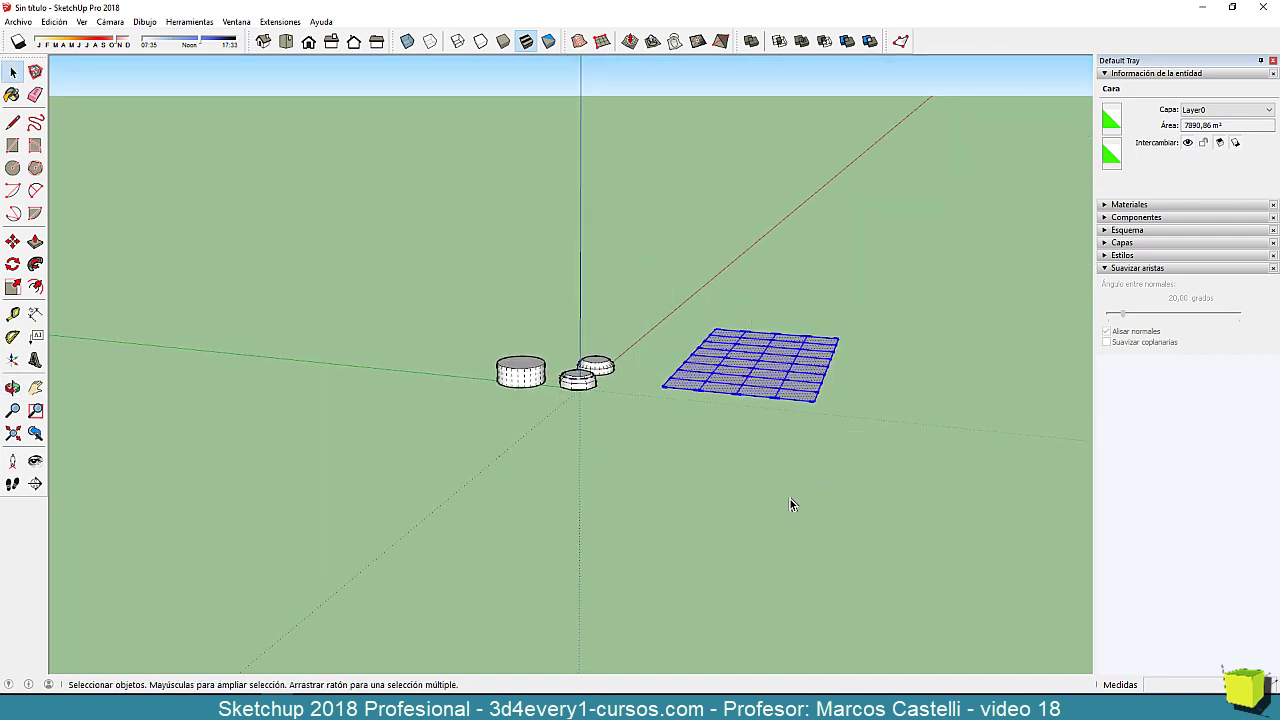
middle_click_drag(791, 506, 530, 513)
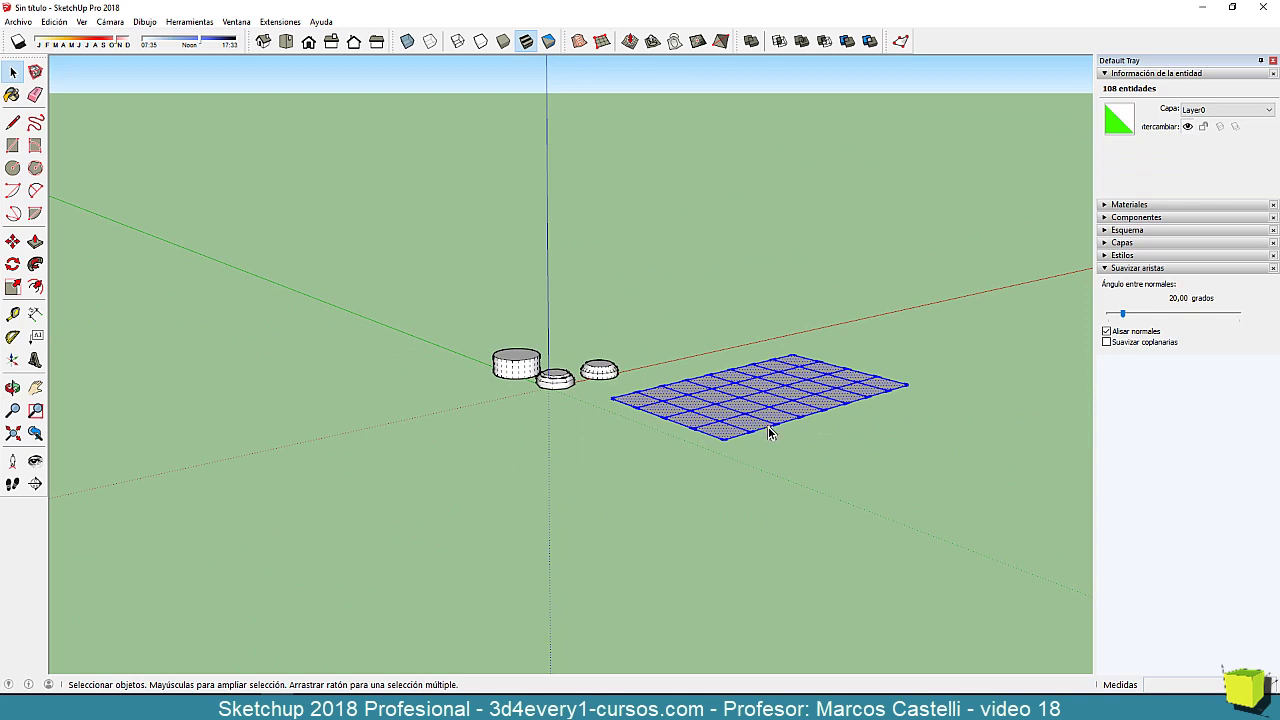
left_click(1106, 331)
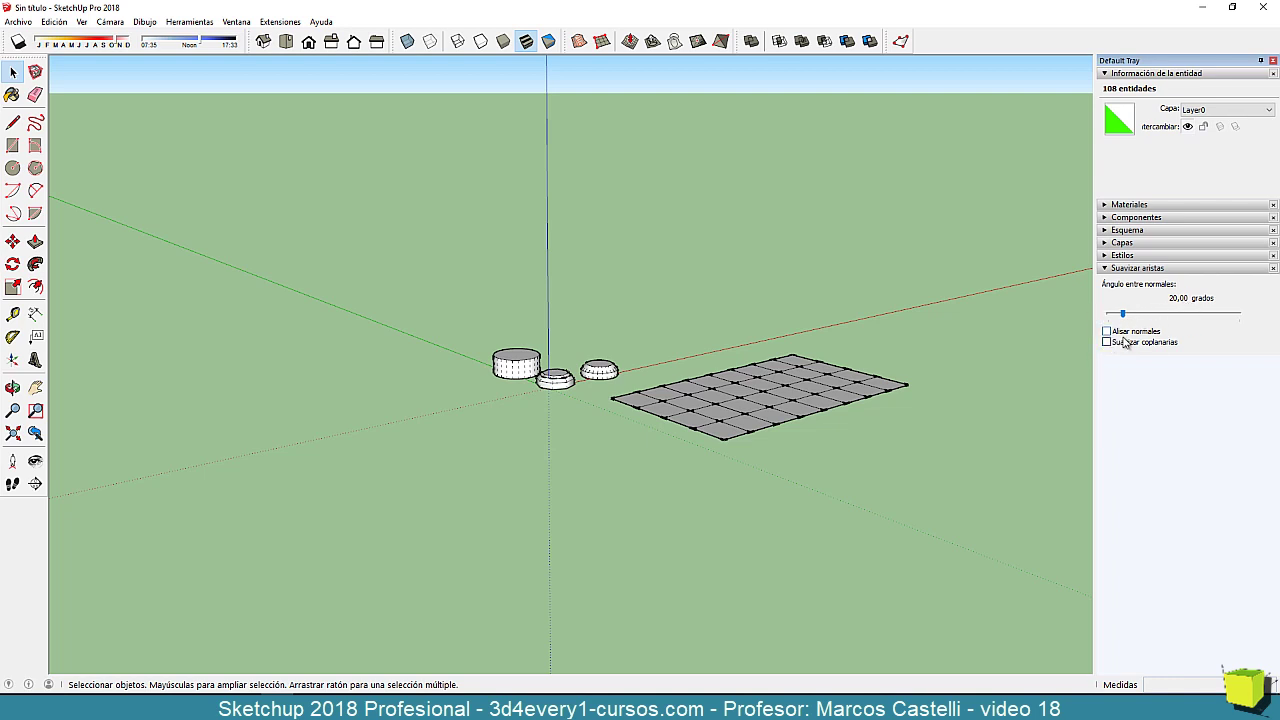
left_click(1107, 342)
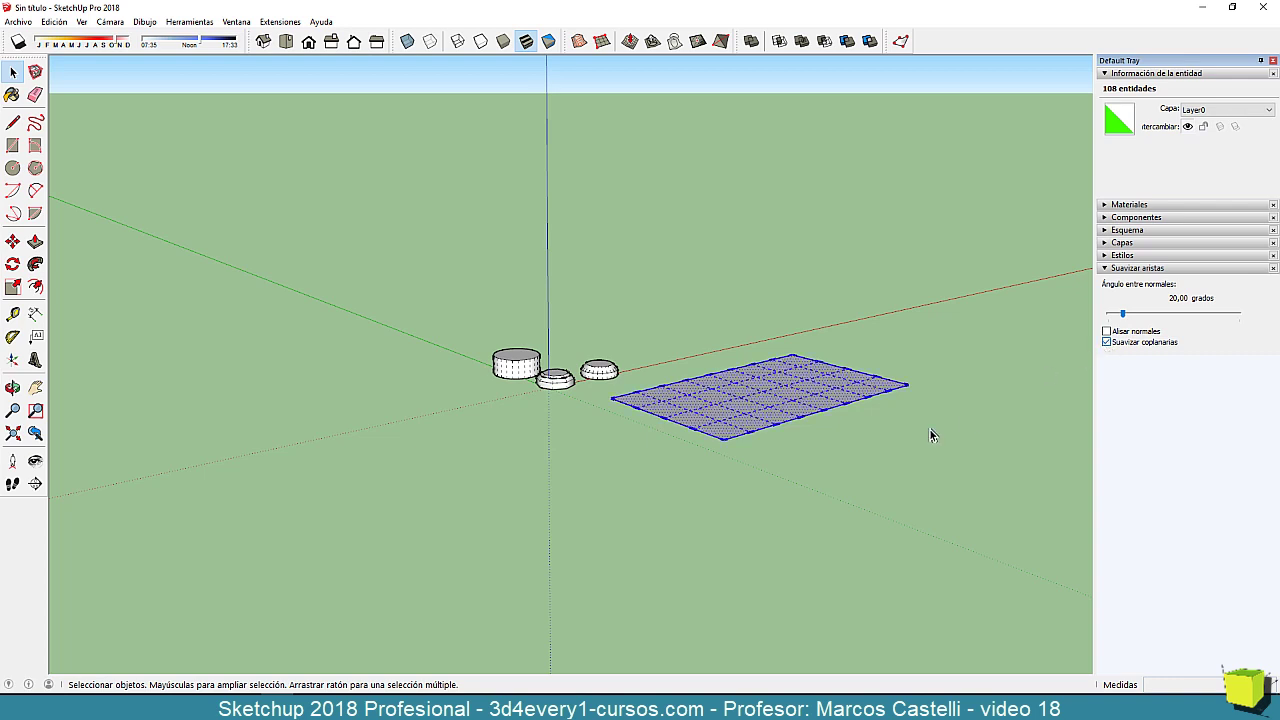
left_click(757, 460)
middle_click_drag(737, 494, 765, 538)
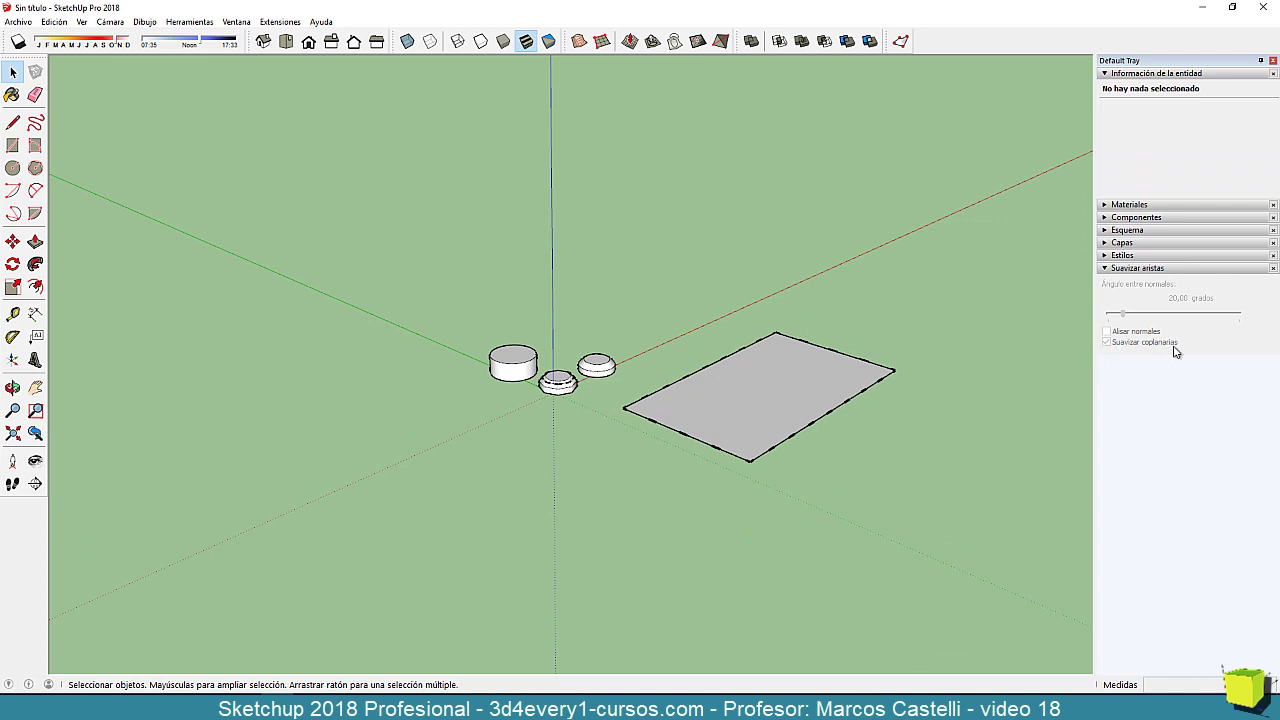
Examine the softened flat grid and its outline from near and far, then select its surface.
middle_click_drag(768, 486, 776, 491)
scroll(690, 450, "up", 3)
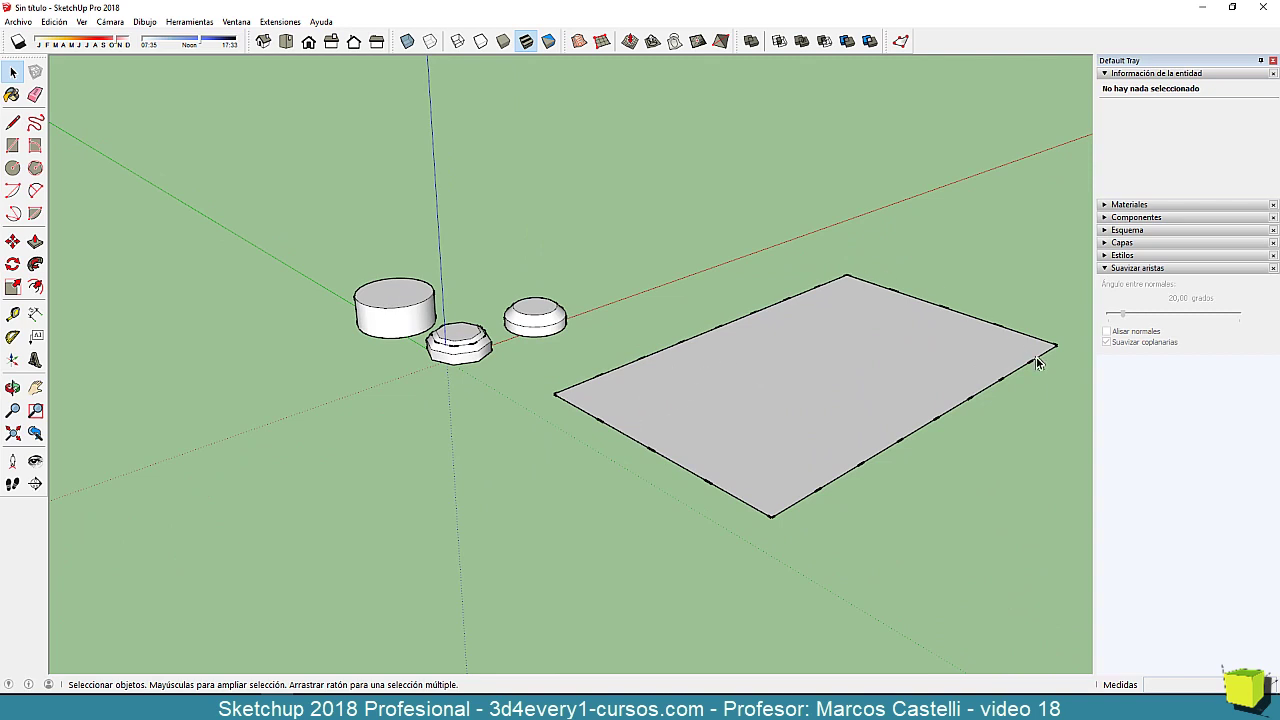
scroll(740, 440, "down", 1)
middle_click_drag(718, 437, 712, 415)
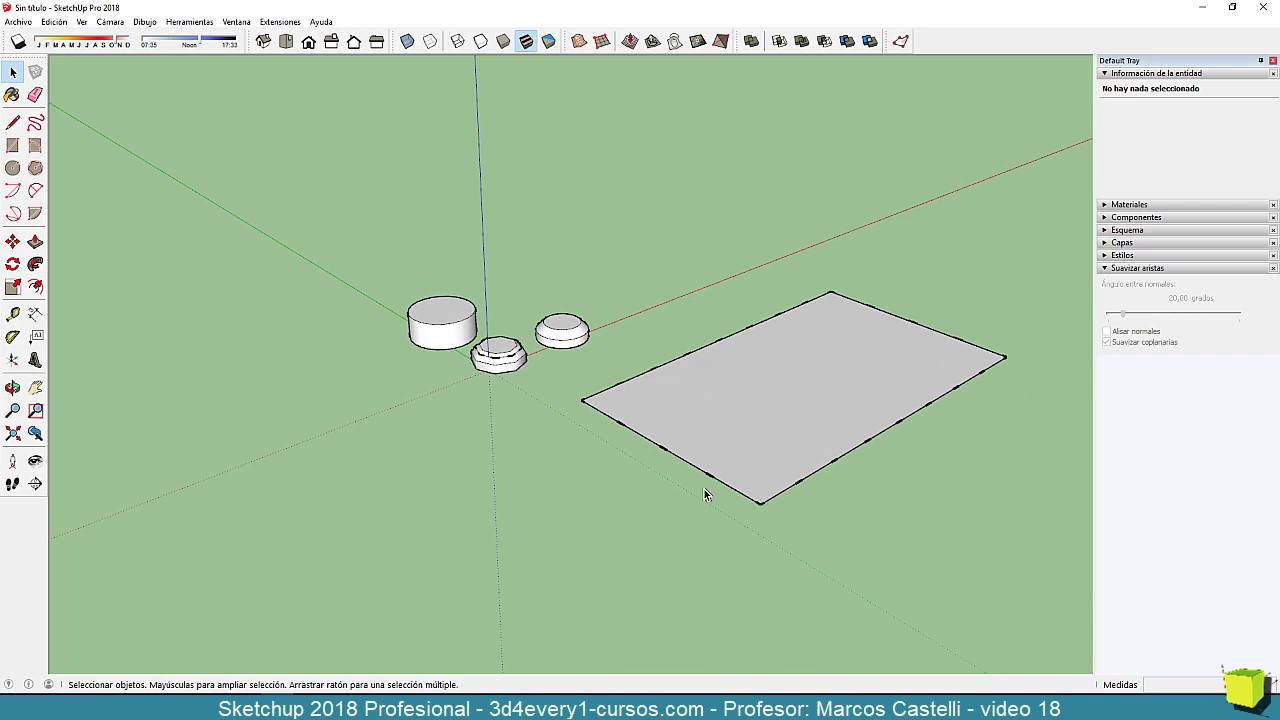
middle_click_drag(705, 495, 621, 443)
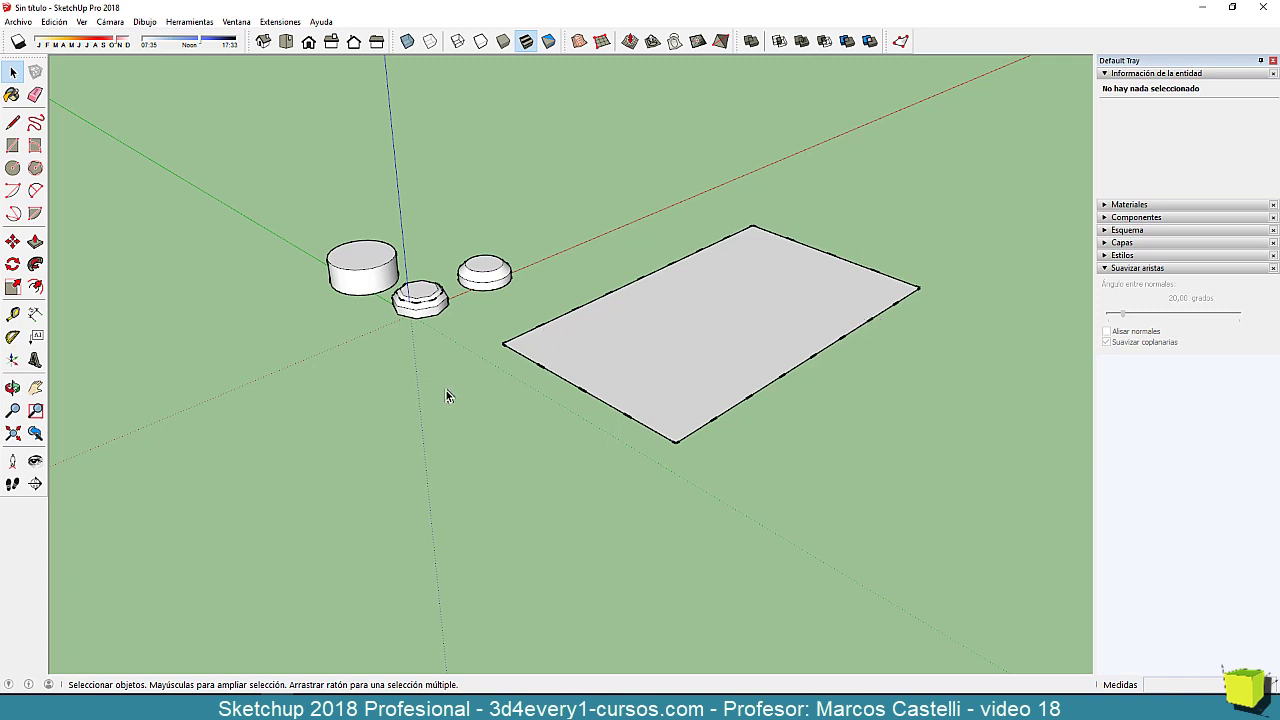
left_click(737, 377)
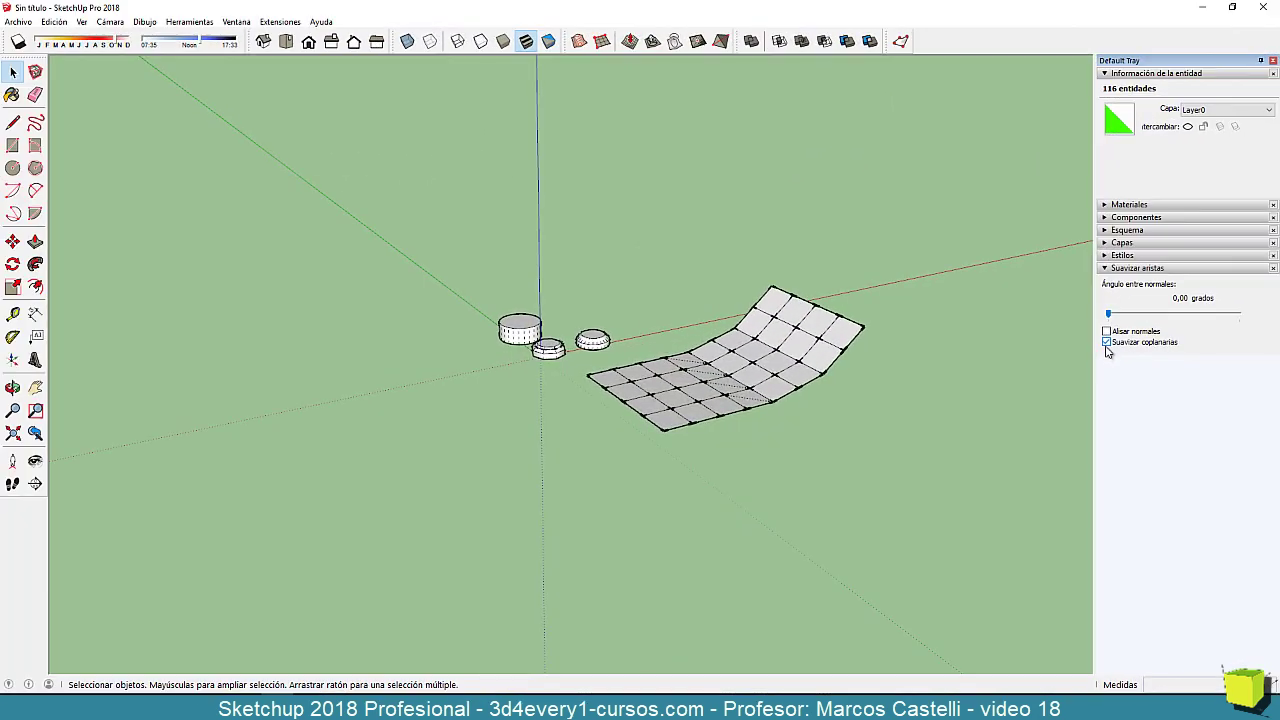
Soften the bent grid with Suavizar coplanarias on and an angle between normals of 0.90 degrees, then clear the selection.
left_click(1107, 342)
left_click_drag(1110, 318, 1111, 318)
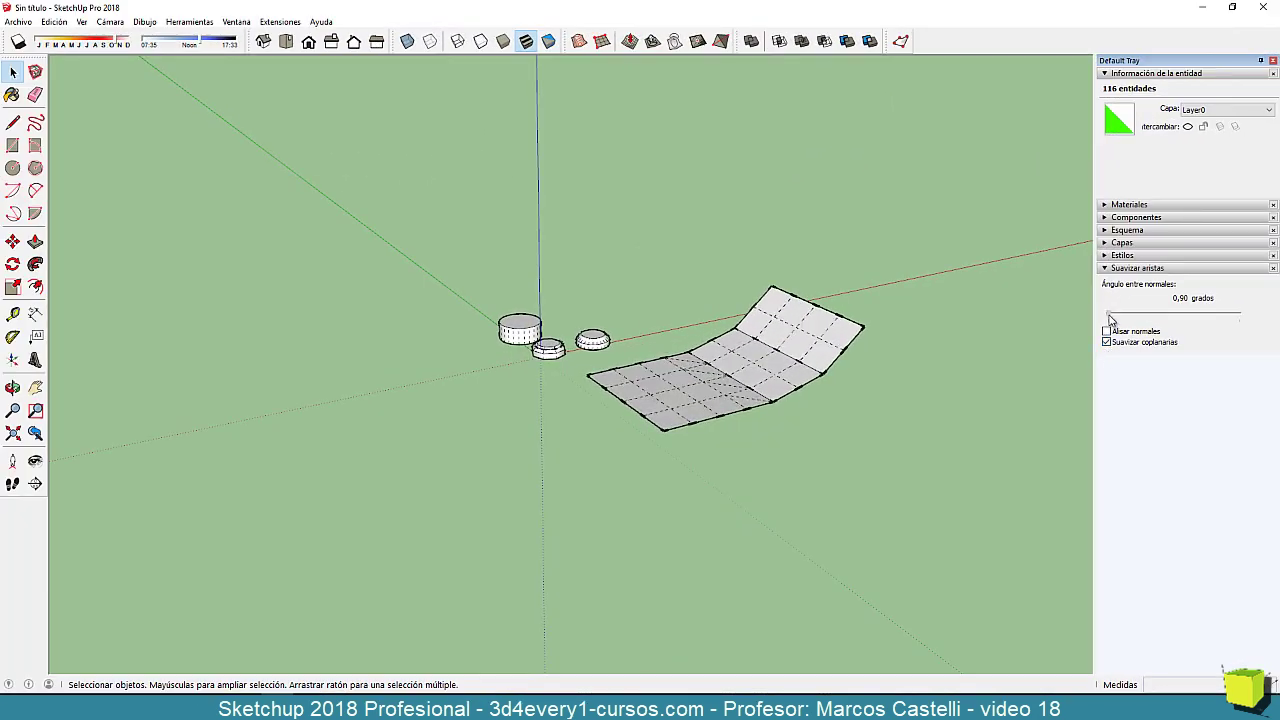
middle_click_drag(780, 425, 640, 398)
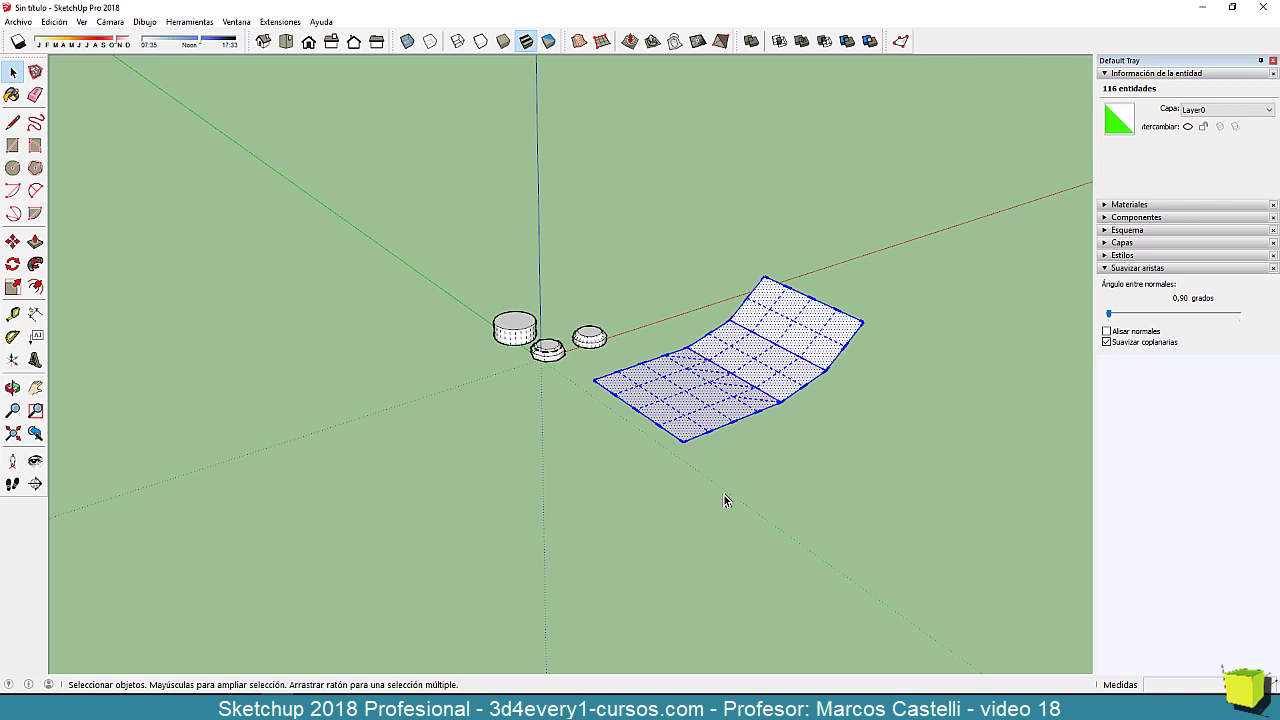
left_click(788, 489)
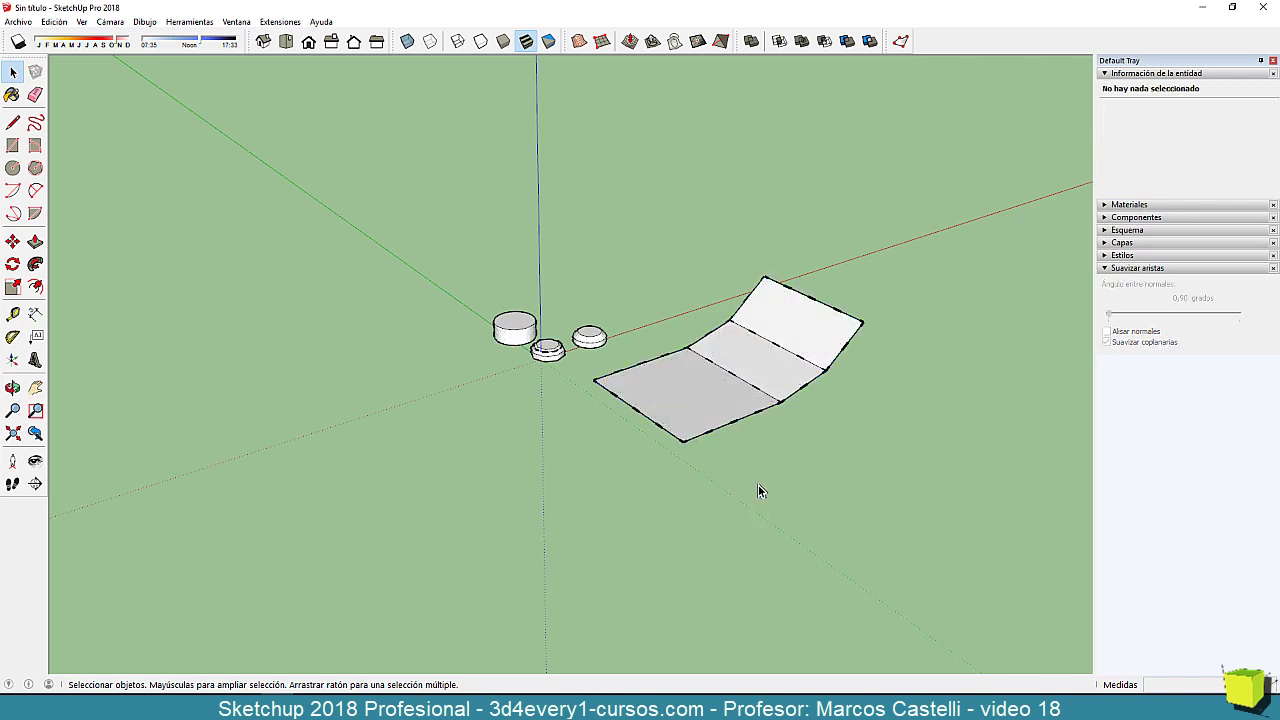
Examine the bent grid's flat sections and the creases between them, picking out the lowest section.
middle_click_drag(760, 488, 794, 494)
scroll(764, 374, "up", 3)
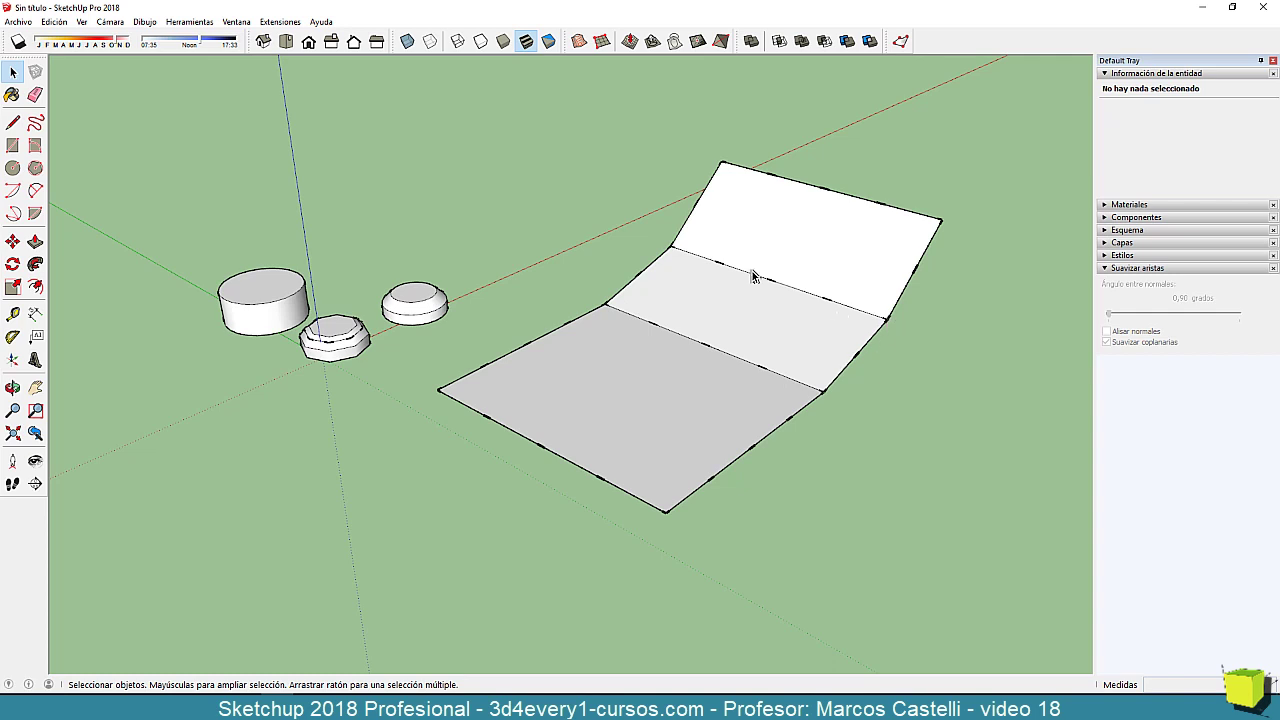
middle_click_drag(845, 380, 760, 380)
left_click(726, 379)
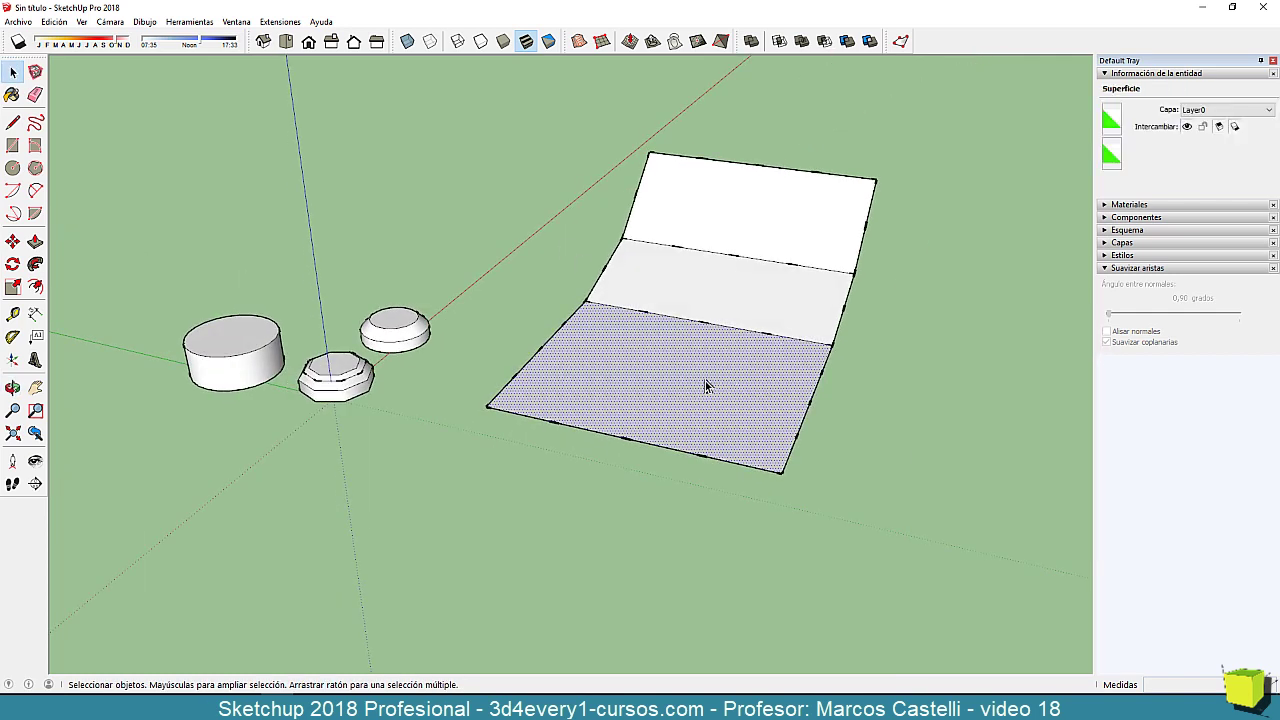
Select the entire bent grid and raise its softening angle between normals to 30.20 degrees.
triple_click(705, 381)
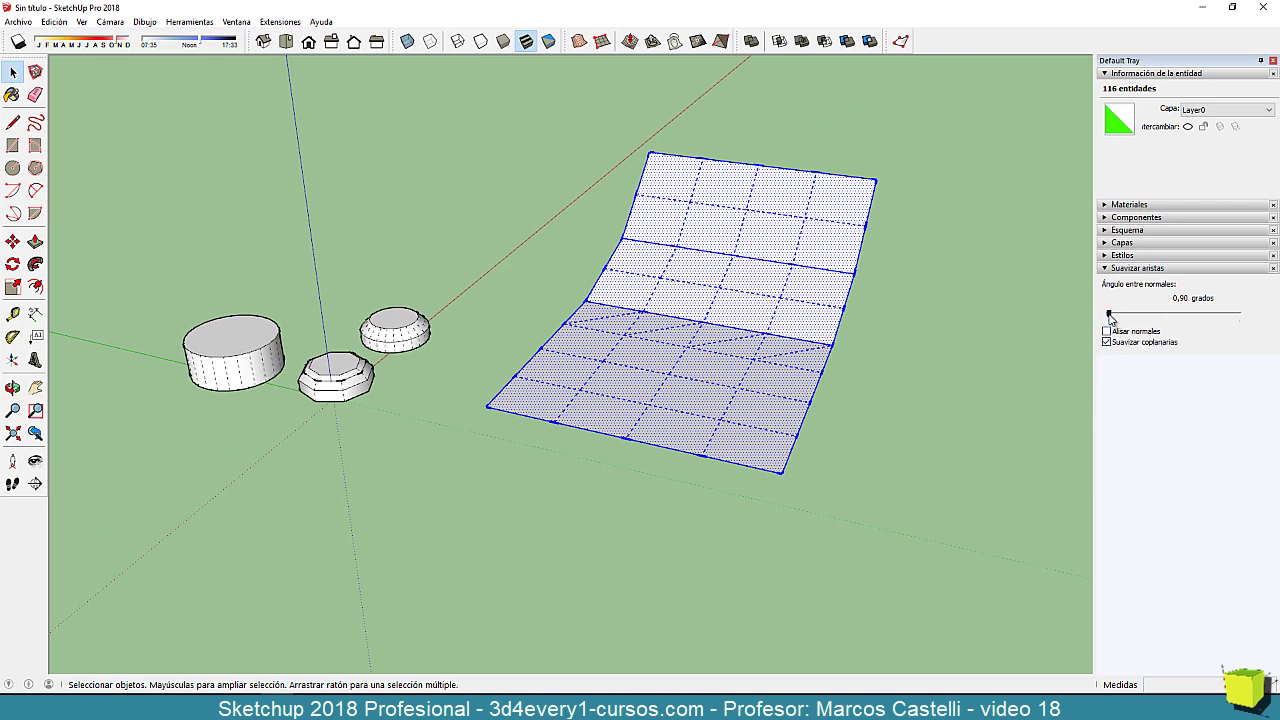
left_click_drag(1109, 316, 1132, 318)
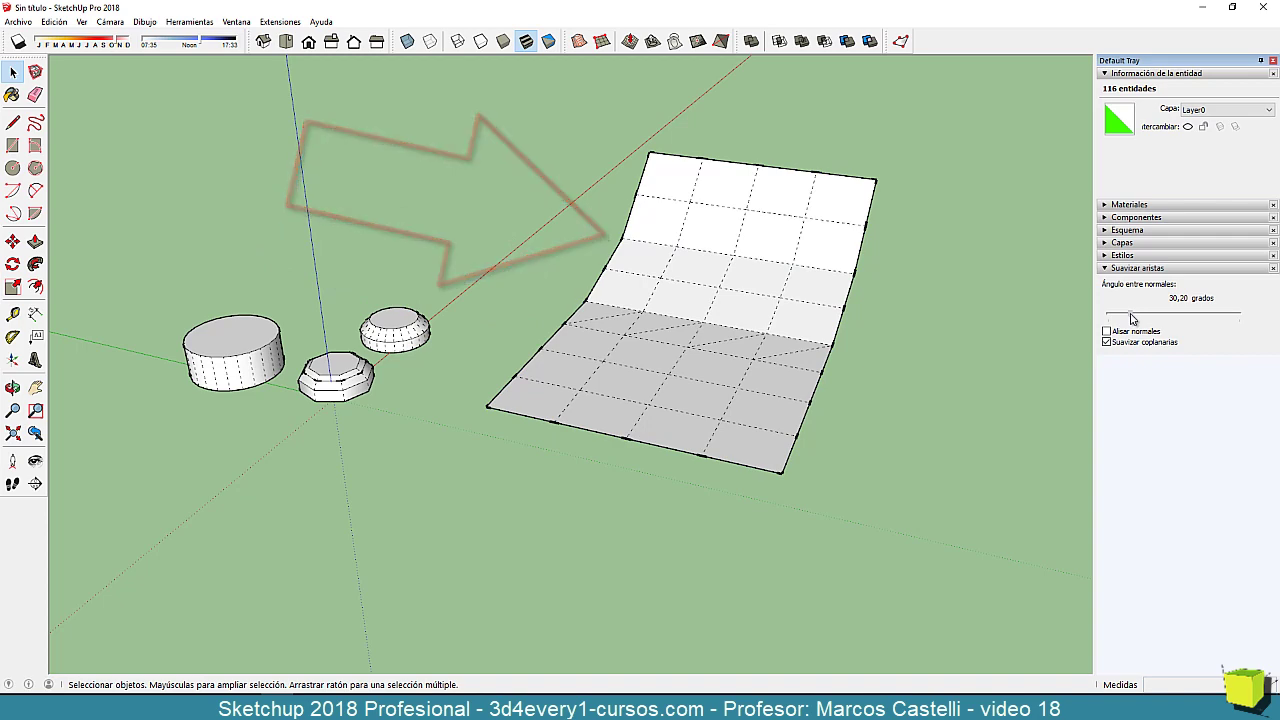
middle_click_drag(822, 460, 617, 415)
scroll(672, 397, "down", 4)
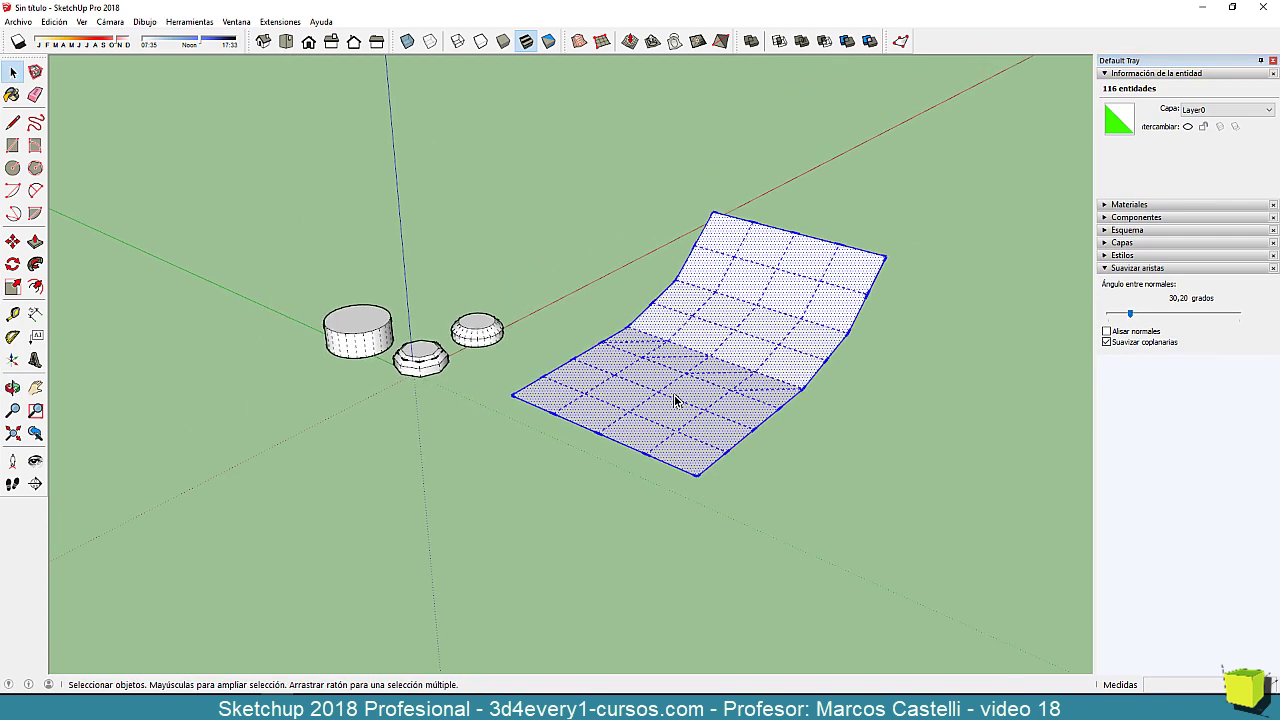
Remove the bent grid's softening by setting the angle to 0 degrees and turning Suavizar coplanarias off, then deselect it.
left_click_drag(1133, 317, 1071, 317)
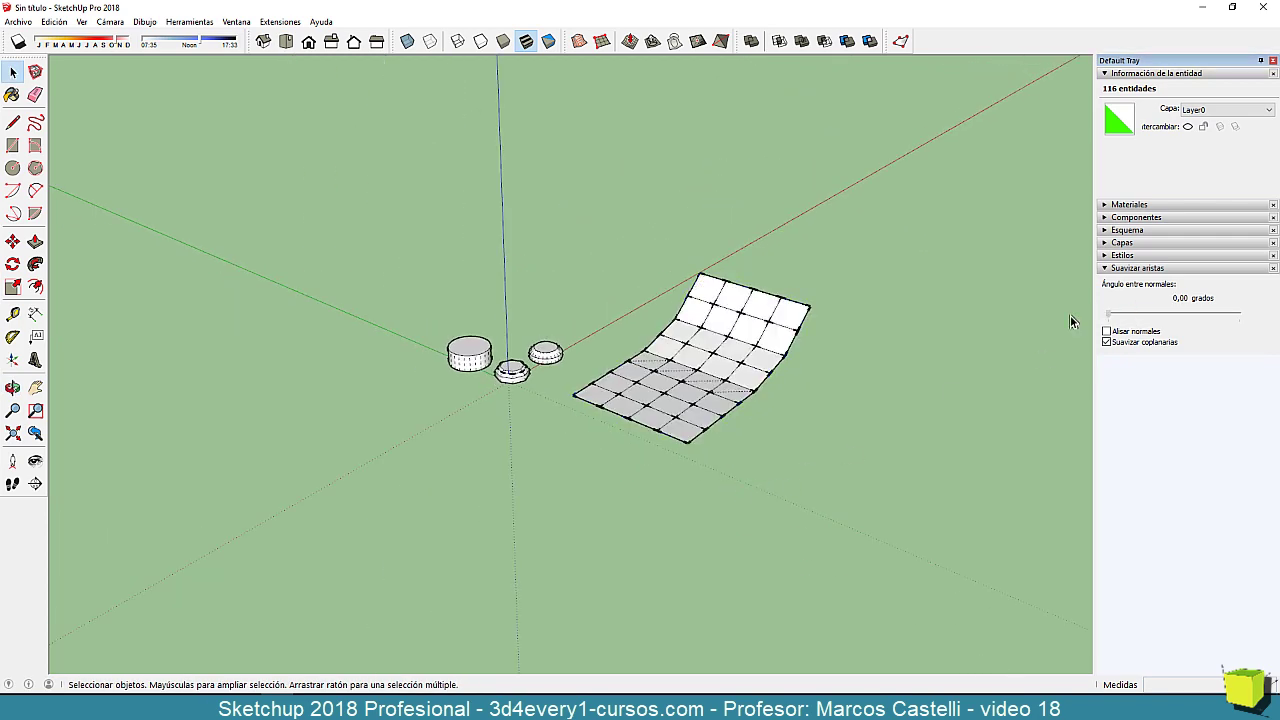
left_click(795, 428)
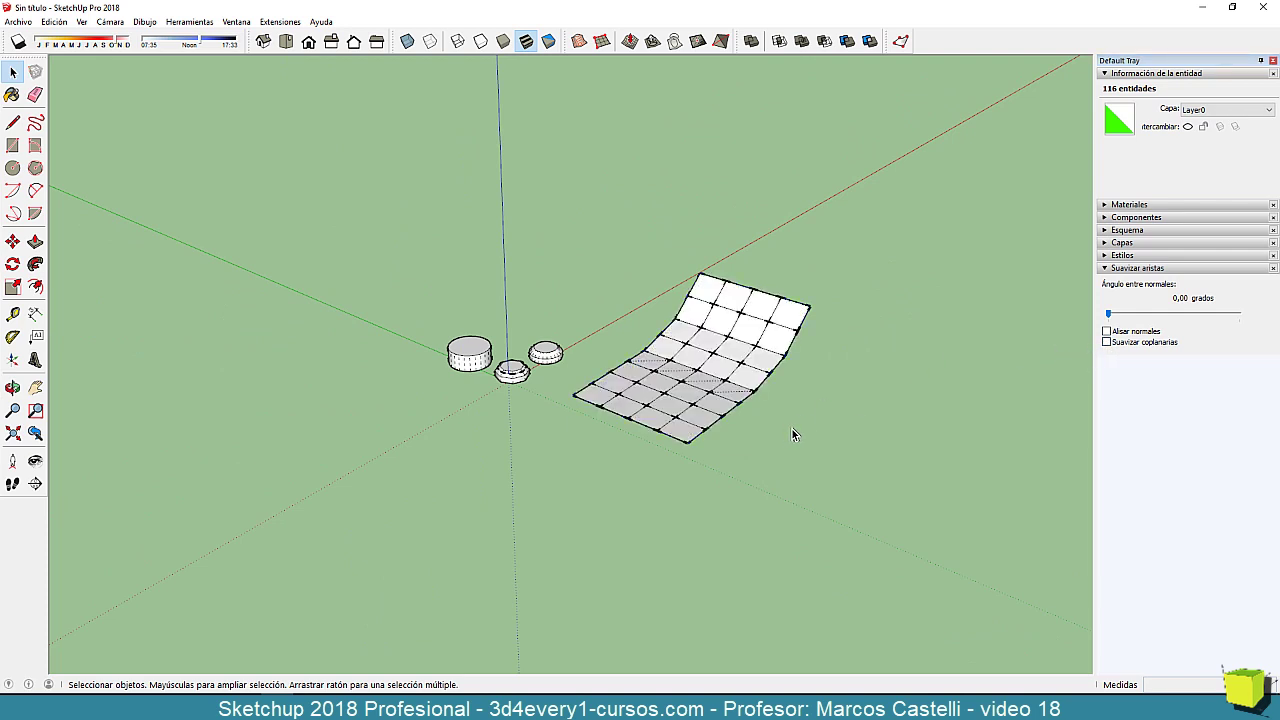
middle_click_drag(792, 429, 567, 475)
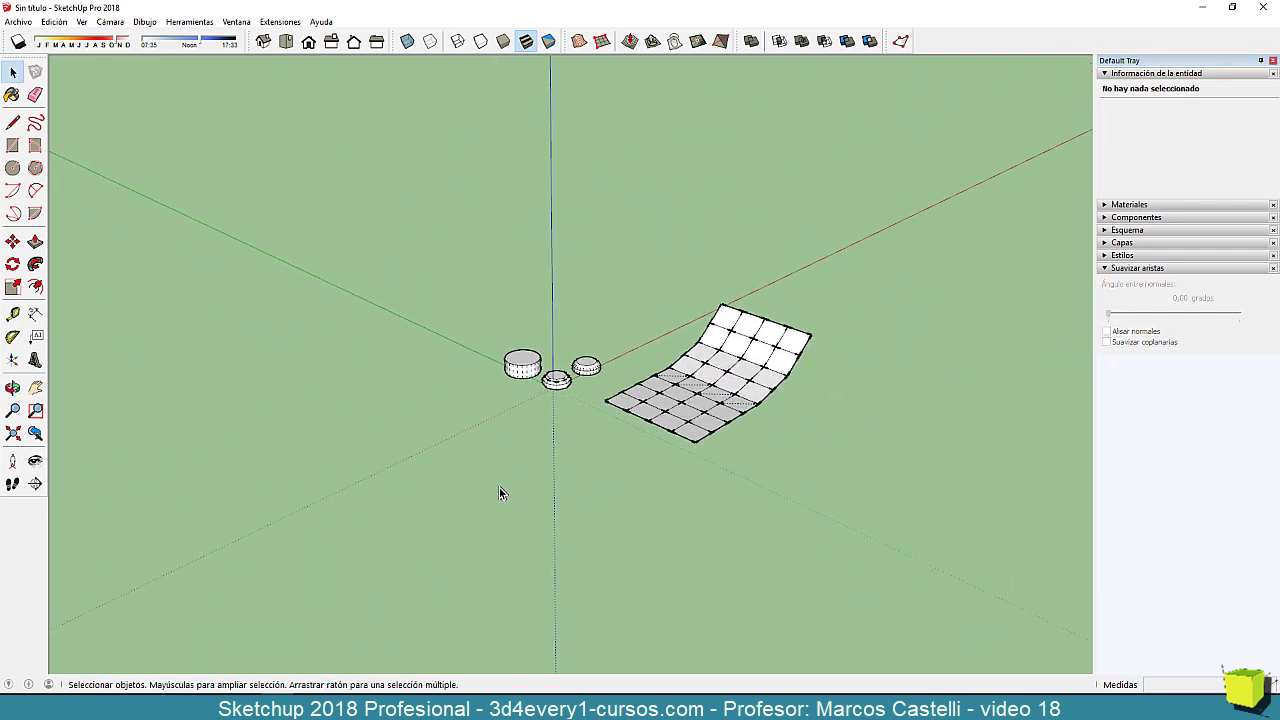
Draw a ground rectangle about 174 by 333 m in front of the solids and push/pull it up about 138 m into a box.
key("r")
left_click(491, 432)
left_click(603, 447)
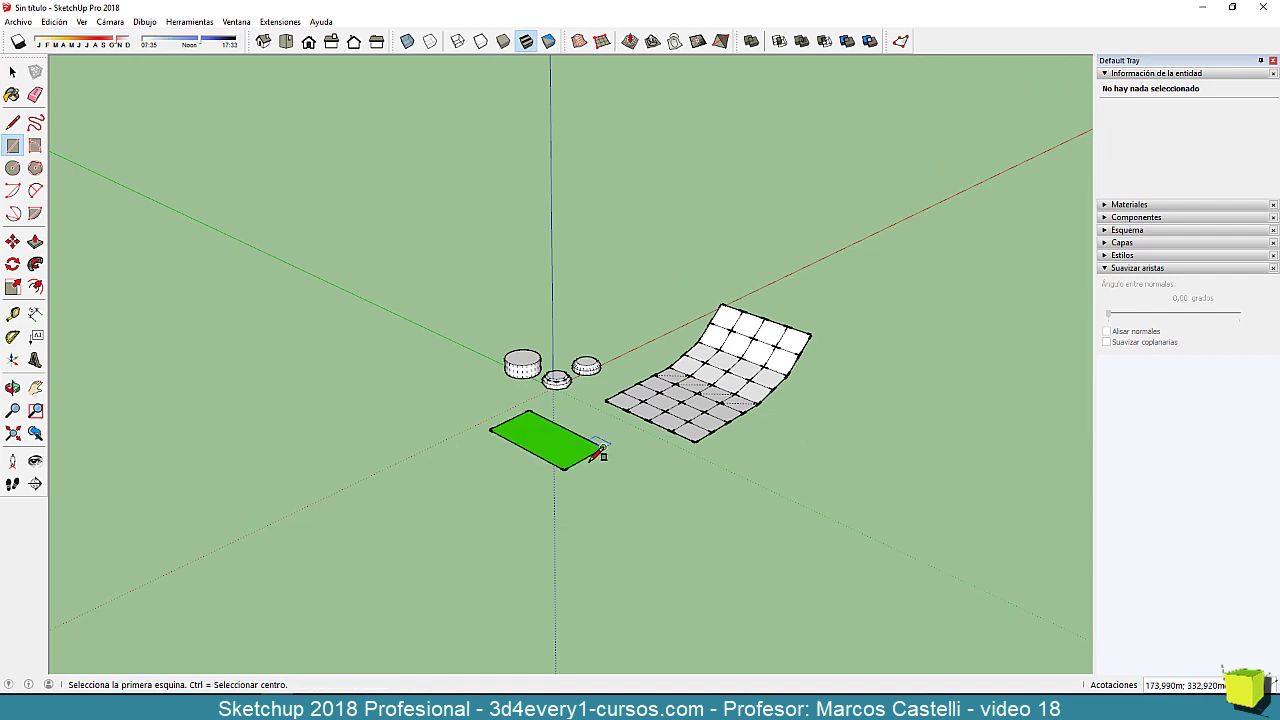
key("p")
left_click_drag(561, 455, 554, 420)
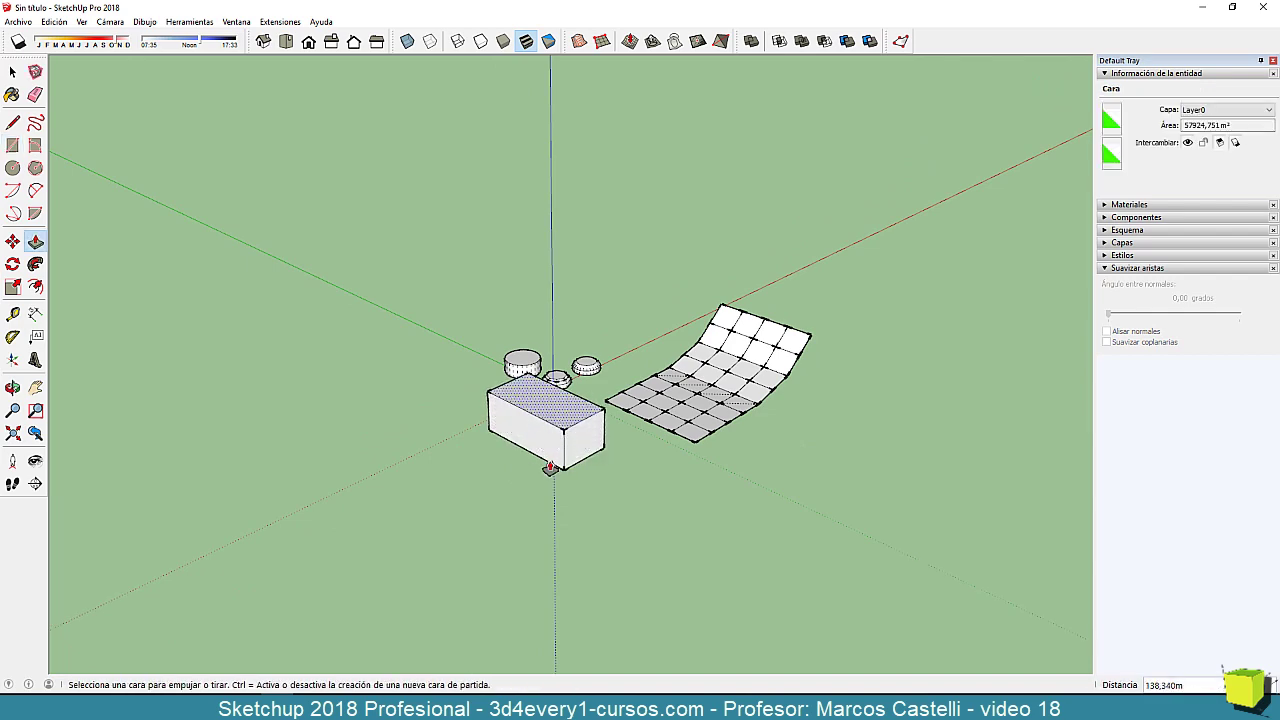
middle_click_drag(570, 540, 595, 508)
scroll(590, 530, "up", 3)
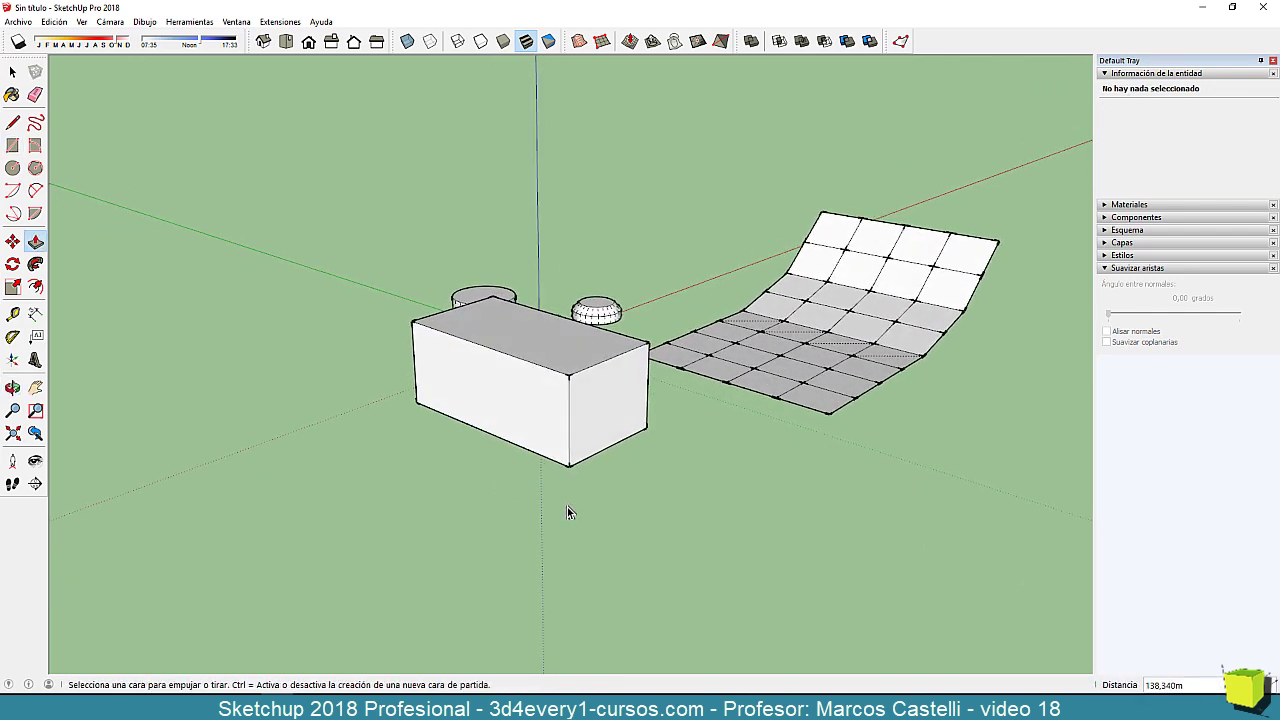
key("space")
Select the entire box and soften its edges with Suavizar coplanarias on and an angle between normals of 91.40 degrees.
scroll(391, 320, "up", 2)
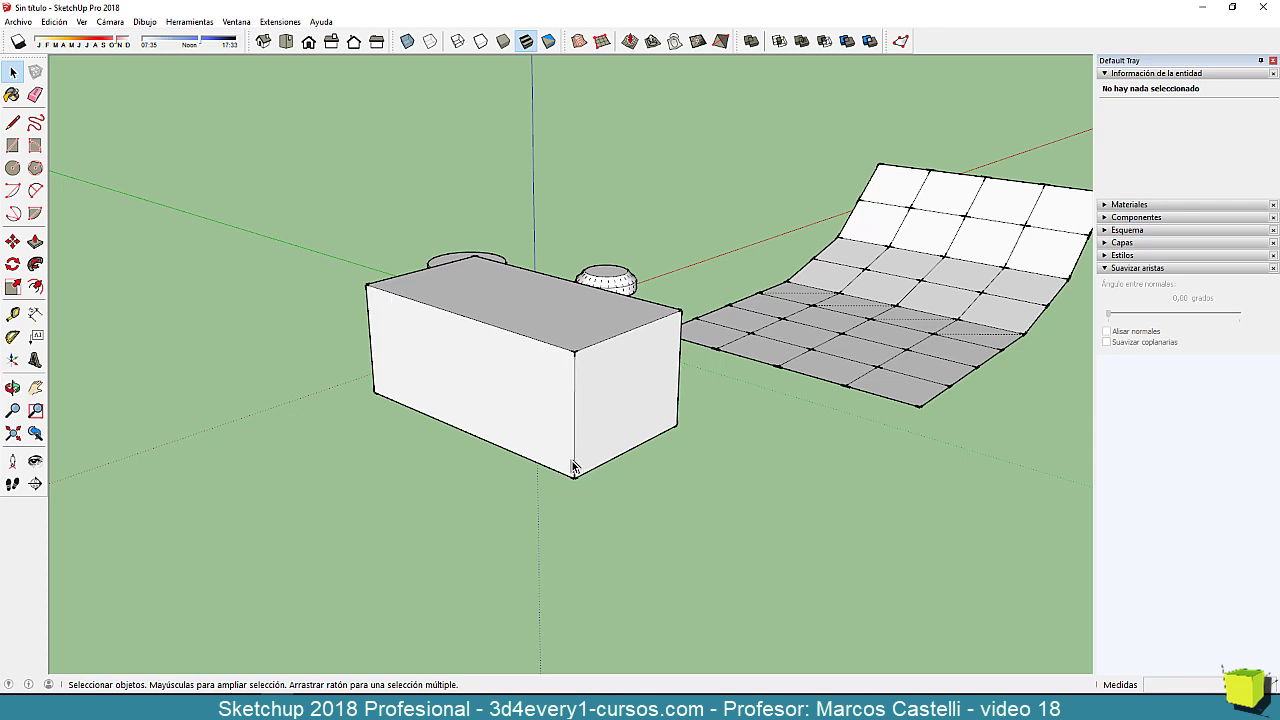
triple_click(618, 366)
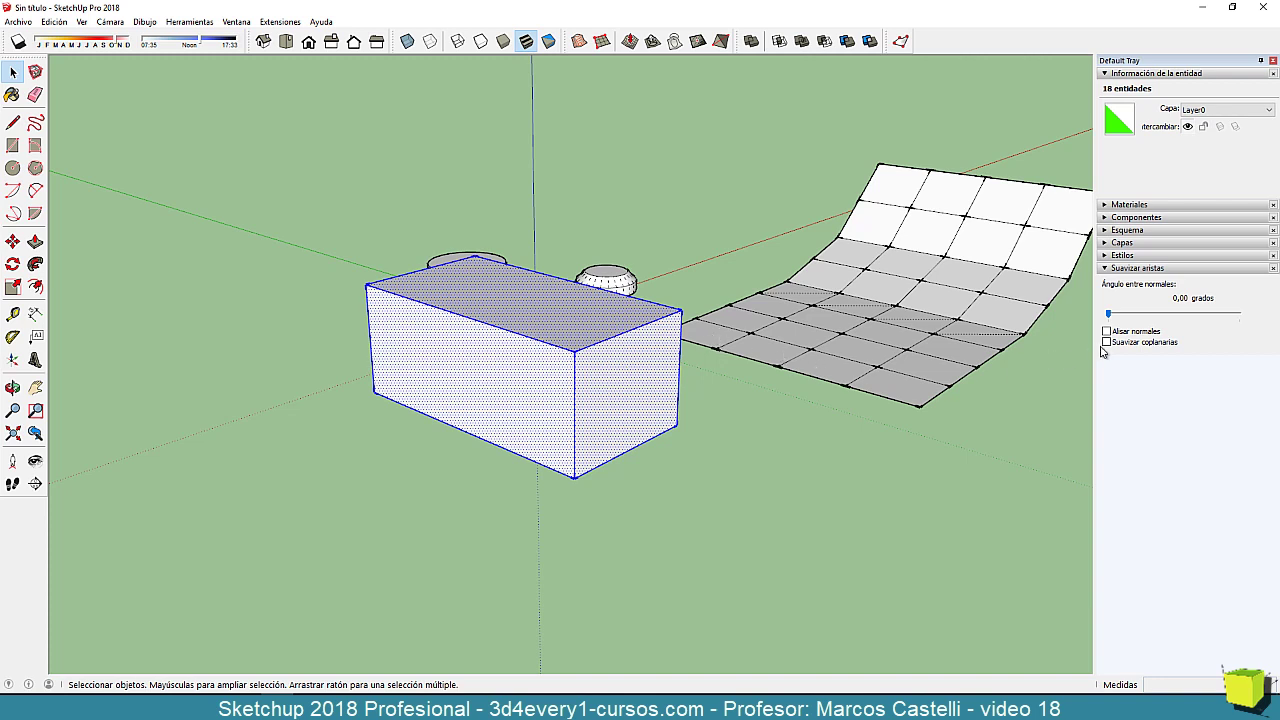
left_click(1106, 342)
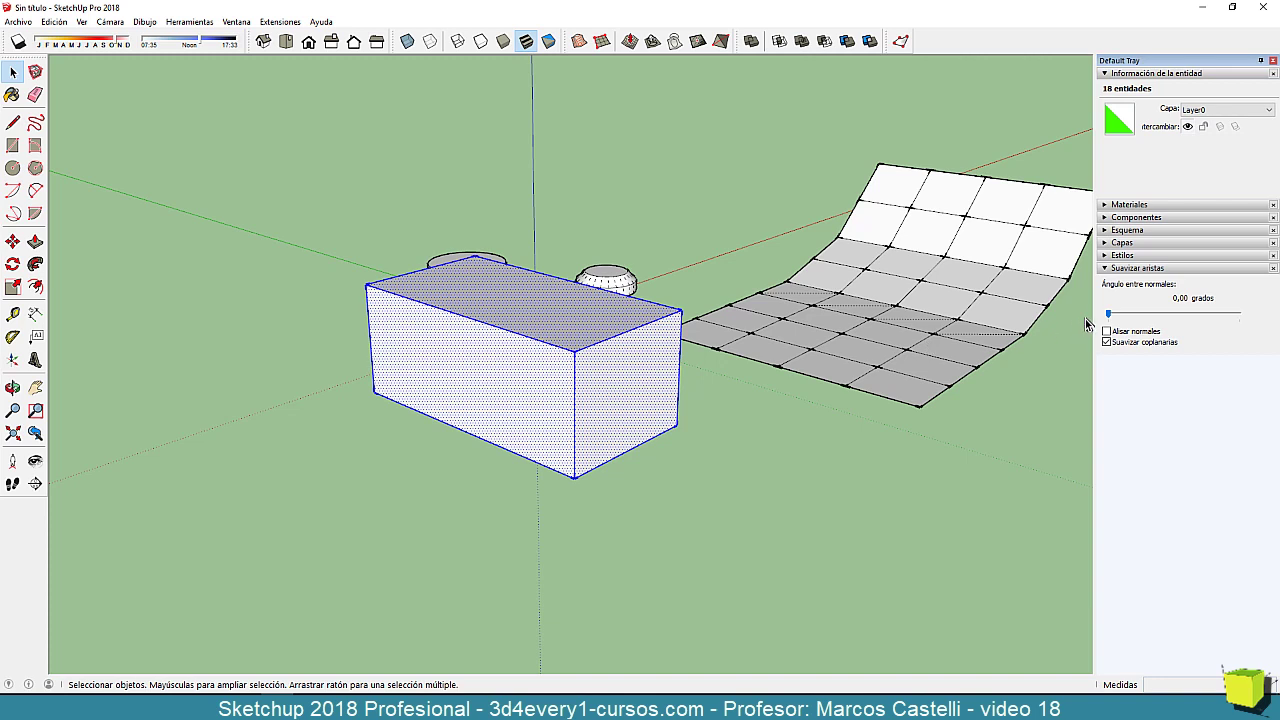
left_click_drag(1110, 316, 1177, 319)
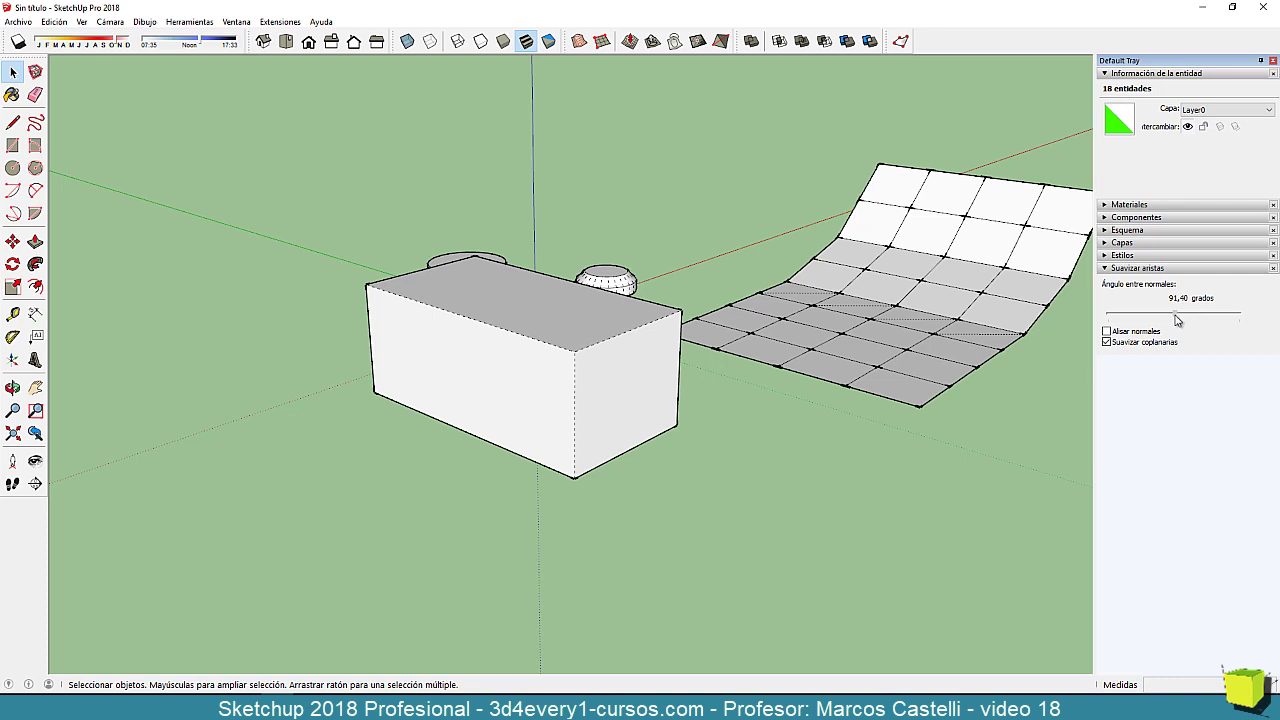
Turn off the display of hidden geometry and select the box's softened faces as one surface.
triple_click(670, 360)
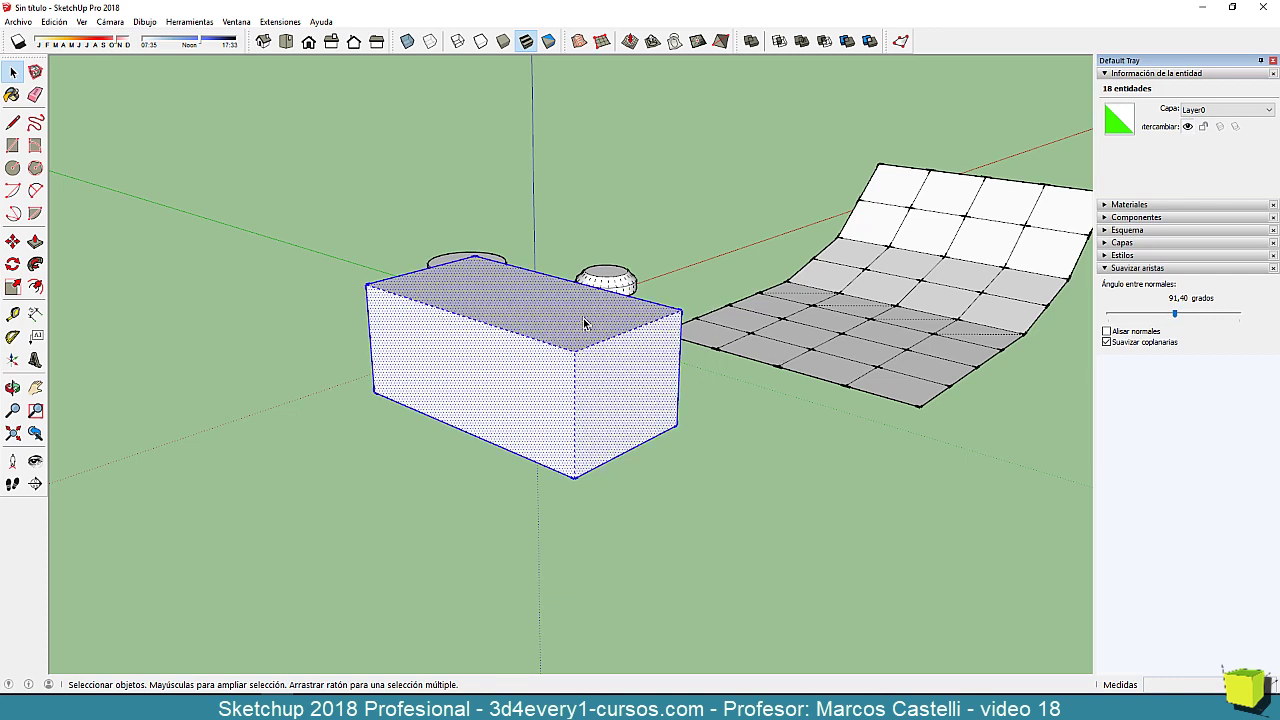
left_click(688, 476)
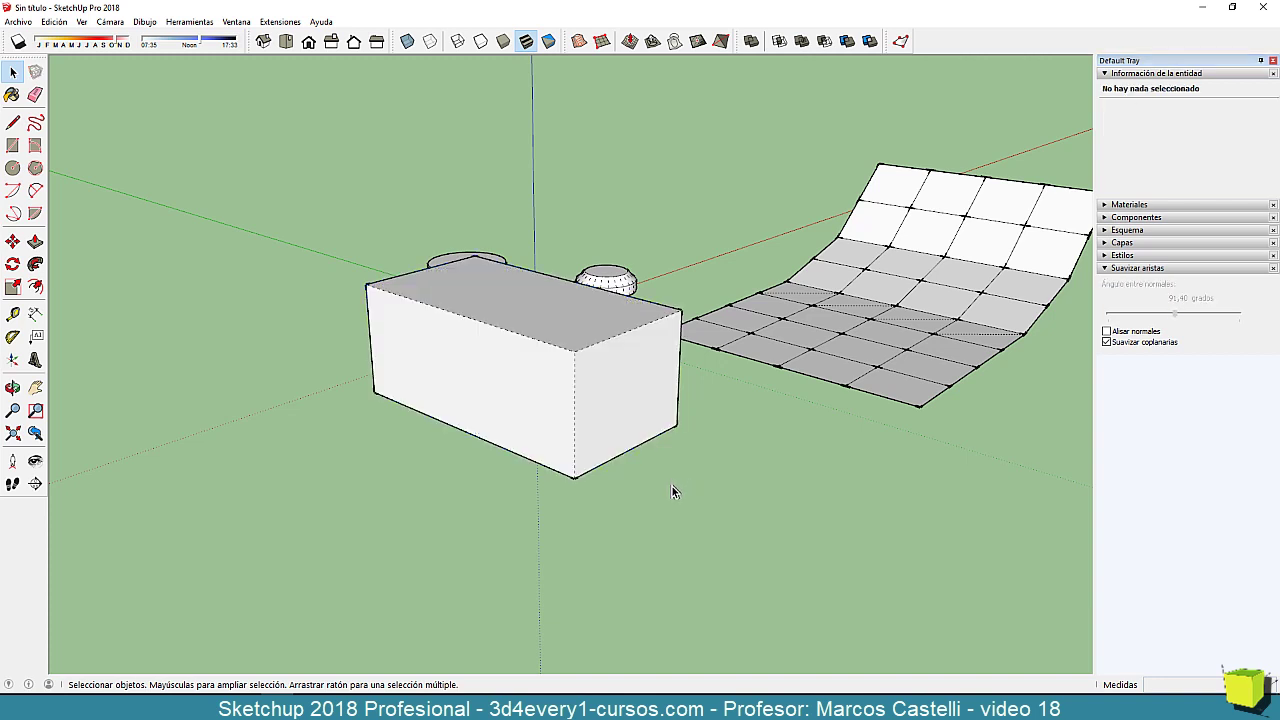
key("alt+h")
middle_click_drag(690, 513, 638, 500)
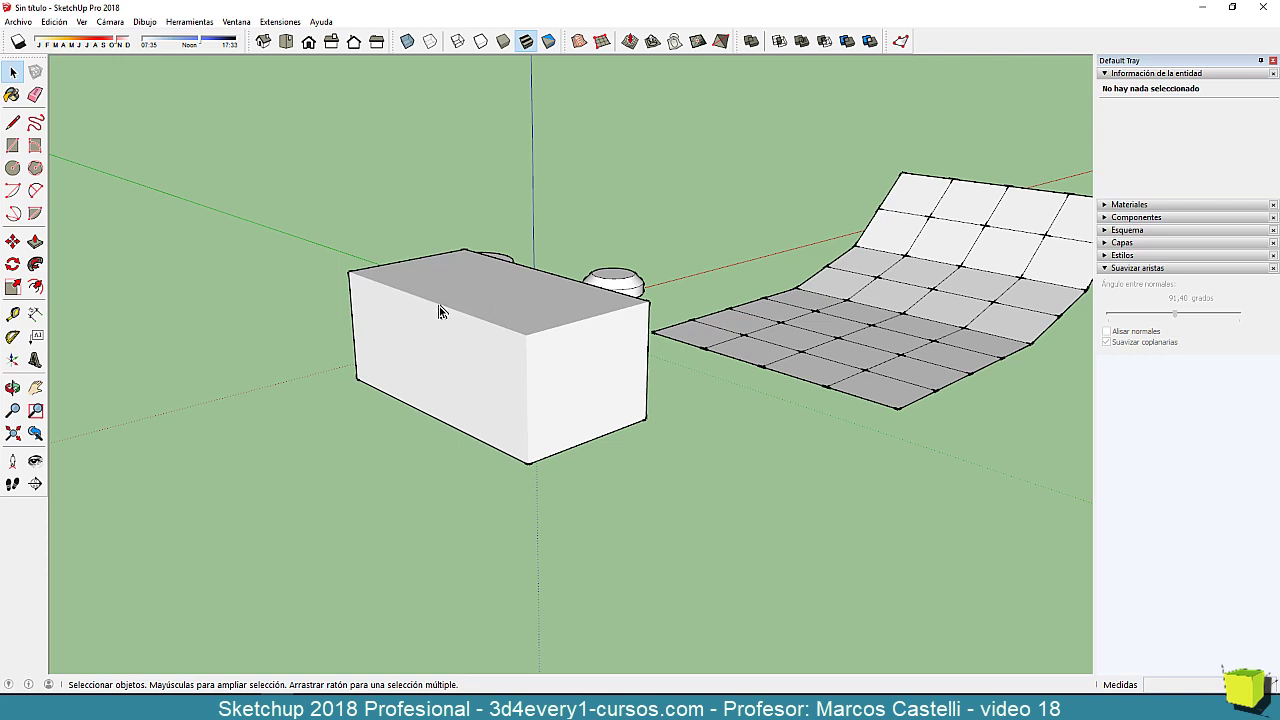
scroll(445, 300, "up", 3)
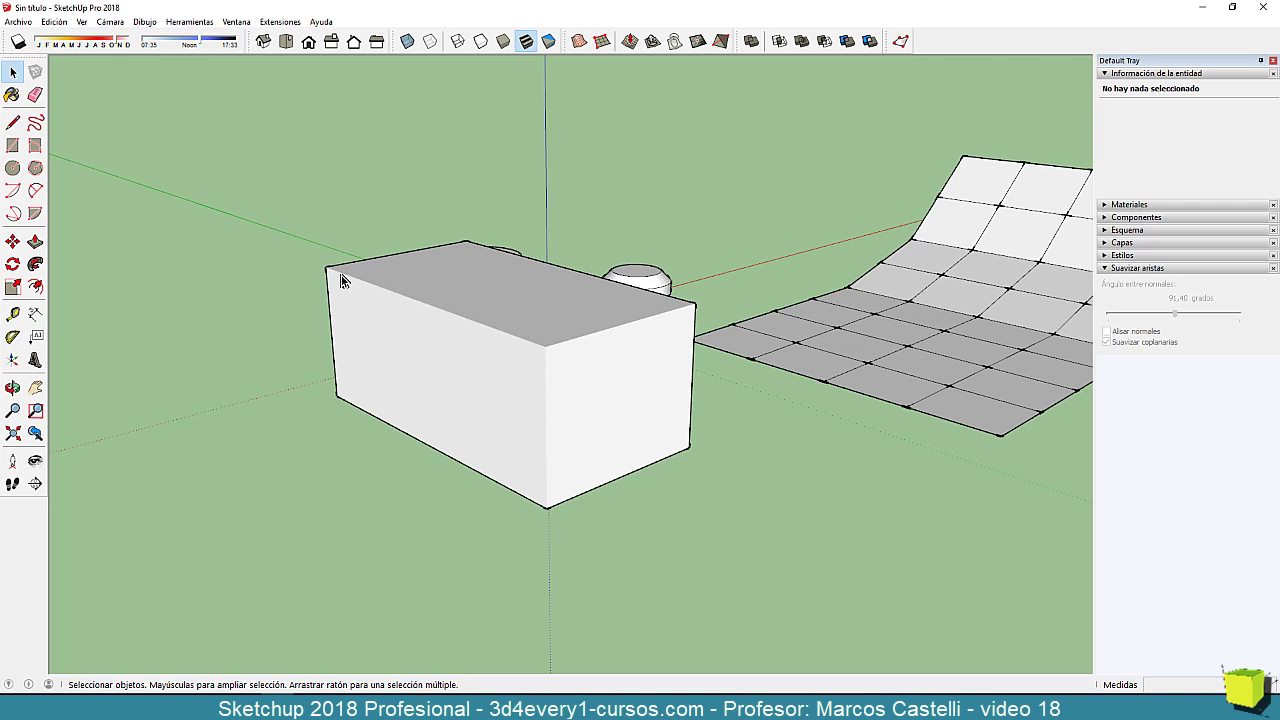
scroll(450, 362, "down", 2)
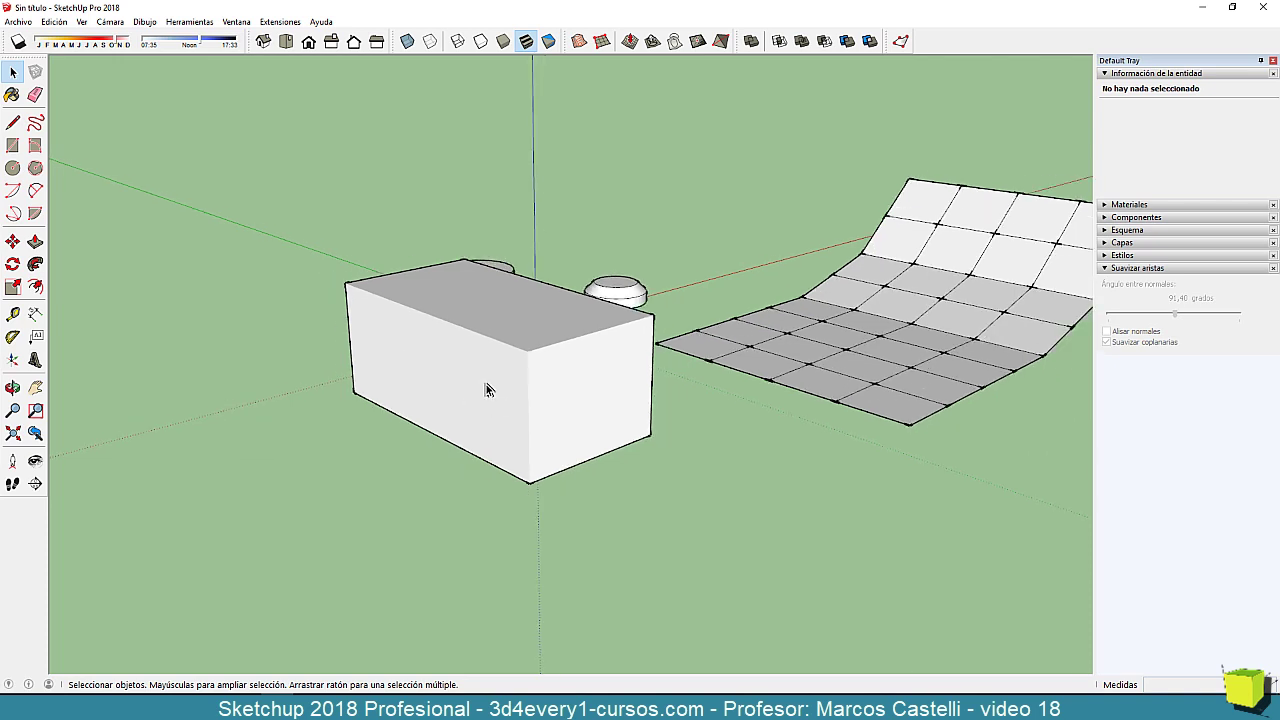
left_click(486, 384)
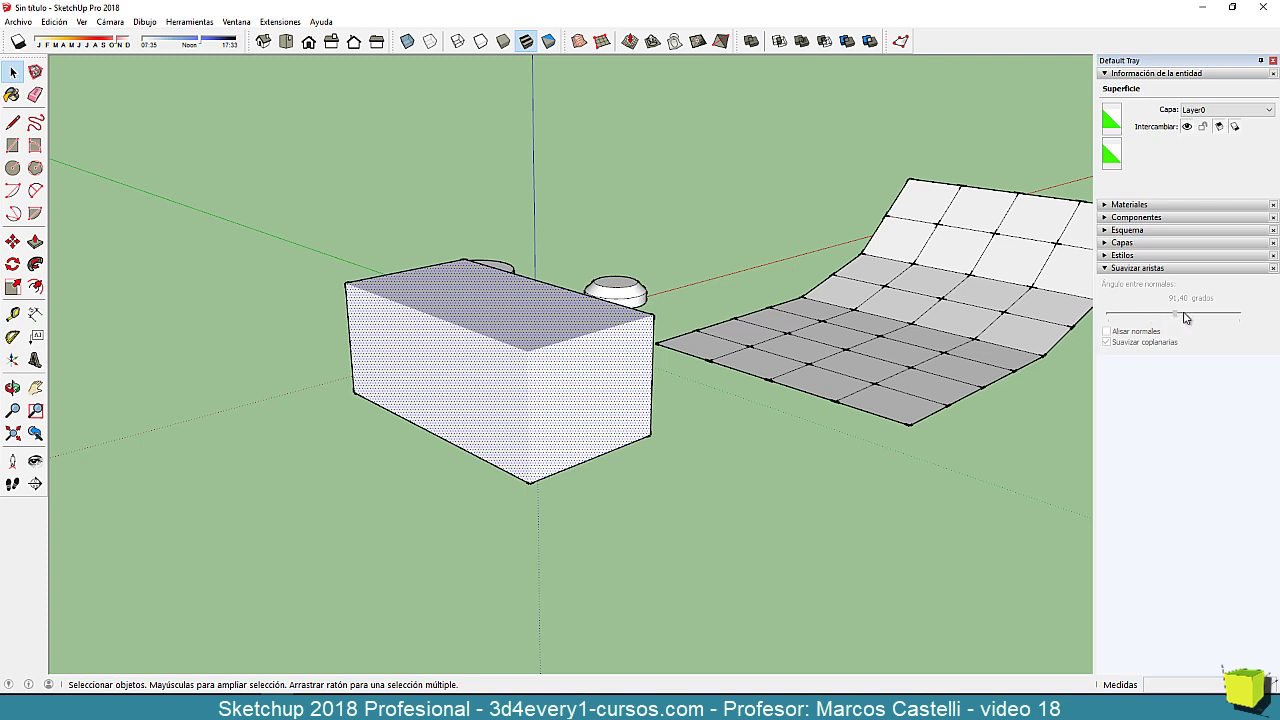
Select the entire box and lower its softening angle between normals to 86.80 degrees.
triple_click(586, 366)
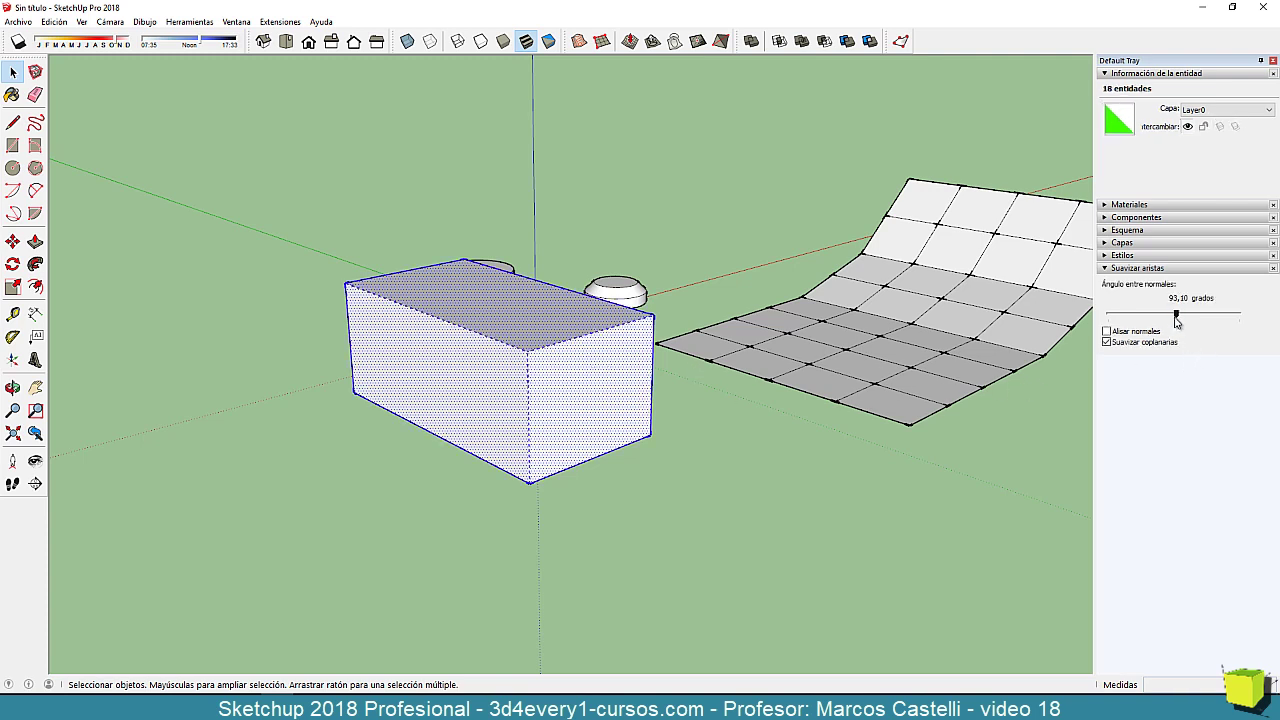
left_click_drag(1177, 318, 1171, 318)
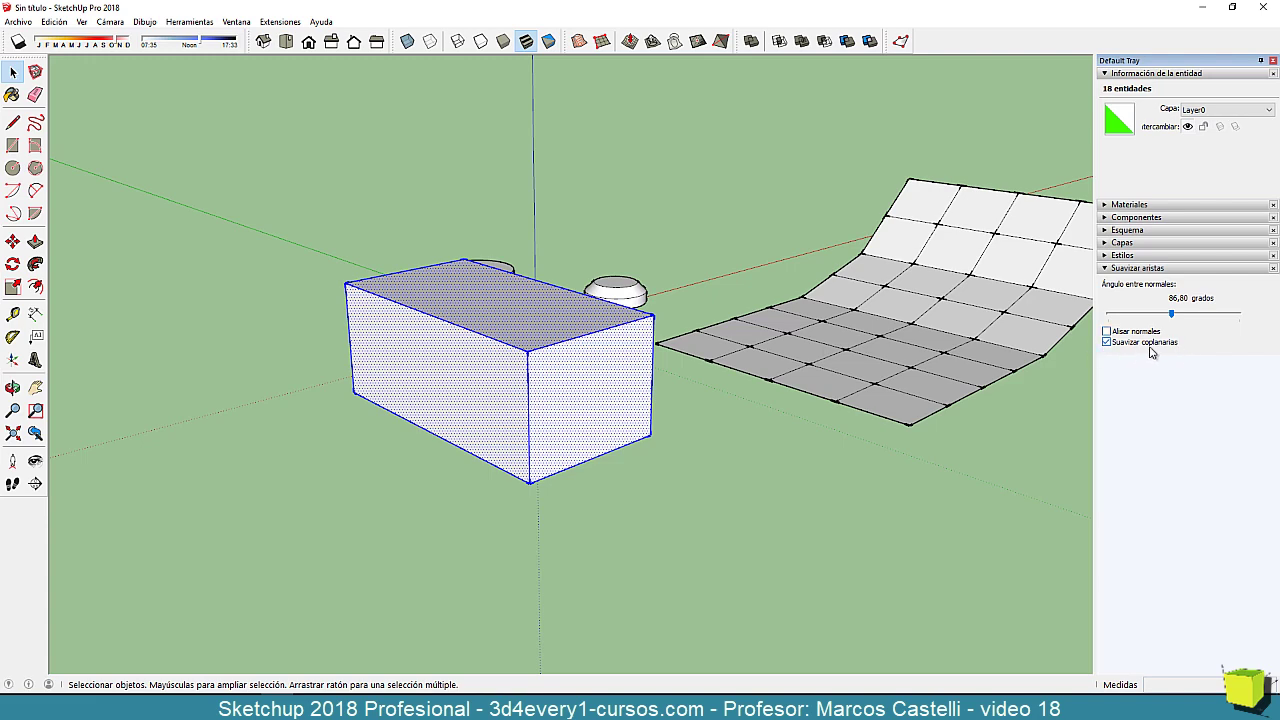
middle_click_drag(720, 429, 706, 456)
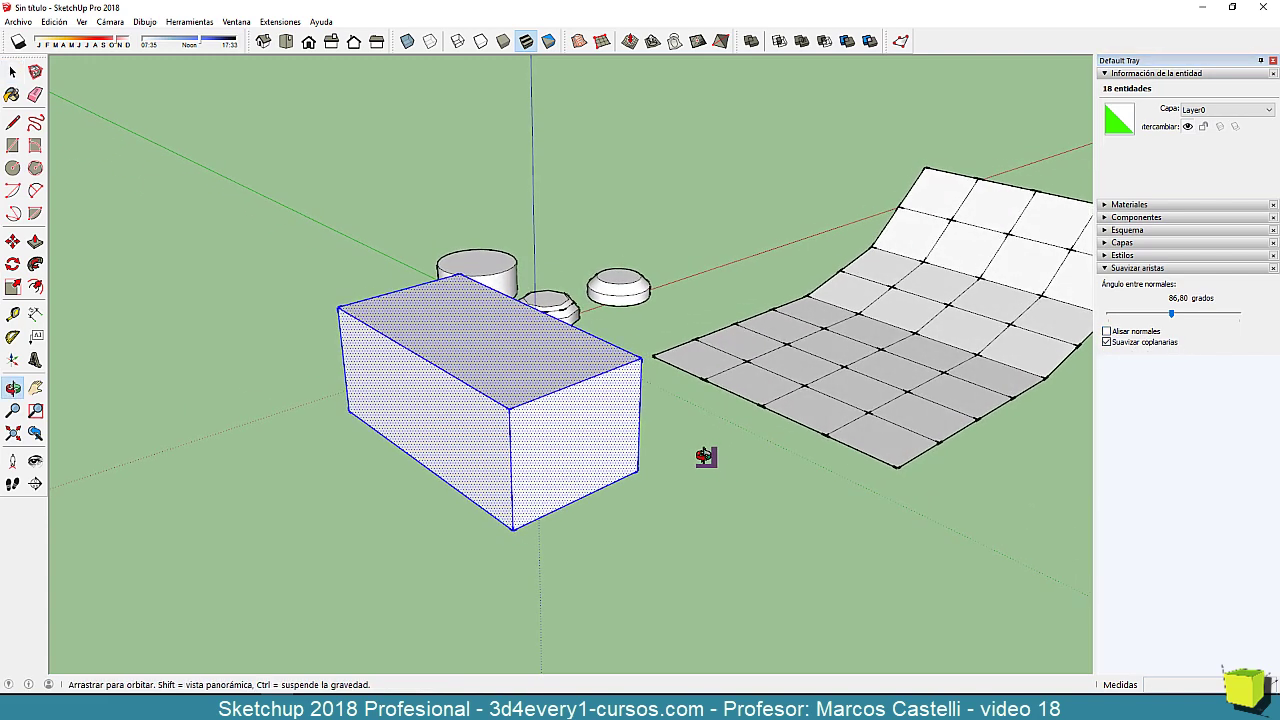
scroll(690, 440, "down", 3)
middle_click_drag(771, 497, 988, 407)
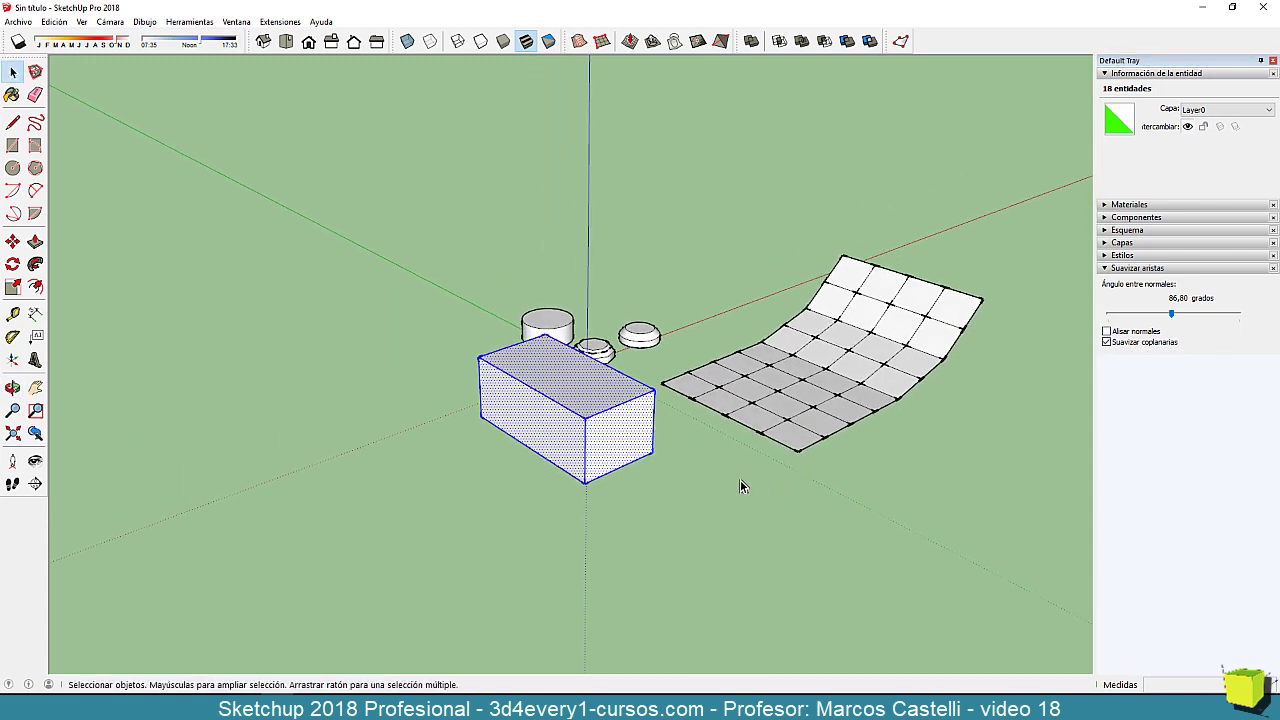
Turn Suavizar coplanarias off and Alisar normales on for the box, set its angle between normals to 91.40 degrees, then deselect it.
left_click(1106, 343)
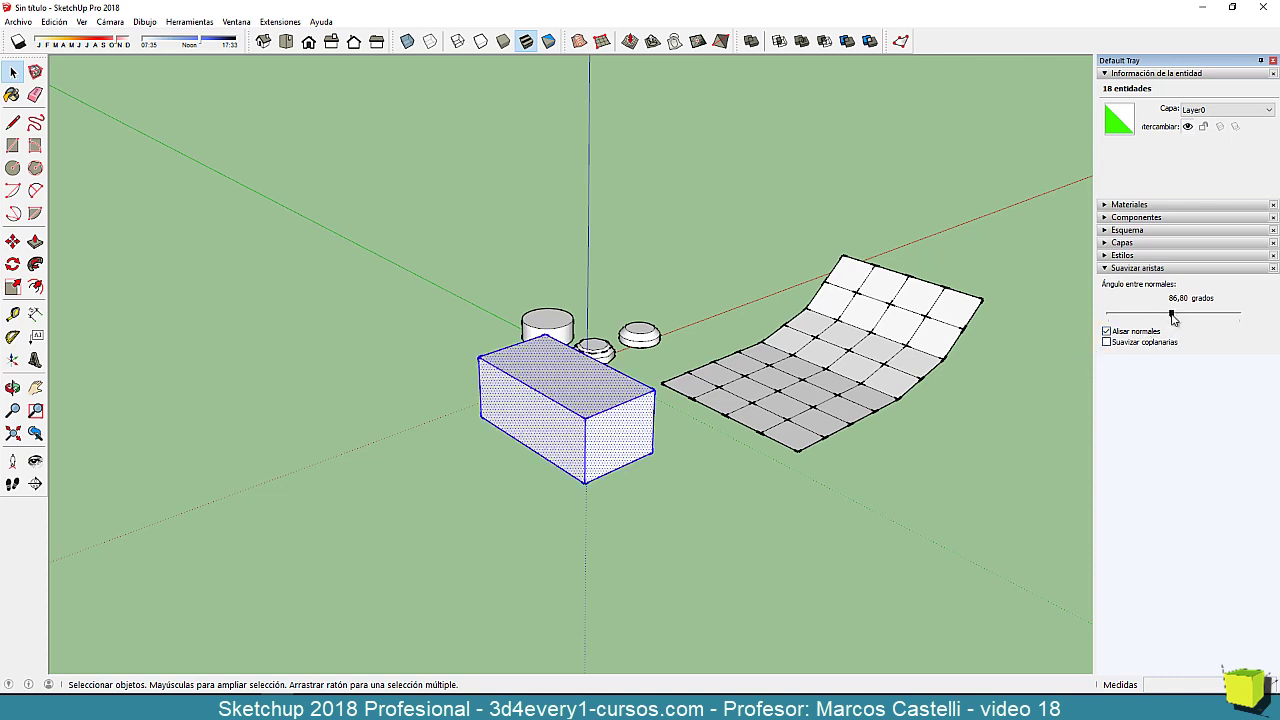
left_click_drag(1173, 318, 1177, 320)
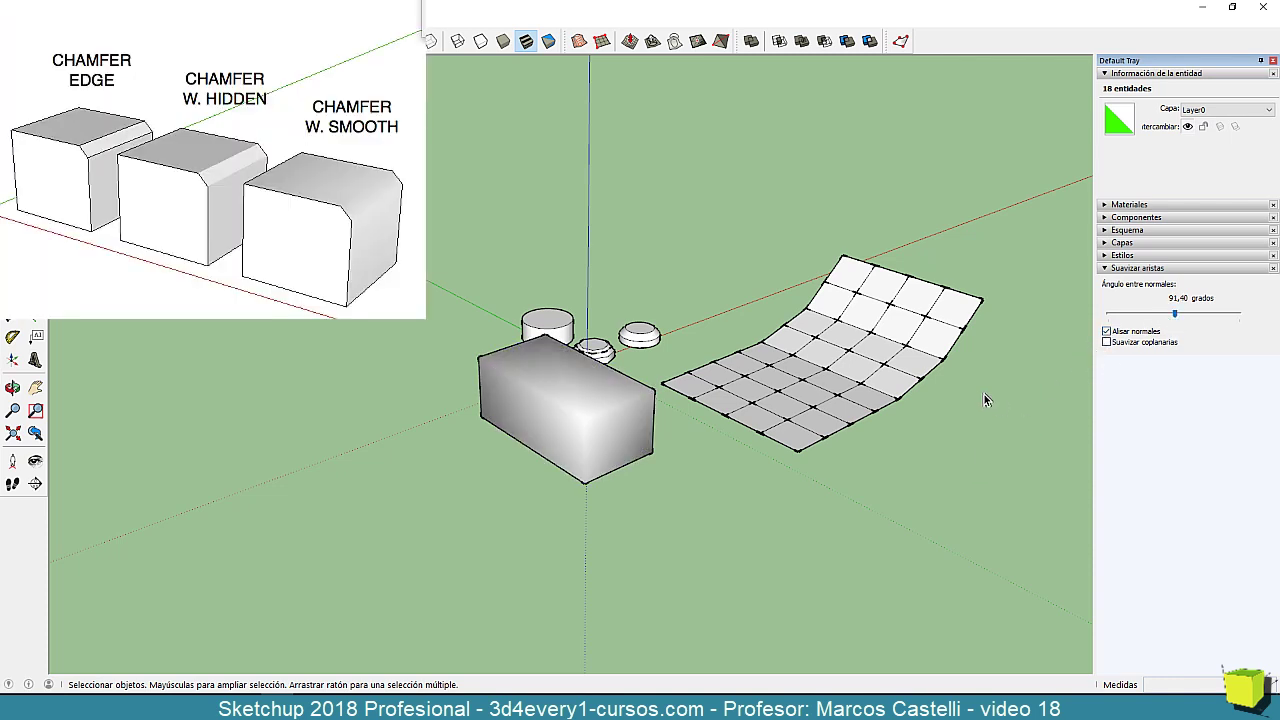
middle_click_drag(652, 460, 556, 386)
scroll(540, 316, "up", 3)
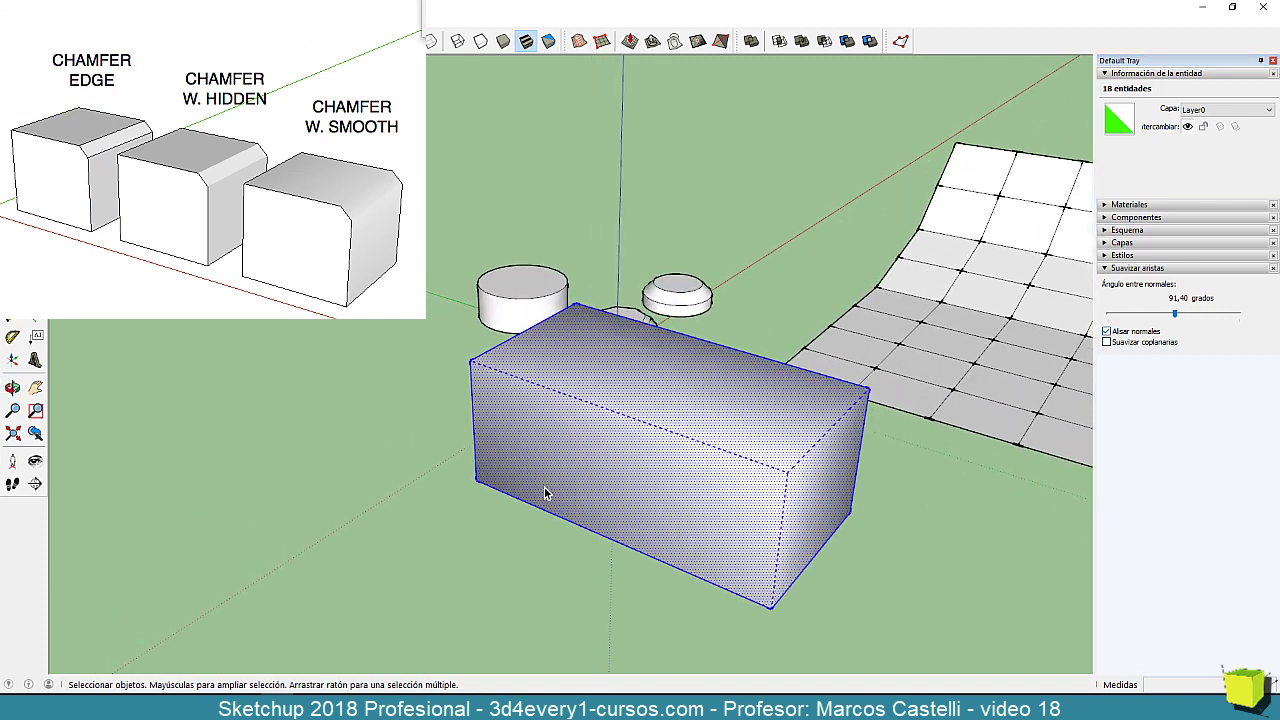
middle_click_drag(555, 505, 585, 346)
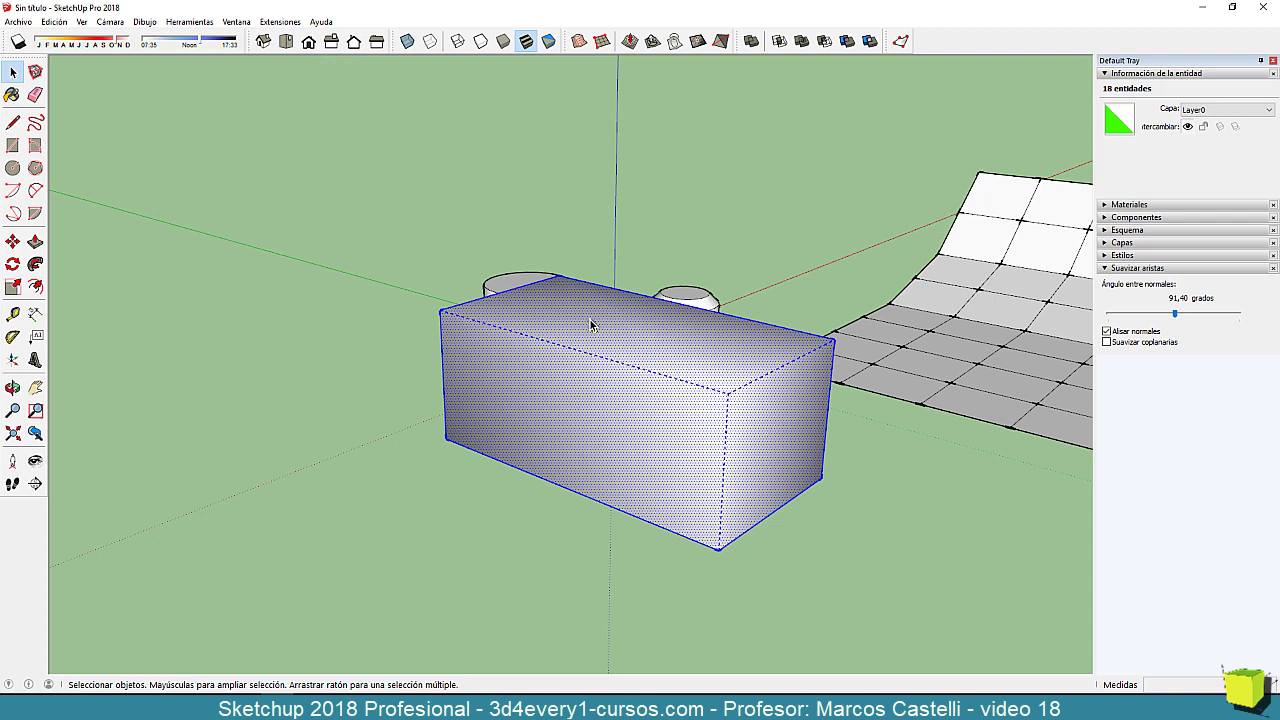
scroll(452, 326, "down", 2)
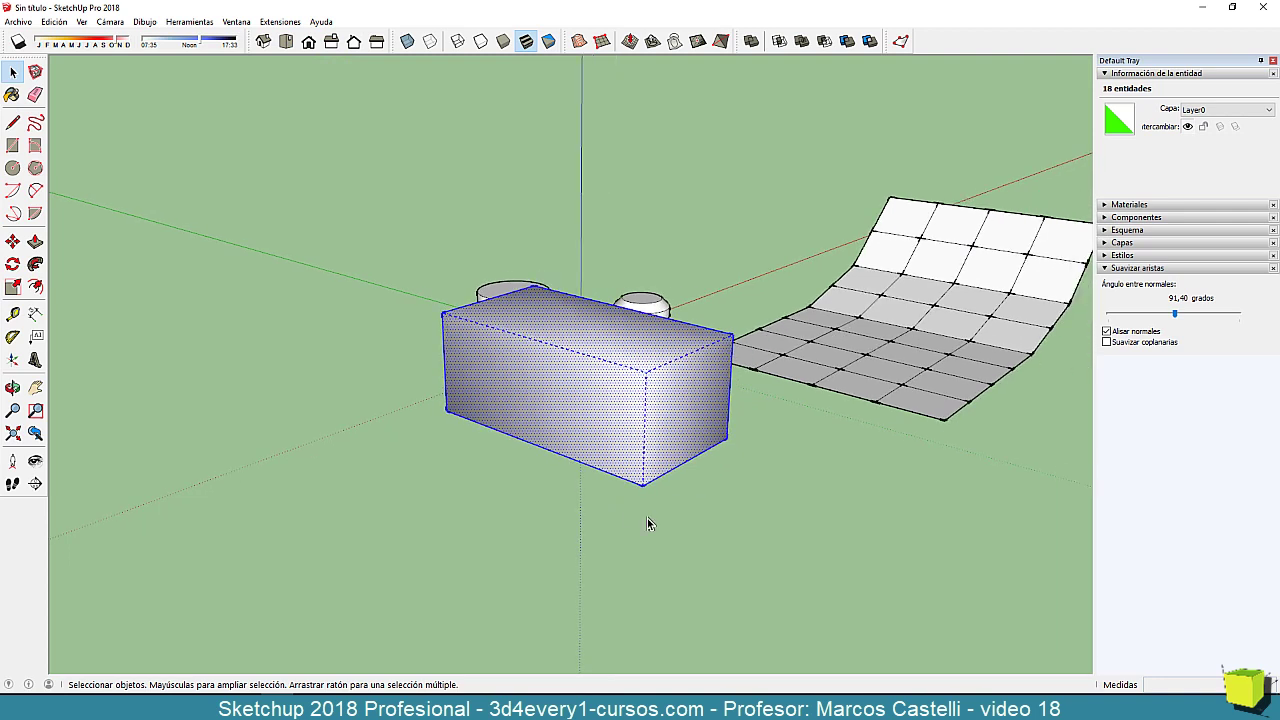
left_click(730, 514)
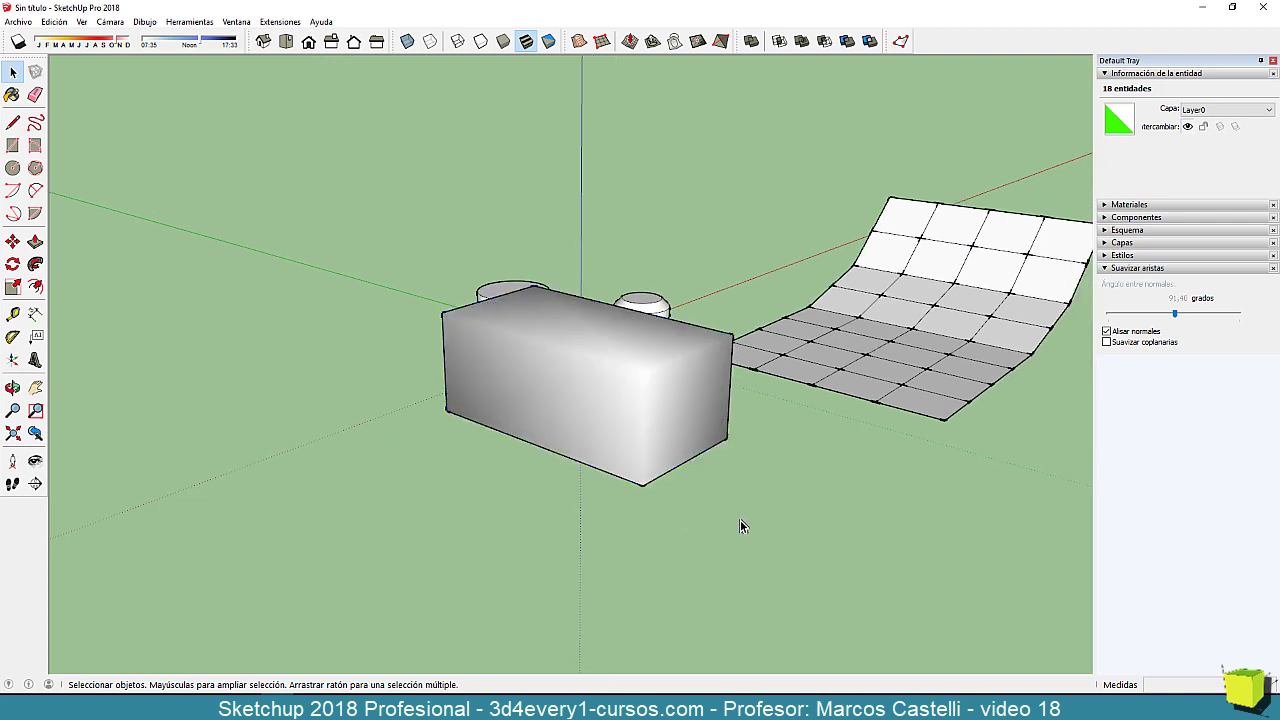
Select the entire bent grid and smooth it with Alisar normales on and an angle between normals of 97.80 degrees, then deselect it.
middle_click_drag(740, 520, 610, 505)
scroll(476, 345, "up", 1)
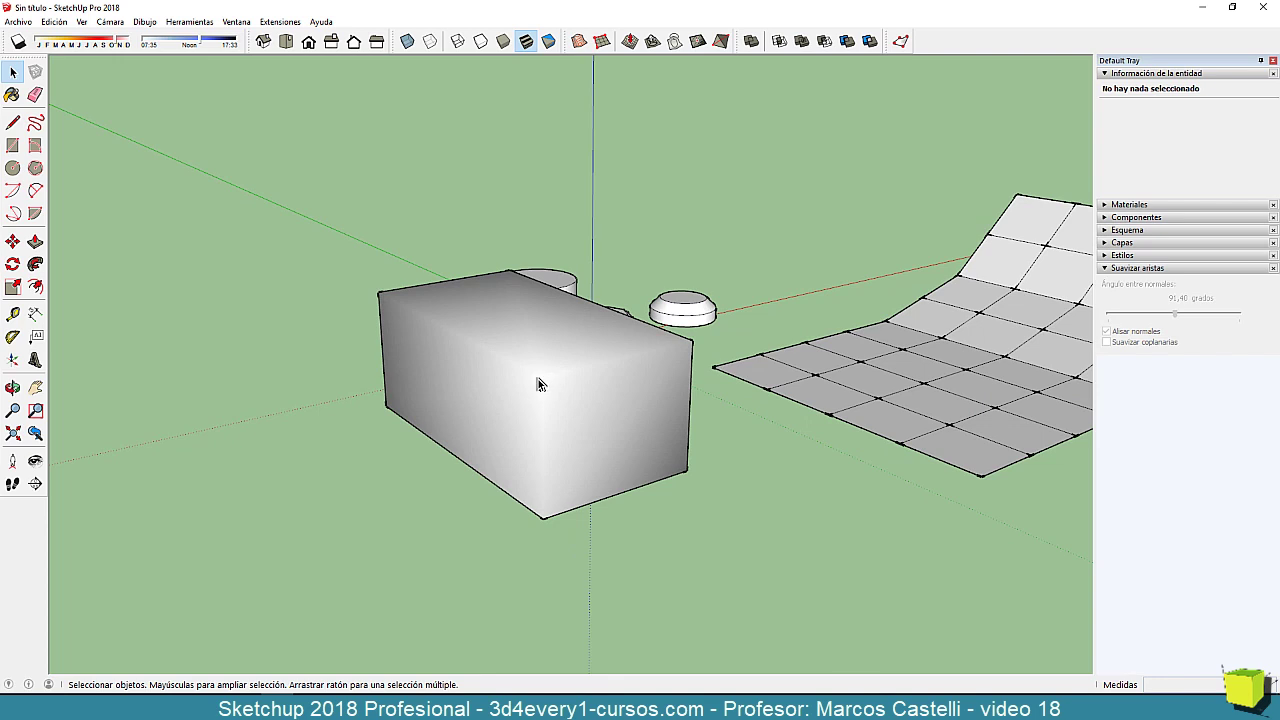
middle_click_drag(510, 410, 422, 370)
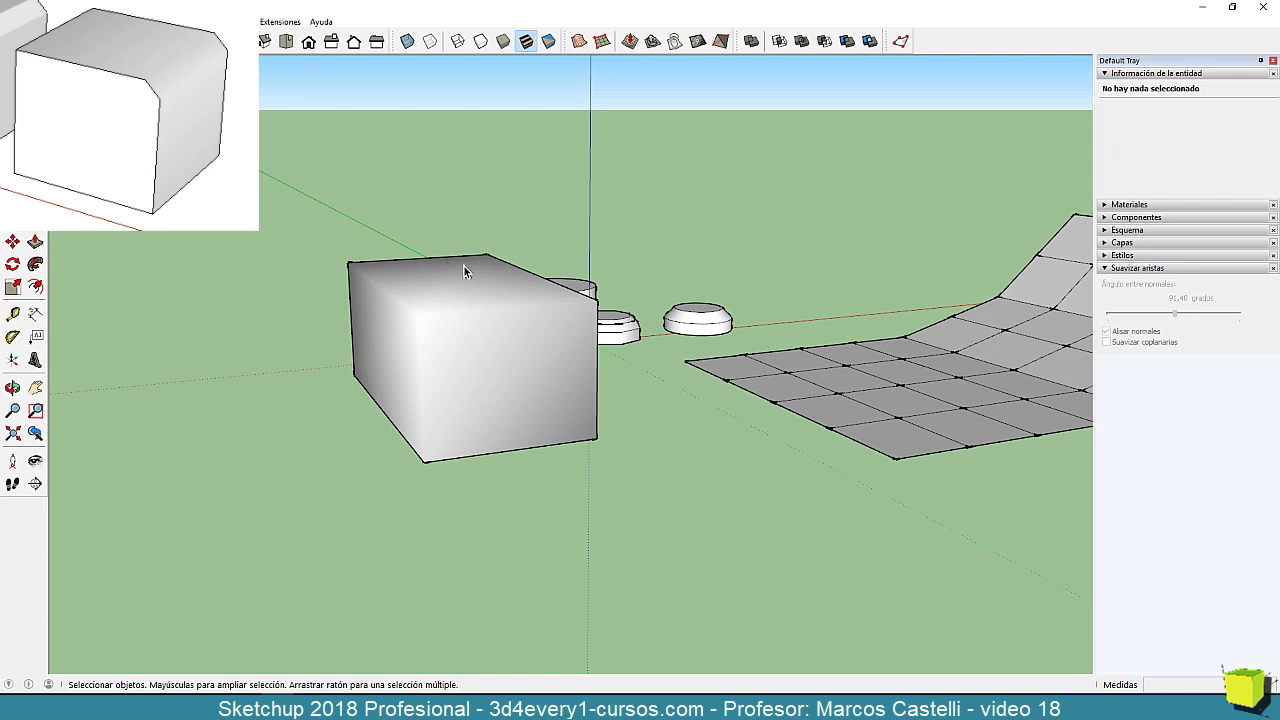
middle_click_drag(445, 370, 436, 346)
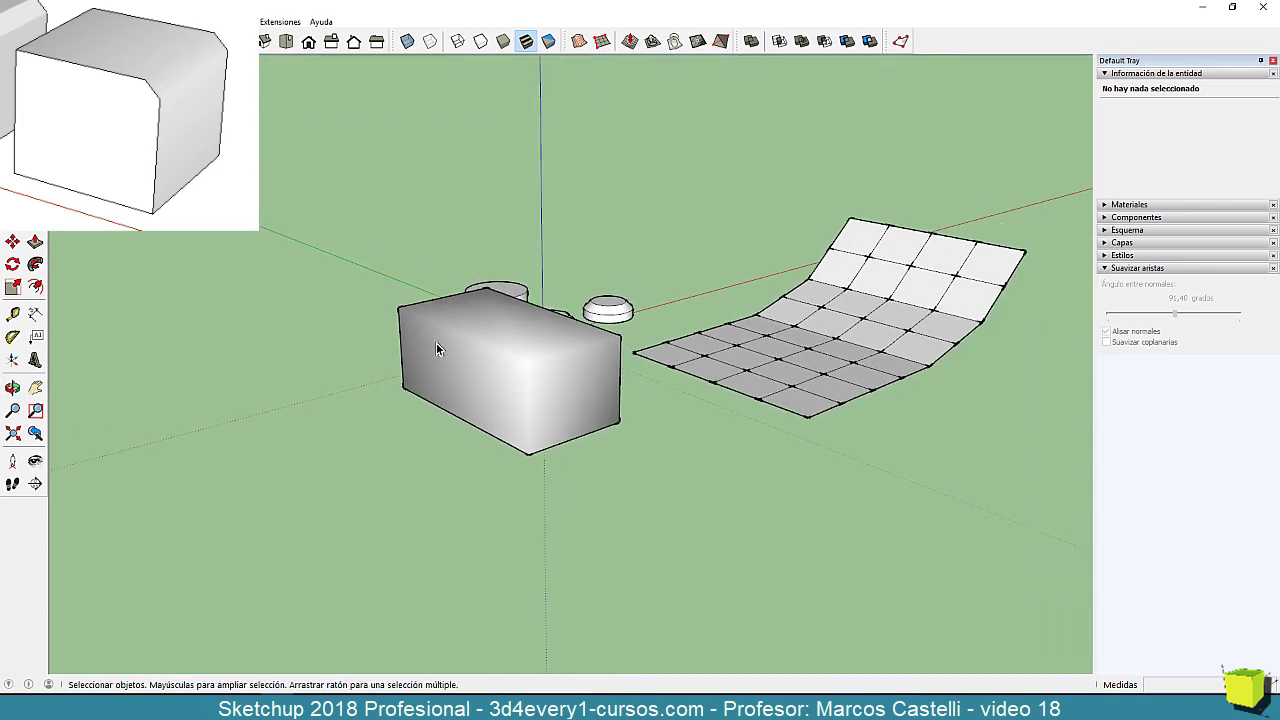
left_click(810, 366)
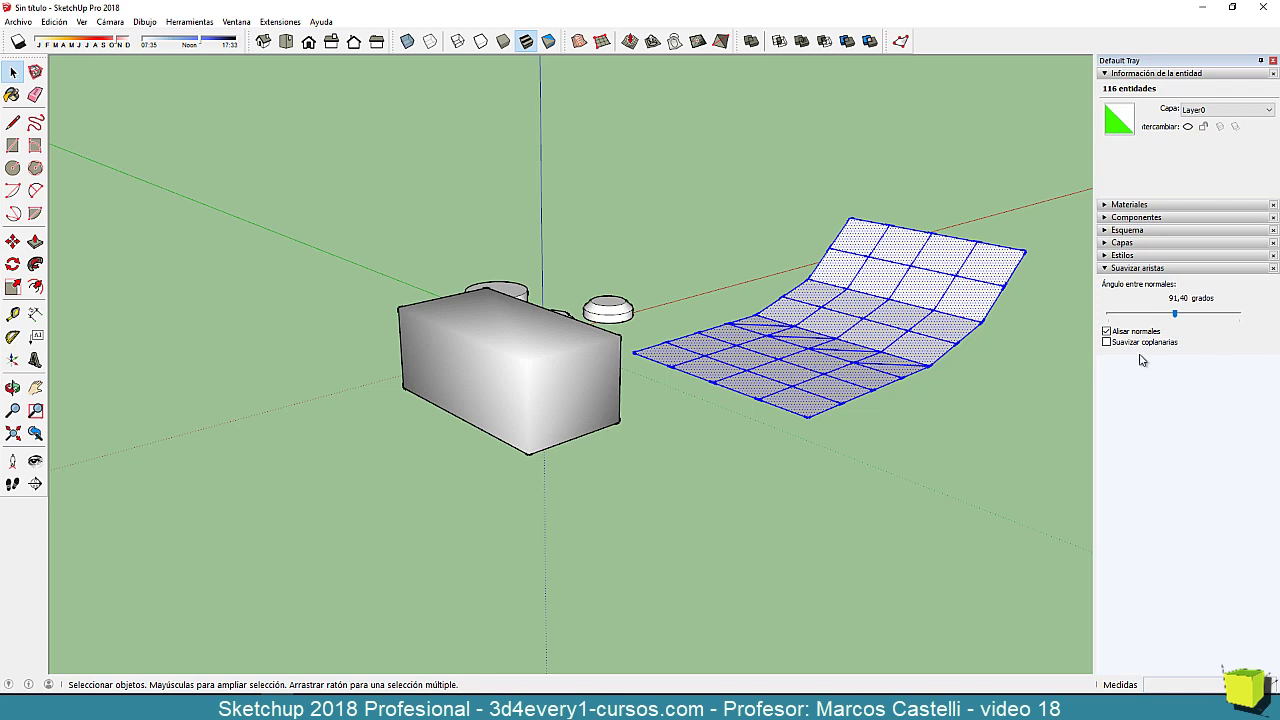
left_click(1107, 331)
left_click(1107, 332)
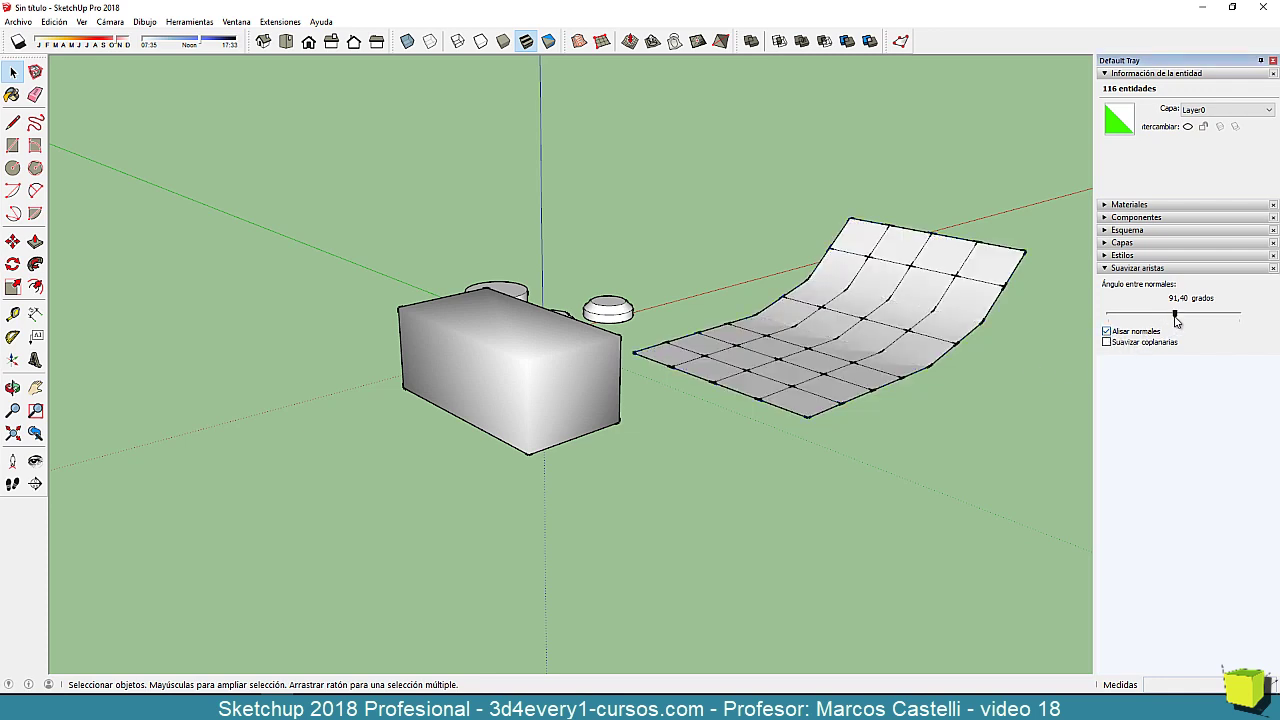
left_click_drag(1175, 315, 1181, 318)
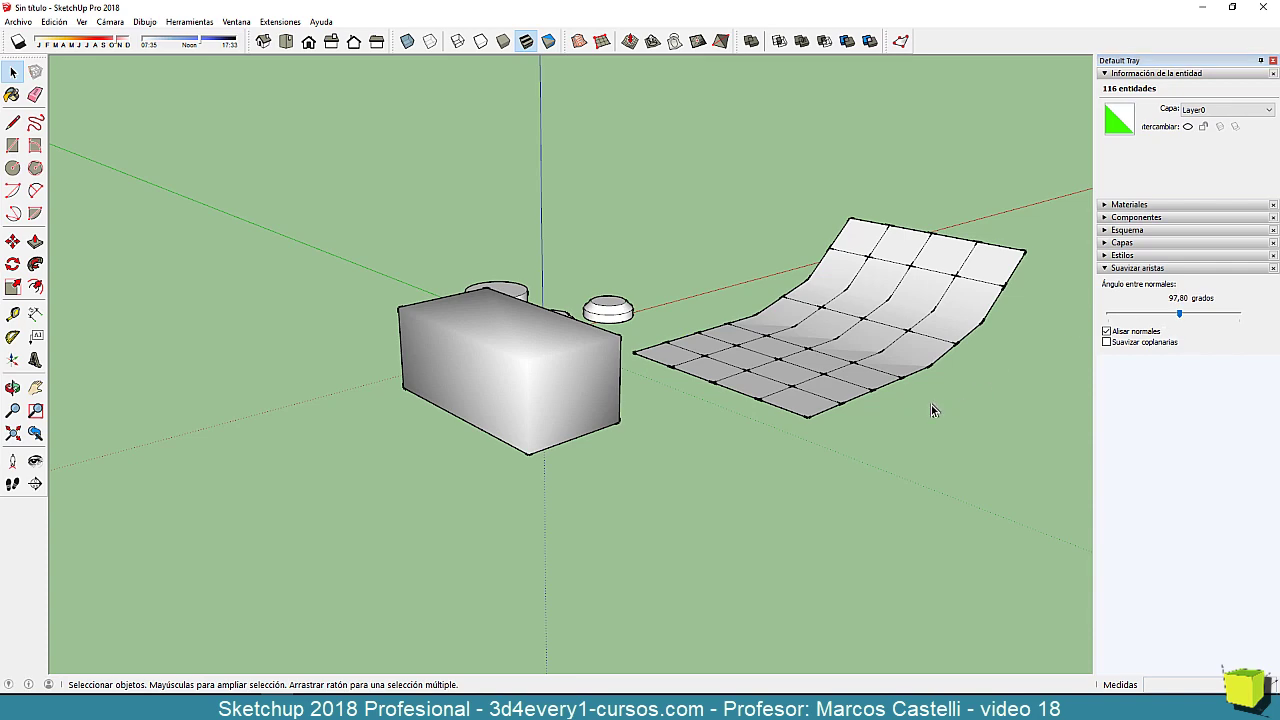
left_click(750, 455)
Select the entire bent grid again, turn Suavizar coplanarias on to soften its flat edges too, and deselect it.
middle_click_drag(750, 455, 737, 406)
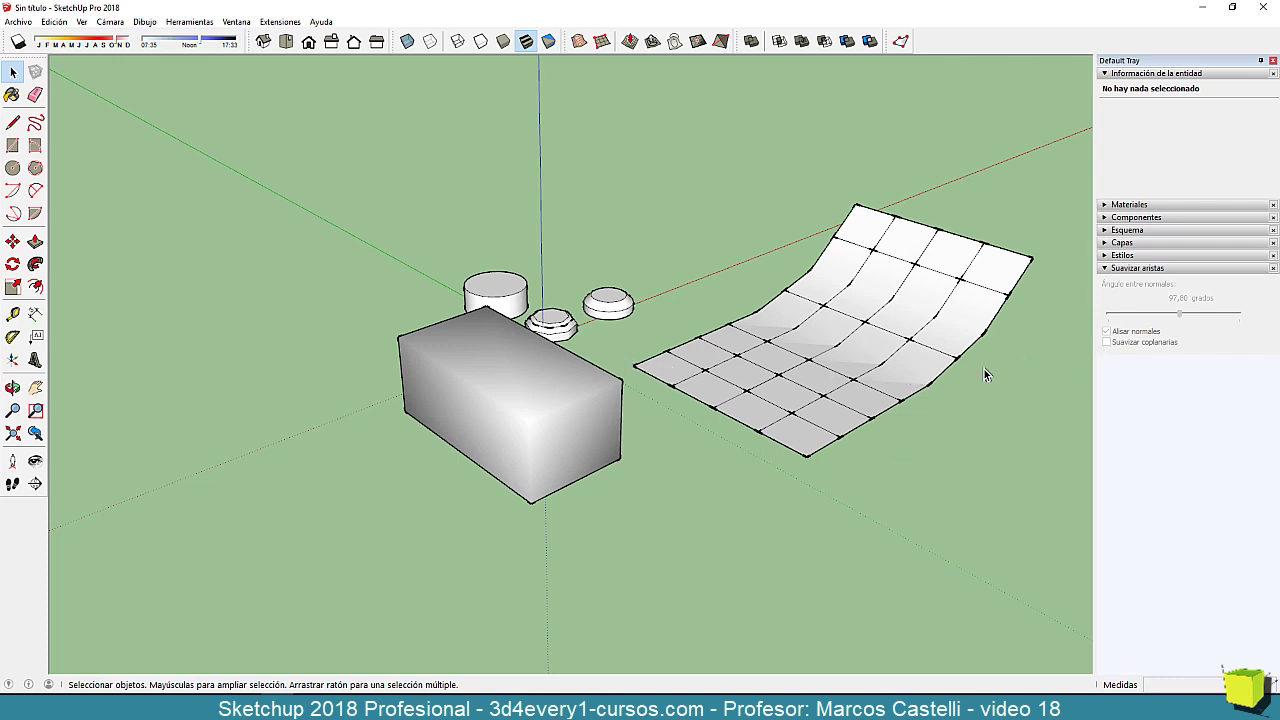
triple_click(920, 358)
left_click(1107, 342)
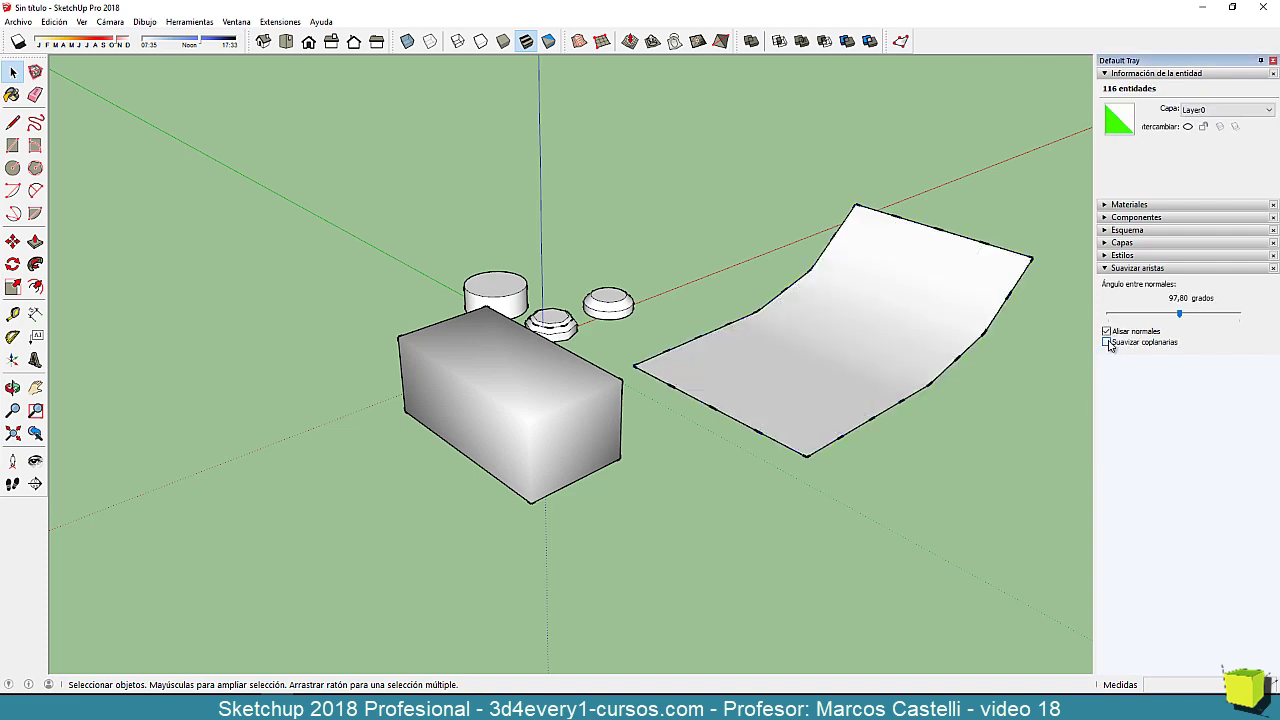
left_click(901, 462)
middle_click_drag(859, 499, 835, 476)
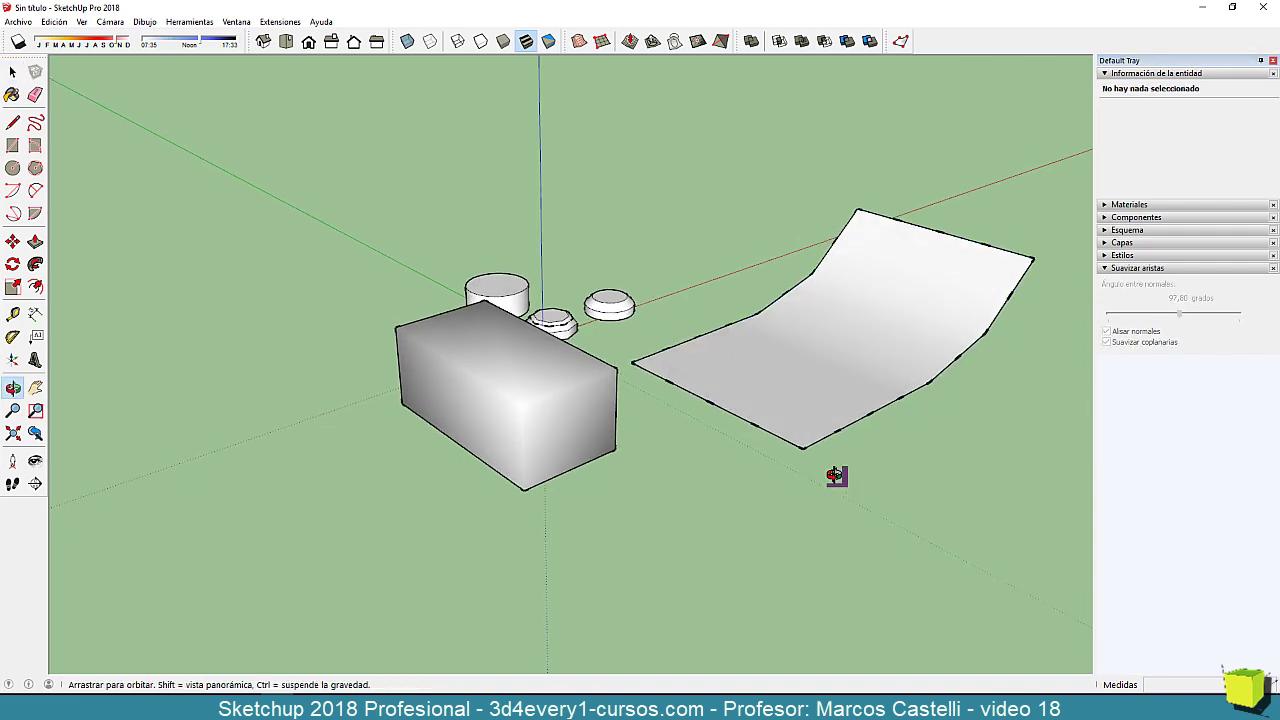
left_click_drag(835, 476, 737, 506)
key("space")
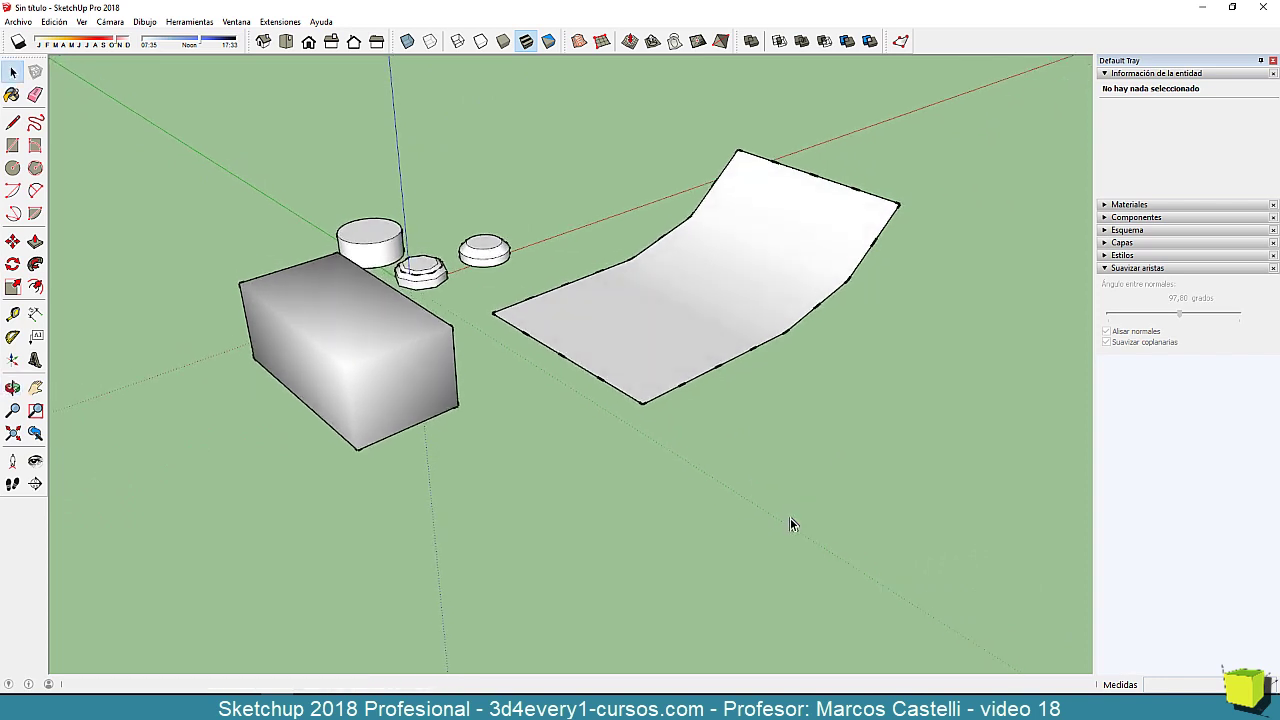
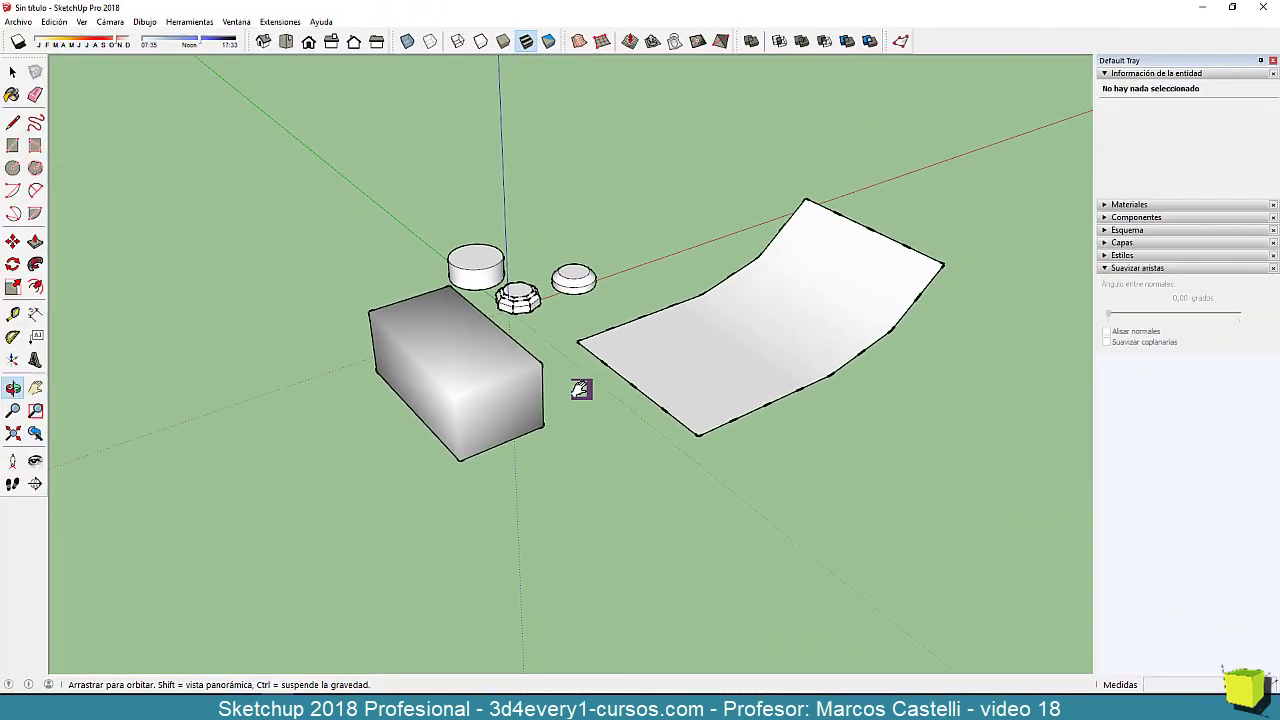
middle_click_drag(580, 386, 612, 433)
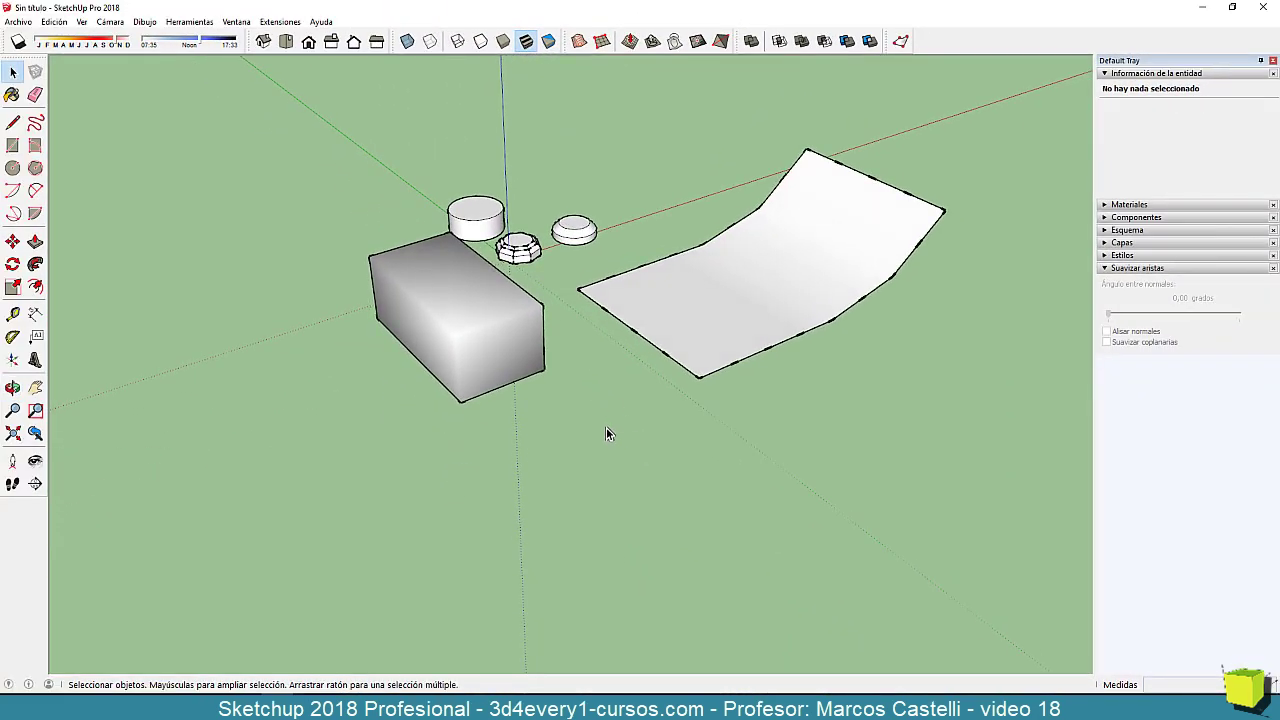
key("c")
left_click(596, 423)
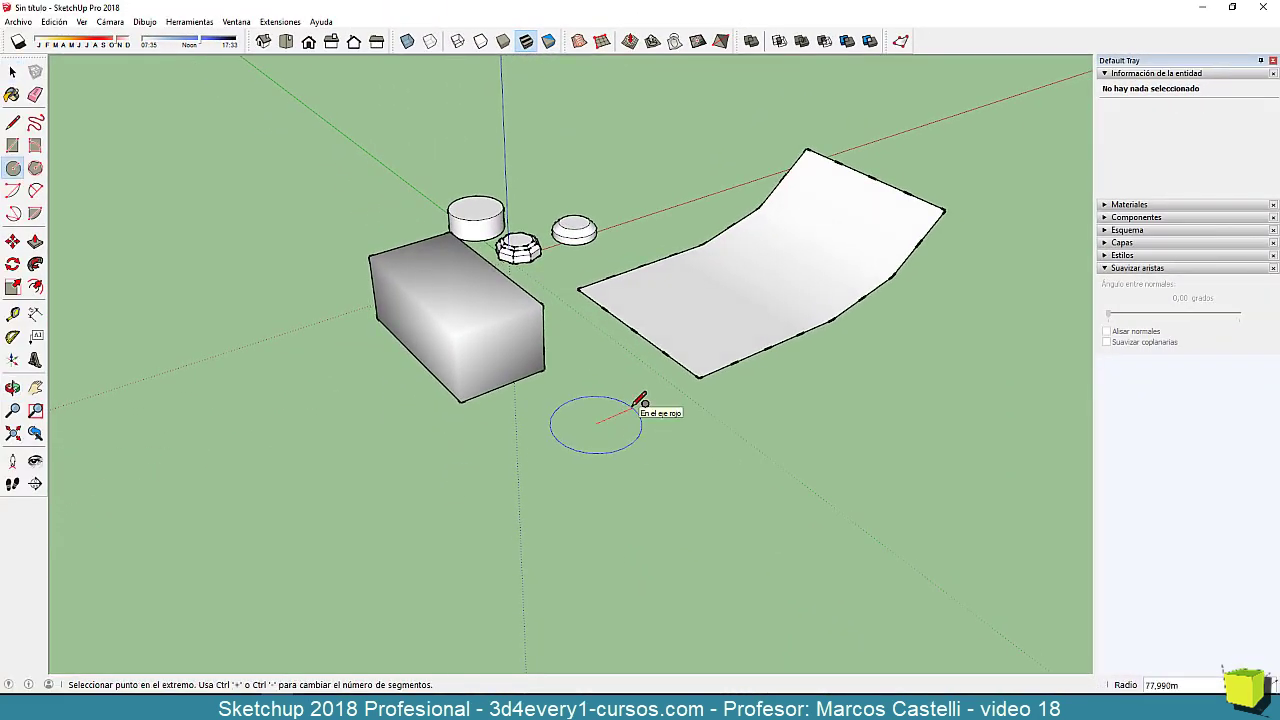
key("Escape")
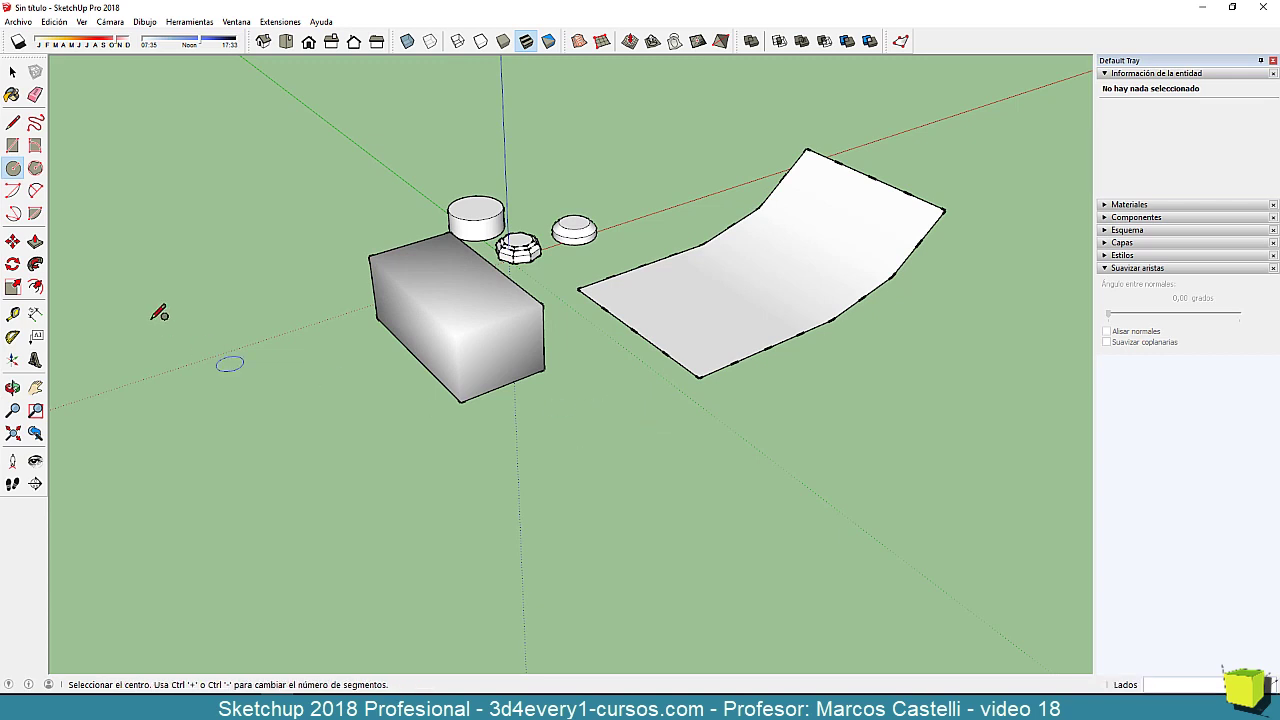
Draw a ground hexagon with a radius of about 71 m in front of the solids and push/pull it up about 37 m.
left_click(35, 168)
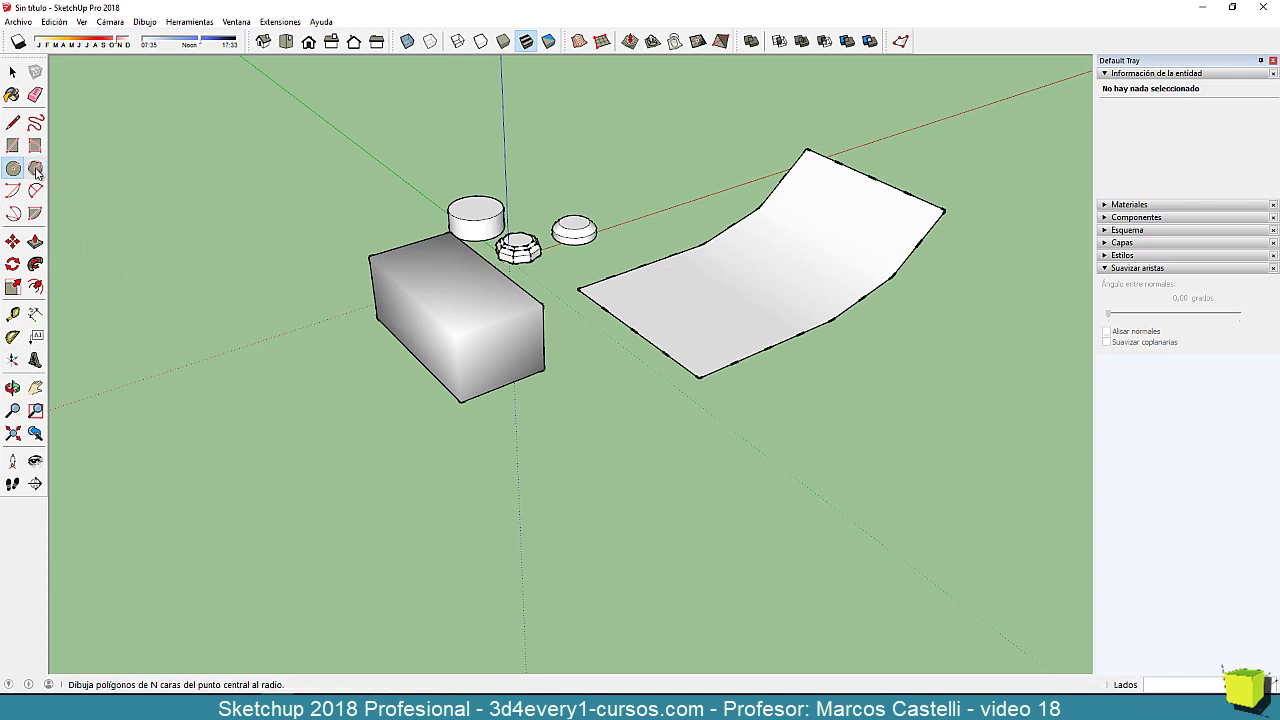
left_click(589, 427)
left_click(624, 410)
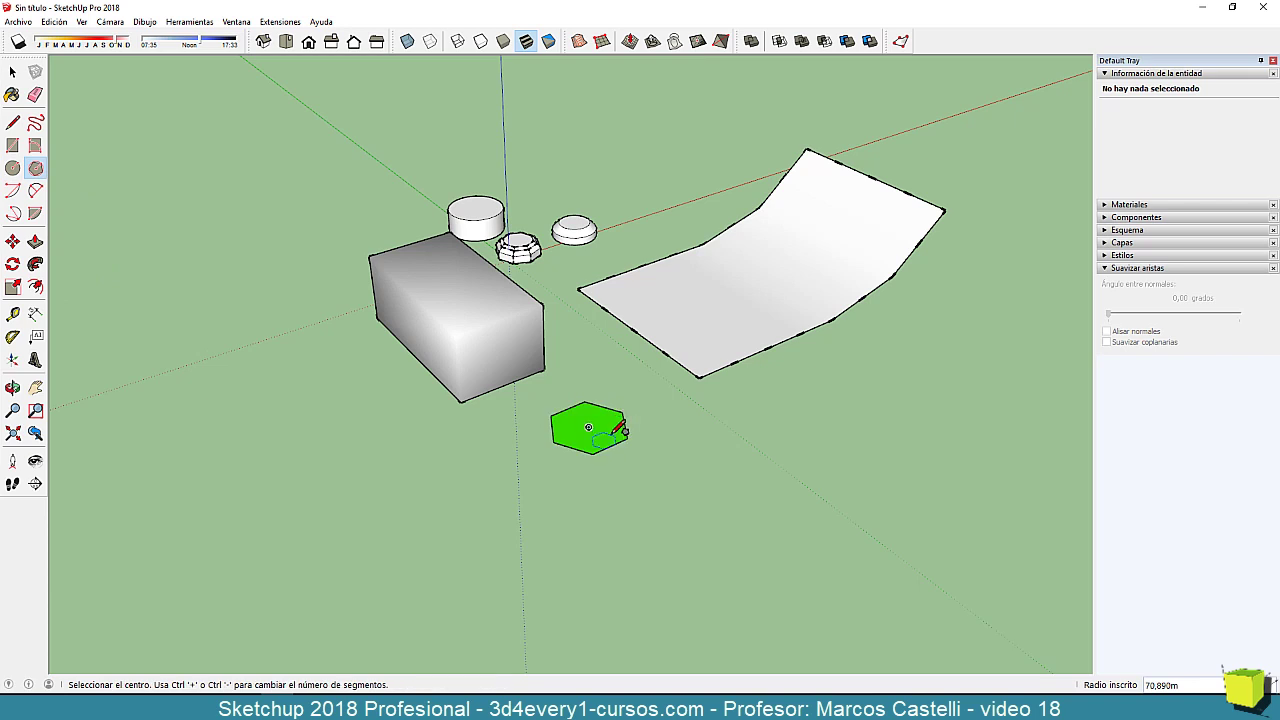
key("p")
left_click(593, 434)
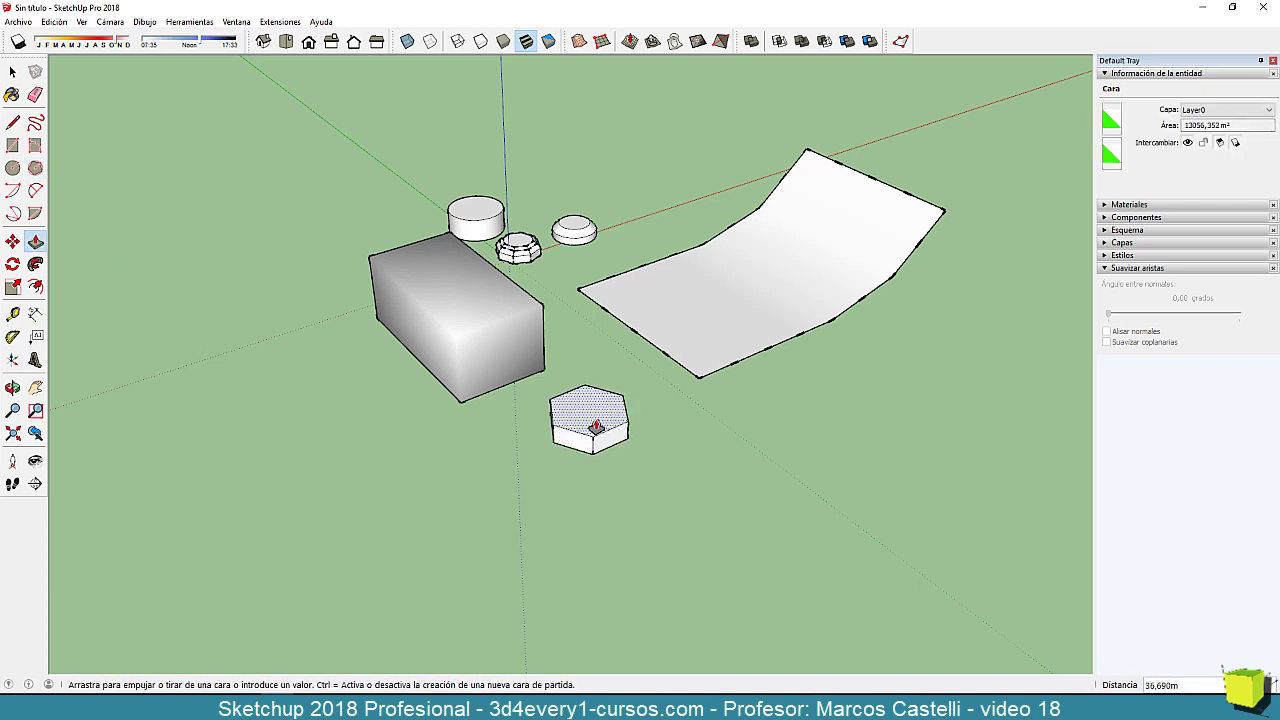
left_click(595, 427)
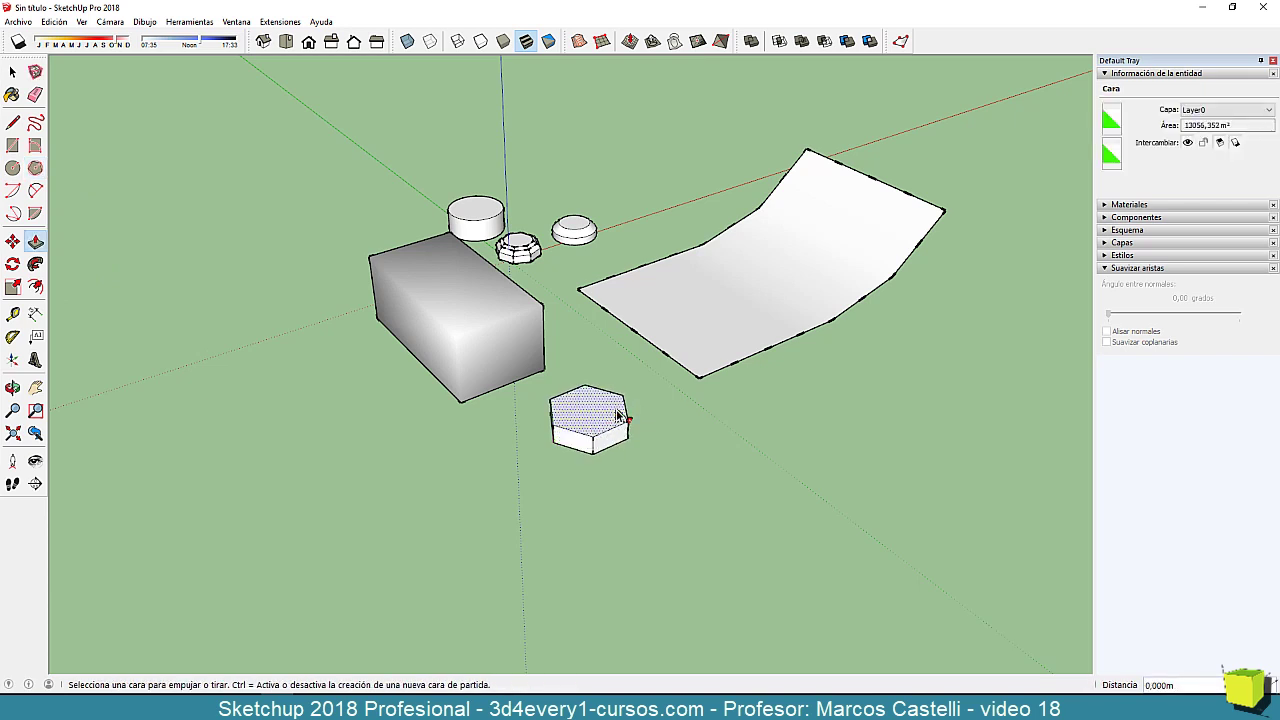
Offset the hexagonal prism's top outline inward to a hexagon about 46 m in radius and select this inner hexagon.
key("f")
left_click(620, 408)
left_click(615, 412)
middle_click_drag(580, 421, 590, 424)
scroll(590, 424, "up", 4)
scroll(595, 425, "up", 2)
key("space")
left_click(616, 414)
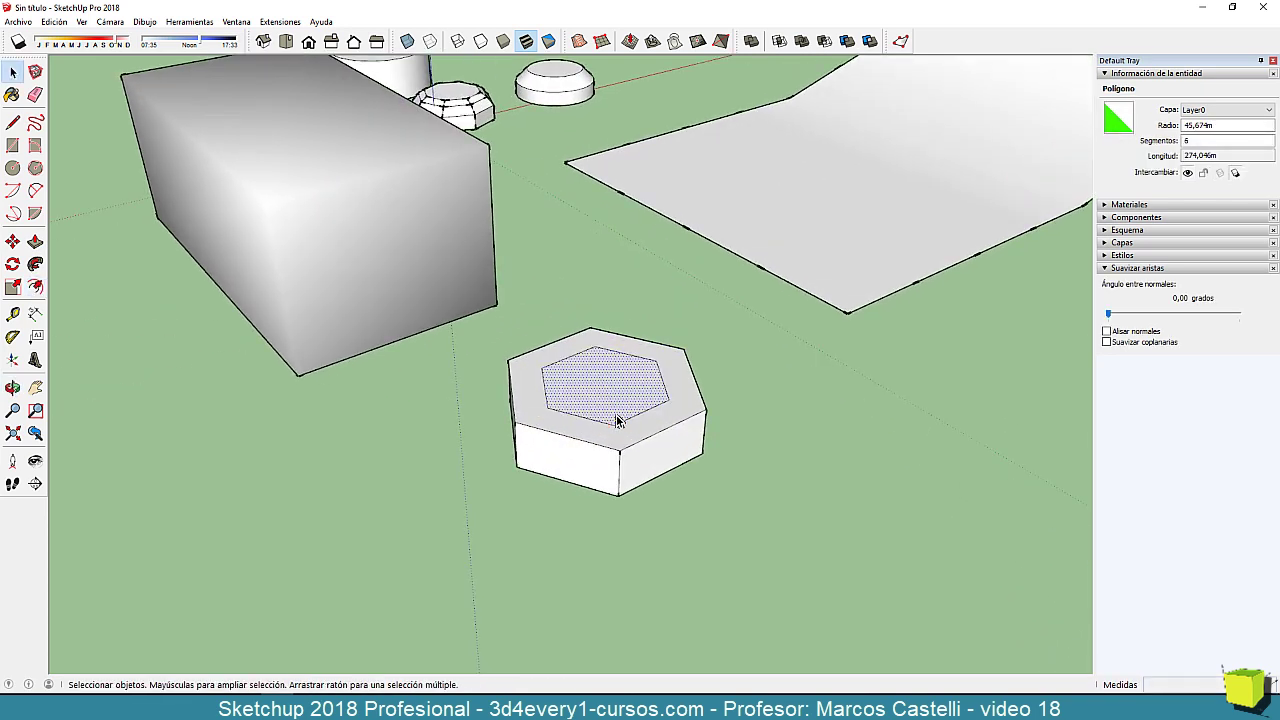
Move the inner hexagonal face of the prism's top straight up to form sloped bevel faces, then deselect it.
left_click(619, 421)
left_click(616, 405)
key("m")
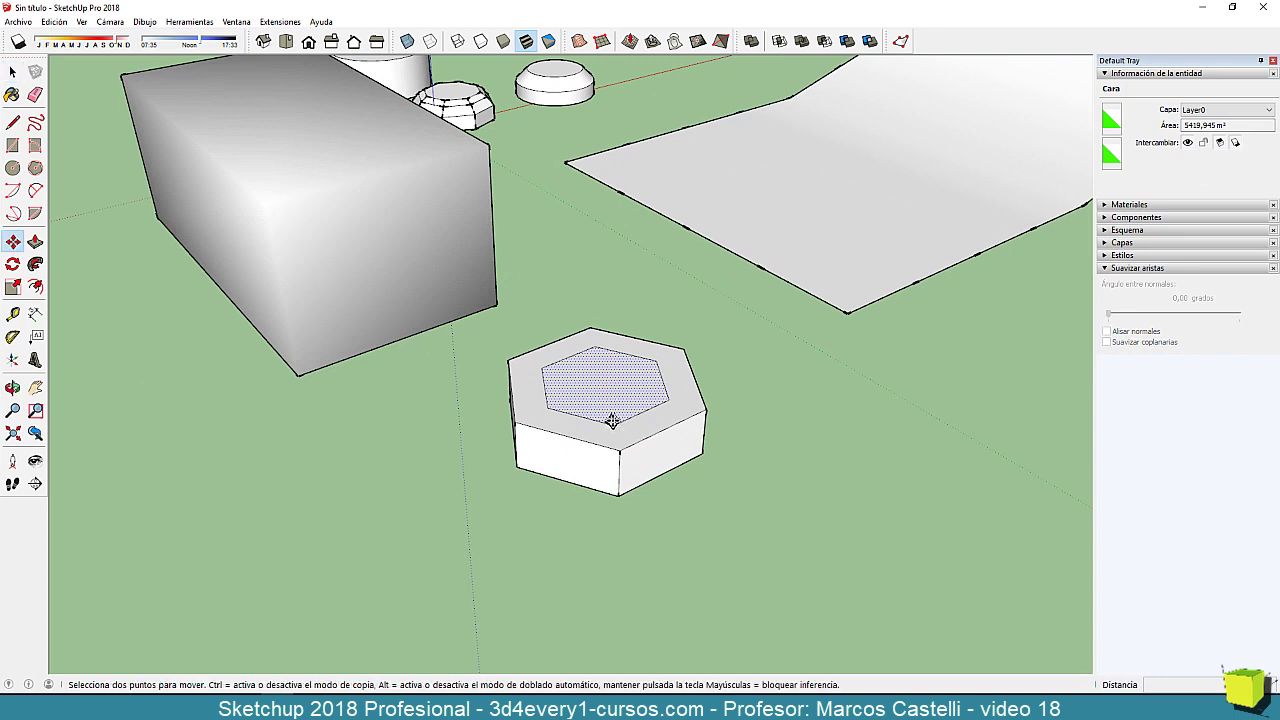
left_click(613, 420)
left_click(613, 402)
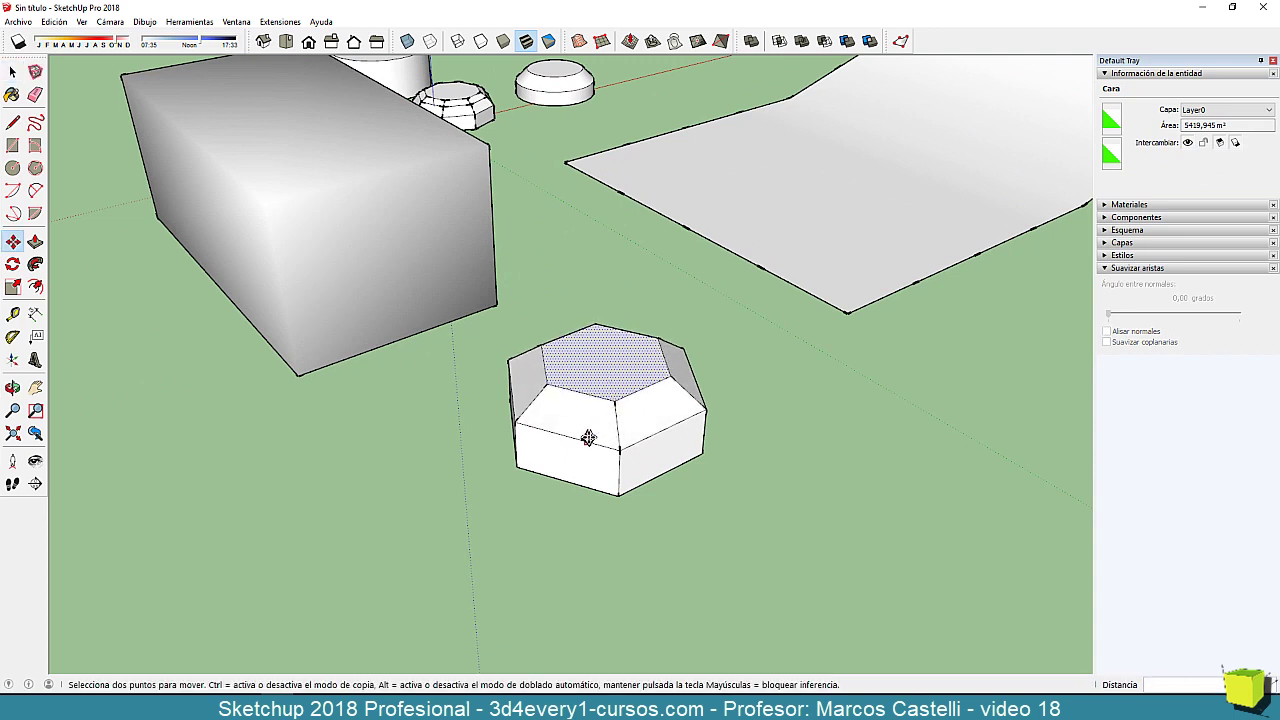
scroll(589, 437, "down", 3)
key("space")
left_click(654, 523)
scroll(600, 467, "down", 2)
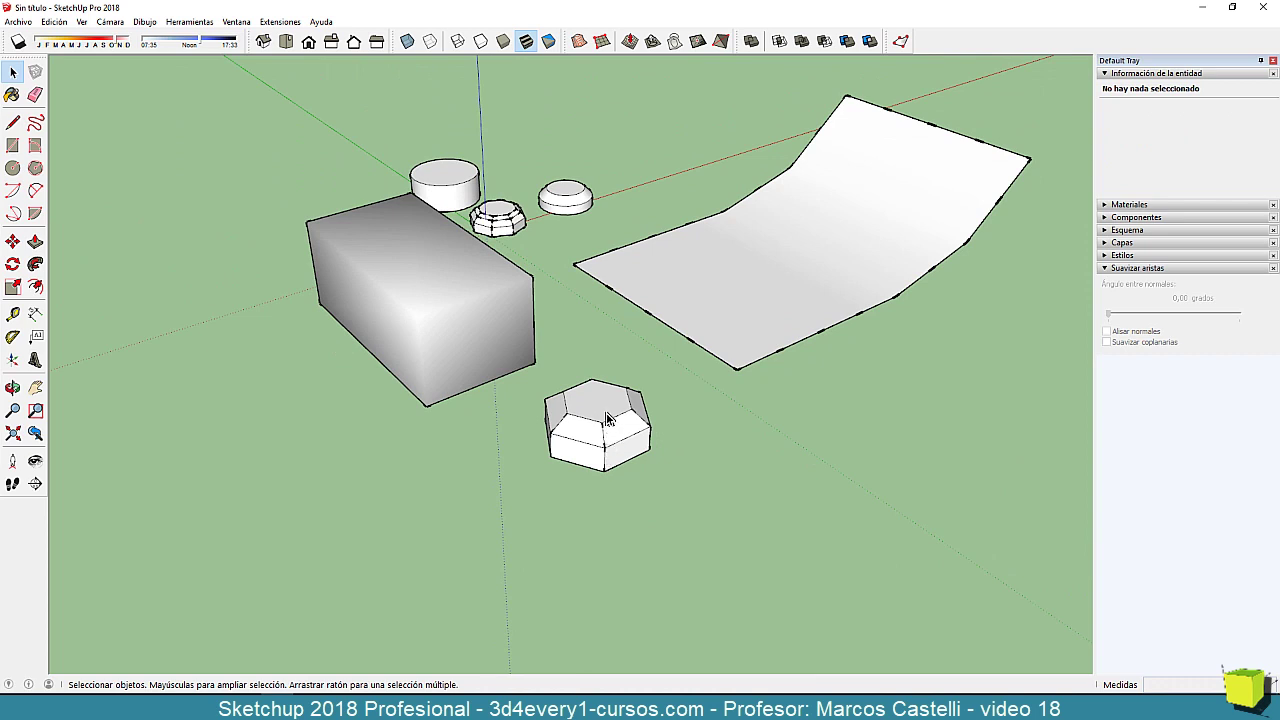
Select the whole bevelled hexagonal solid and soften its edges with Suavizar coplanarias on and an angle between normals of 64.90 degrees, then deselect it.
triple_click(610, 425)
left_click(1106, 342)
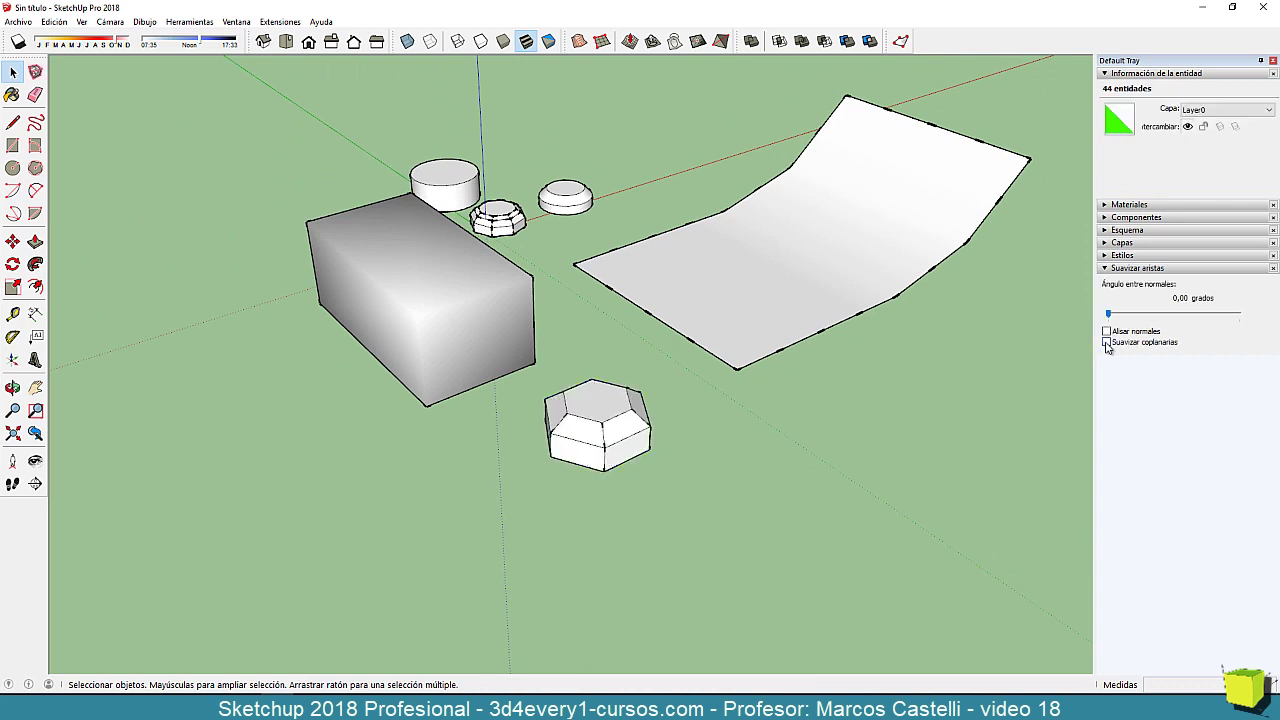
left_click_drag(1114, 319, 1156, 320)
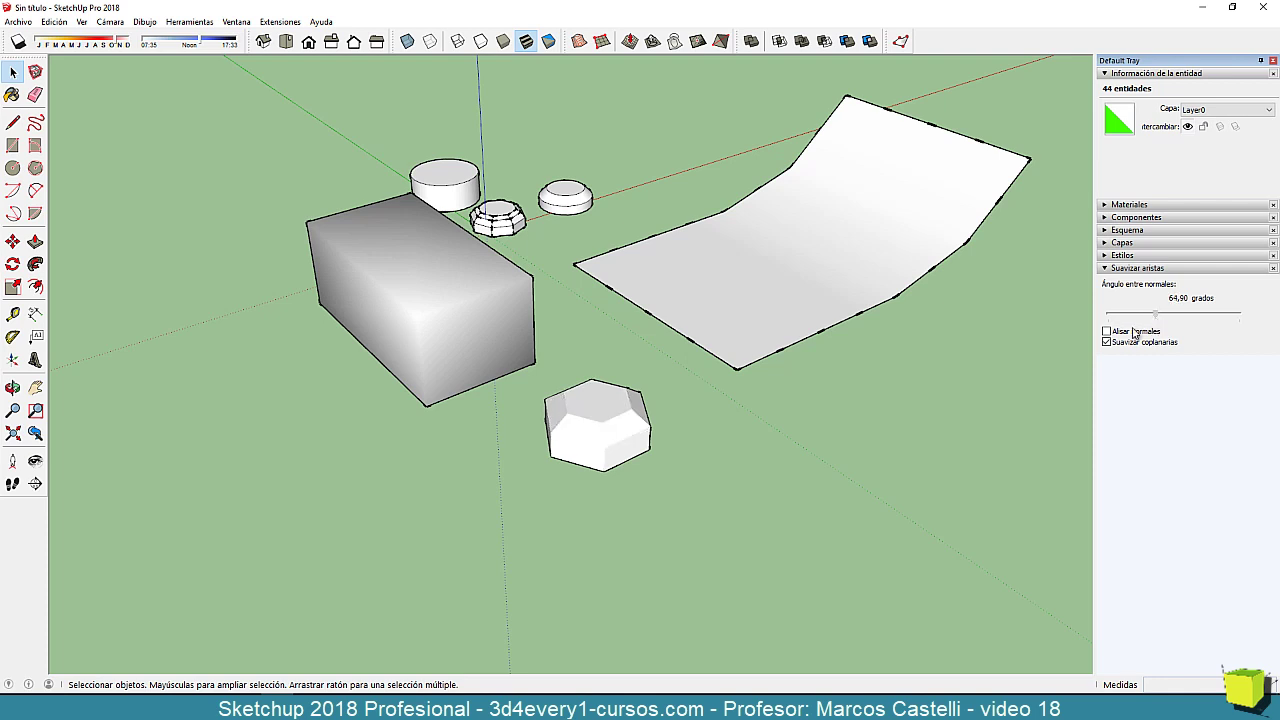
middle_click_drag(780, 444, 657, 420)
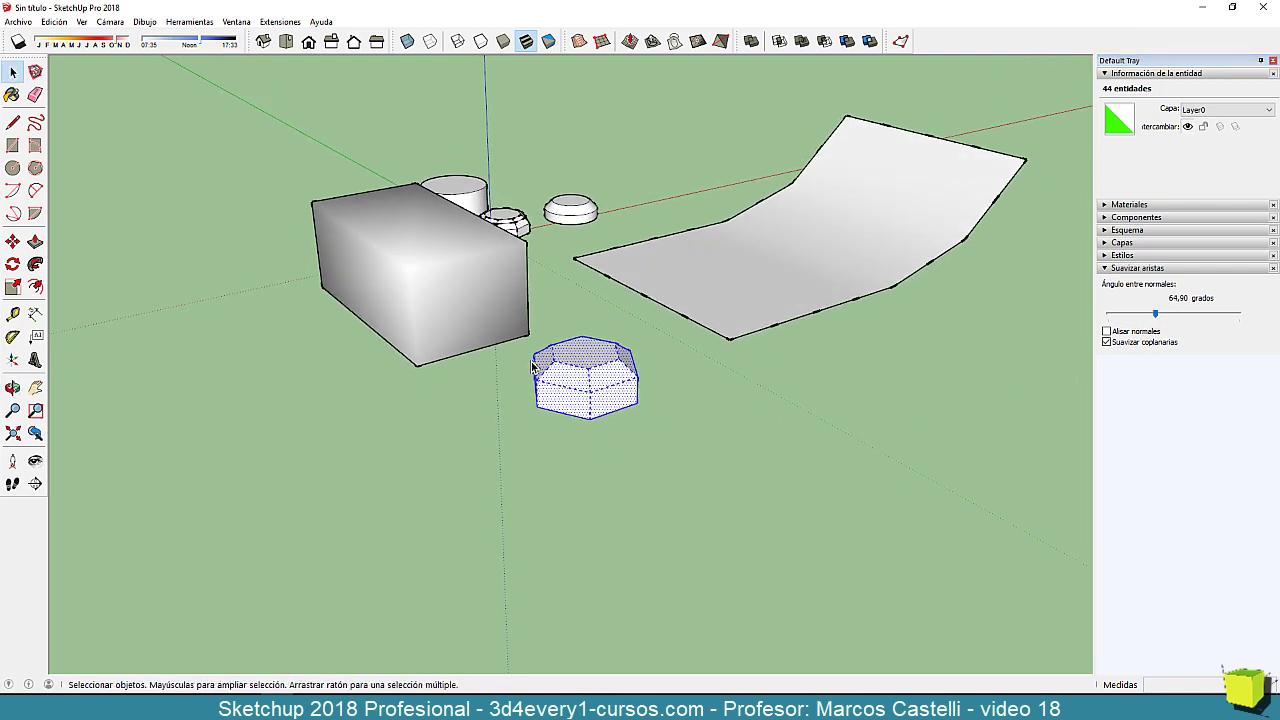
scroll(540, 365, "up", 2)
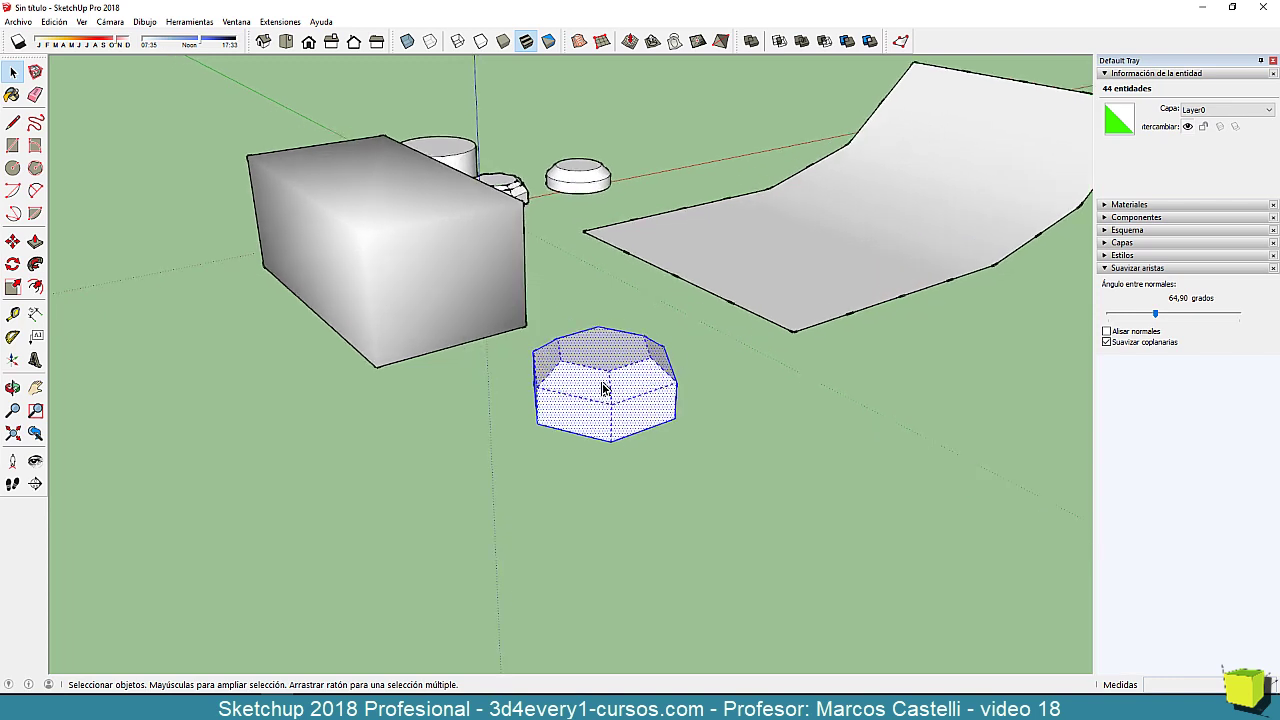
key("alt+h")
key("alt+h")
scroll(638, 416, "down", 2)
left_click(666, 481)
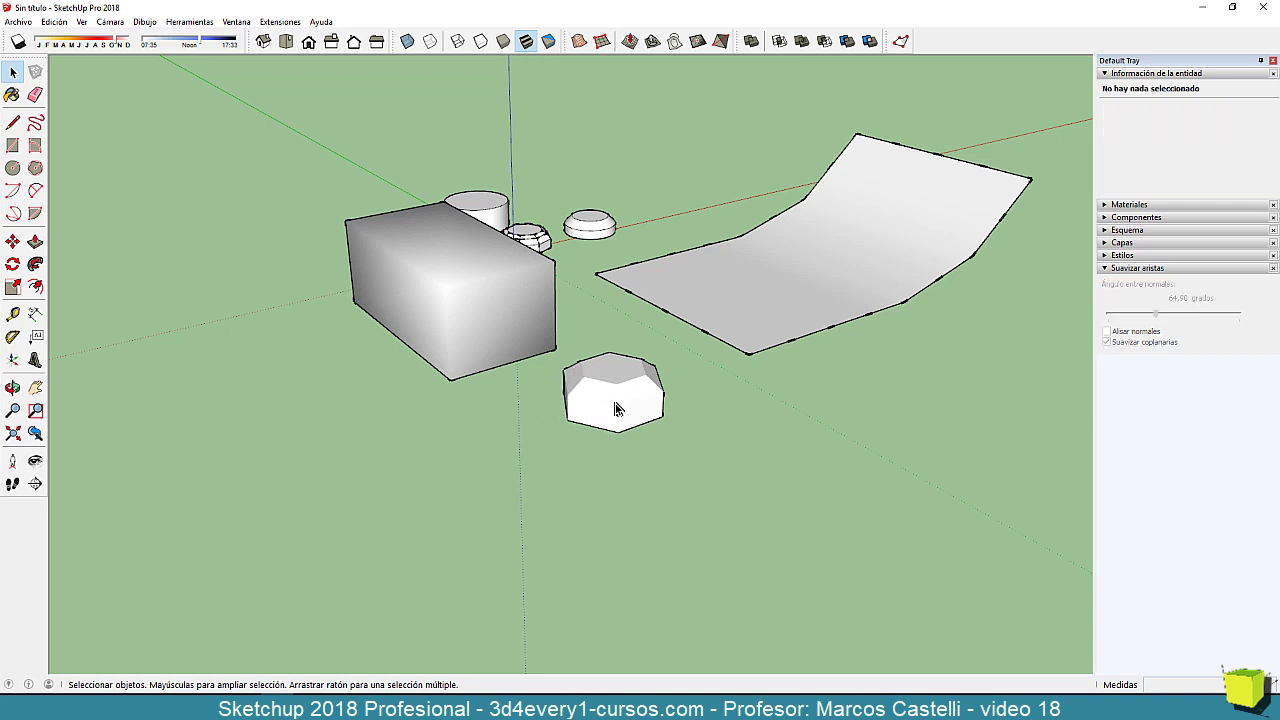
Select the entire bevelled solid again and reset its angle between normals to 0 degrees, keeping Suavizar coplanarias on.
left_click(628, 399)
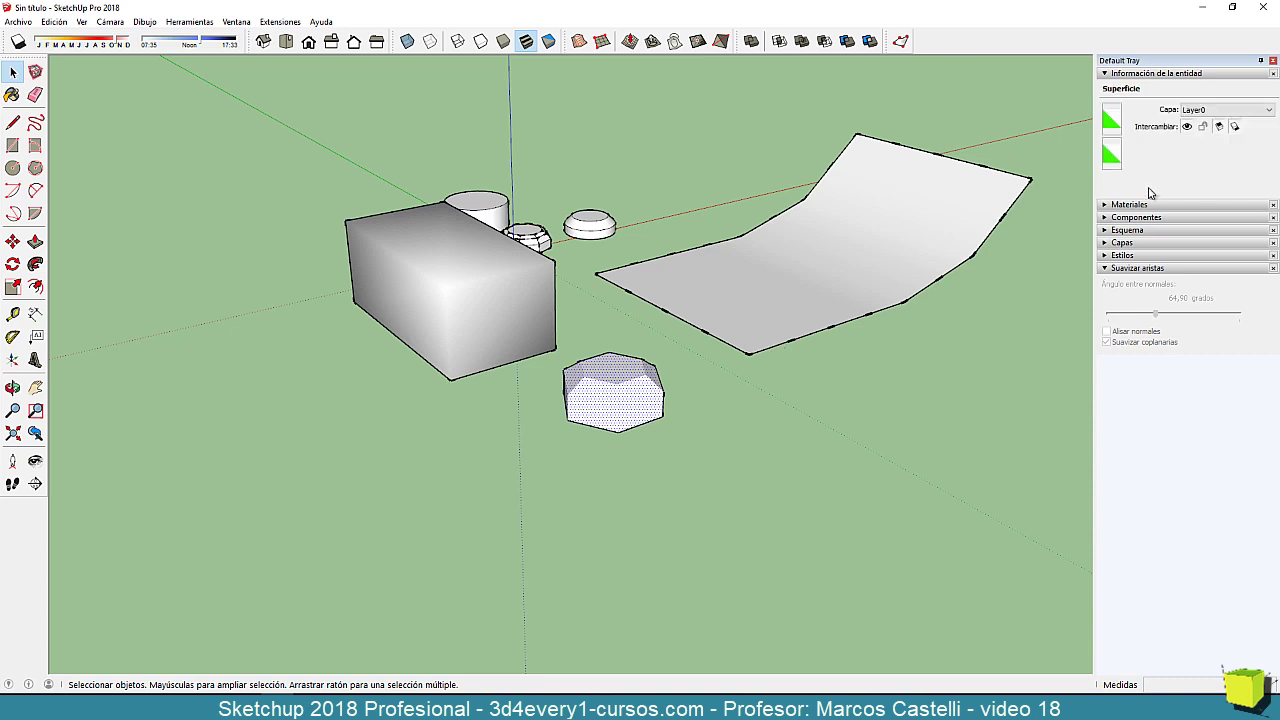
triple_click(648, 400)
left_click(1107, 342)
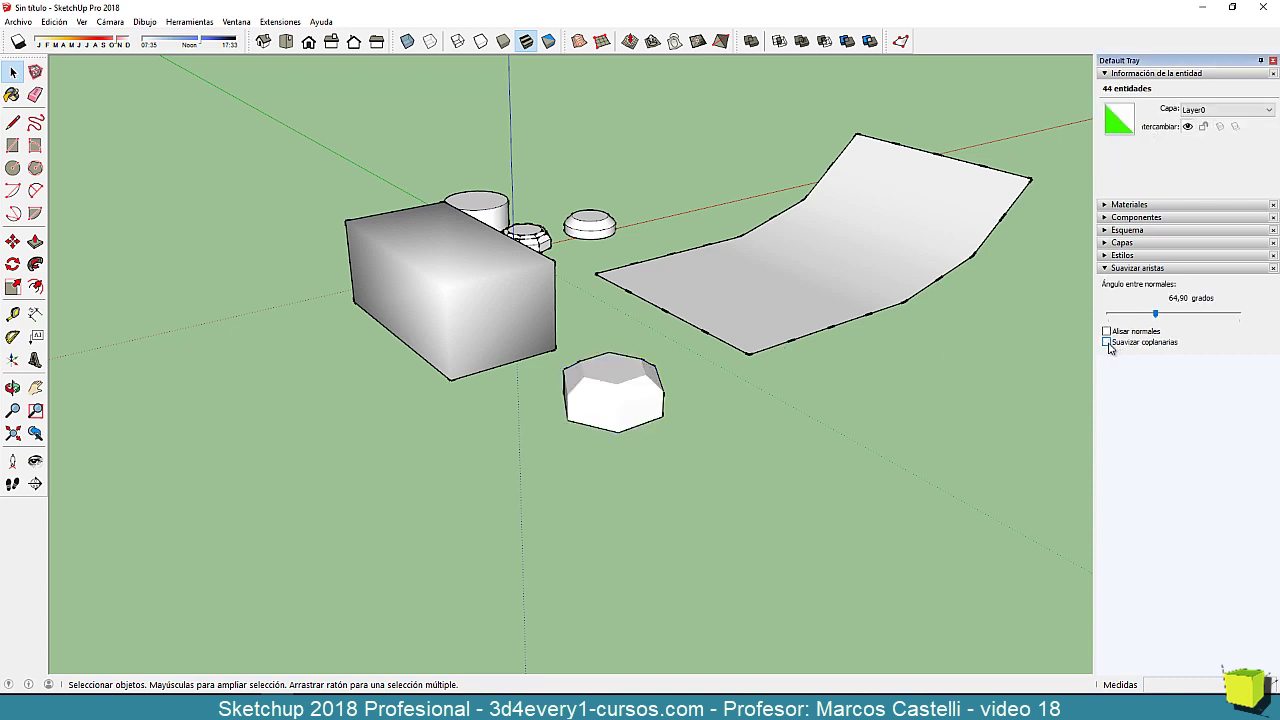
left_click(1107, 342)
left_click_drag(1156, 314, 1104, 318)
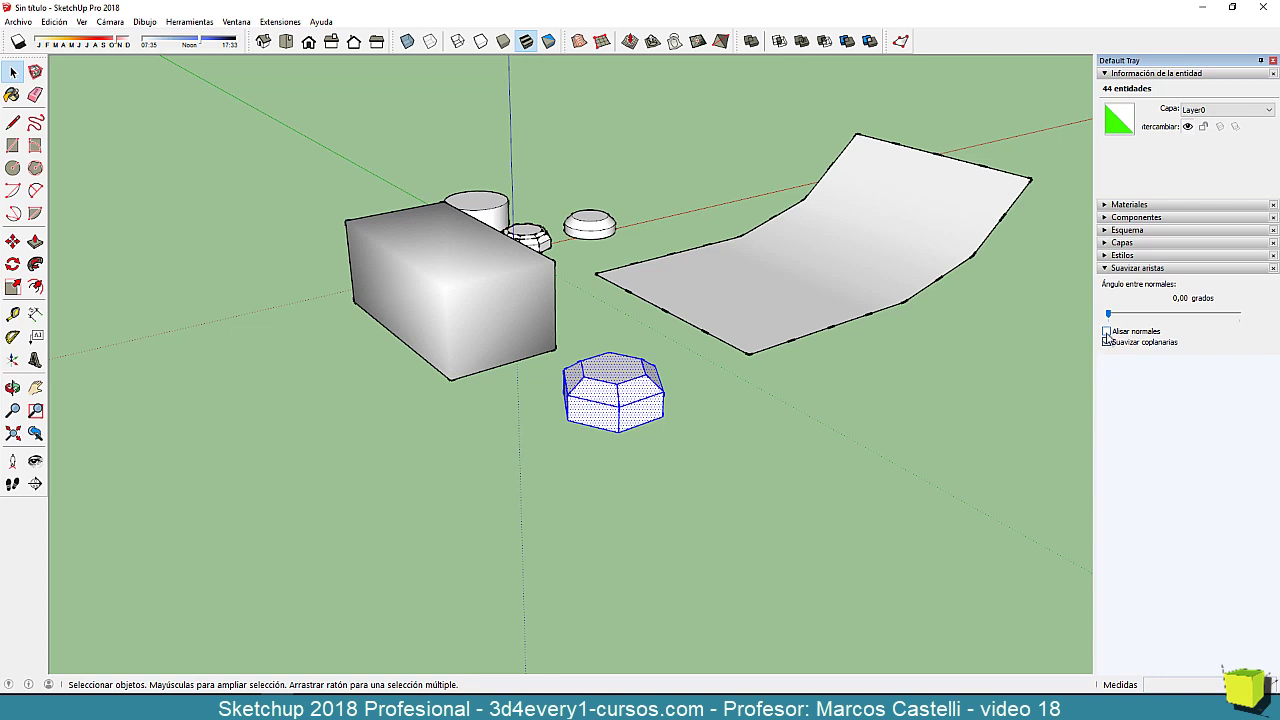
Turn Alisar normales on for the bevelled solid, smooth it with an angle between normals of 61.20 degrees, and deselect it.
left_click(1107, 331)
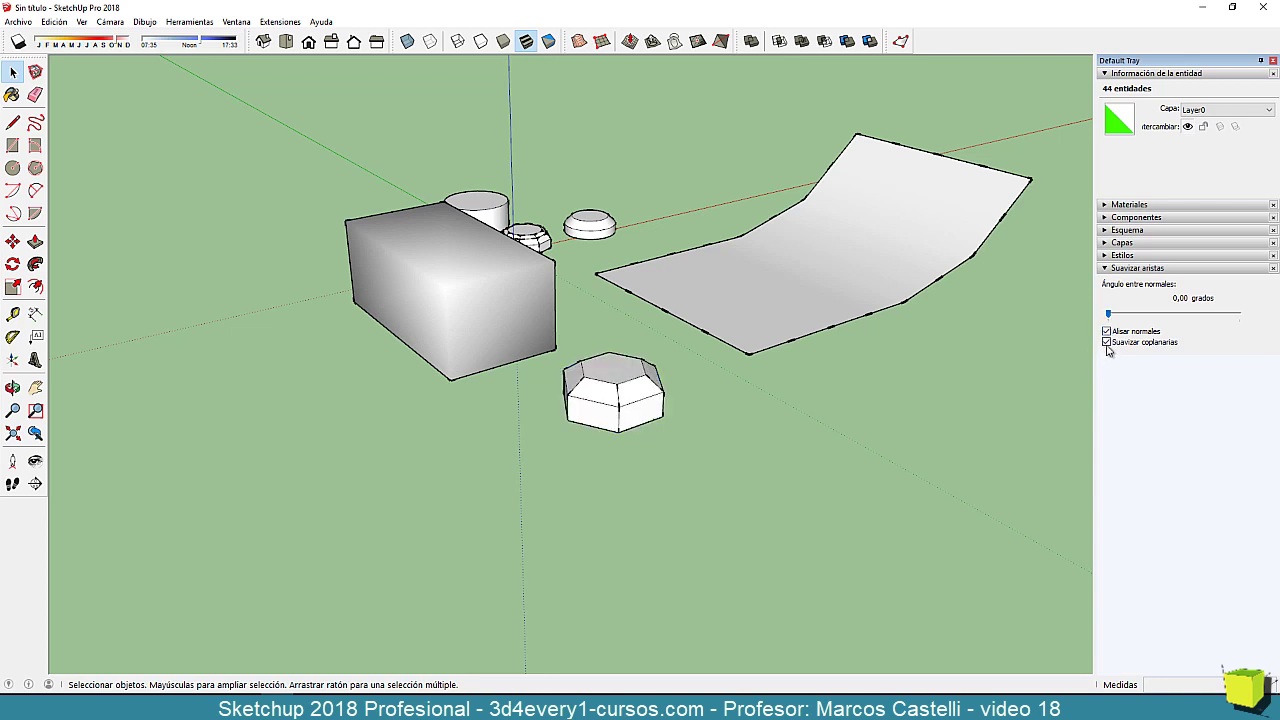
left_click_drag(1110, 316, 1154, 325)
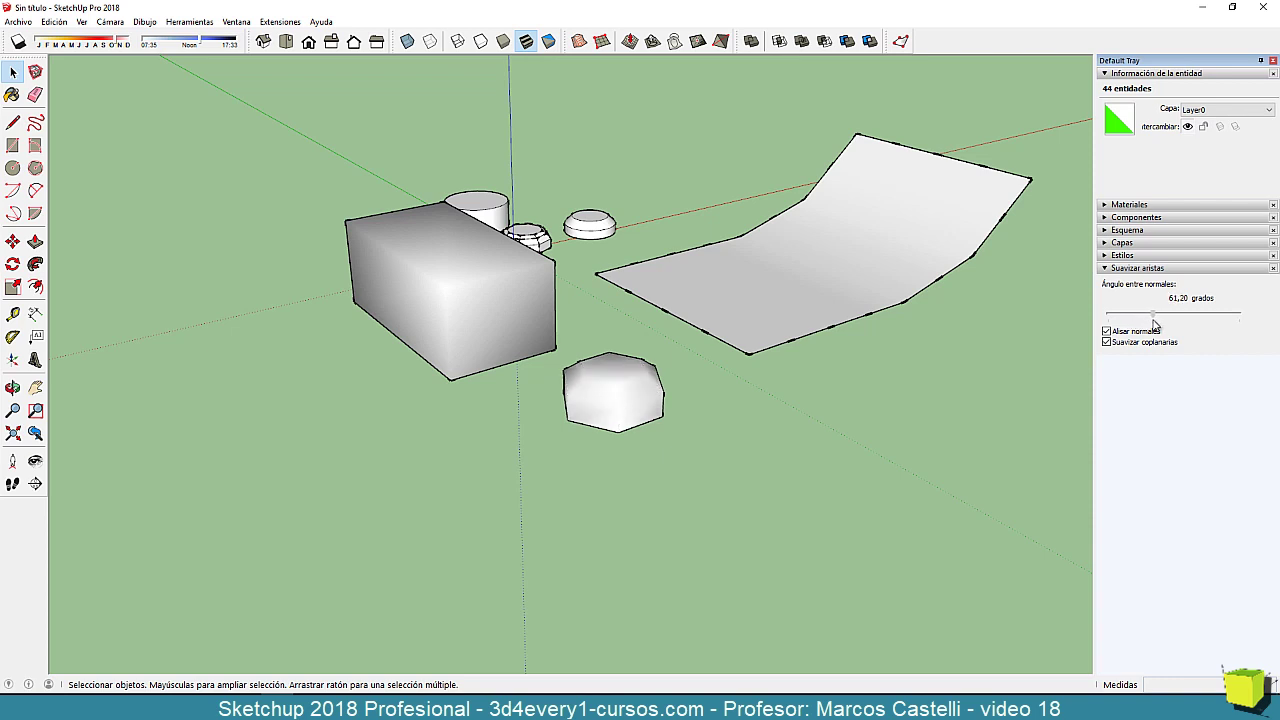
middle_click_drag(694, 446, 689, 394)
scroll(622, 405, "down", 3)
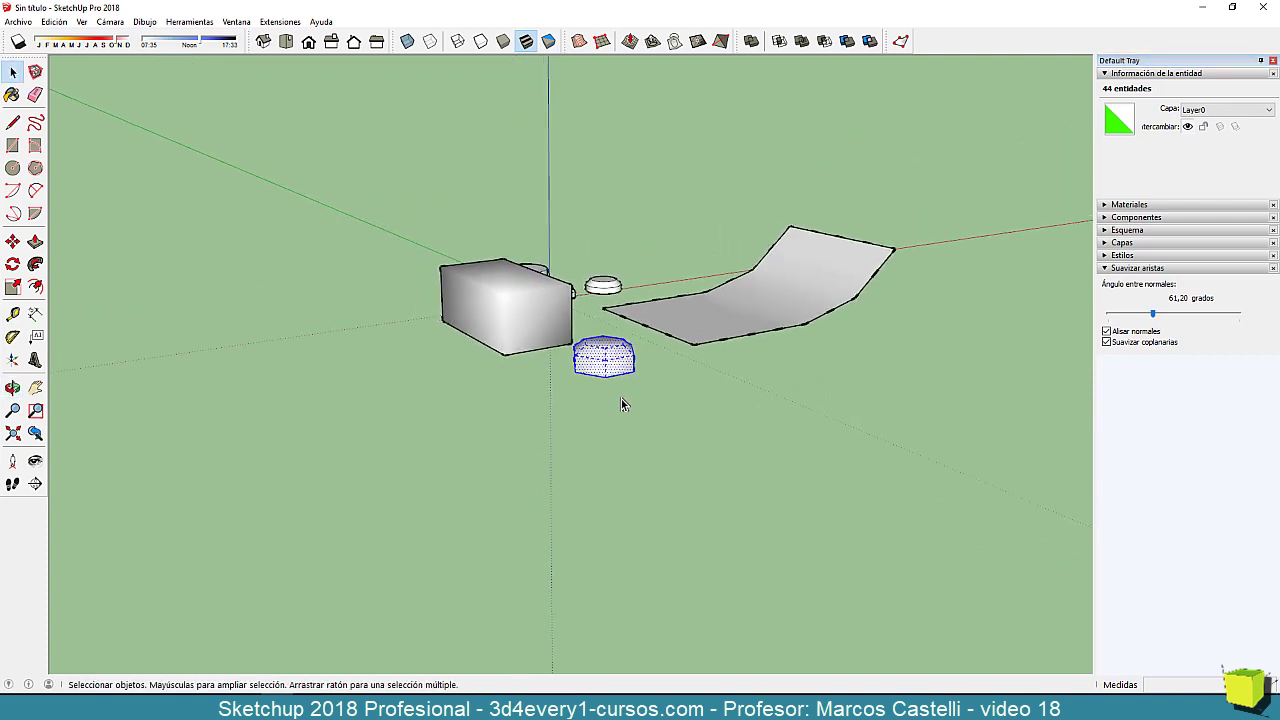
middle_click_drag(657, 461, 596, 285)
left_click(640, 400)
Push/pull the bevelled solid's bottom face downward about 476.5 m into a tall column and view it from below and above.
scroll(596, 285, "up", 2)
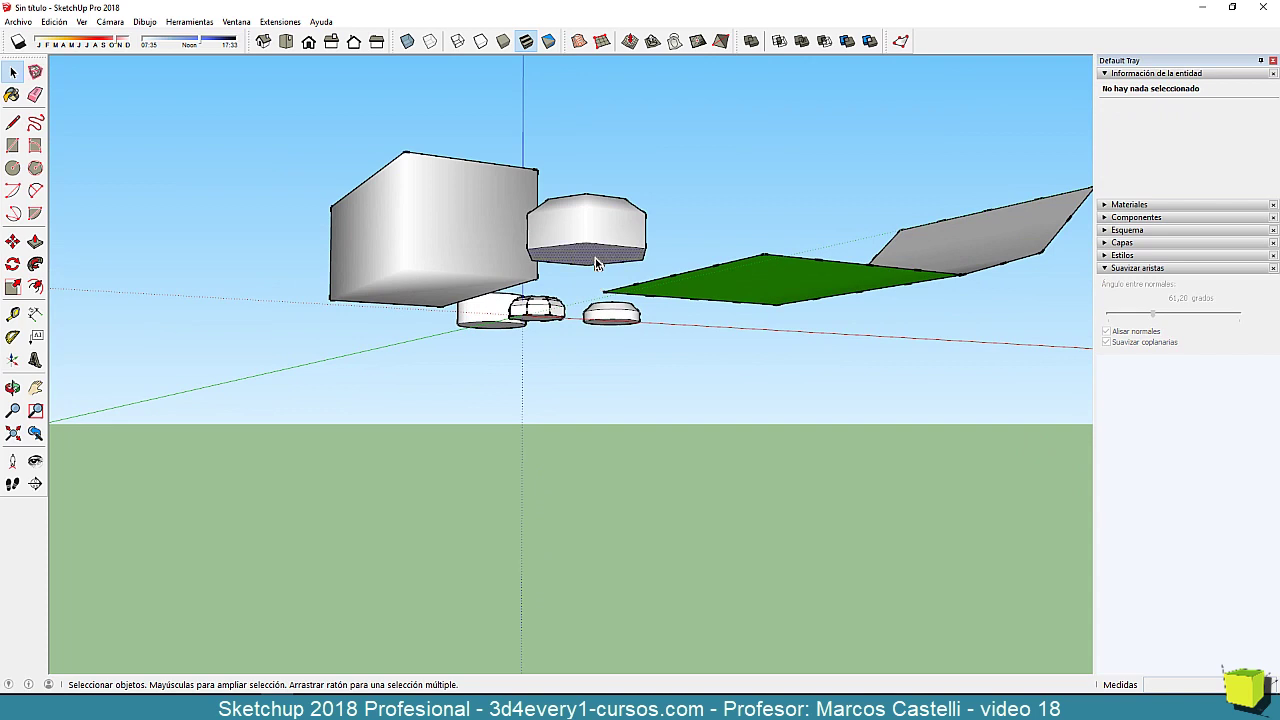
left_click(595, 258)
key("p")
left_click_drag(595, 258, 657, 563)
scroll(622, 388, "down", 3)
scroll(645, 360, "down", 3)
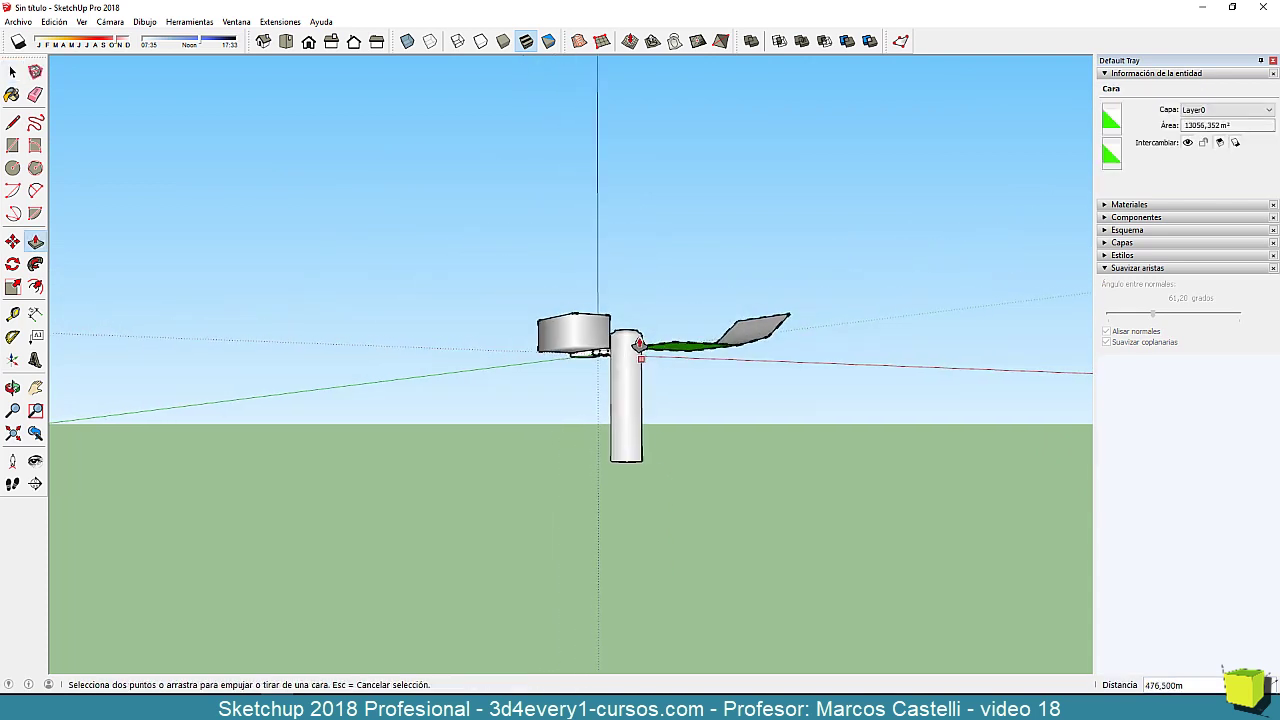
middle_click_drag(638, 344, 709, 583)
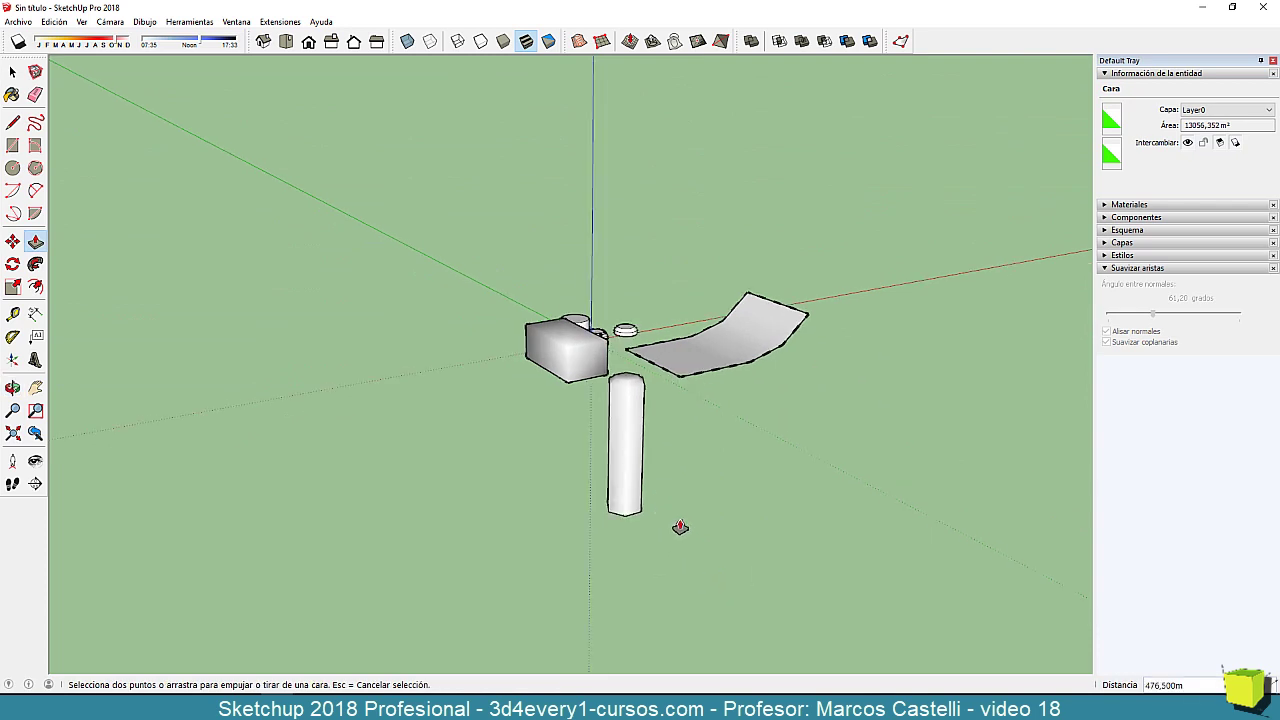
middle_click_drag(680, 527, 660, 431, "shift")
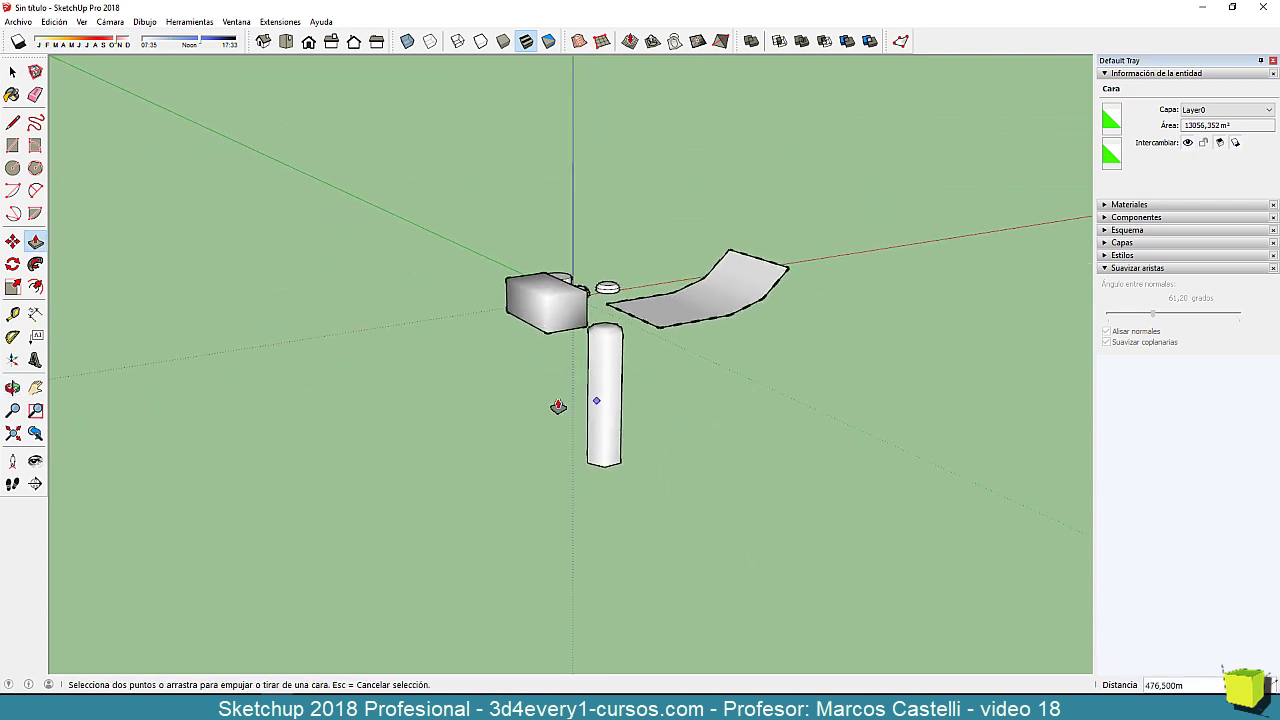
scroll(603, 405, "up", 2)
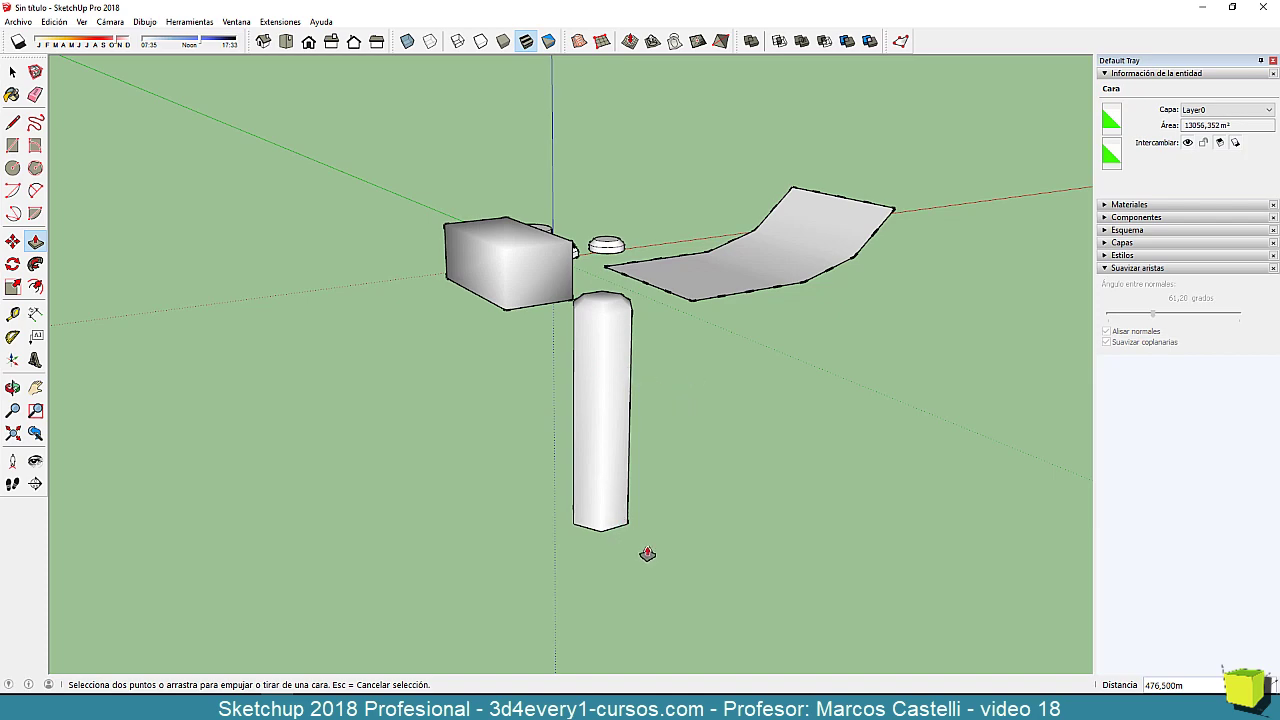
middle_click_drag(637, 551, 620, 342)
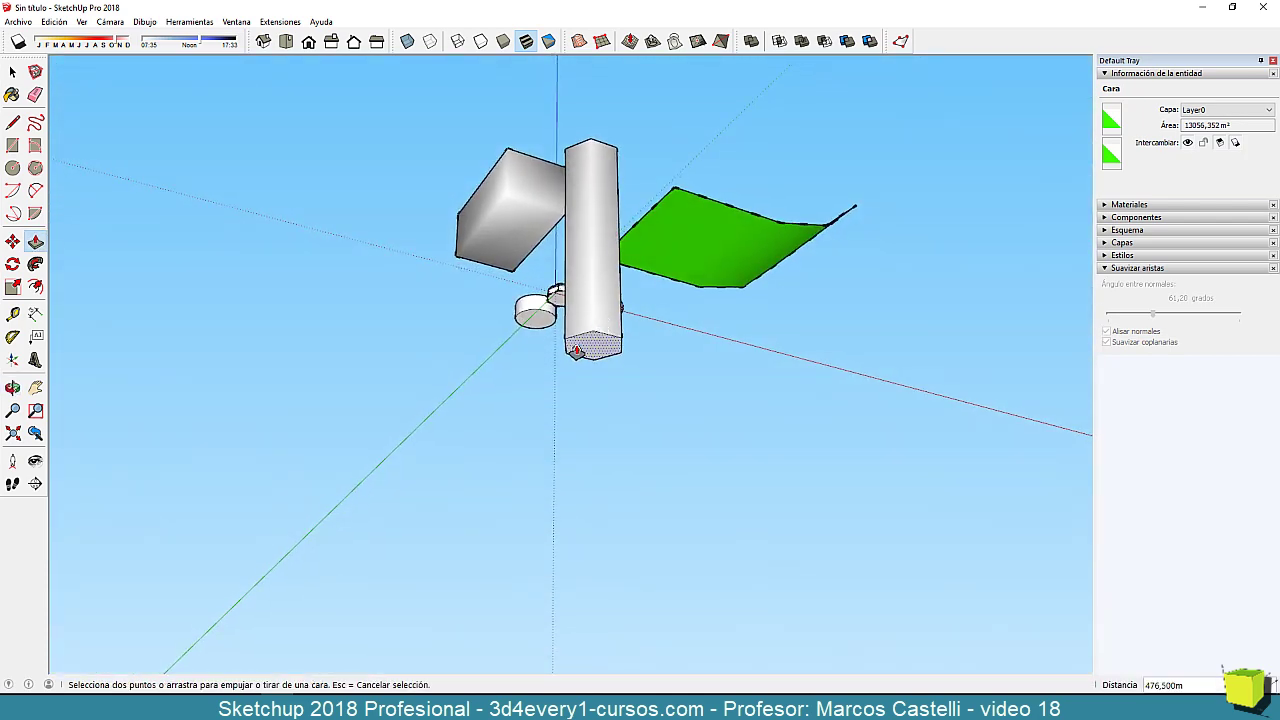
middle_click_drag(668, 278, 651, 586)
scroll(654, 476, "up", 3)
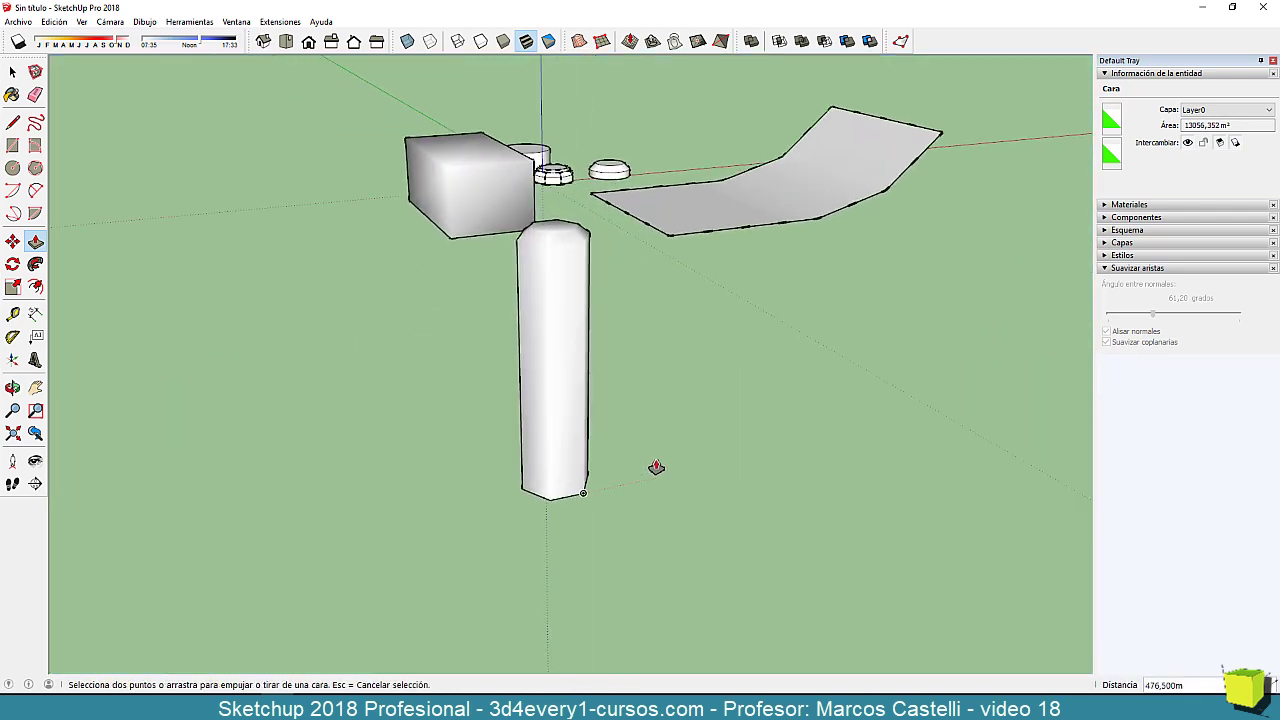
Draw a circle with a radius of about 42 m beside the column and set its segments to 6.
key("c")
left_click(647, 459)
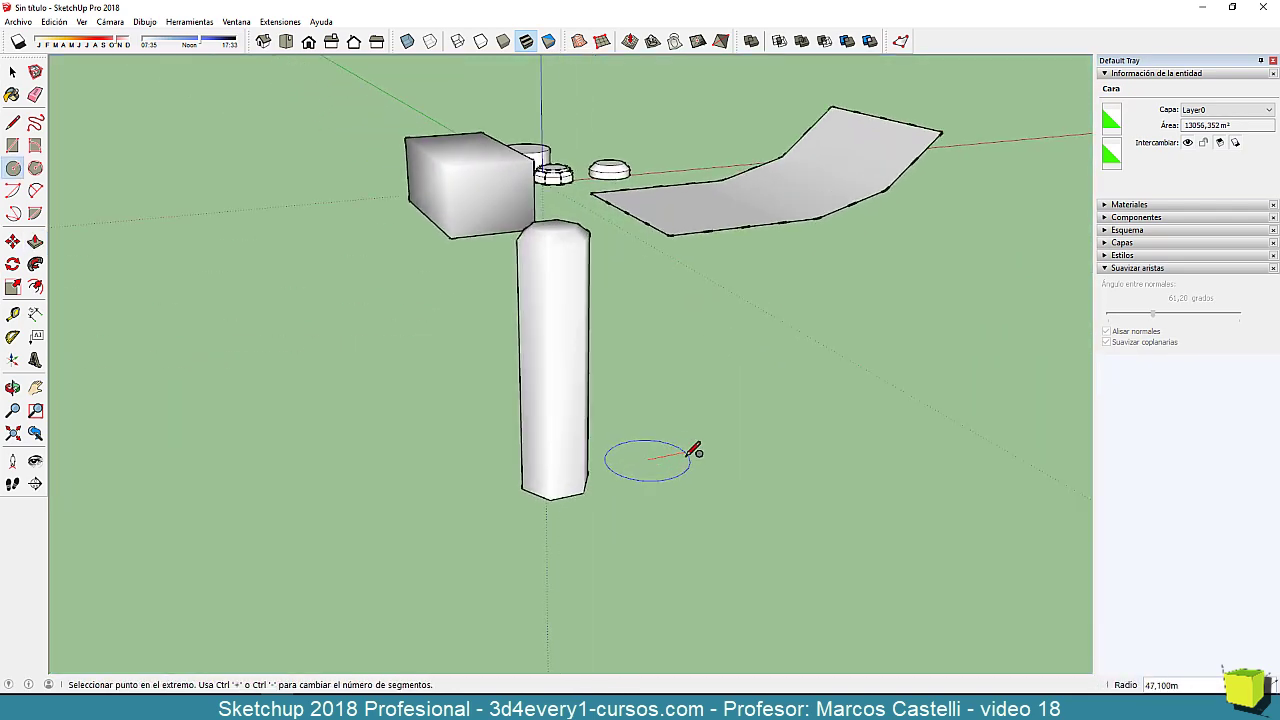
left_click(685, 457)
key("space")
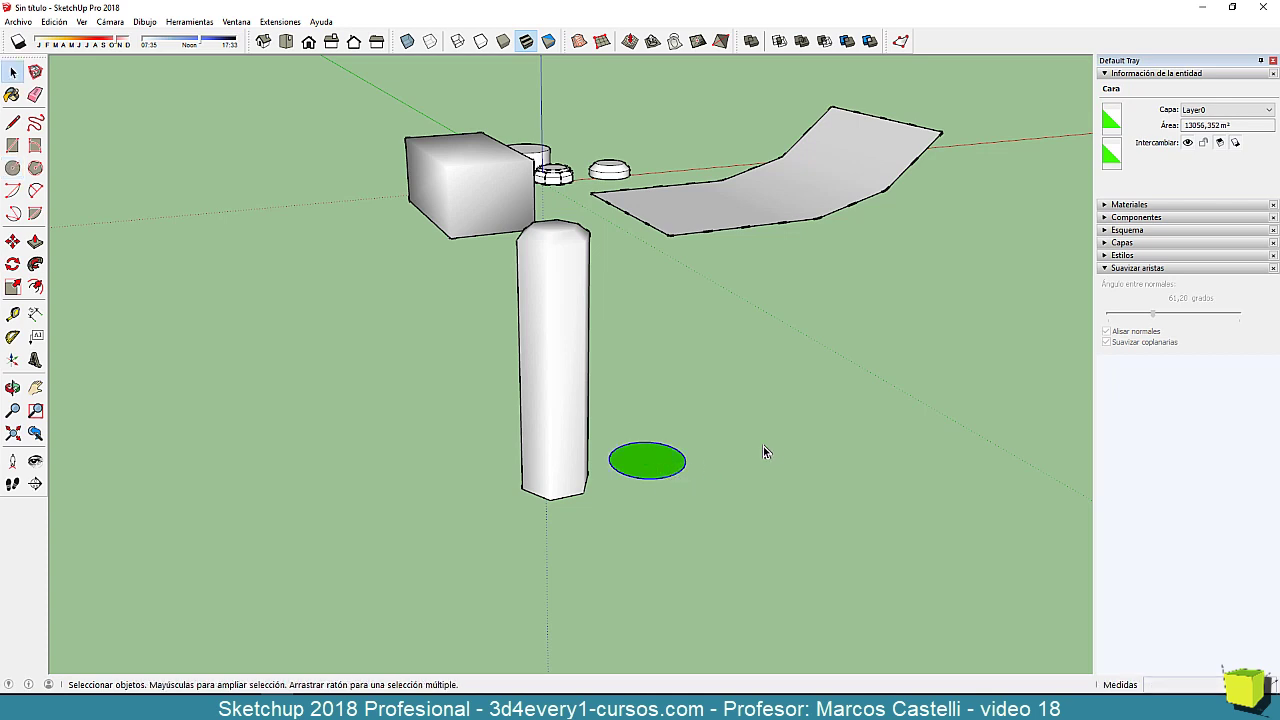
left_click_drag(1195, 140, 1137, 148)
type("60")
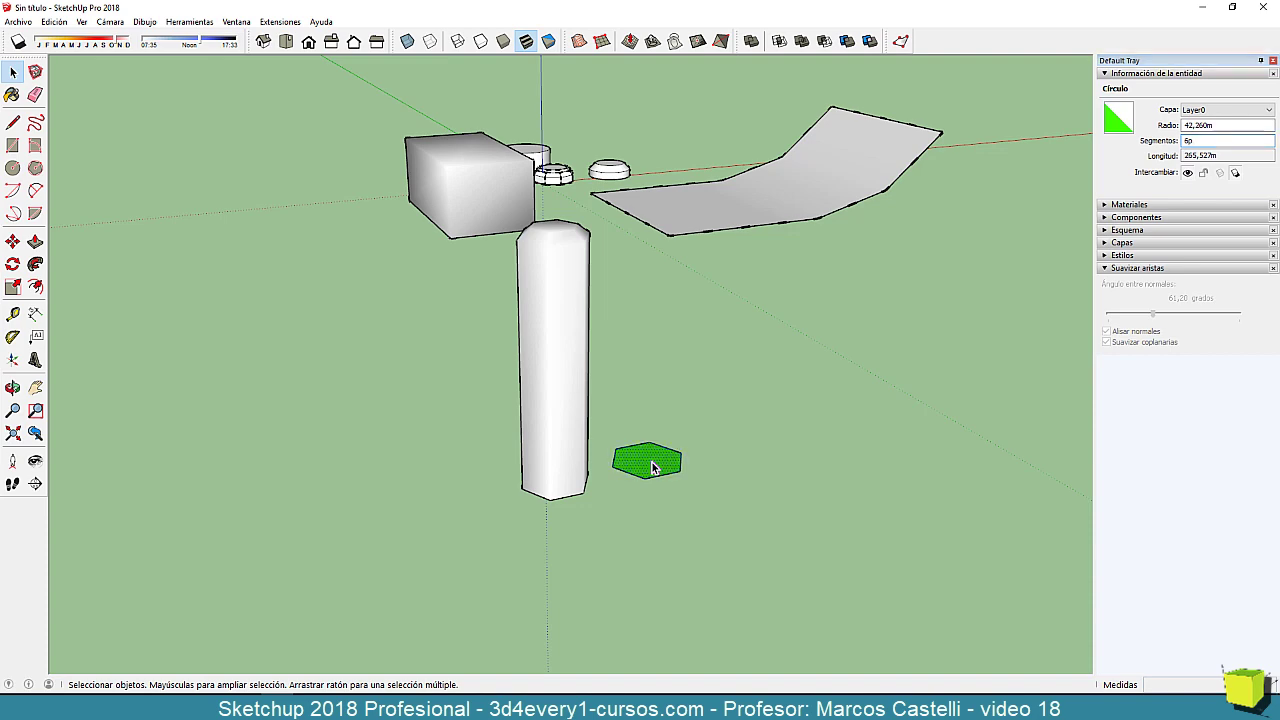
Push/pull the six-segment circle's face up into a tall hexagonal prism beside the column.
left_click(652, 462)
key("p")
left_click(653, 460)
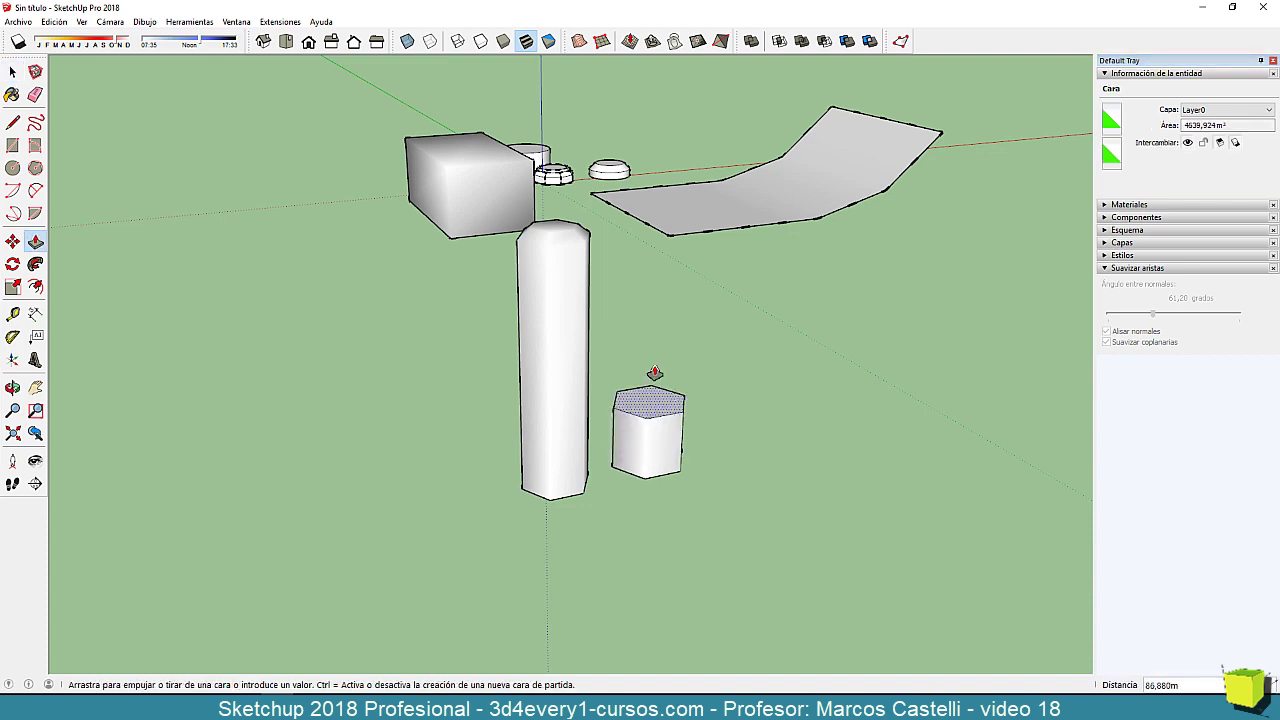
left_click(624, 274)
middle_click_drag(696, 571, 663, 520)
scroll(689, 518, "down", 3)
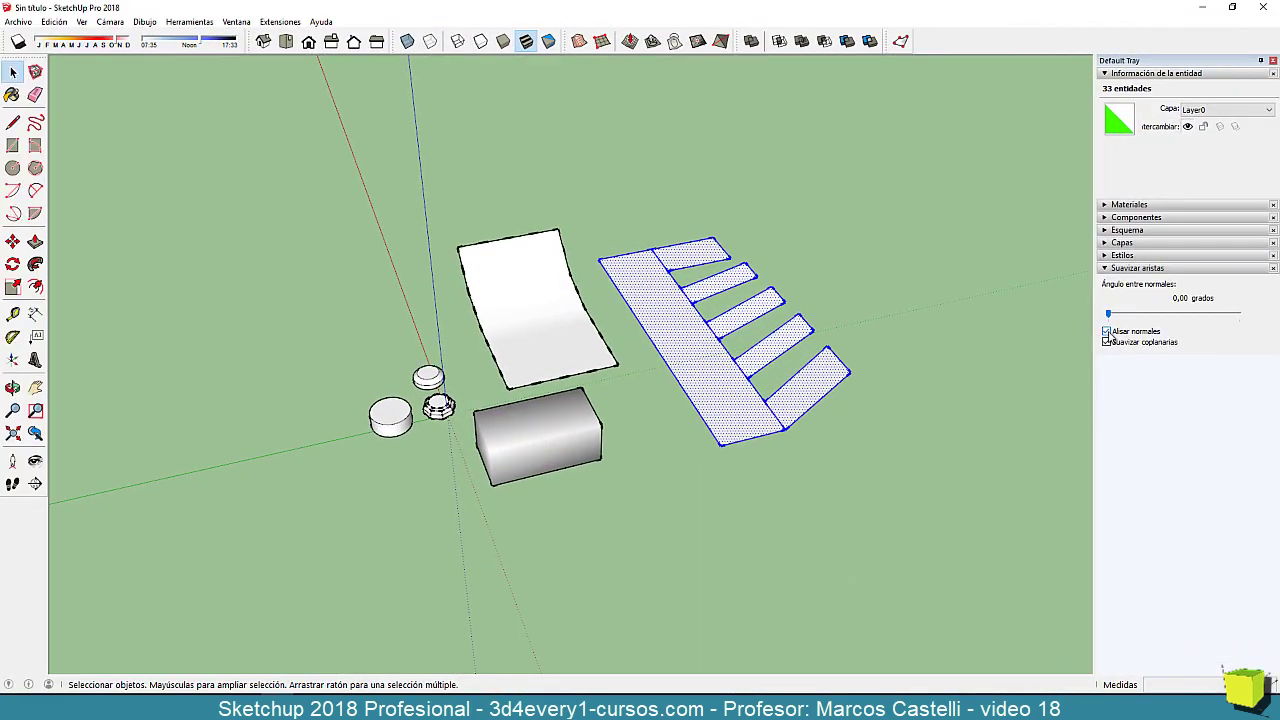
Soften the comb-shaped surface with Alisar normales off, Suavizar coplanarias on and an angle between normals of 29.20 degrees.
left_click(1107, 331)
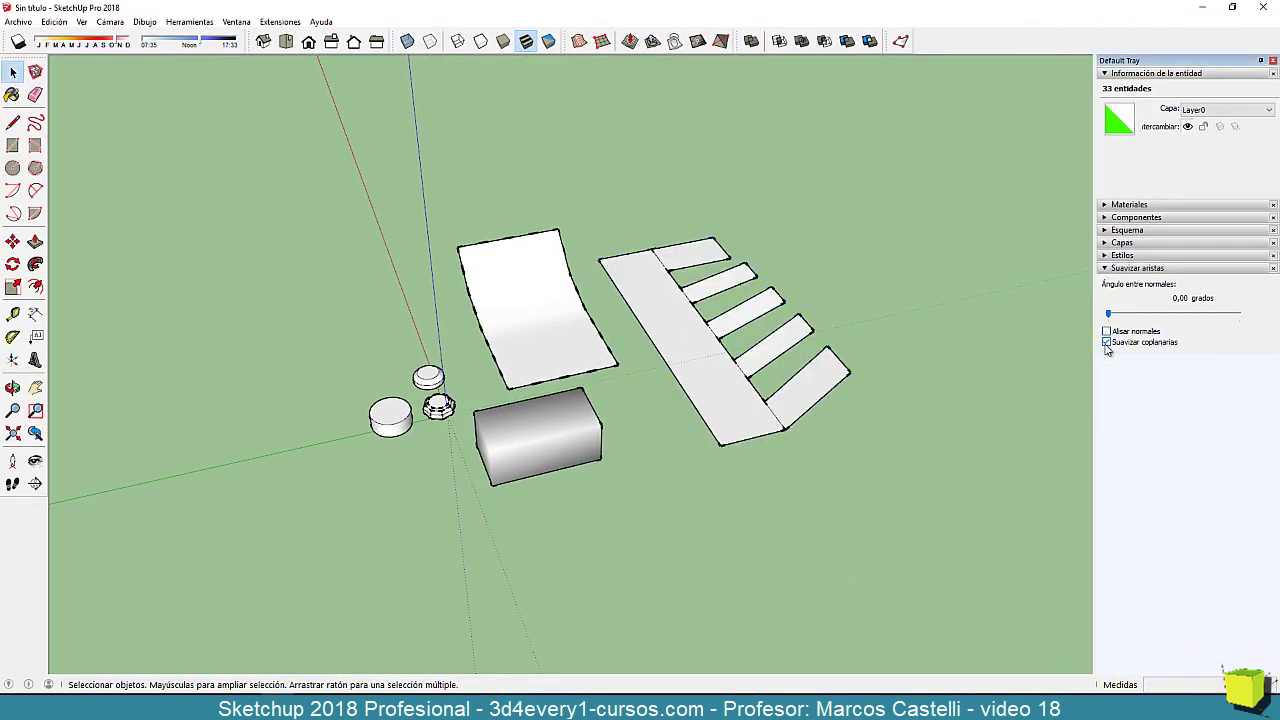
double_click(723, 420)
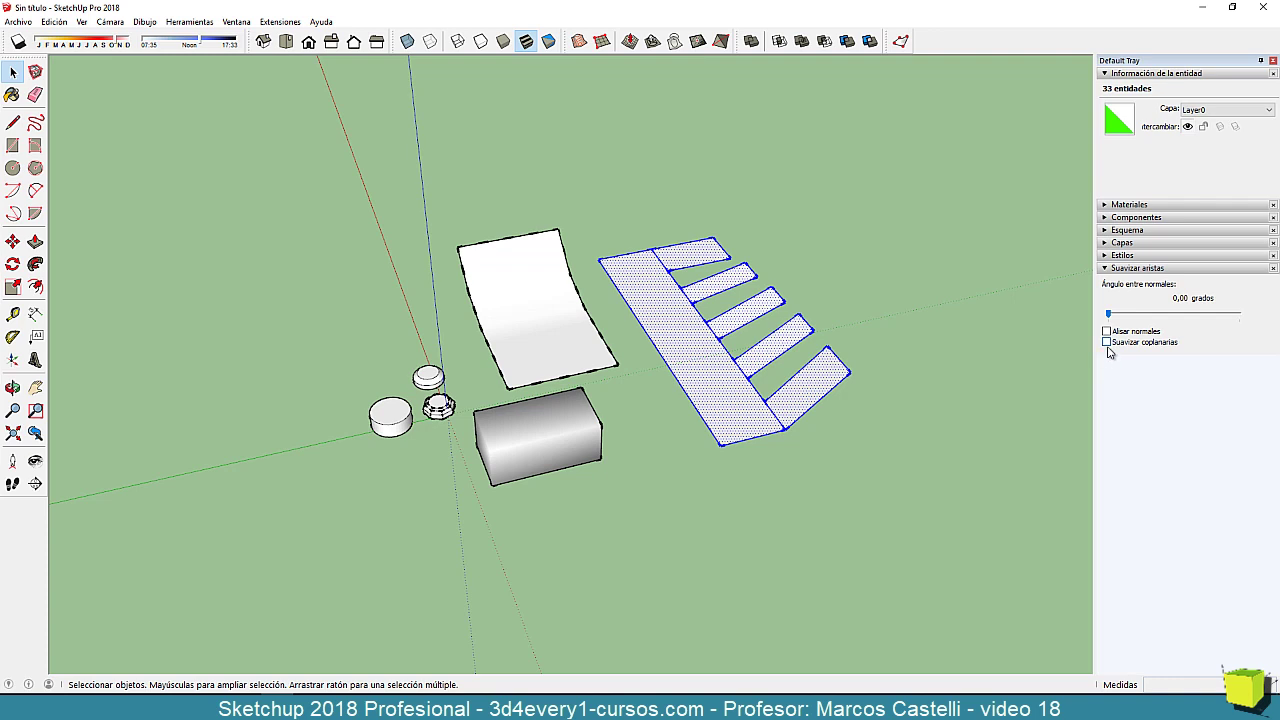
left_click(1107, 343)
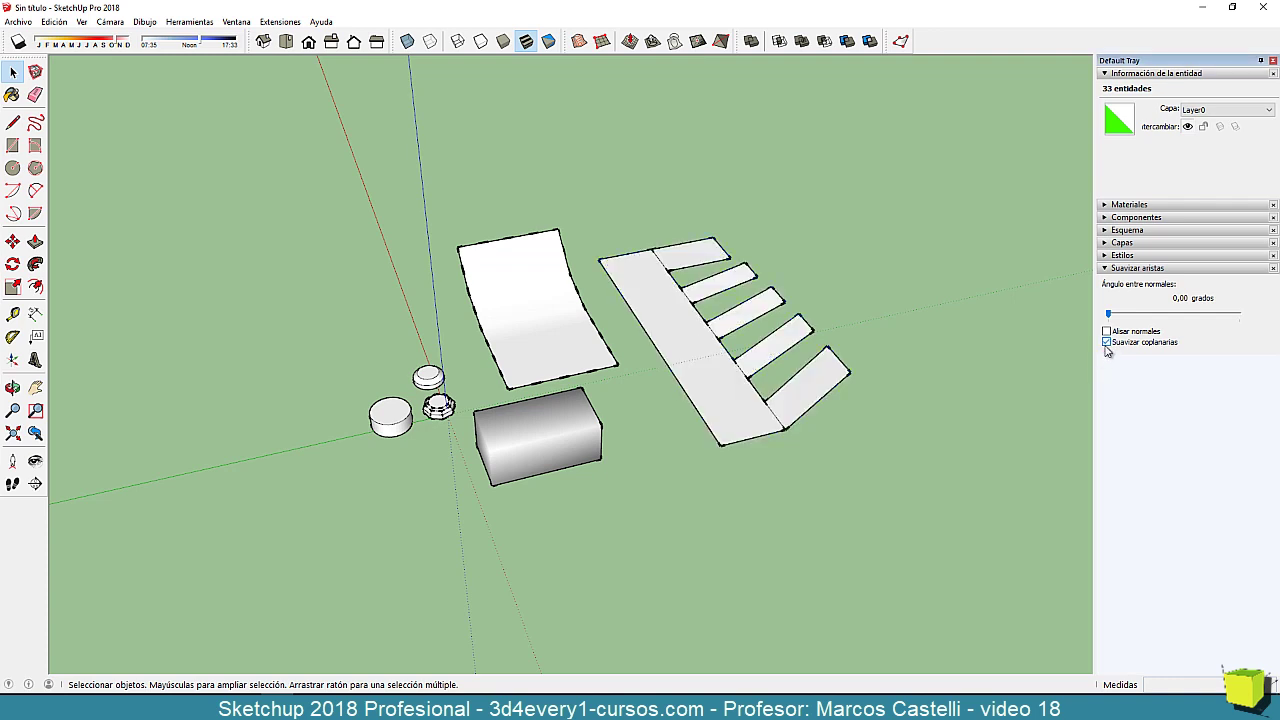
double_click(754, 345)
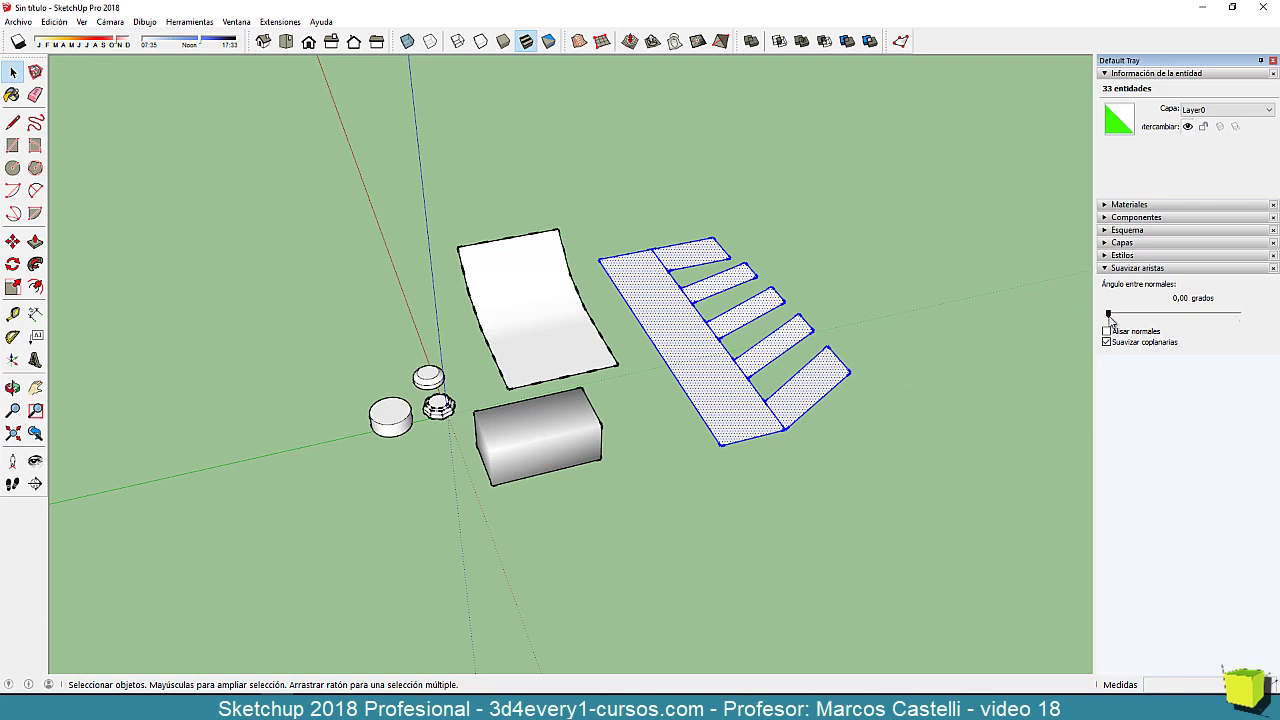
left_click_drag(1109, 317, 1112, 318)
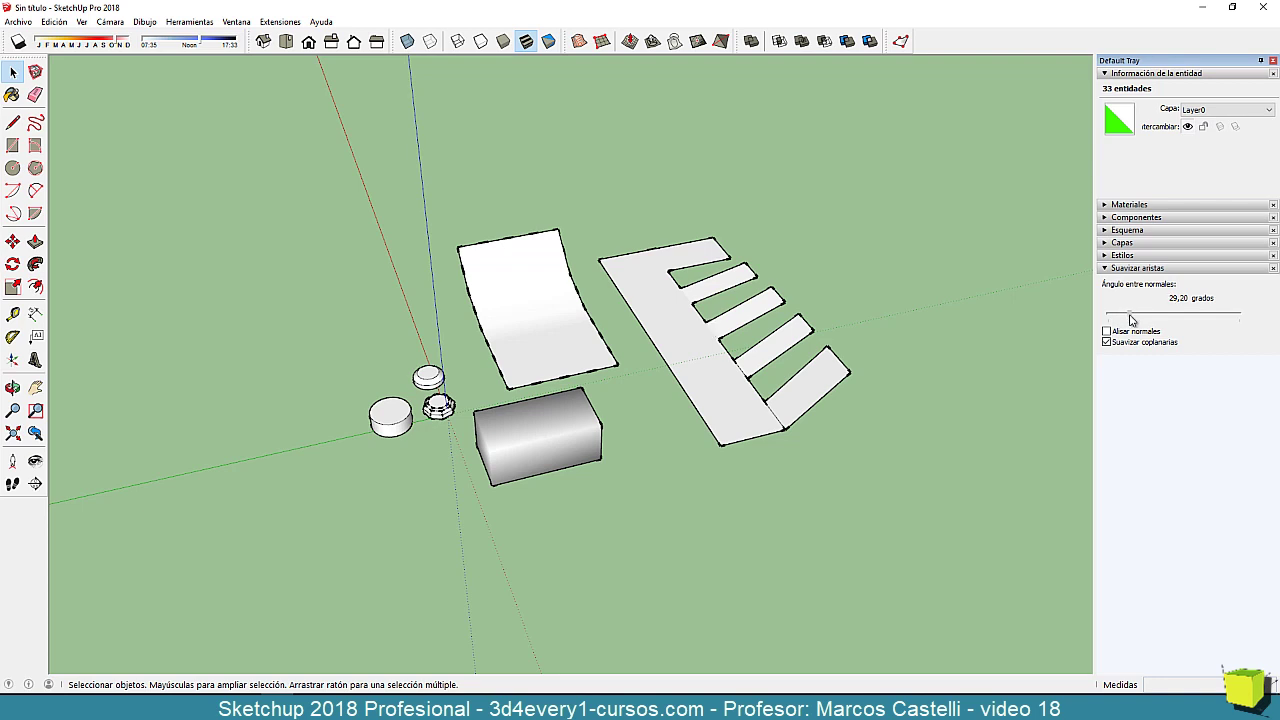
Reset the comb-shaped surface's softening, then smooth it with only Alisar normales on and an angle between normals of 43.90 degrees.
left_click_drag(1131, 319, 1100, 325)
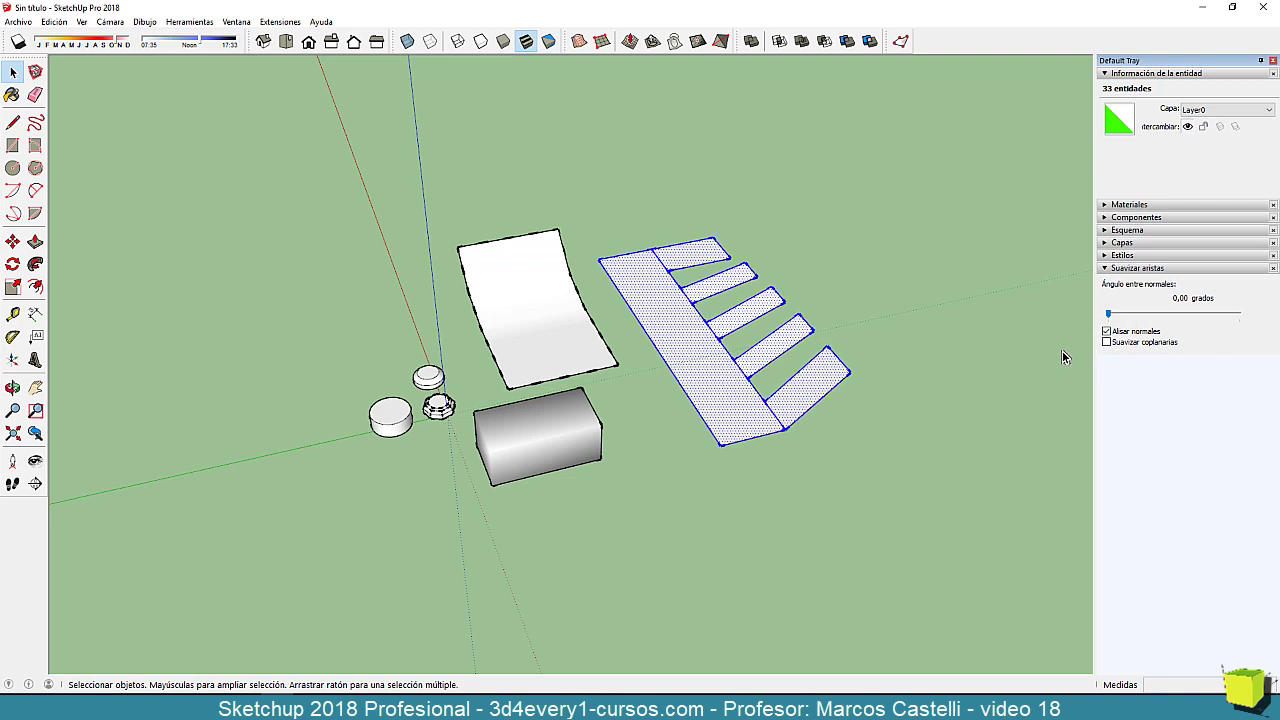
left_click_drag(1109, 317, 1112, 319)
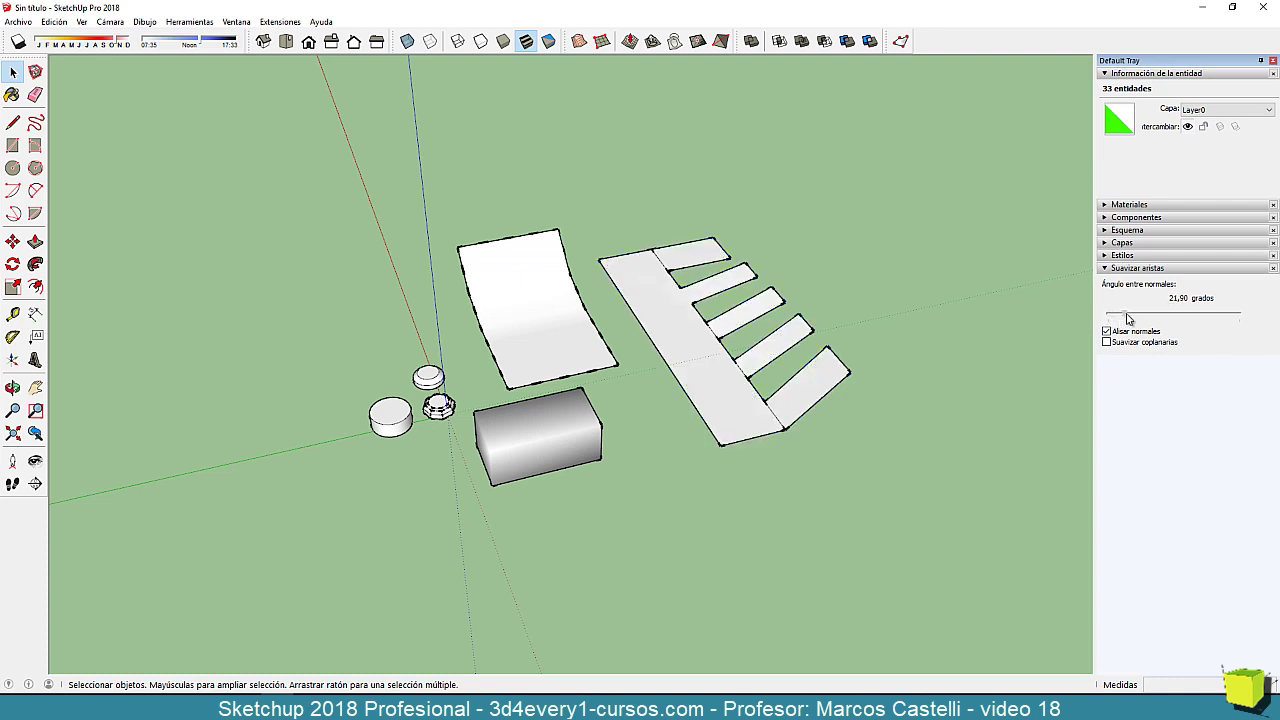
left_click_drag(1133, 318, 1143, 318)
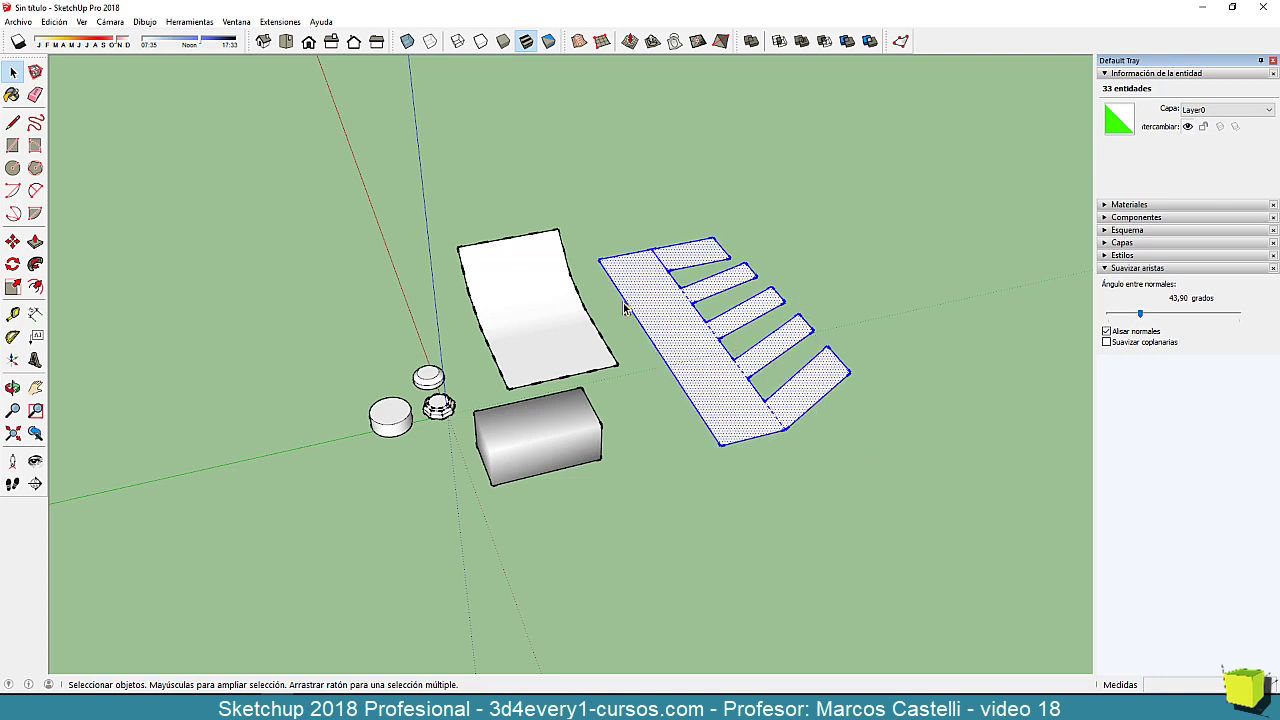
scroll(693, 305, "down", 3)
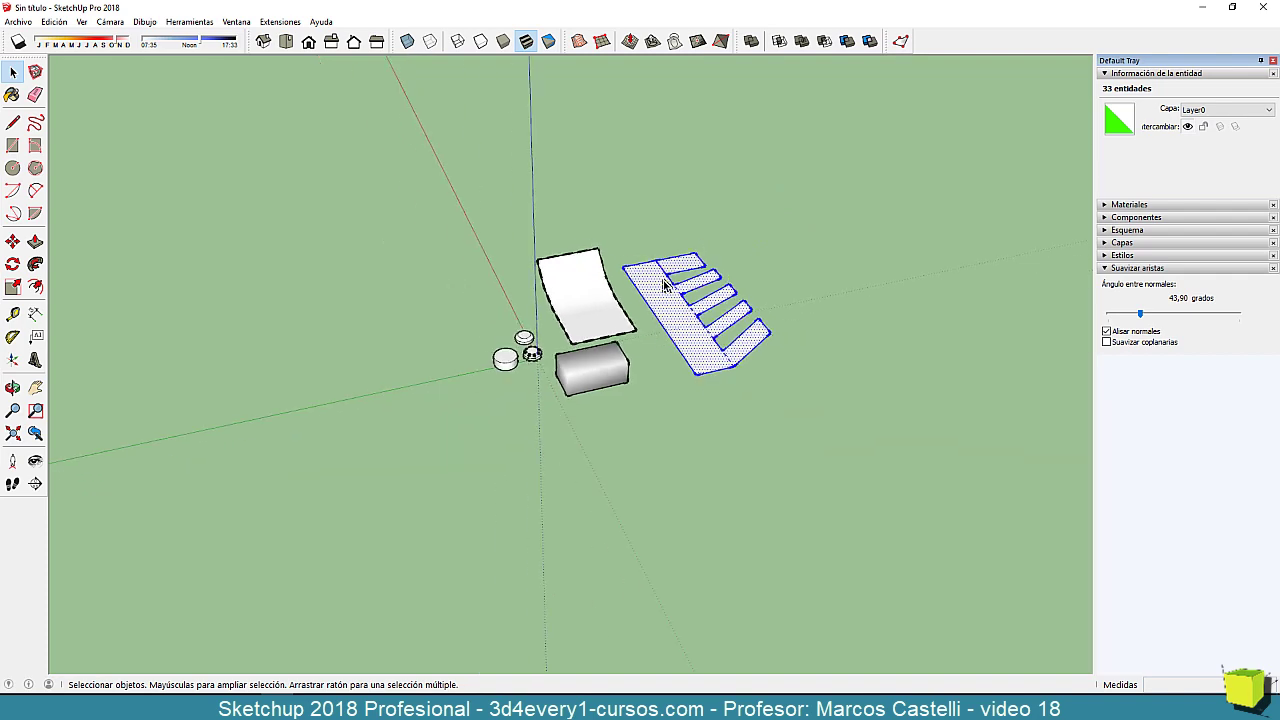
Push/pull the thin arched profile about 884 m into a long curved vault slab.
middle_click_drag(693, 305, 767, 378)
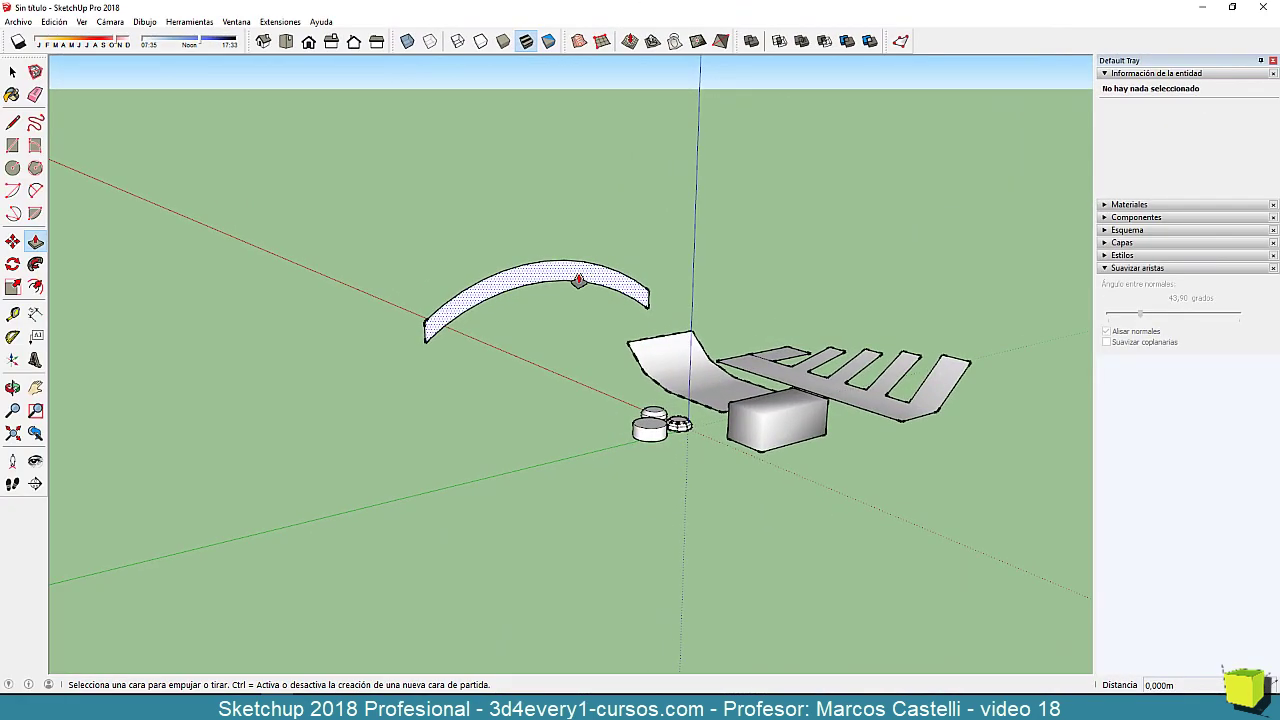
left_click_drag(578, 279, 757, 309)
middle_click_drag(523, 369, 511, 452)
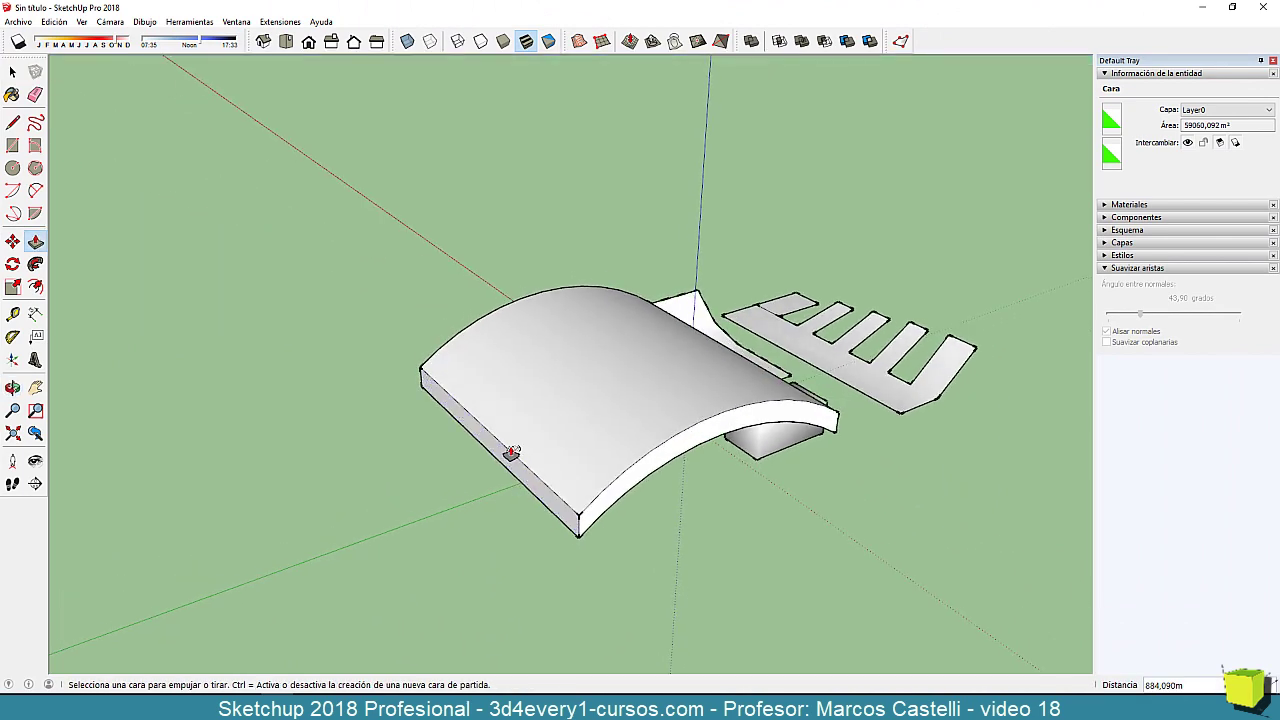
scroll(511, 452, "down", 2)
middle_click_drag(600, 537, 651, 334)
scroll(674, 449, "down", 2)
Remove the softening from the whole curved vault with an angle between normals of 0.00 degrees and Alisar normales off.
key("space")
left_click(670, 381)
scroll(665, 368, "up", 2)
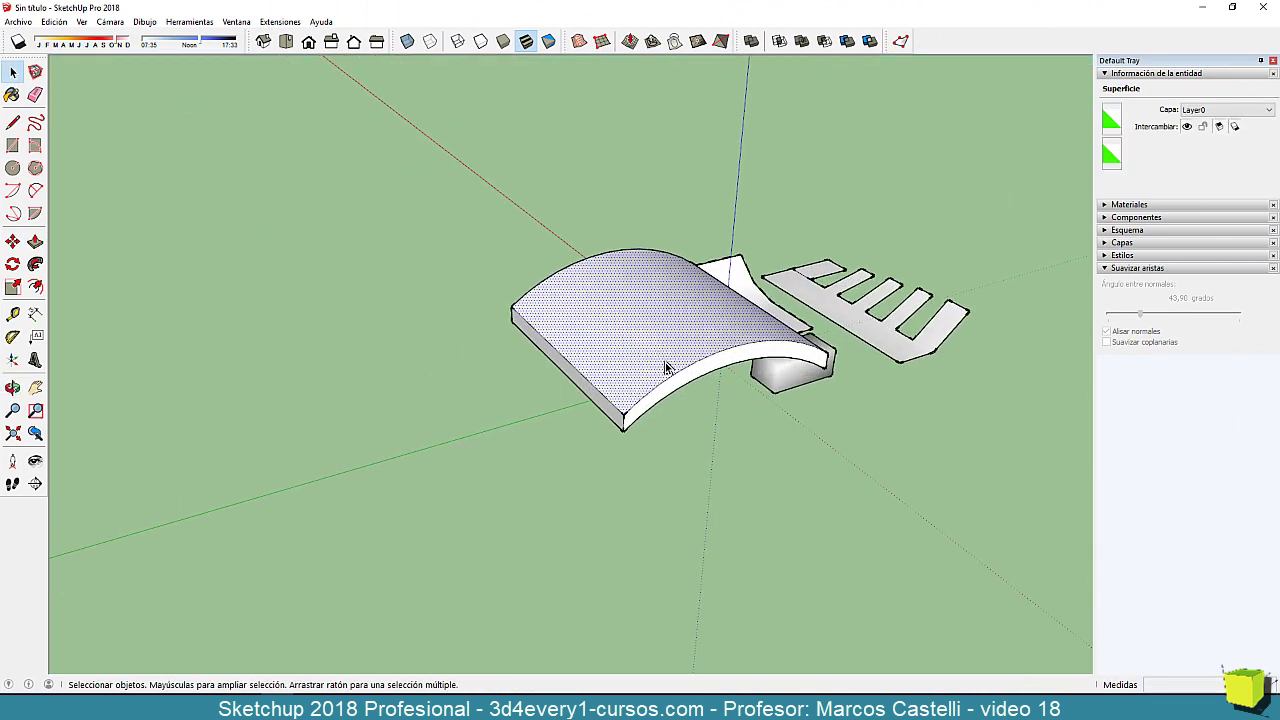
scroll(665, 367, "up", 1)
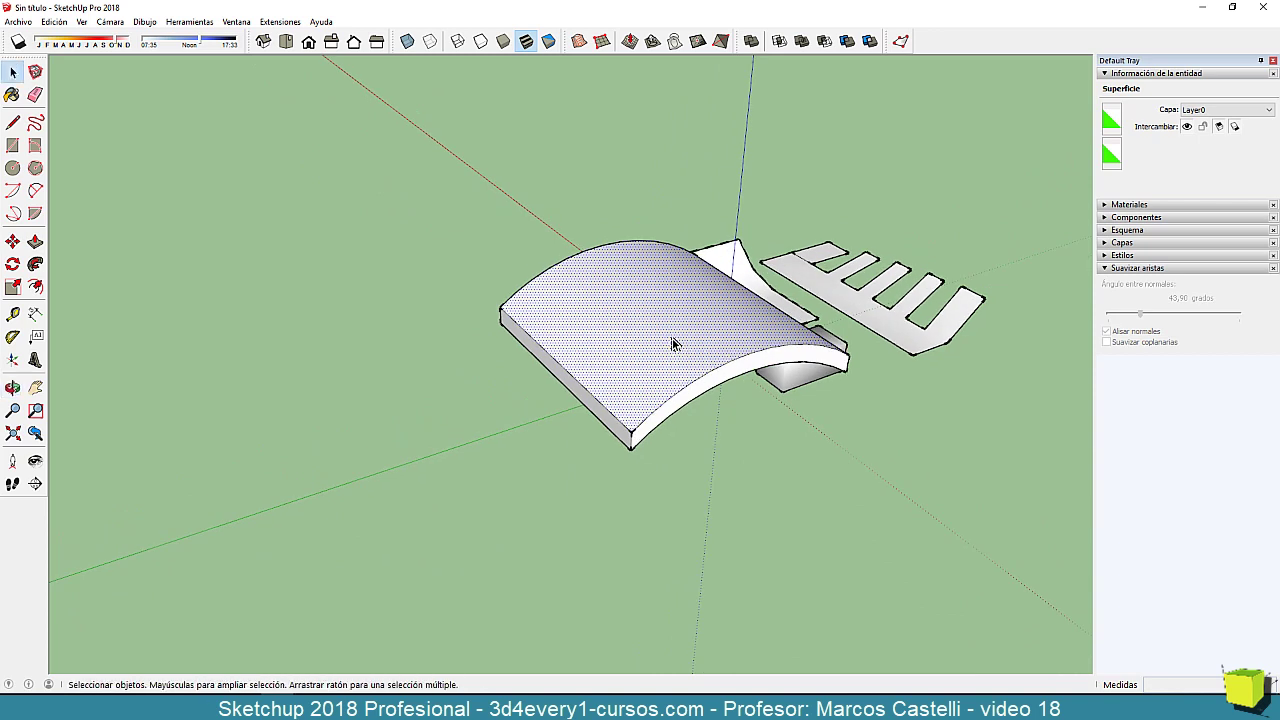
triple_click(668, 338)
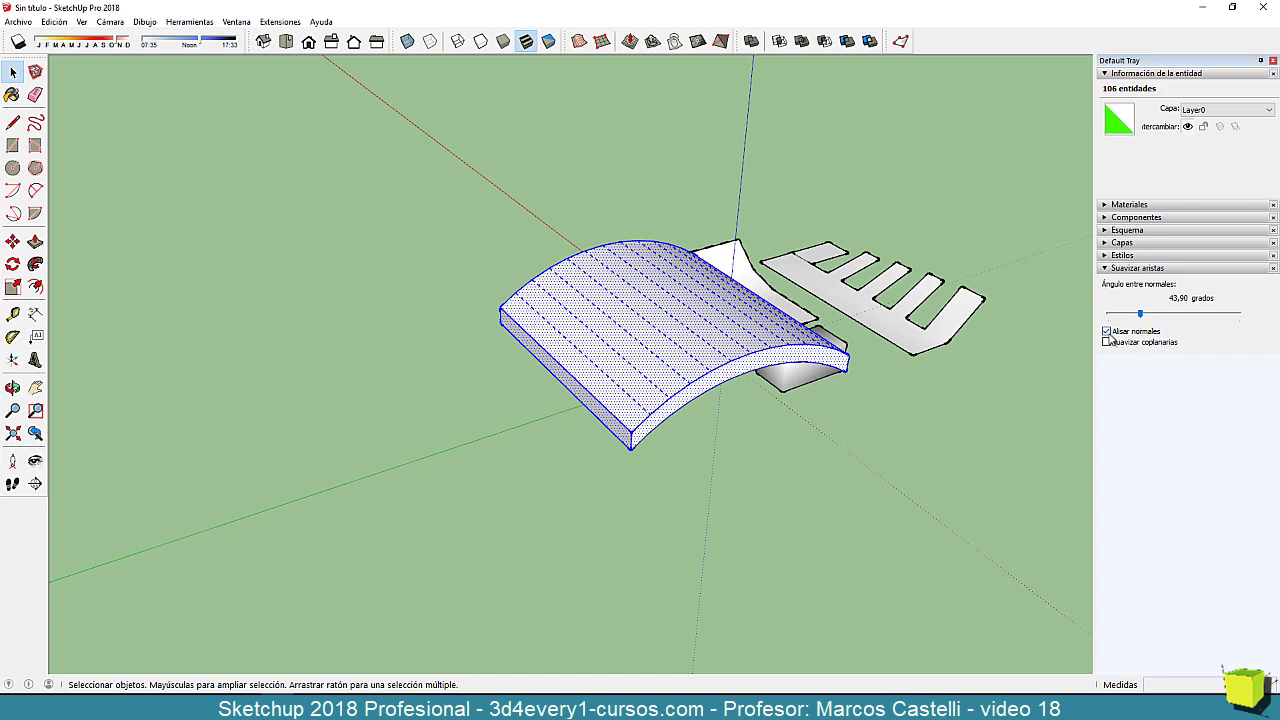
left_click_drag(1141, 316, 1092, 316)
middle_click_drag(994, 393, 737, 417)
left_click(666, 500)
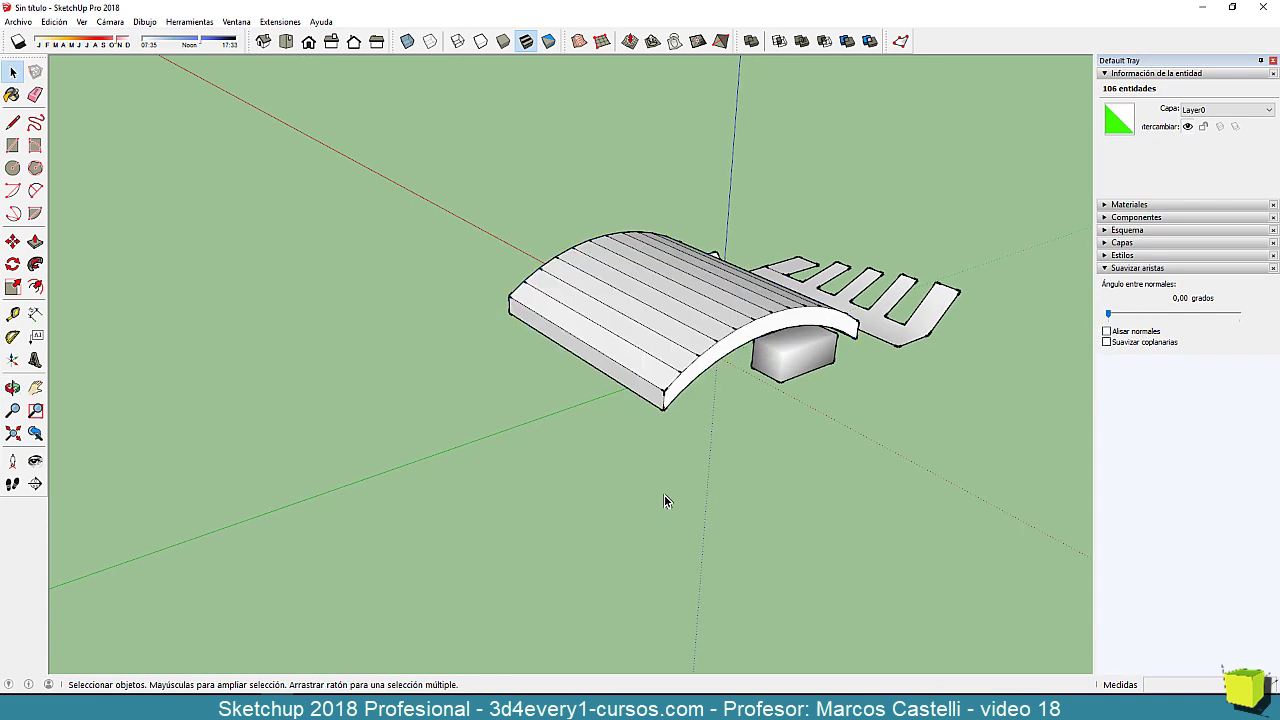
middle_click_drag(666, 500, 626, 474)
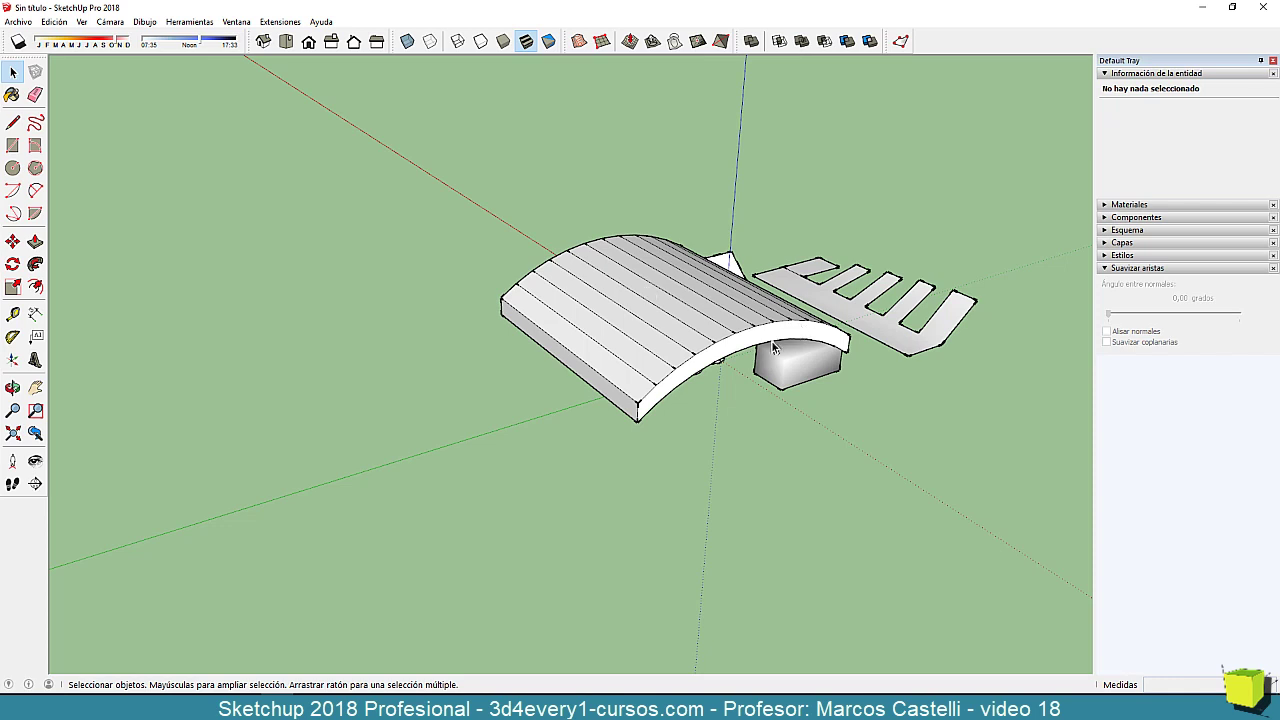
middle_click_drag(771, 344, 684, 461)
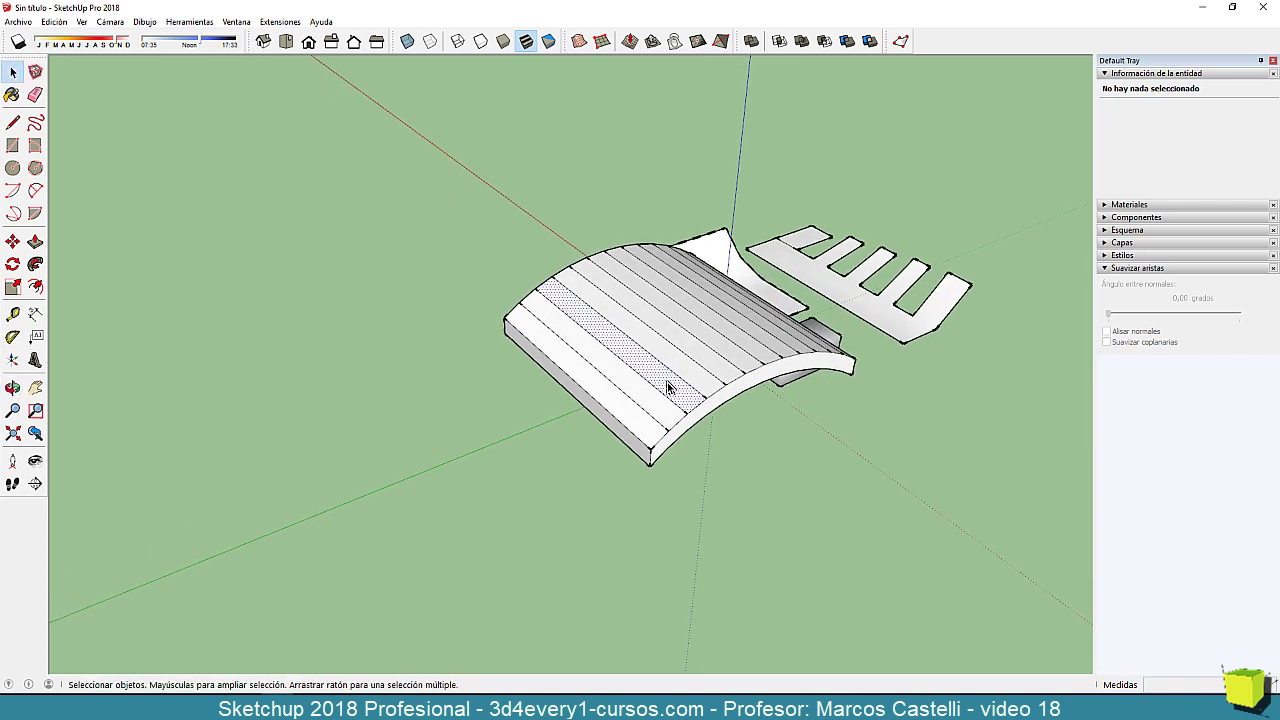
Smooth the whole vault's edges with Alisar normales on and an angle between normals of 59.40 degrees.
triple_click(668, 386)
left_click(1107, 331)
left_click_drag(1108, 314, 1152, 318)
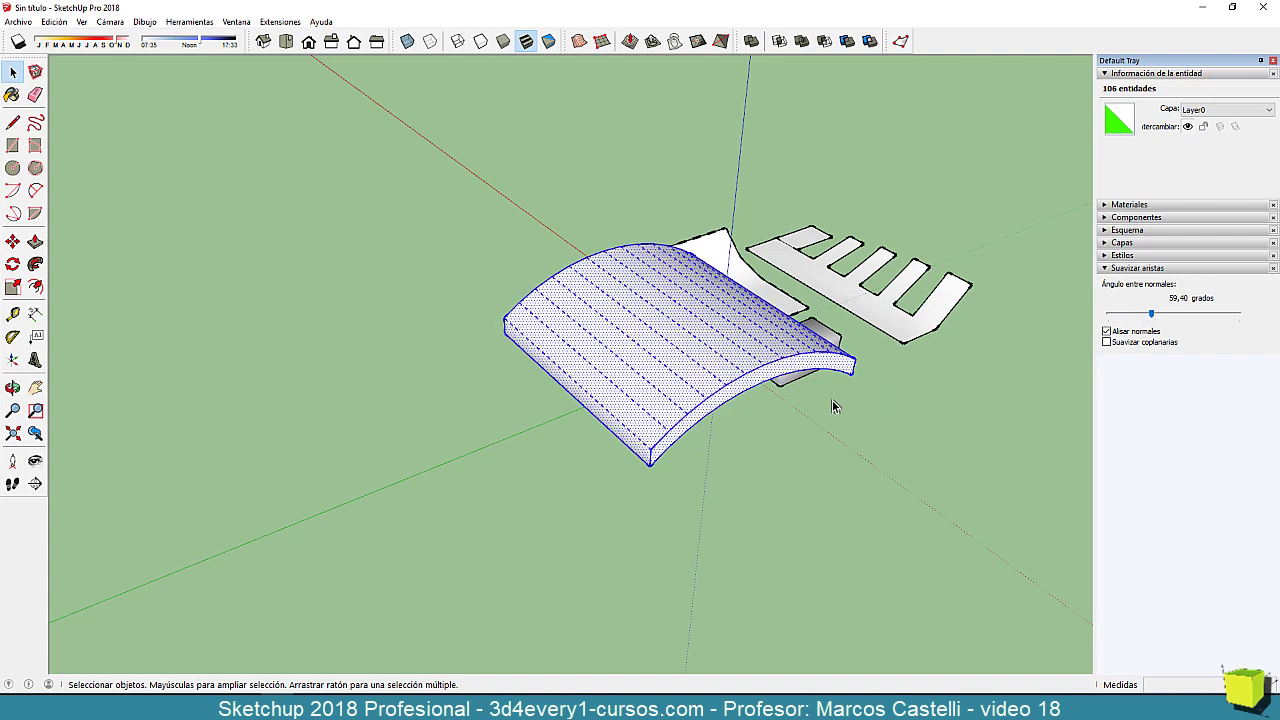
middle_click_drag(700, 458, 700, 360)
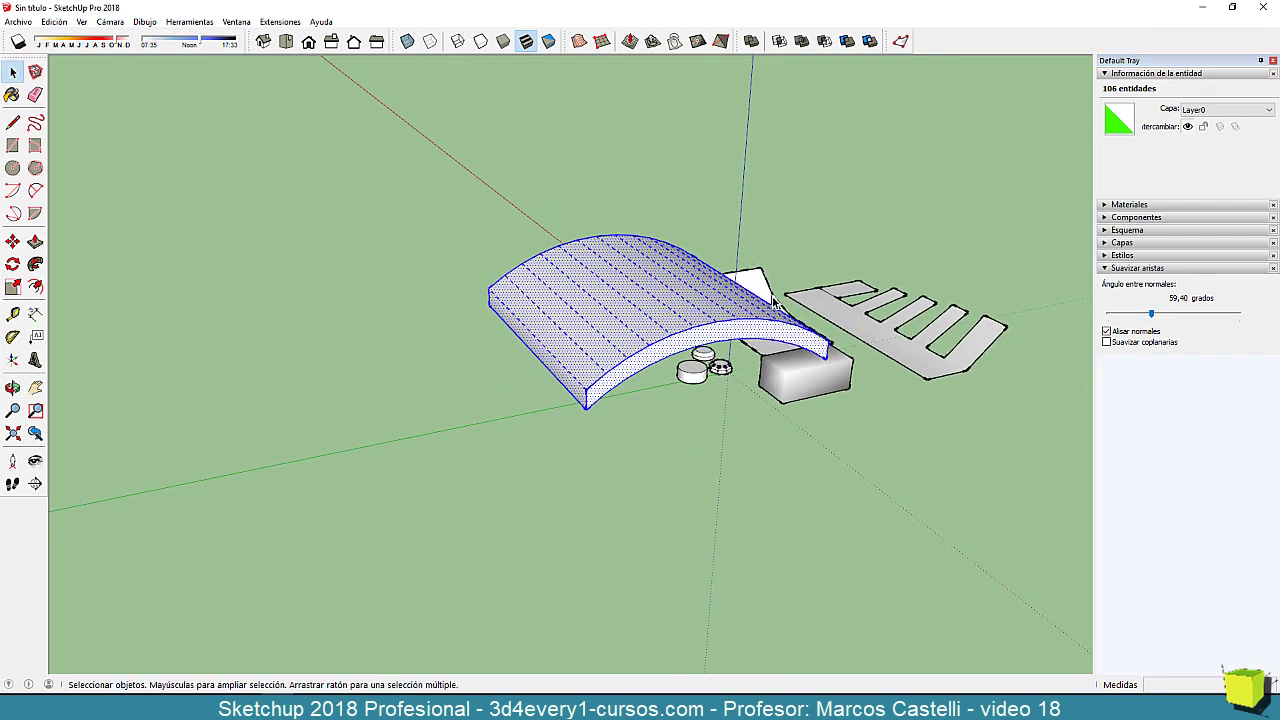
middle_click_drag(518, 349, 576, 354)
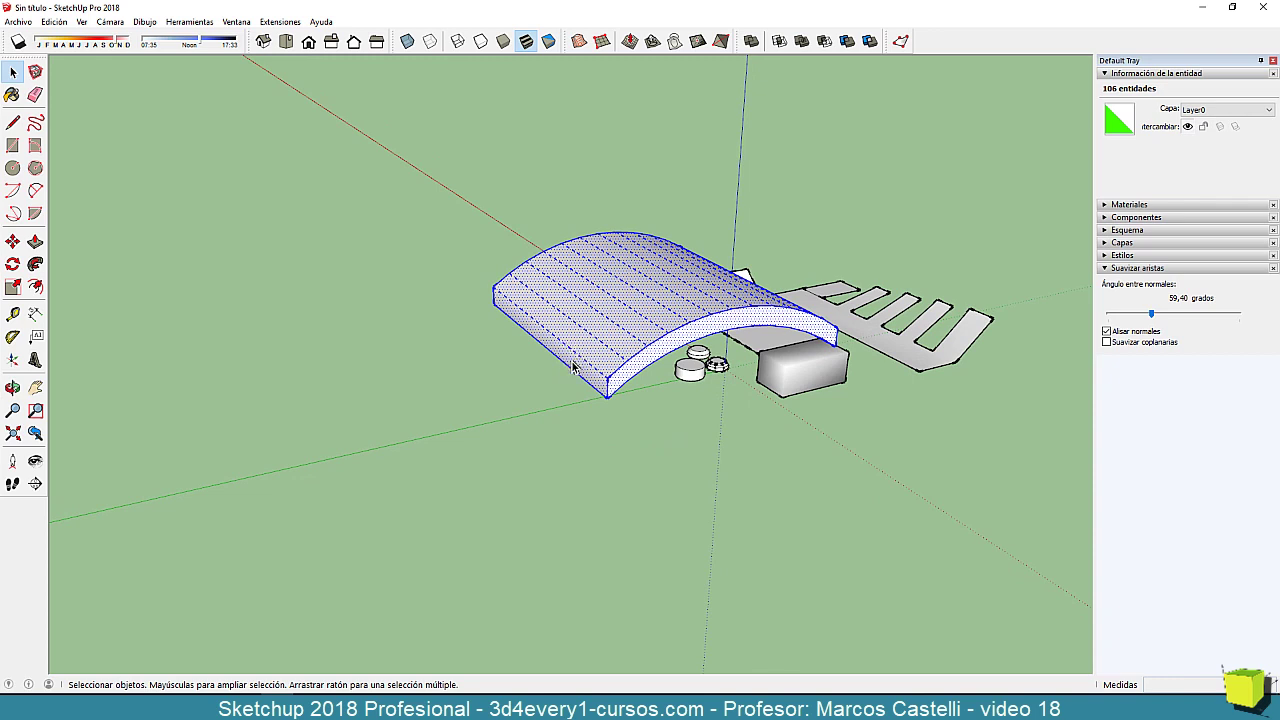
Fine-tune the vault's angle between normals, trying 55.70 and 58.50 degrees.
left_click_drag(1151, 318, 1150, 318)
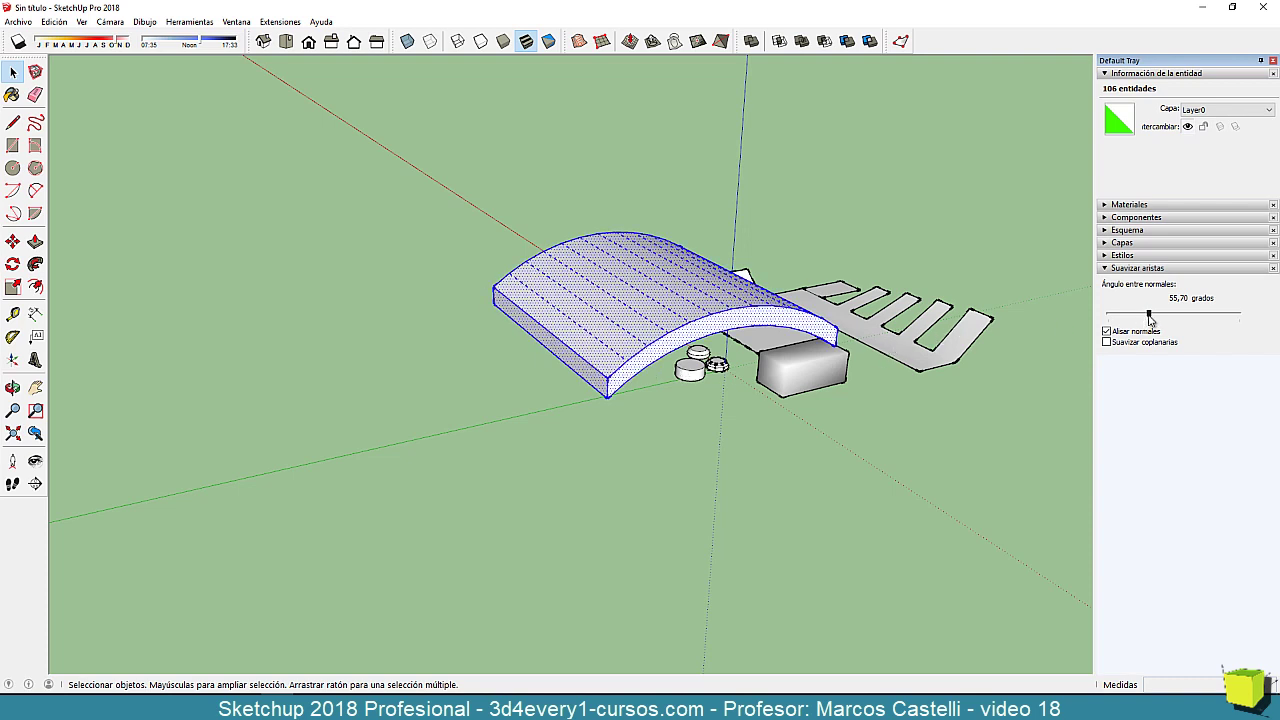
left_click_drag(1150, 318, 1152, 319)
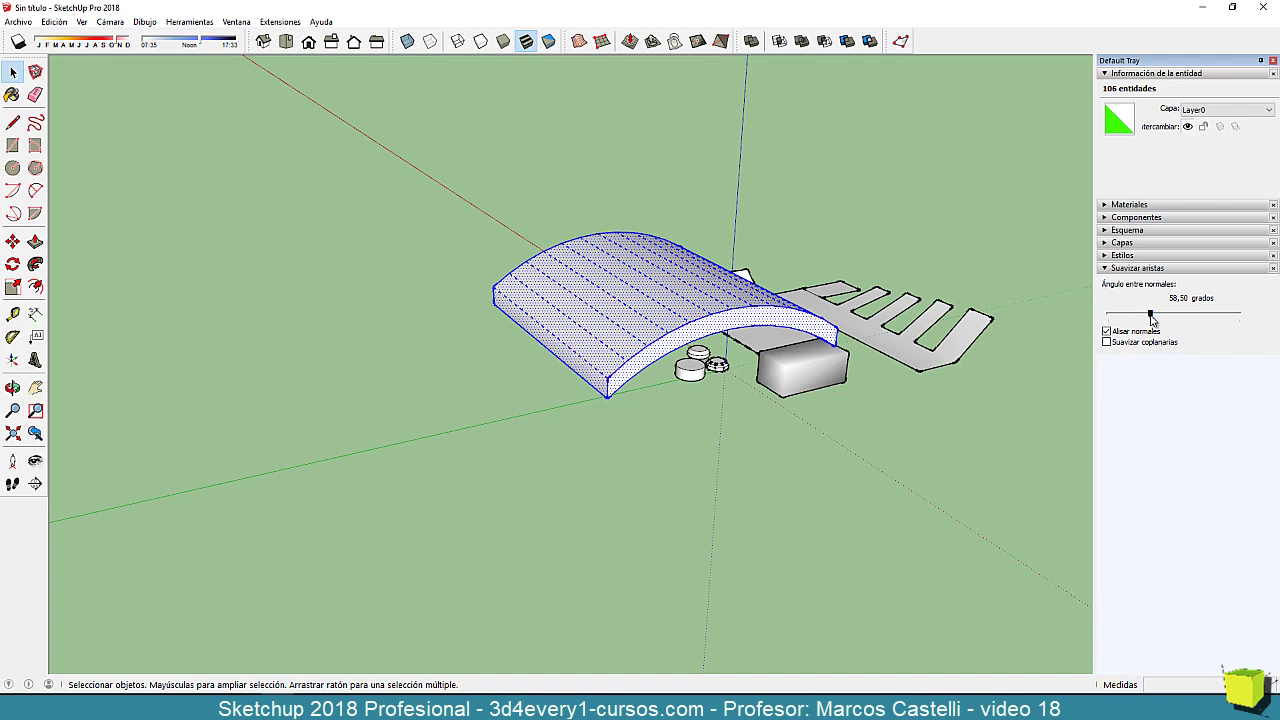
left_click_drag(1151, 316, 1157, 319)
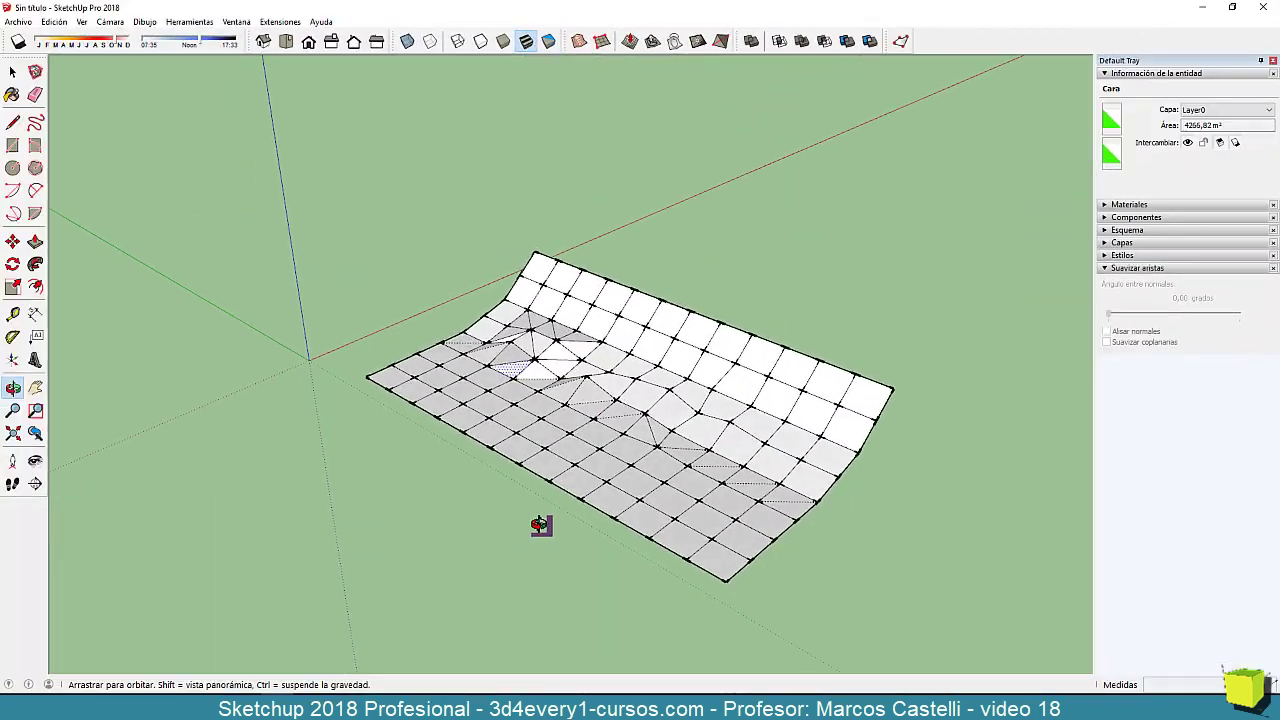
Soften the whole terrain mesh with Alisar normales and Suavizar coplanarias on and an angle between normals of 65.80 degrees.
middle_click_drag(540, 525, 571, 511)
triple_click(610, 467)
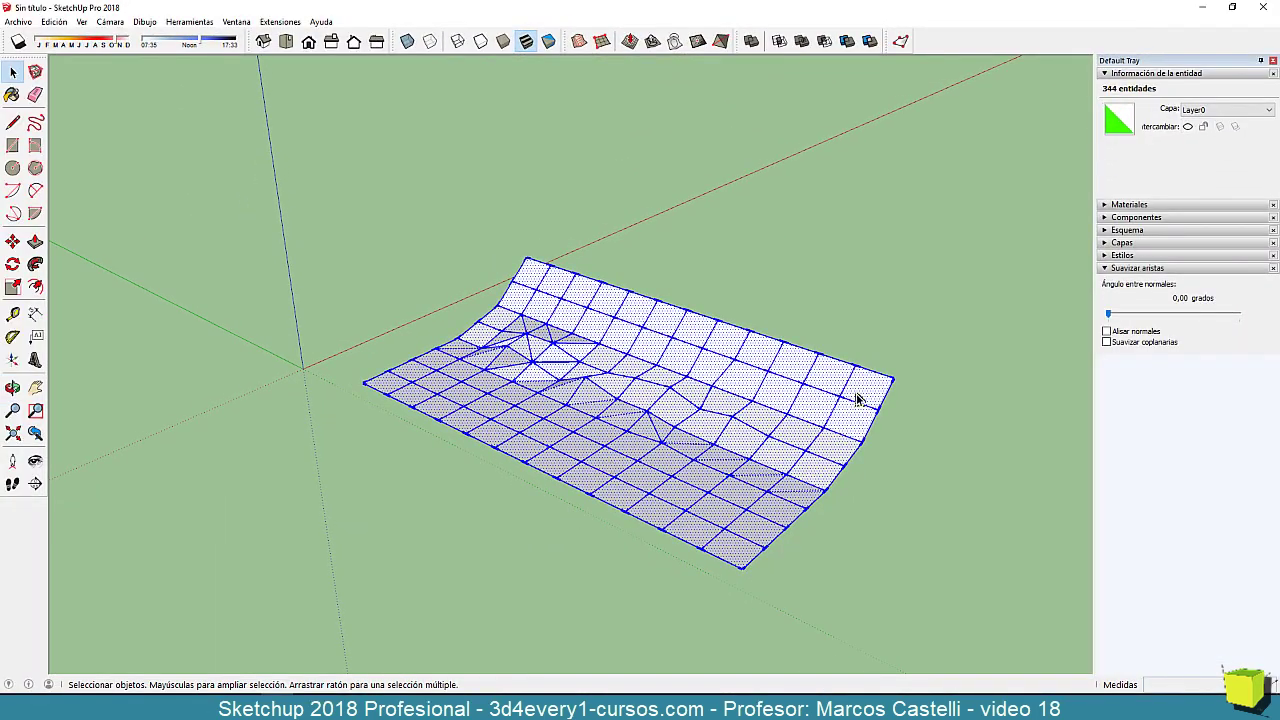
left_click(1109, 332)
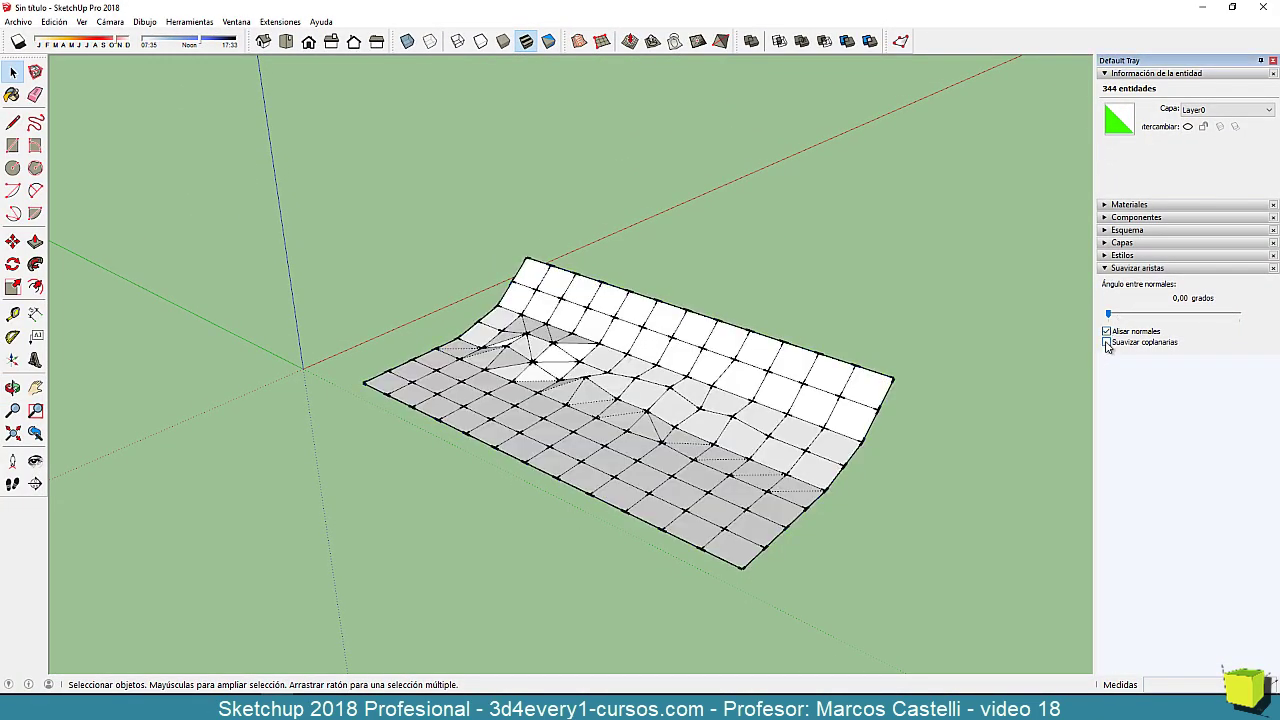
left_click_drag(1109, 318, 1148, 317)
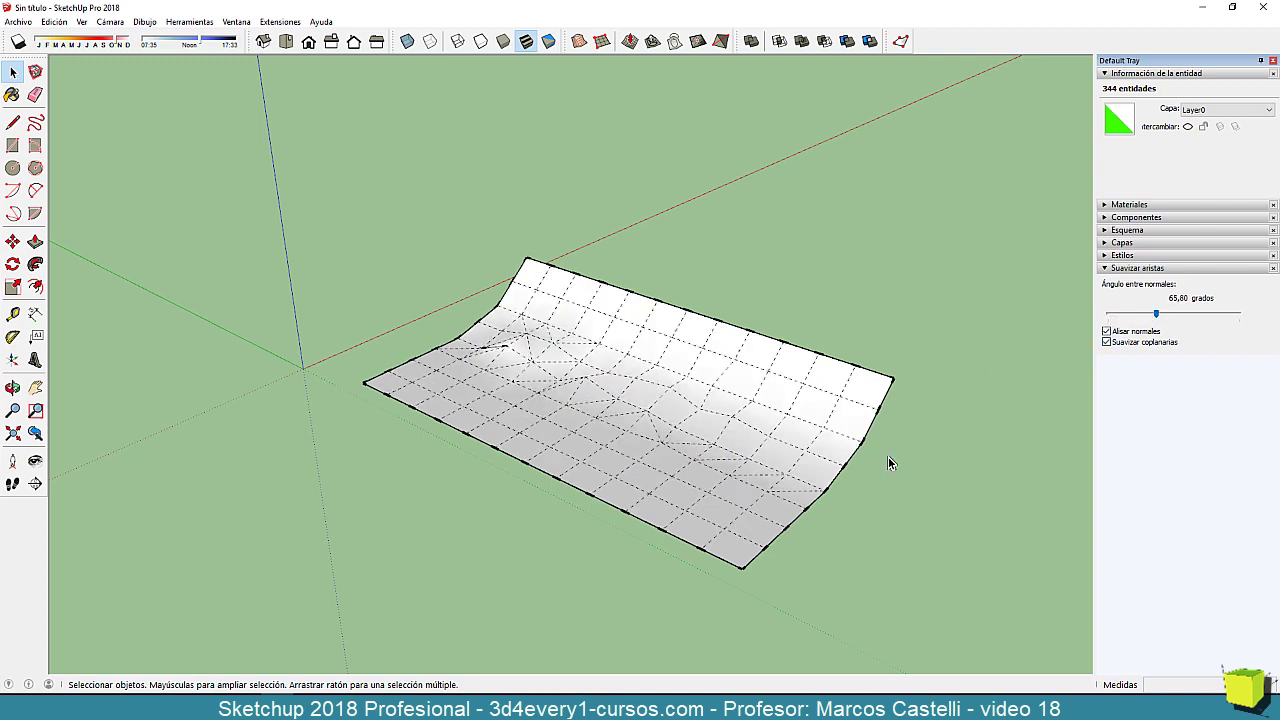
left_click(865, 545)
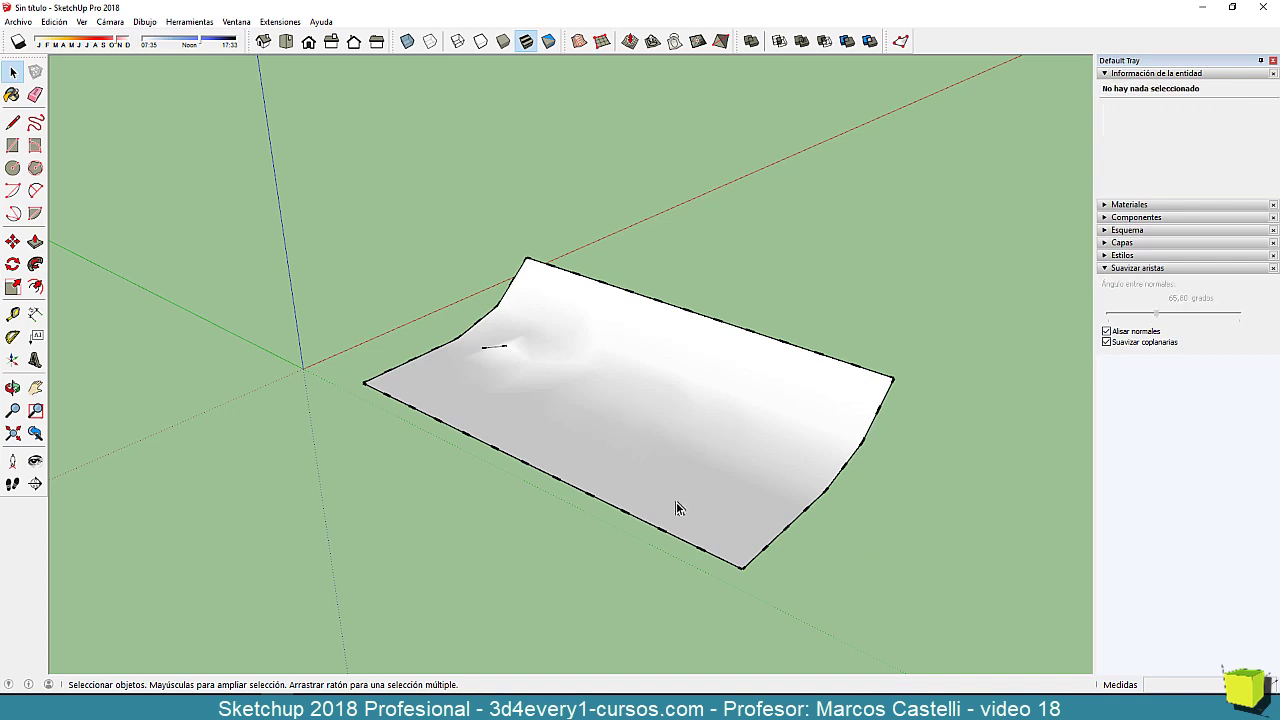
Soften the terrain's remaining hard interior edge by raising the angle between normals to 72.20 degrees.
middle_click_drag(676, 508, 582, 395)
scroll(585, 395, "up", 3)
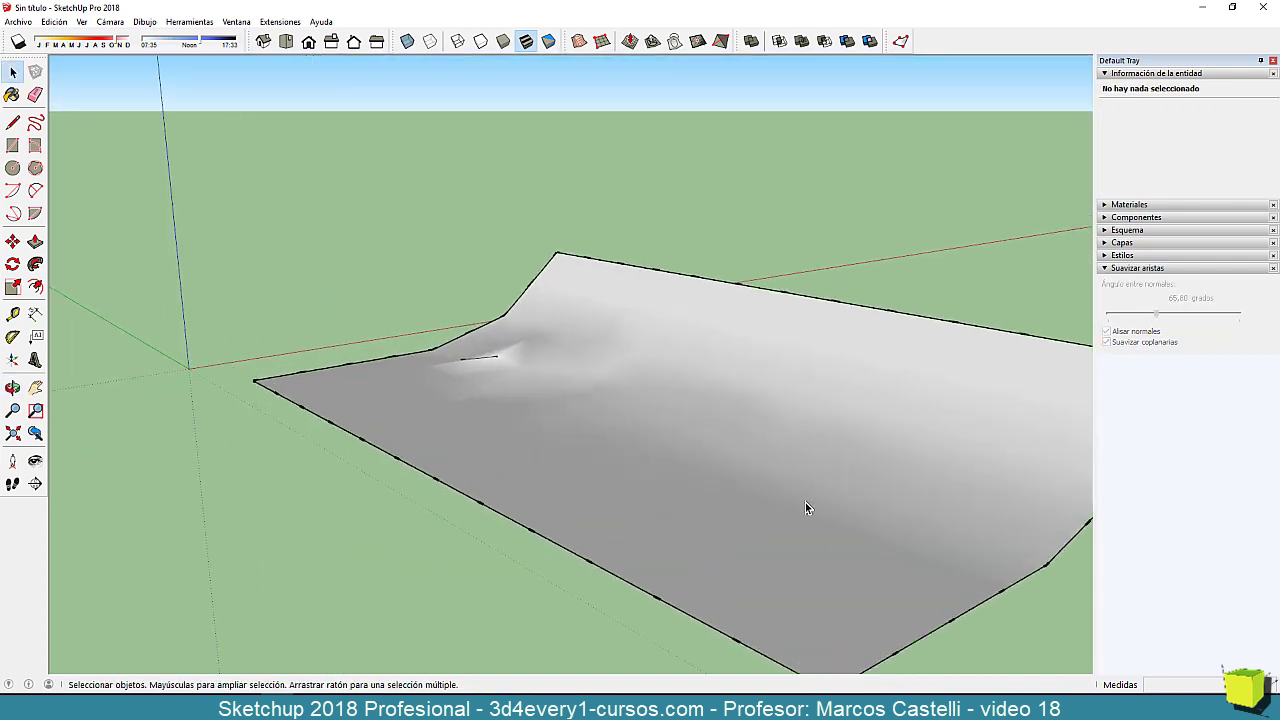
middle_click_drag(805, 508, 791, 485)
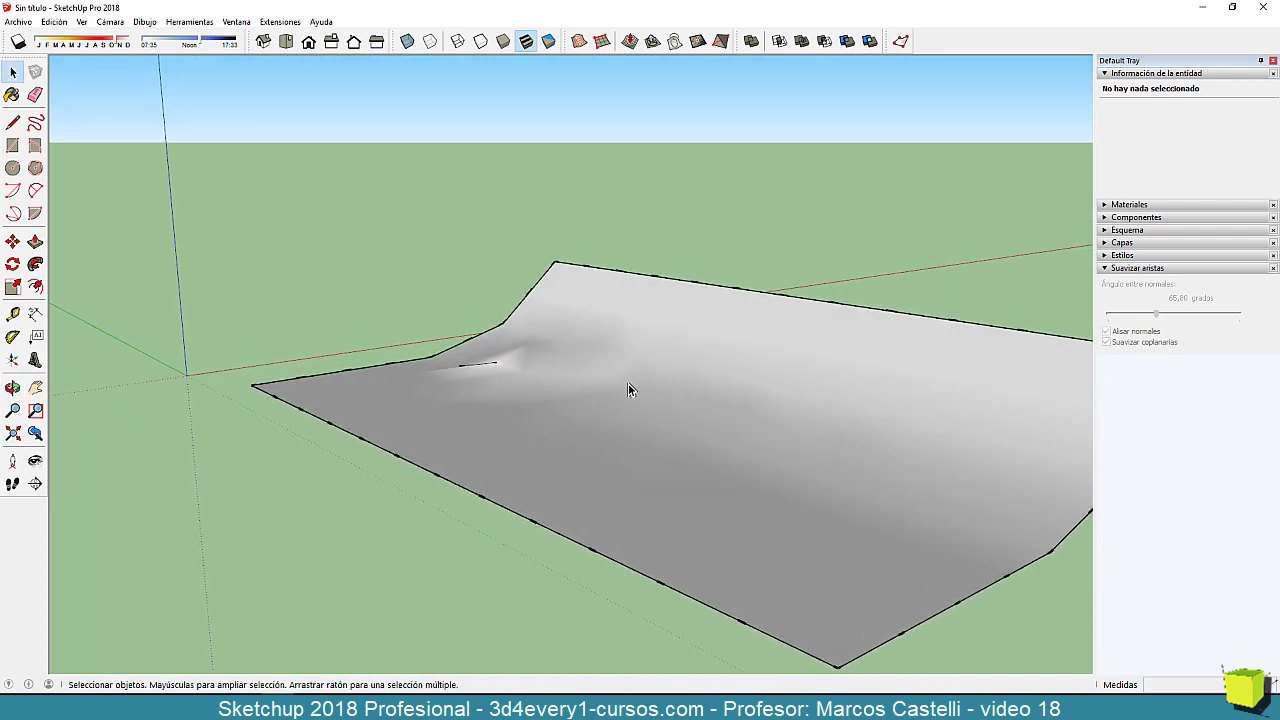
middle_click_drag(426, 385, 391, 467)
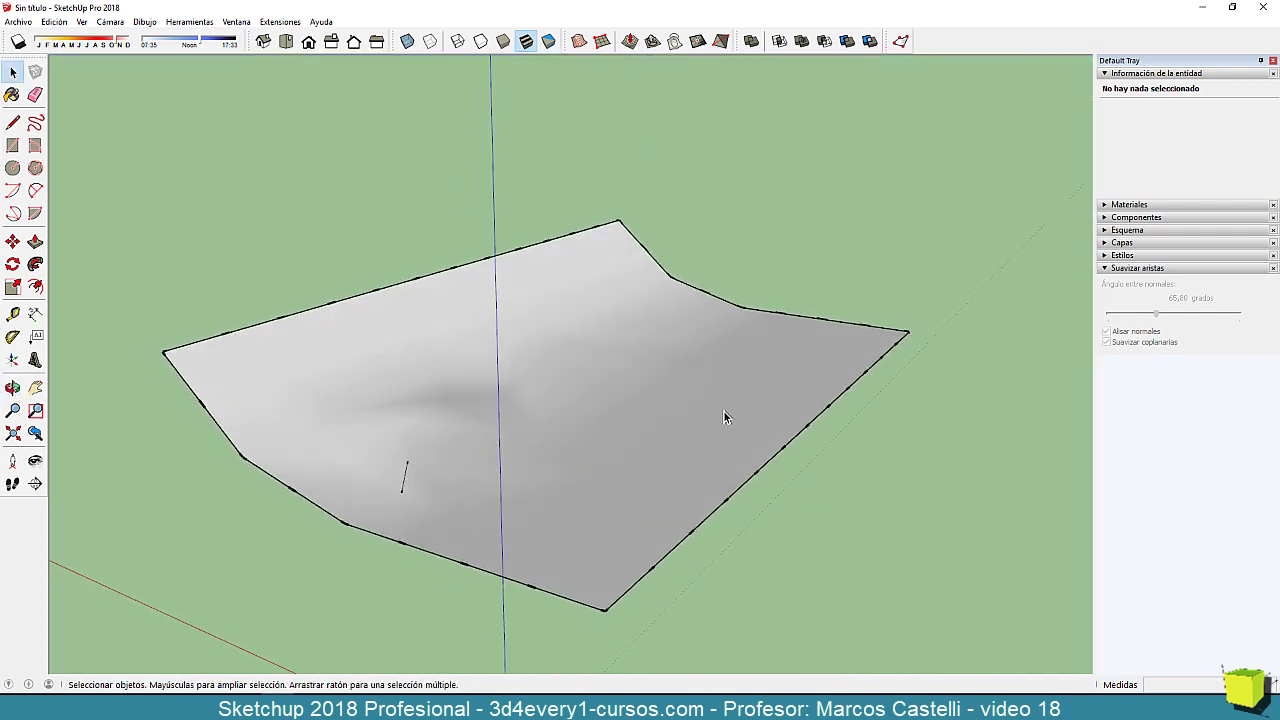
triple_click(503, 473)
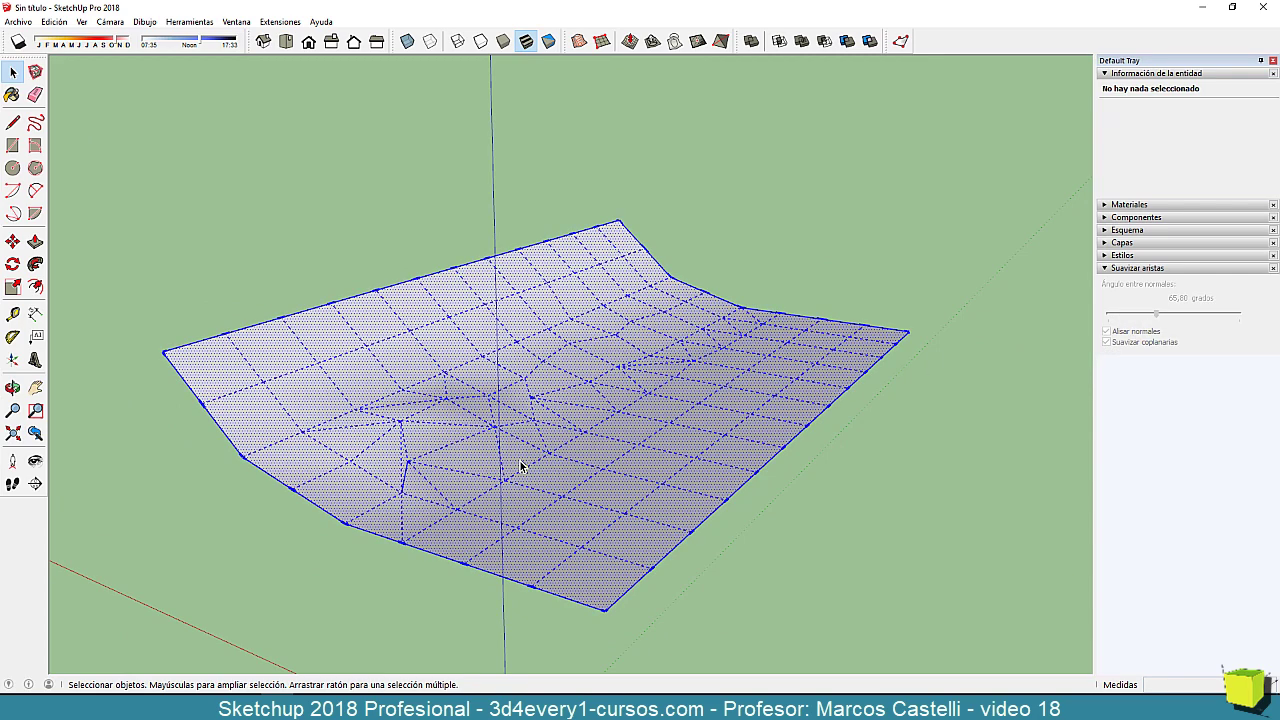
left_click_drag(1156, 314, 1161, 316)
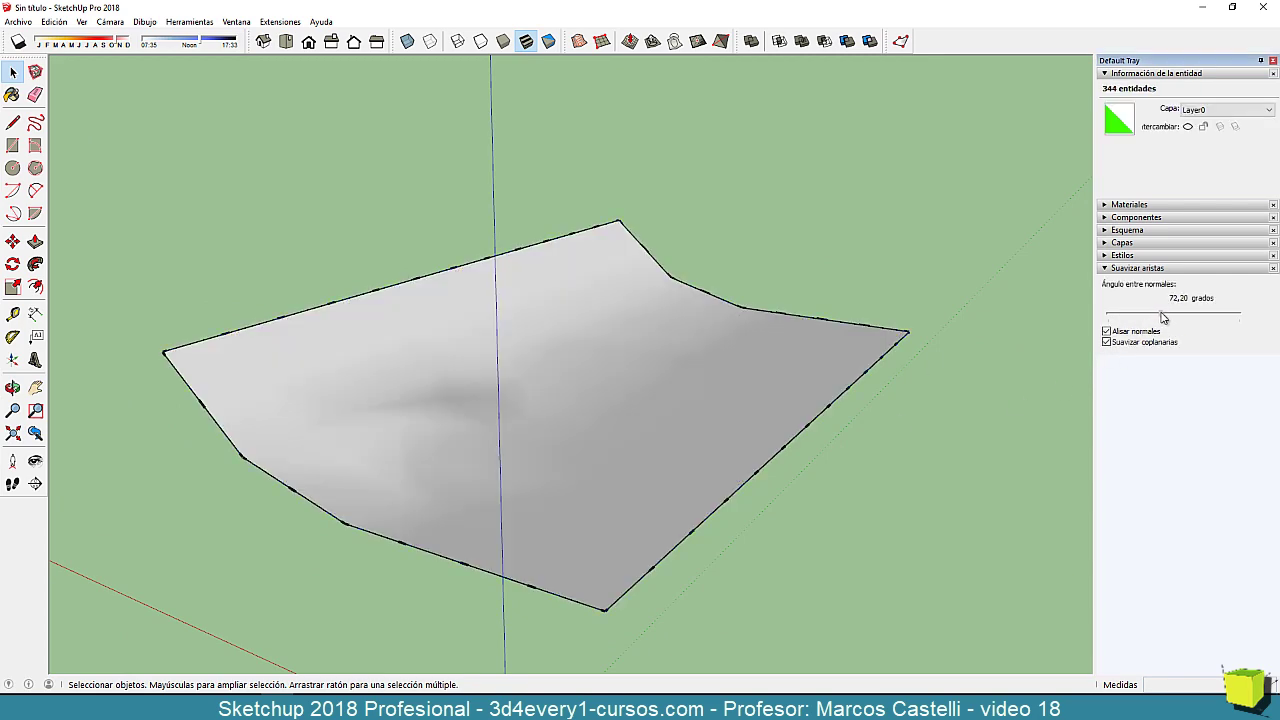
middle_click_drag(986, 396, 686, 531)
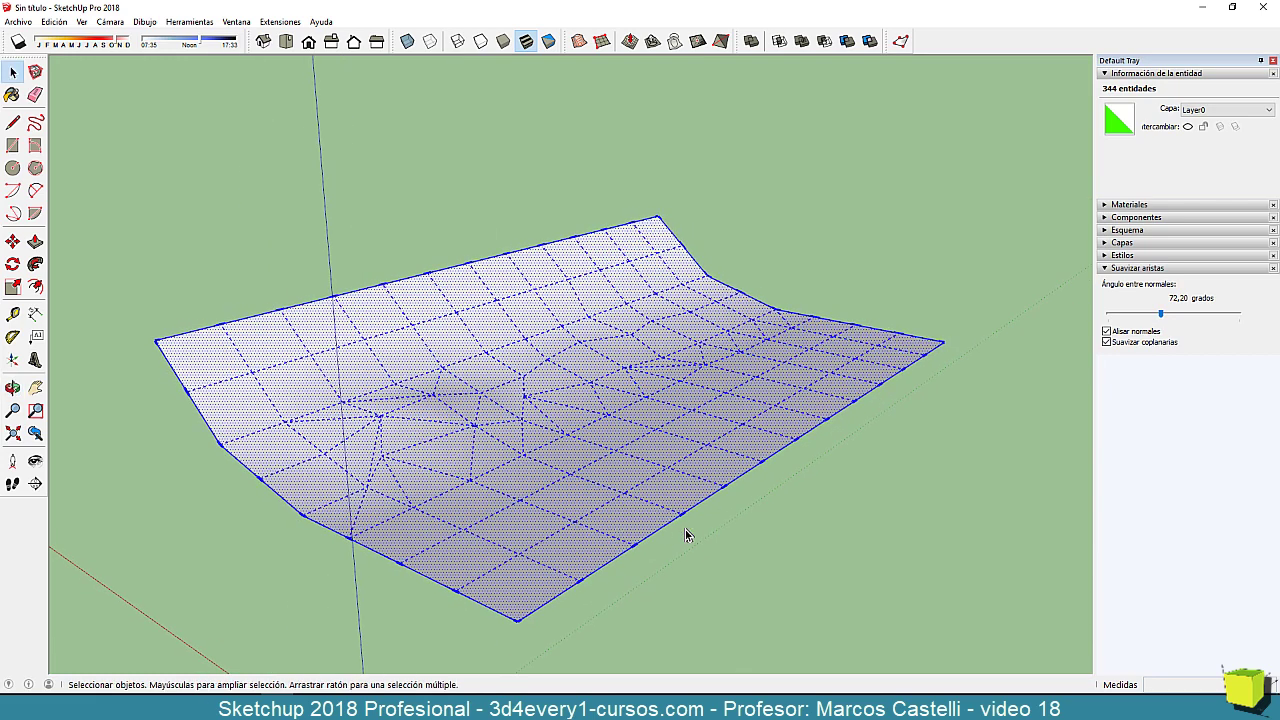
left_click(783, 534)
middle_click_drag(783, 534, 617, 374)
scroll(647, 495, "down", 2)
Paint the smoothed terrain surface with the Césped verde claro material from the Jardinería, Vallas y vegetación collection.
left_click(617, 374)
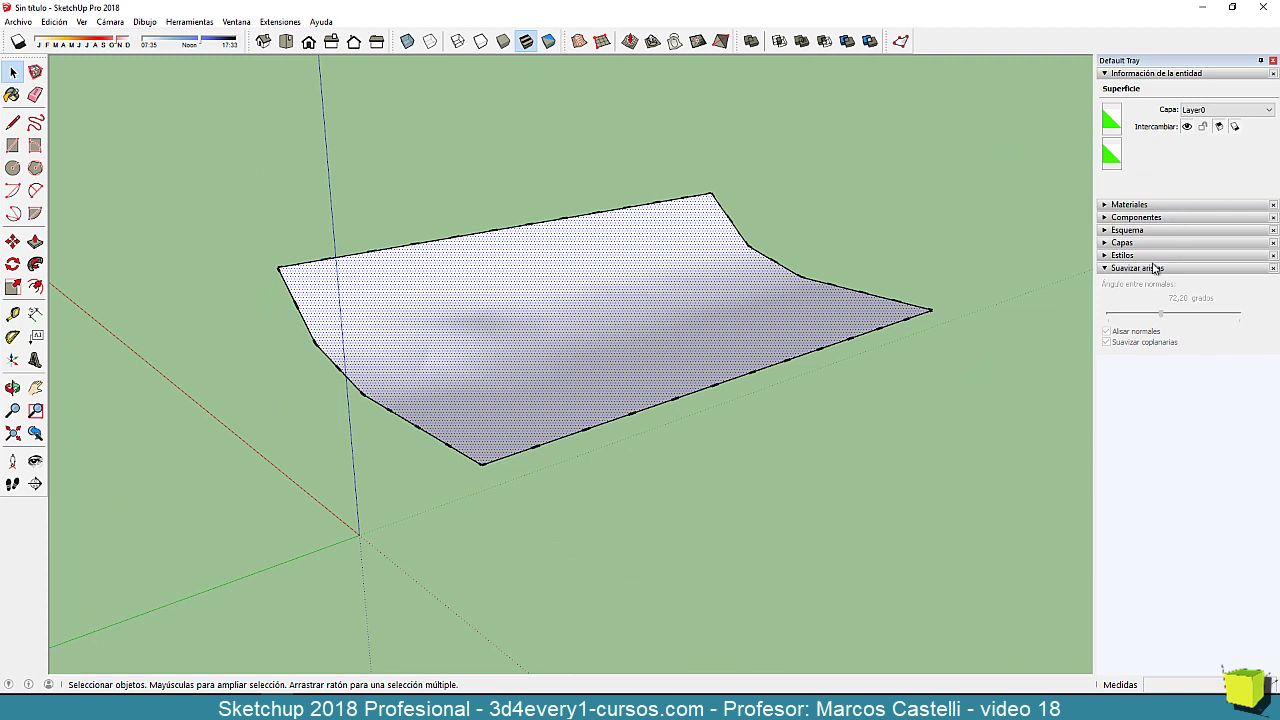
left_click(1158, 205)
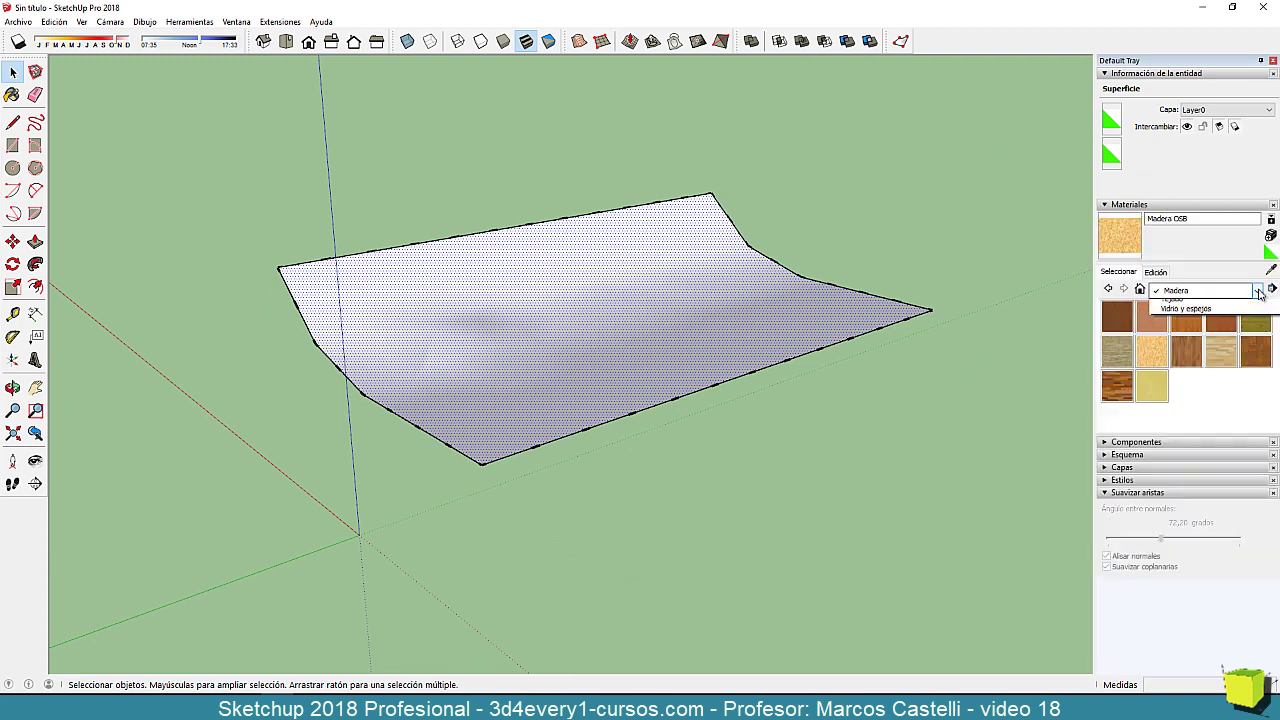
left_click(1170, 290)
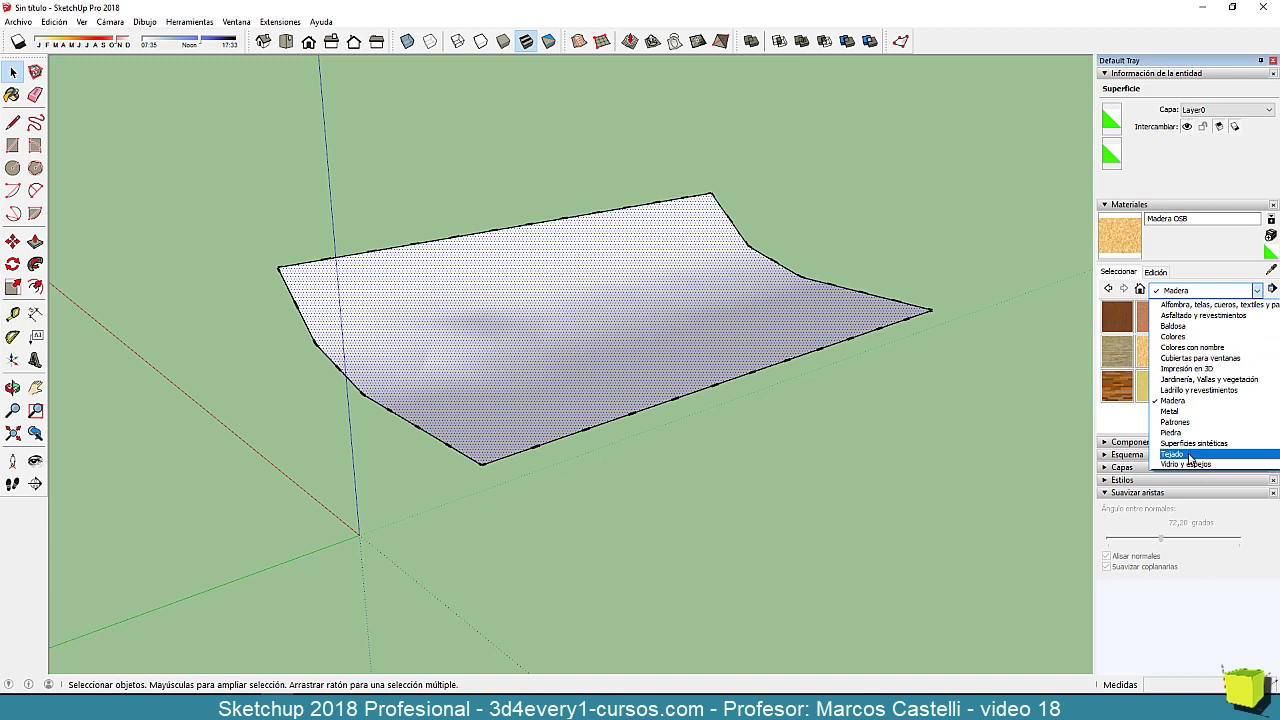
left_click(1209, 380)
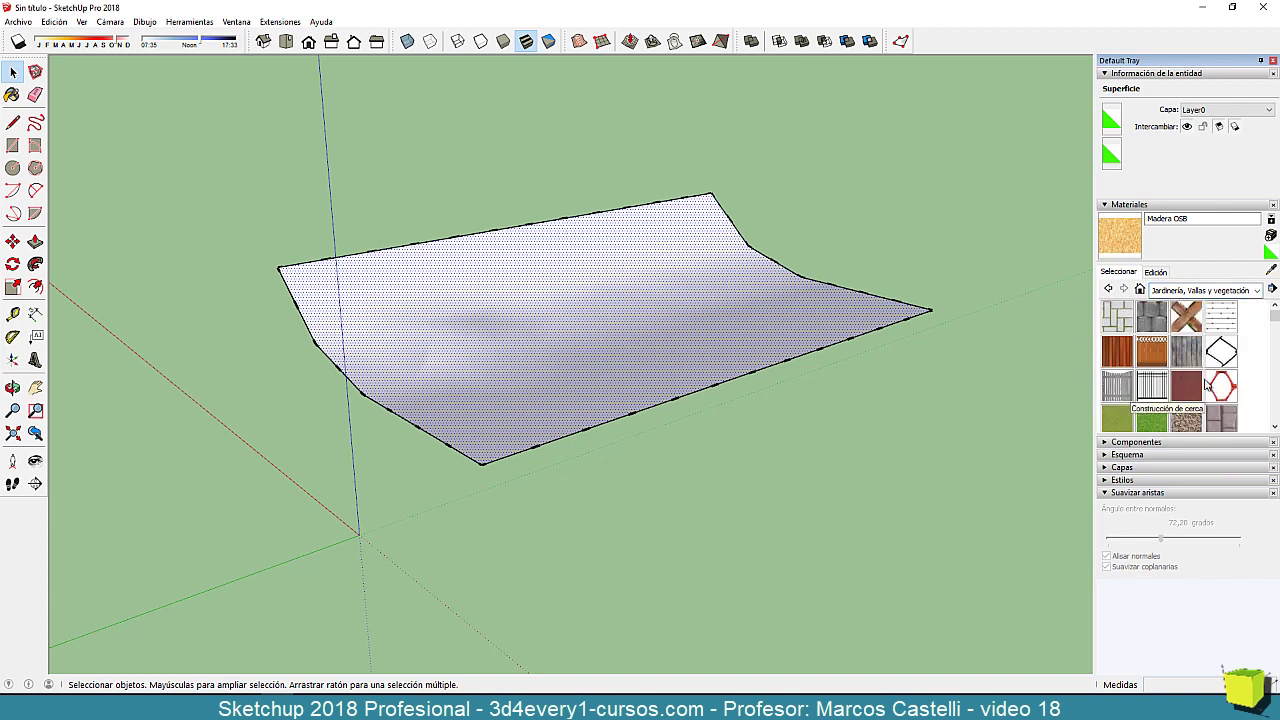
scroll(1161, 403, "down", 2)
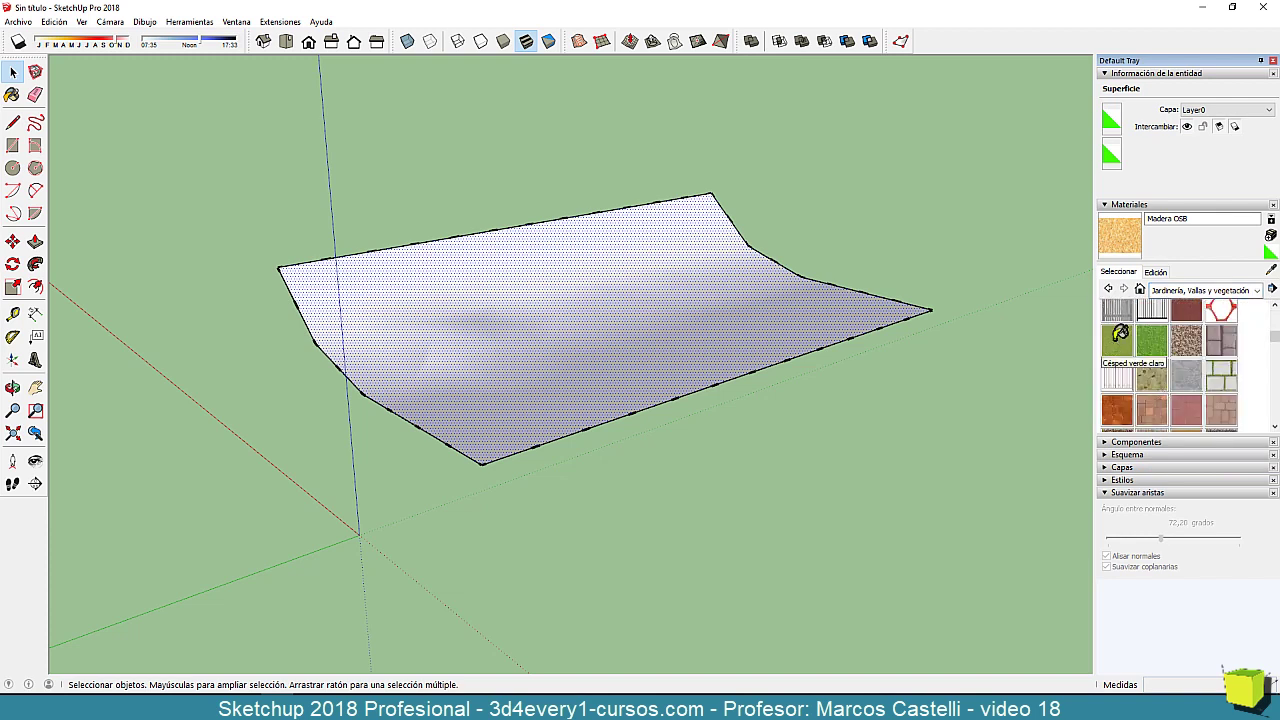
left_click(1117, 340)
left_click(624, 352)
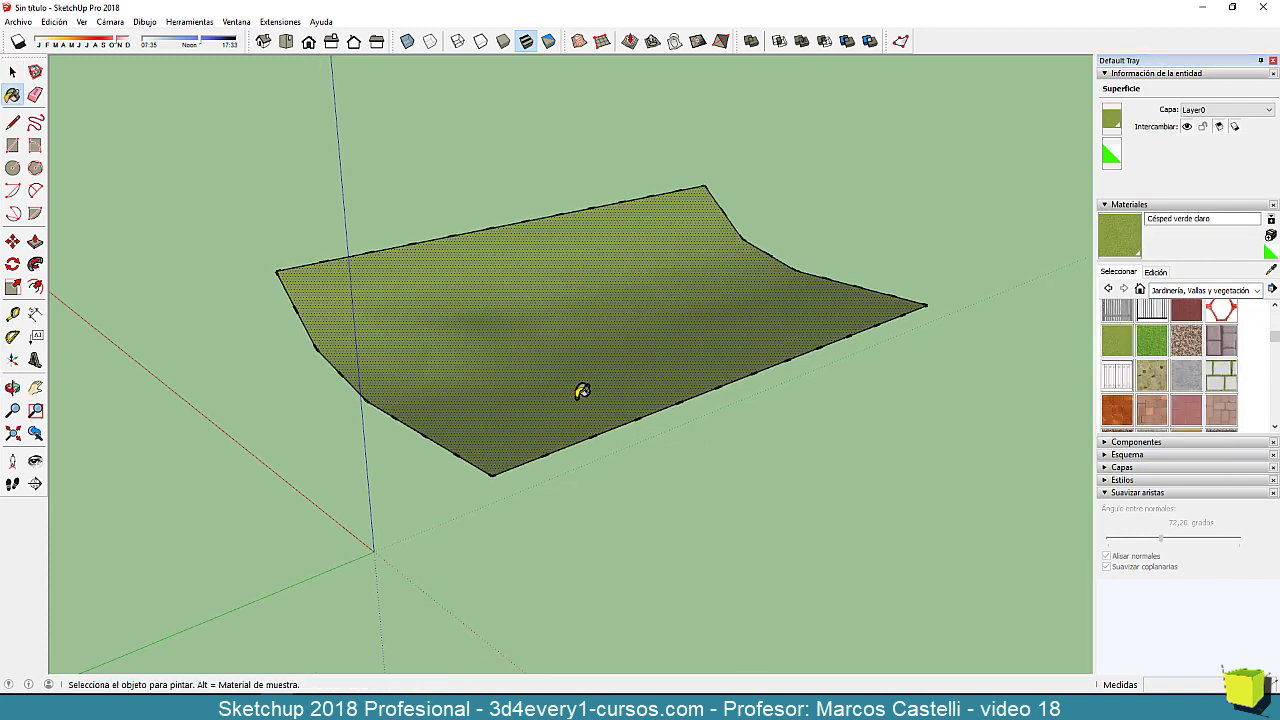
scroll(580, 391, "up", 3)
scroll(932, 282, "up", 2)
Set the Césped verde claro texture width to 100 m and view the grassy terrain from several angles.
left_click(1155, 271)
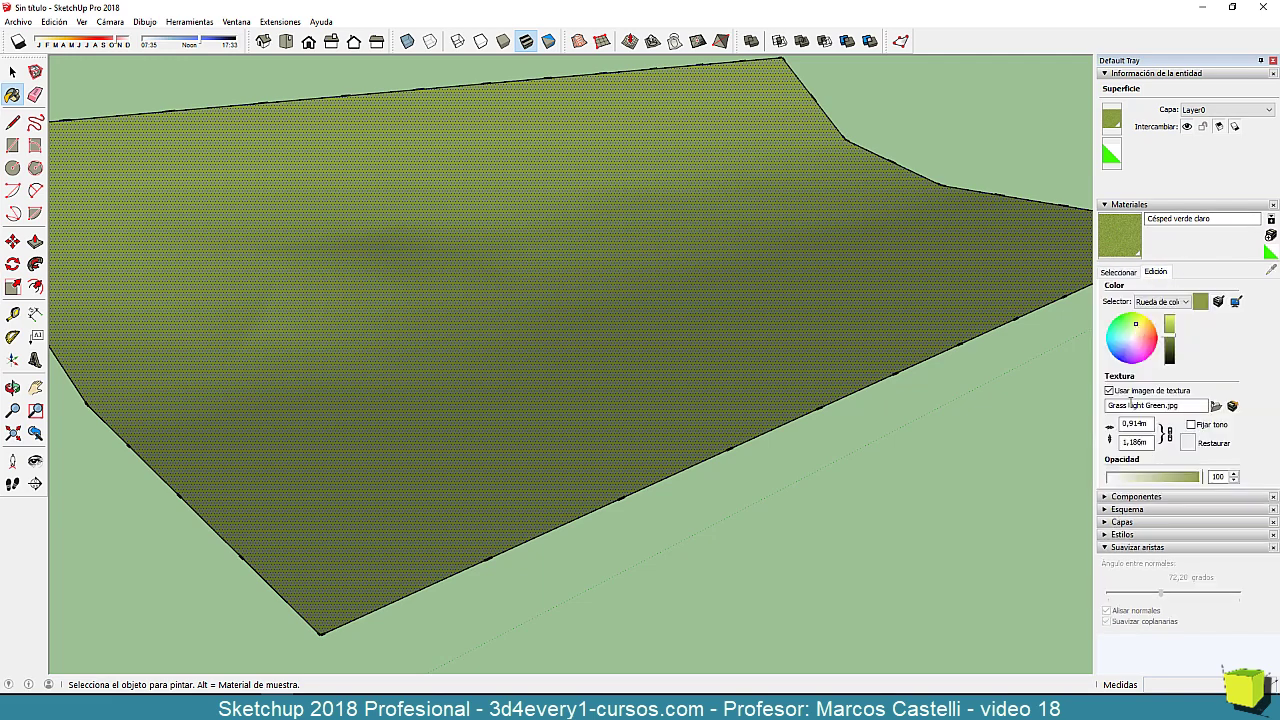
left_click_drag(1143, 424, 995, 423)
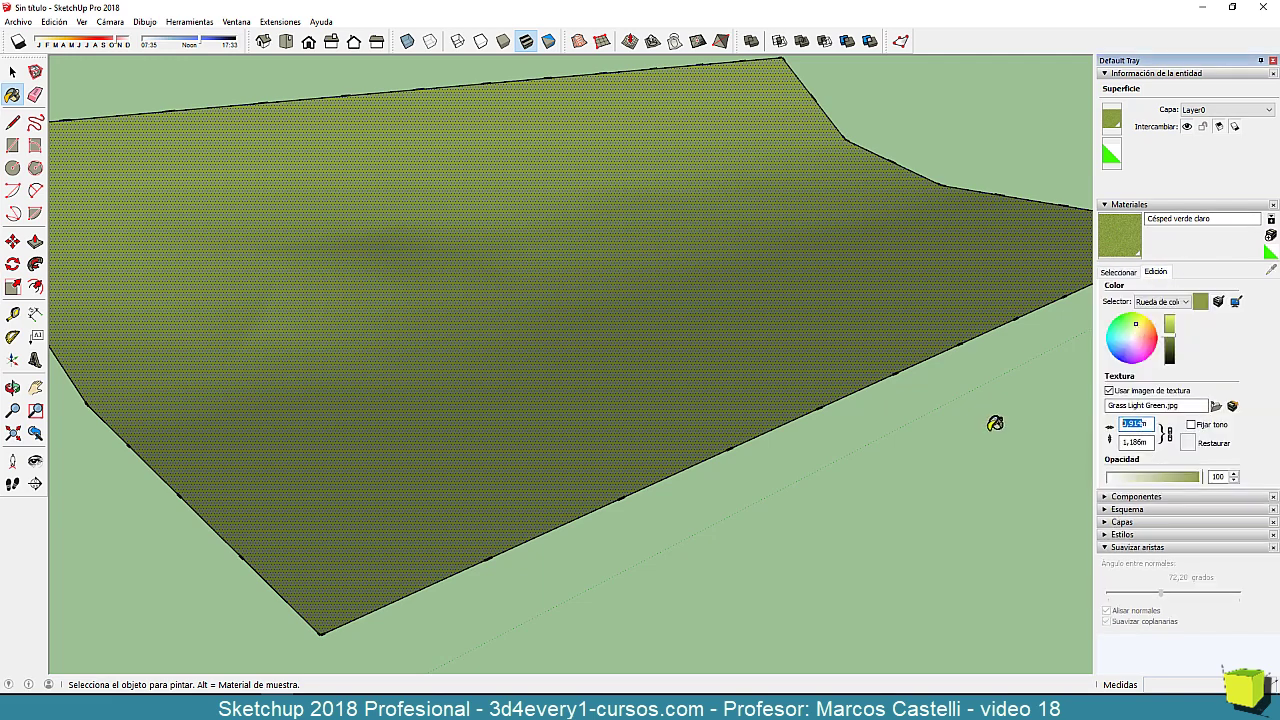
type("100")
key("Return")
middle_click_drag(995, 423, 583, 431)
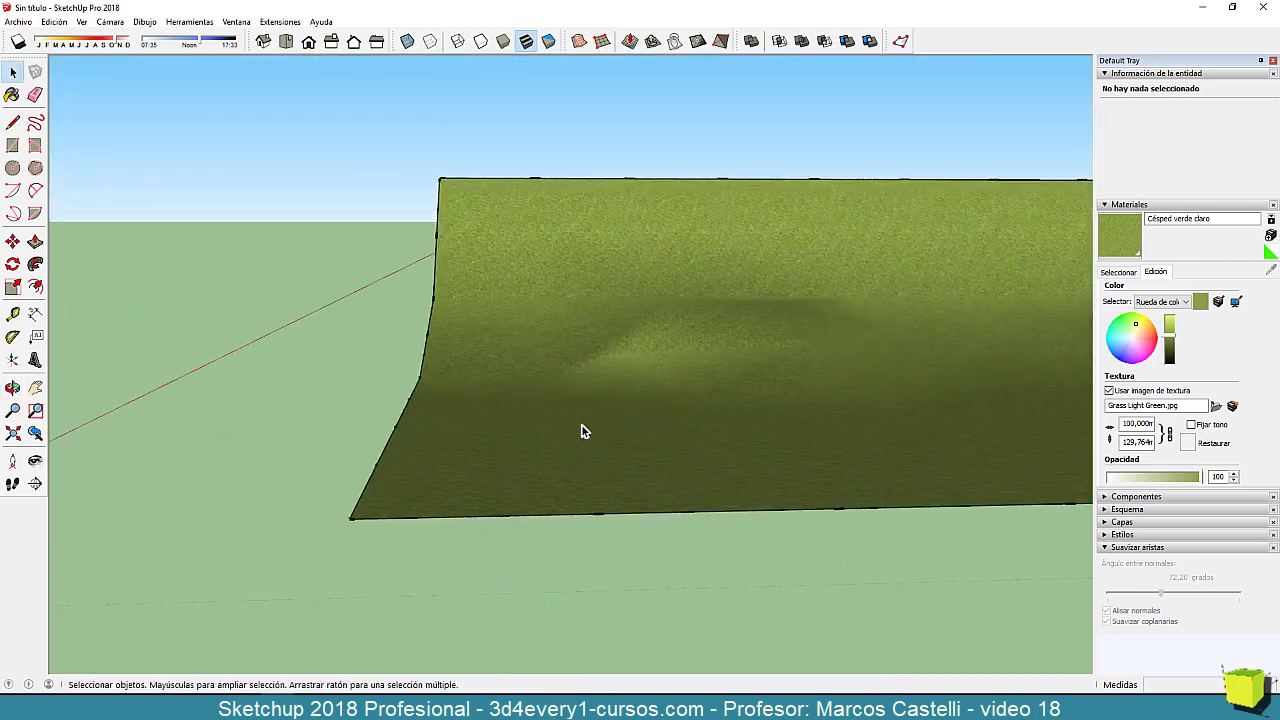
middle_click_drag(858, 458, 568, 543)
left_click_drag(564, 503, 578, 543)
middle_click_drag(578, 543, 414, 406)
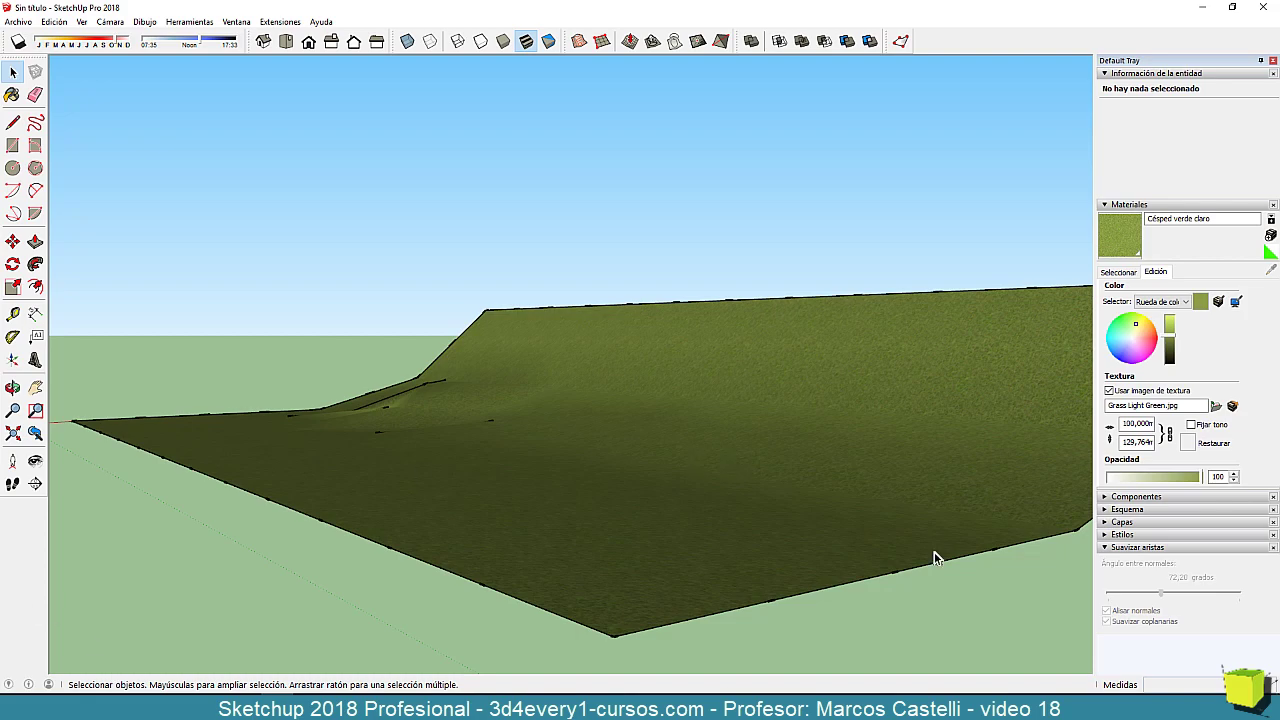
middle_click_drag(464, 510, 901, 354)
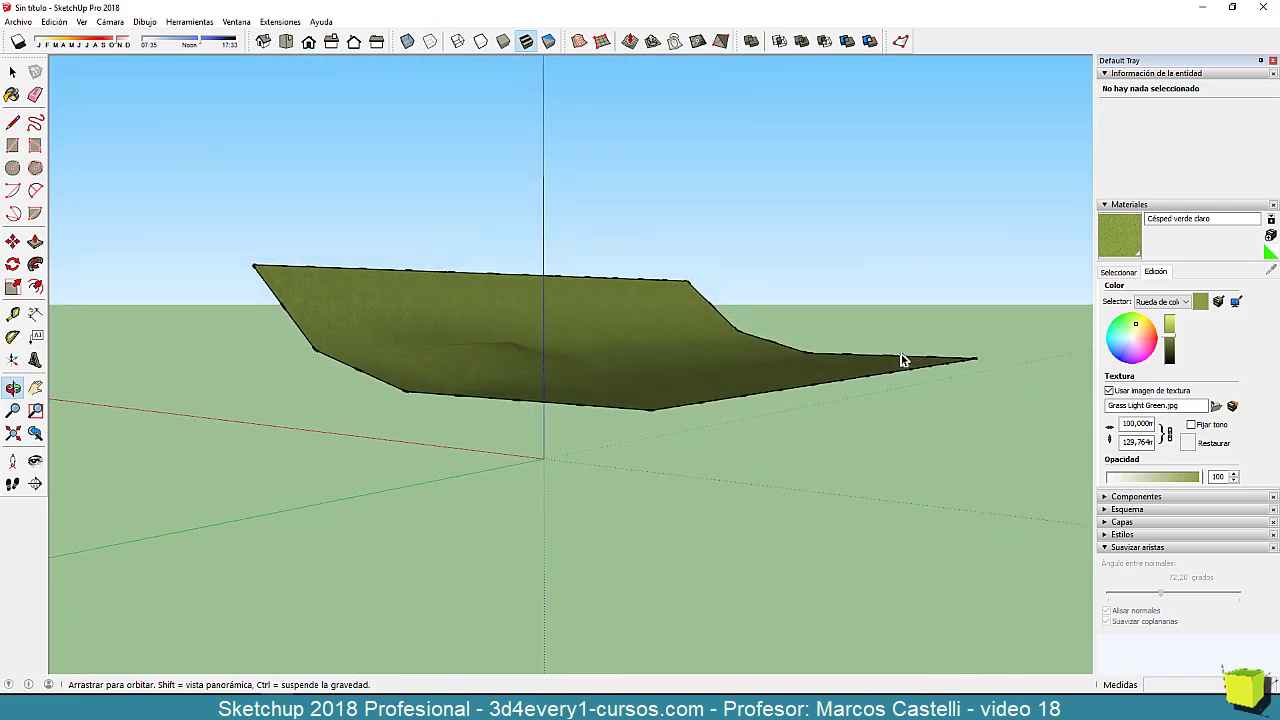
Examine the grass-textured terrain from low angles and up close around the small mound to check the smoothed relief and shading.
middle_click_drag(392, 398, 466, 363)
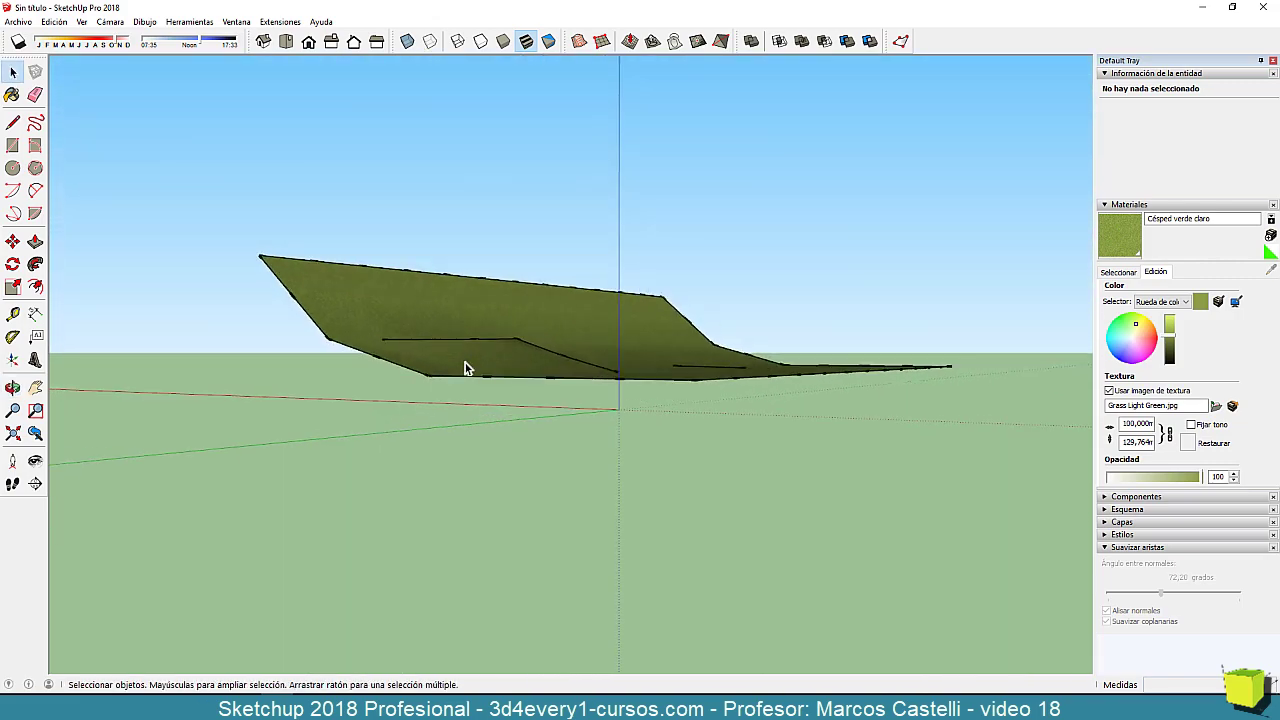
middle_click_drag(800, 357, 673, 562)
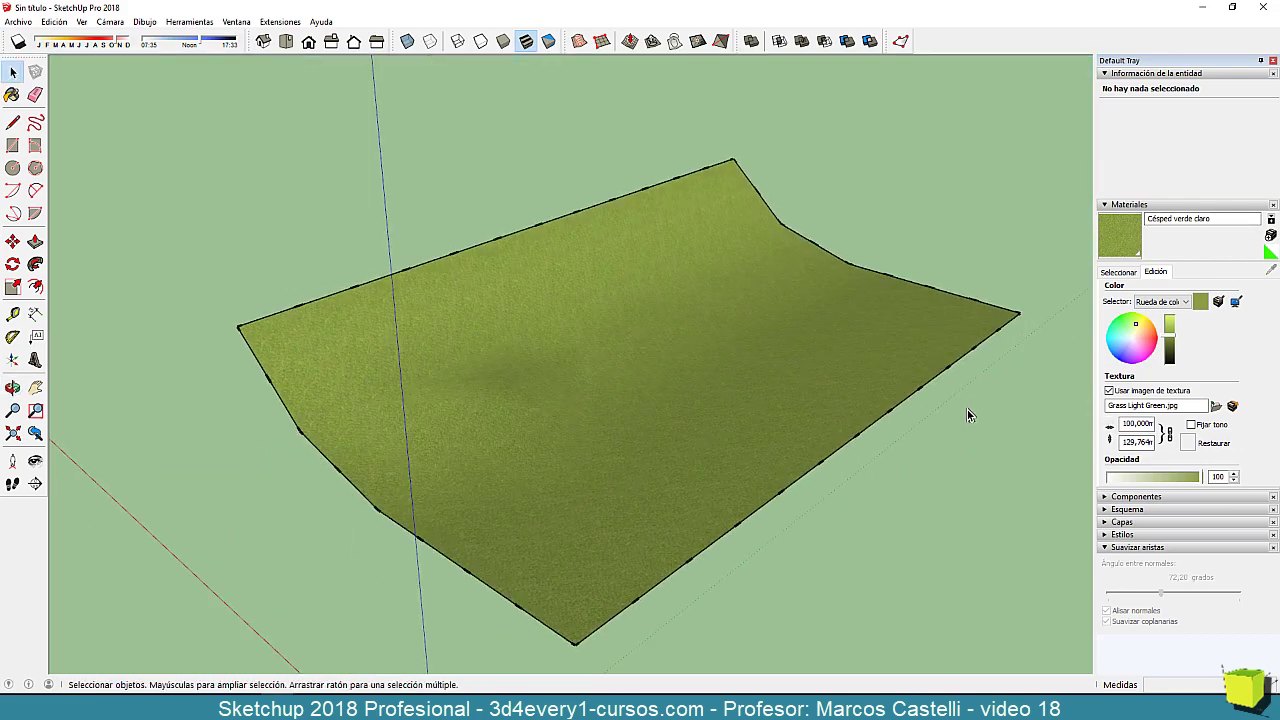
middle_click_drag(967, 415, 470, 430)
scroll(417, 420, "up", 5)
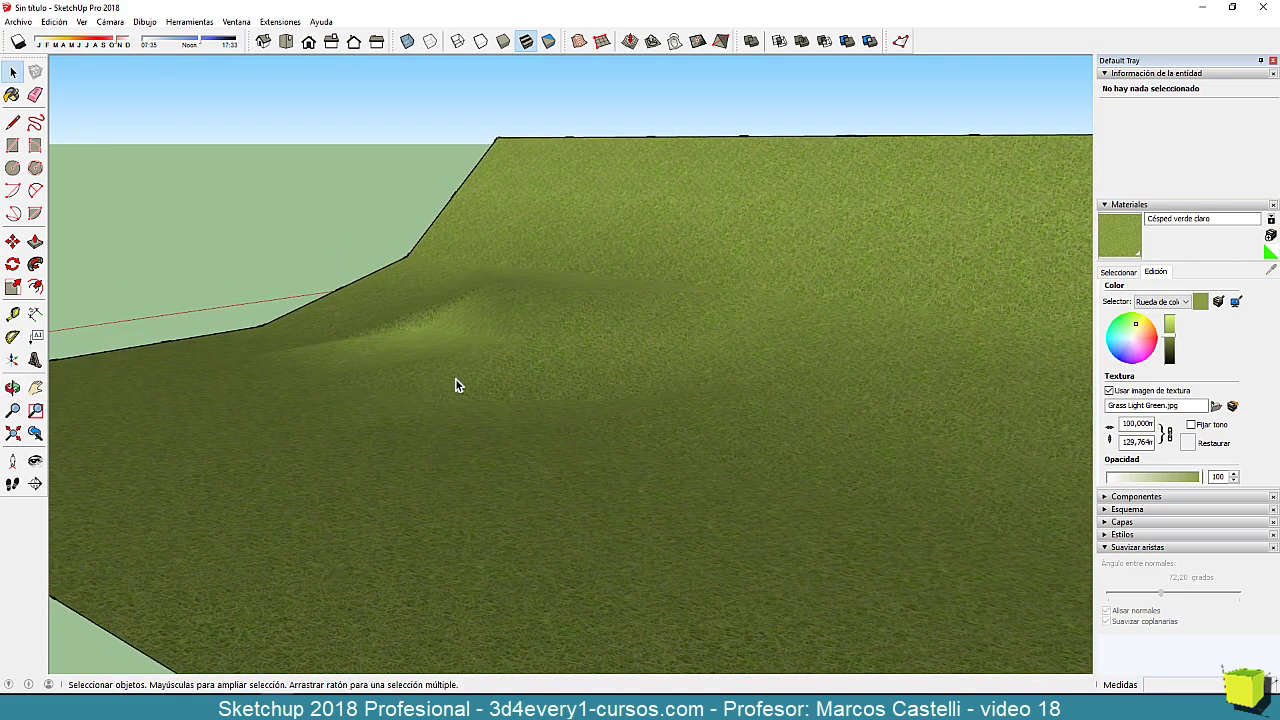
middle_click_drag(354, 440, 589, 437)
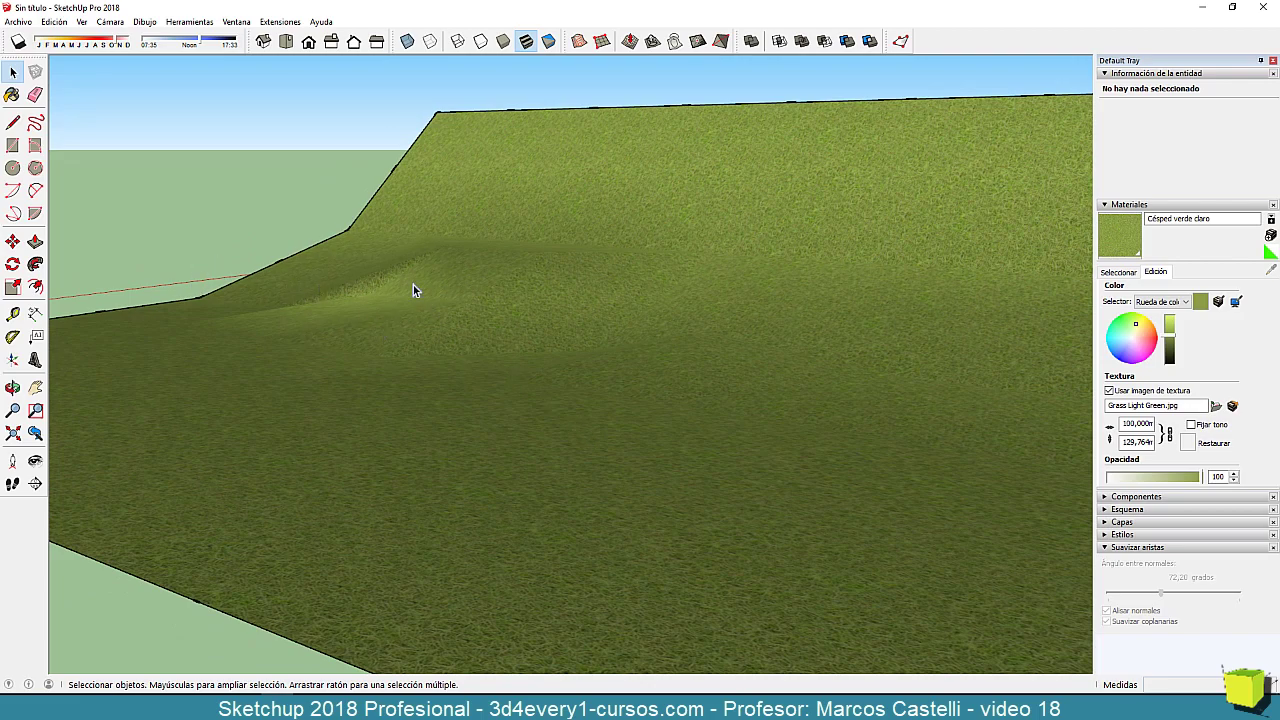
mouse_move(362, 351)
middle_mouse_down()
mouse_move(314, 357)
mouse_move(371, 355)
middle_mouse_up()
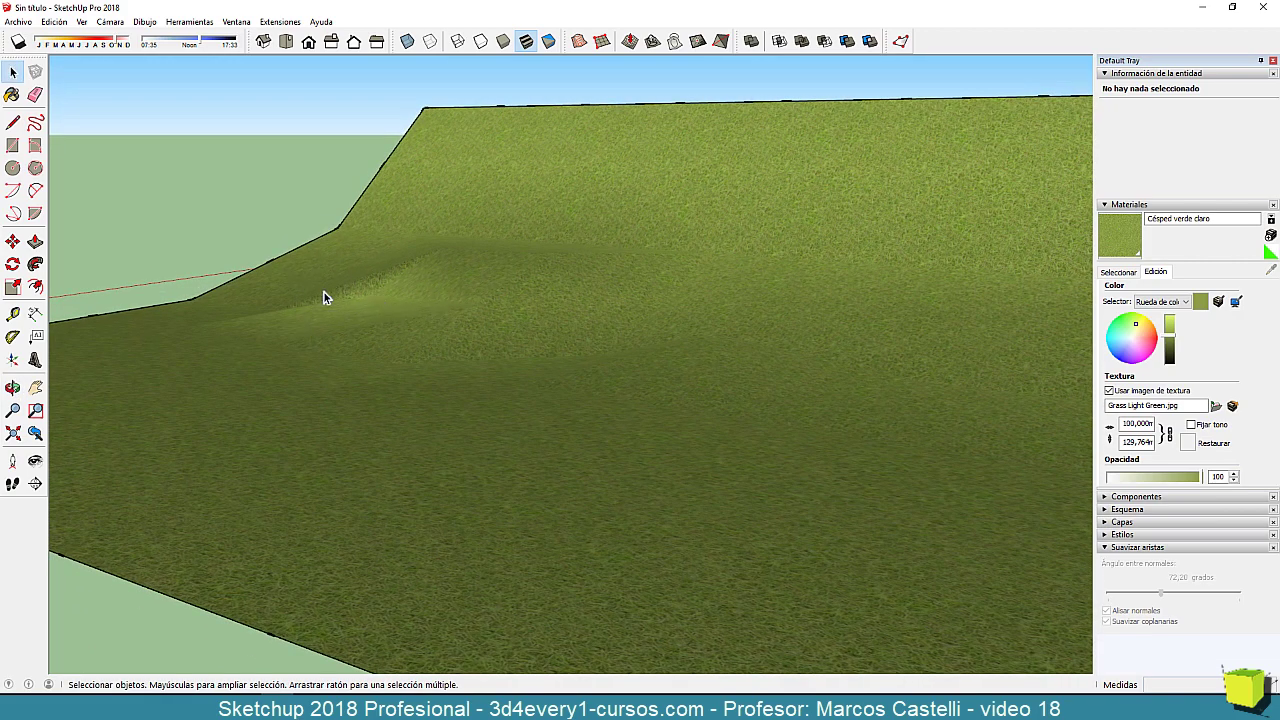
Examine the whole grass-textured terrain from above and at a distance to check the continuity of its smoothed surface.
scroll(329, 297, "down", 5)
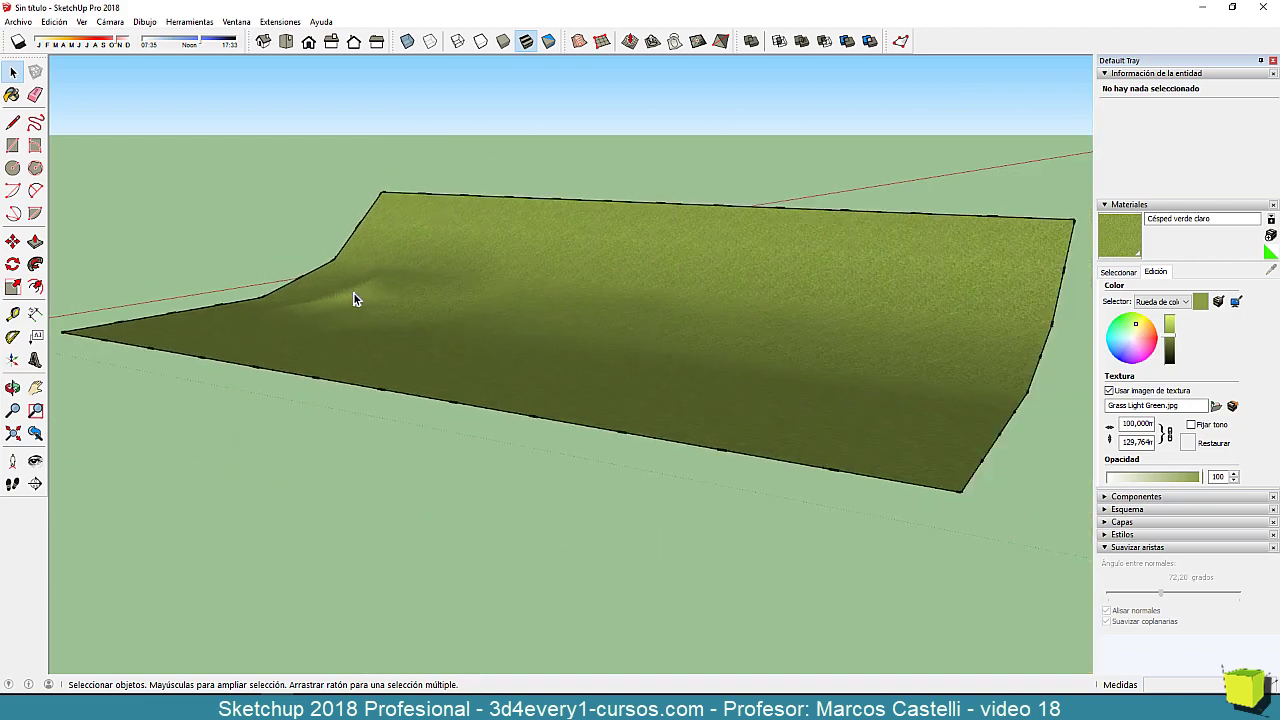
middle_click_drag(357, 297, 447, 372)
scroll(335, 366, "down", 3)
middle_click_drag(335, 366, 454, 369)
scroll(371, 343, "up", 2)
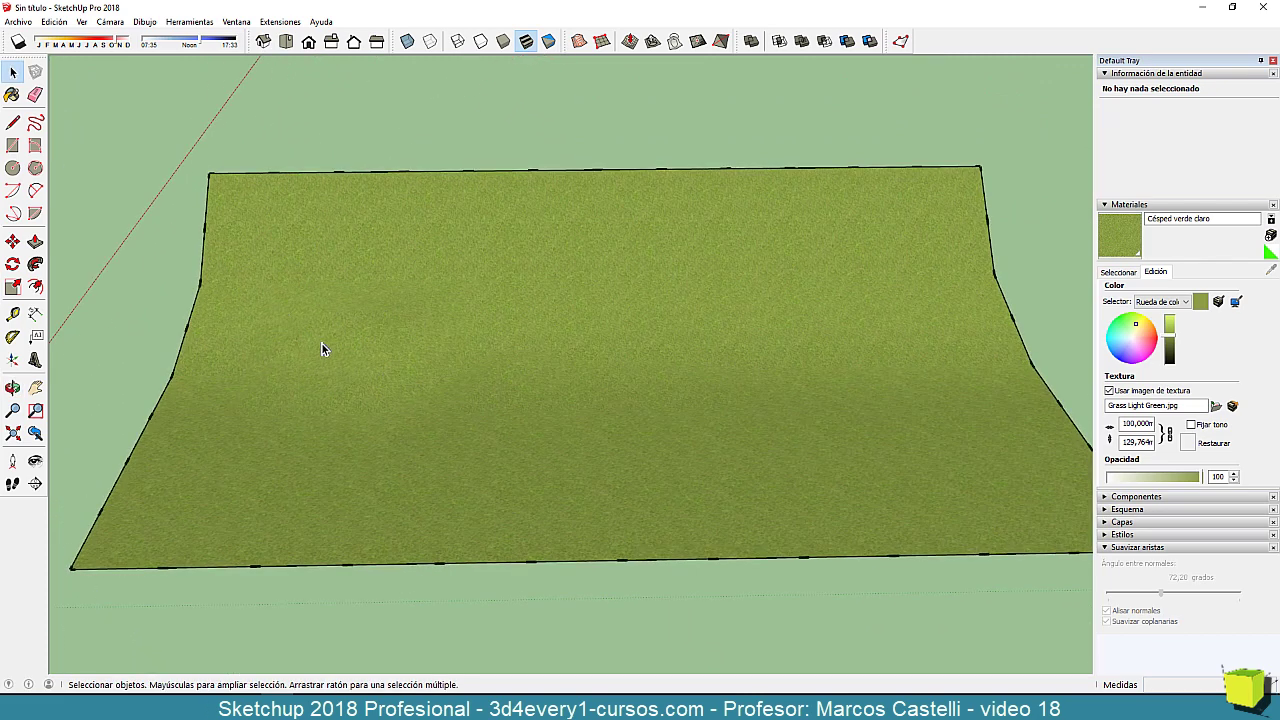
scroll(346, 386, "down", 2)
middle_click_drag(346, 386, 363, 397)
scroll(492, 428, "up", 2)
scroll(492, 428, "down", 2)
middle_click_drag(492, 428, 491, 386)
scroll(491, 386, "up", 2)
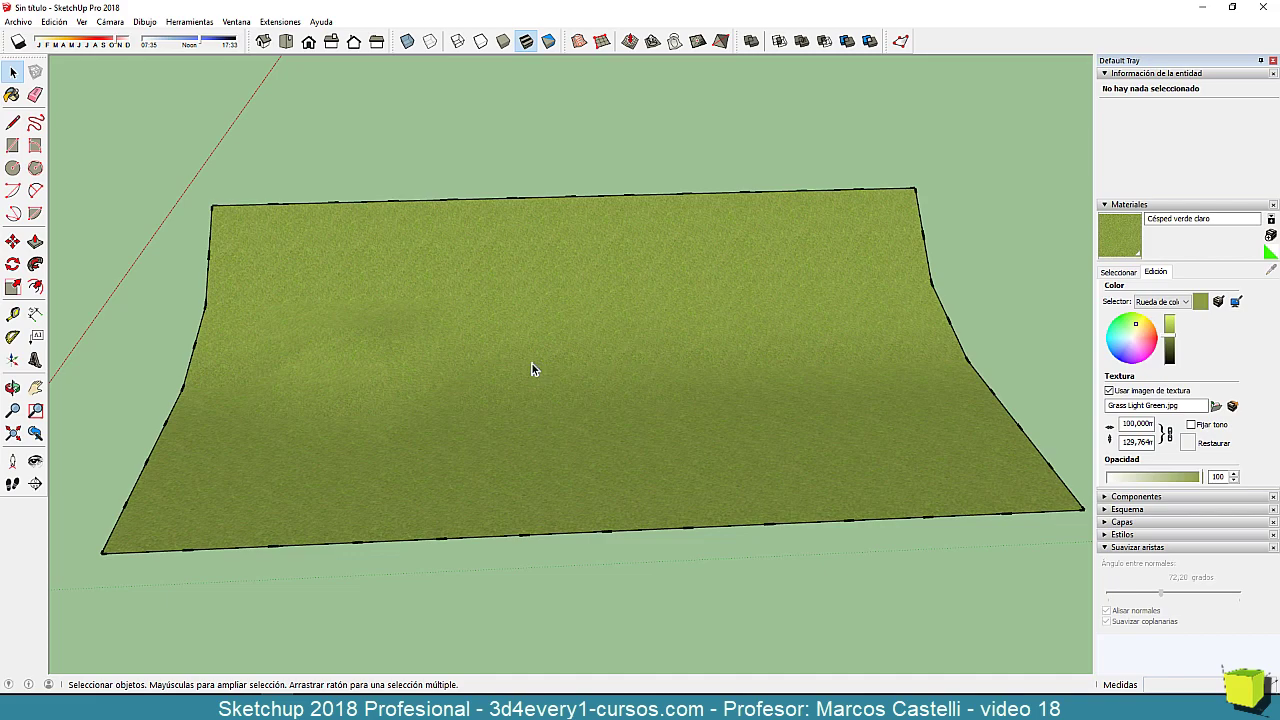
middle_click_drag(430, 380, 612, 328)
scroll(506, 367, "down", 5)
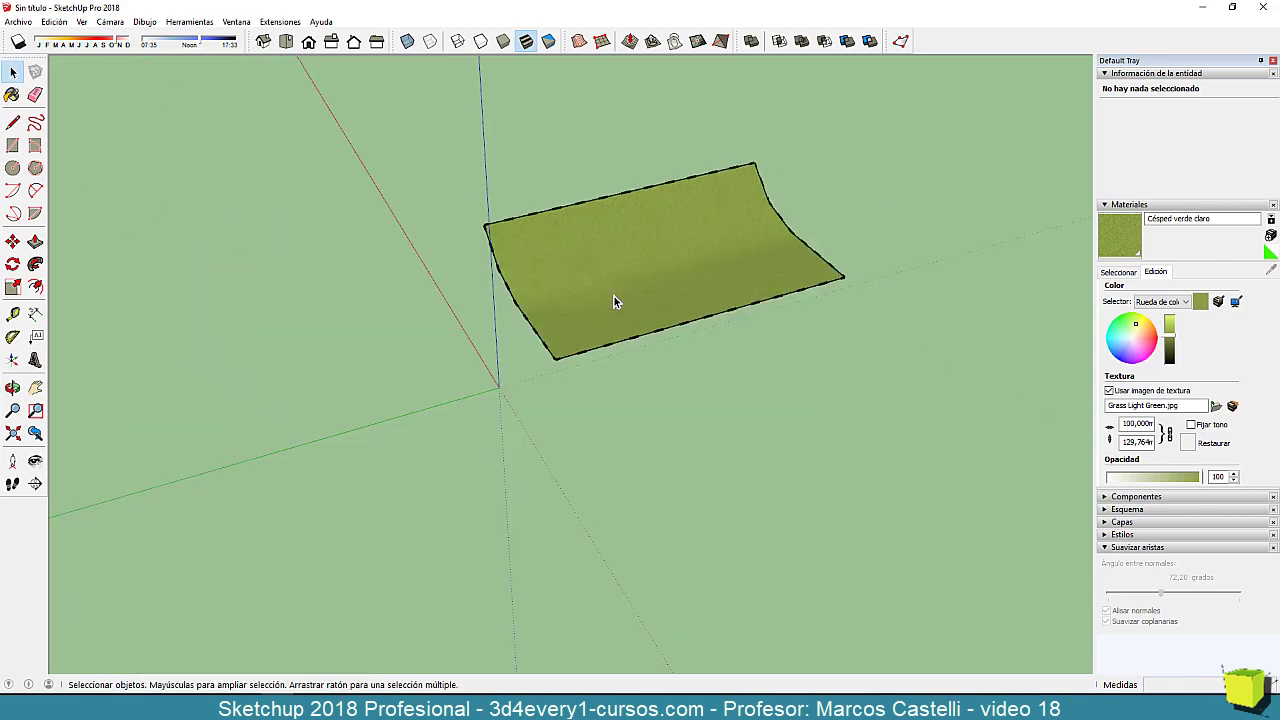